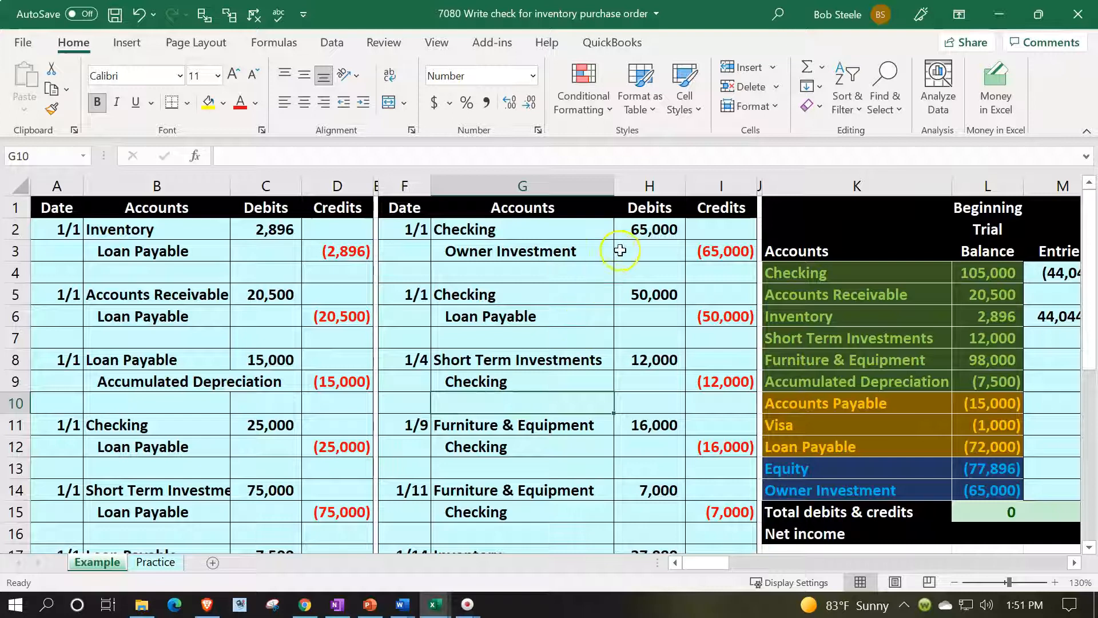
Review the checking, investment, furniture and inventory journal entries in columns F to I of the Example sheet, down to row 24
click(633, 232)
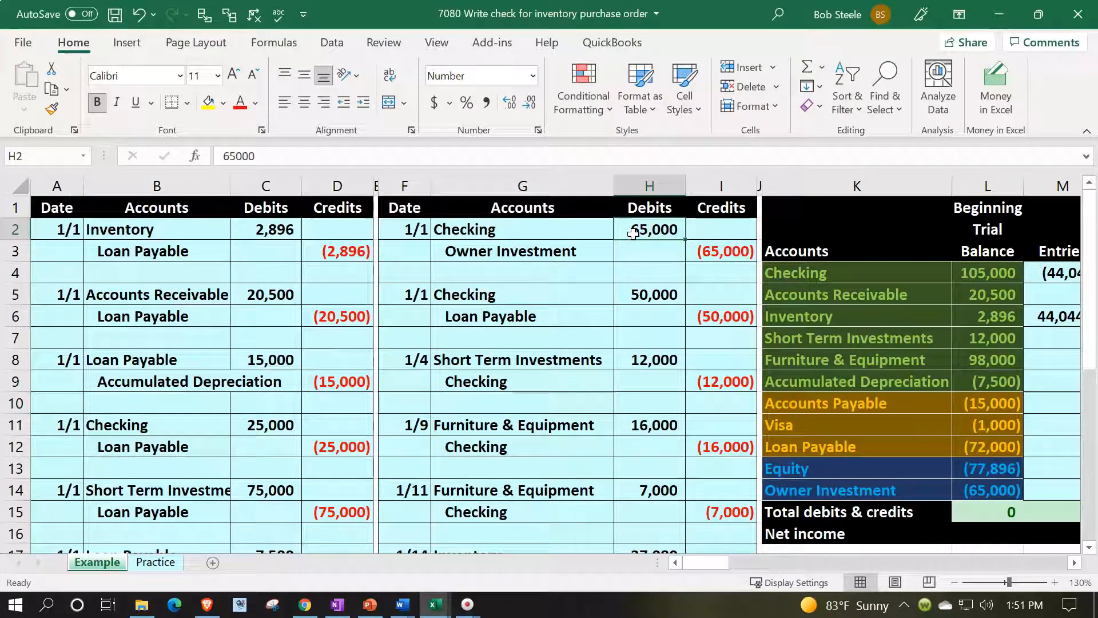
click(636, 290)
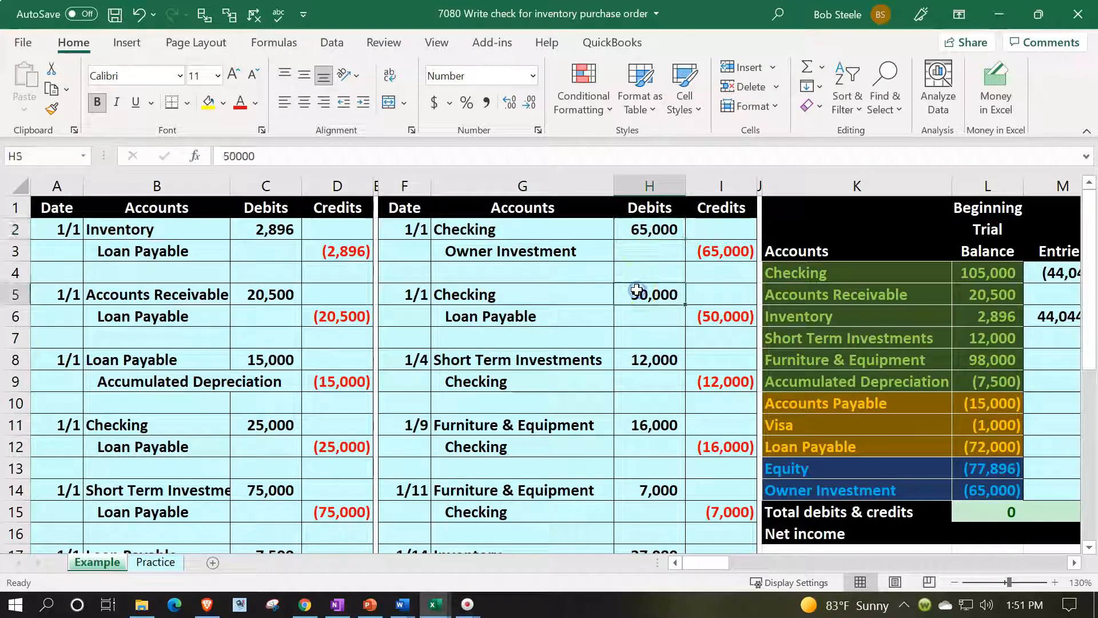
scroll(637, 289, down, 1)
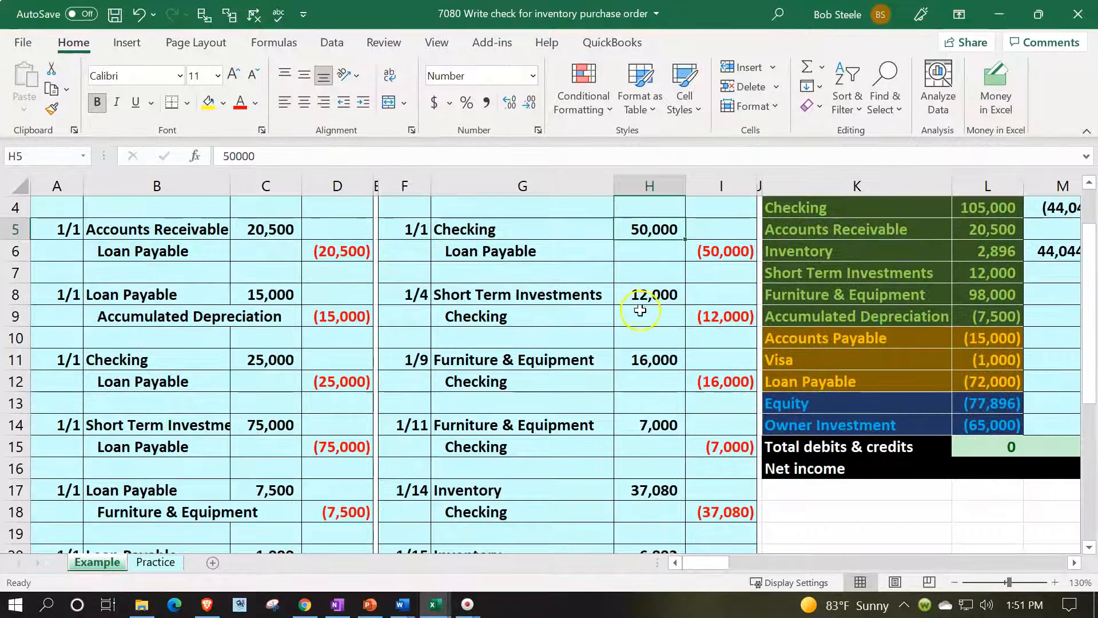
click(627, 356)
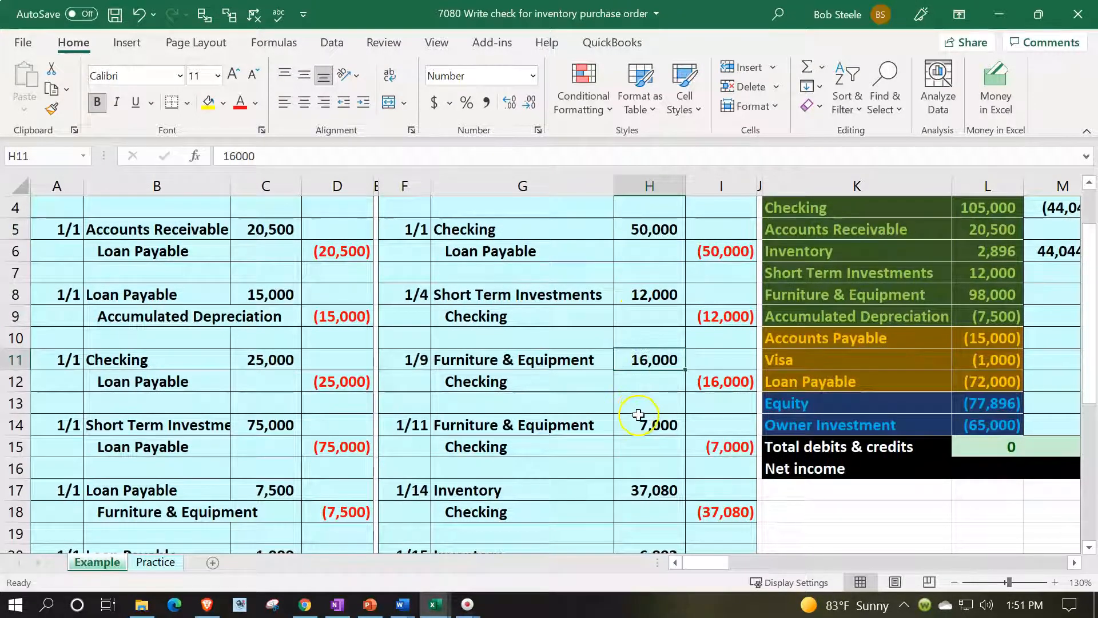
click(639, 415)
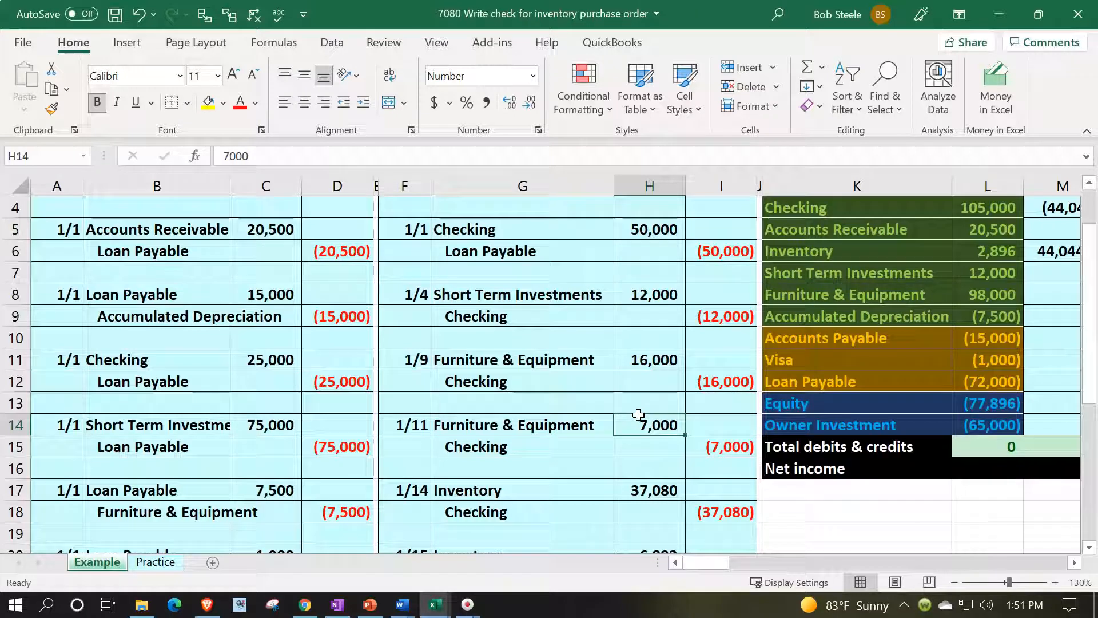
click(692, 319)
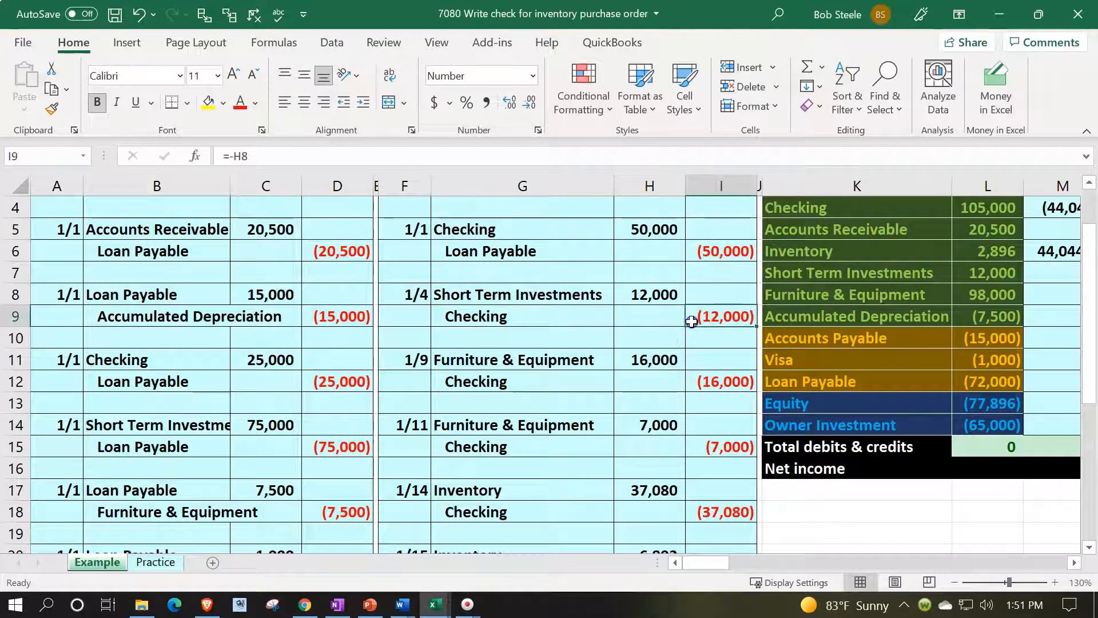
scroll(692, 321, down, 1)
scroll(692, 321, down, 1)
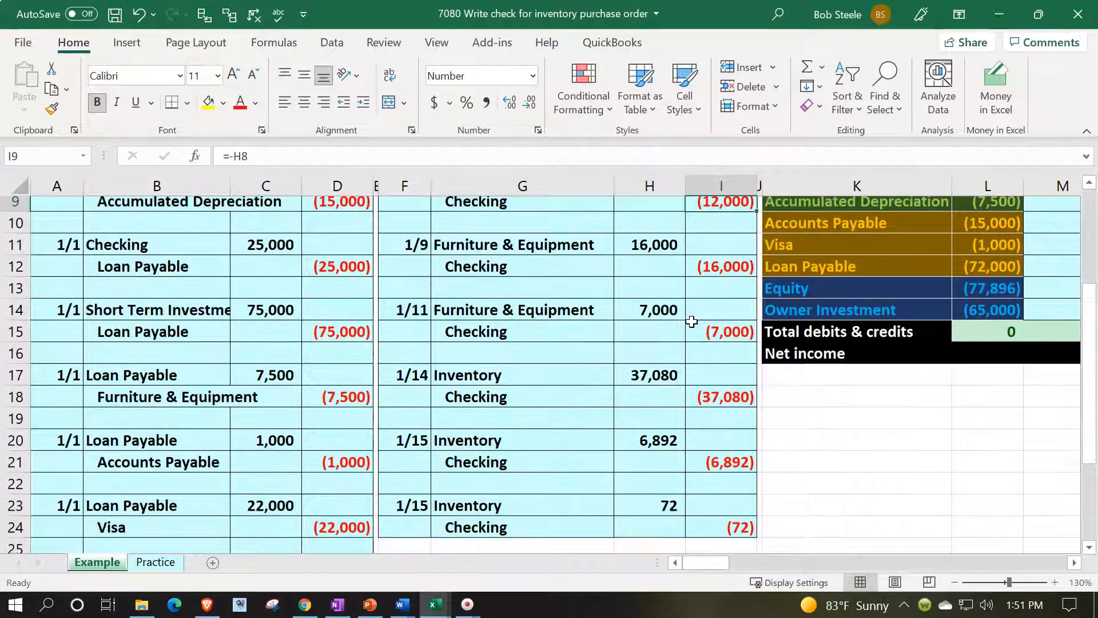
scroll(692, 321, down, 1)
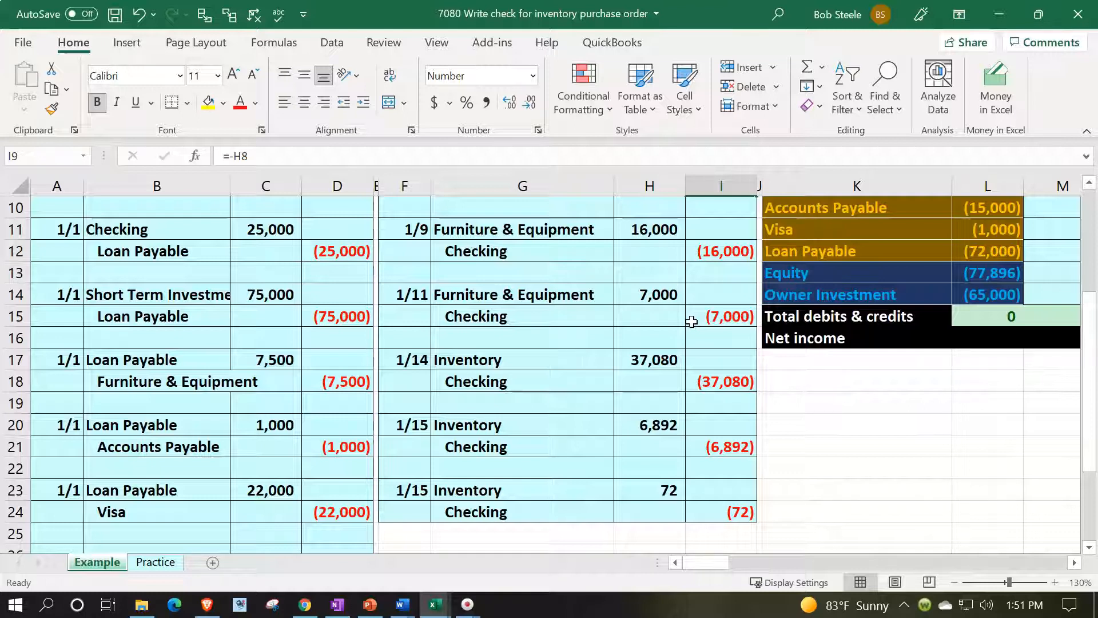
On the Practice sheet, hide columns A through E containing the first set of journal entries
click(163, 563)
click(200, 331)
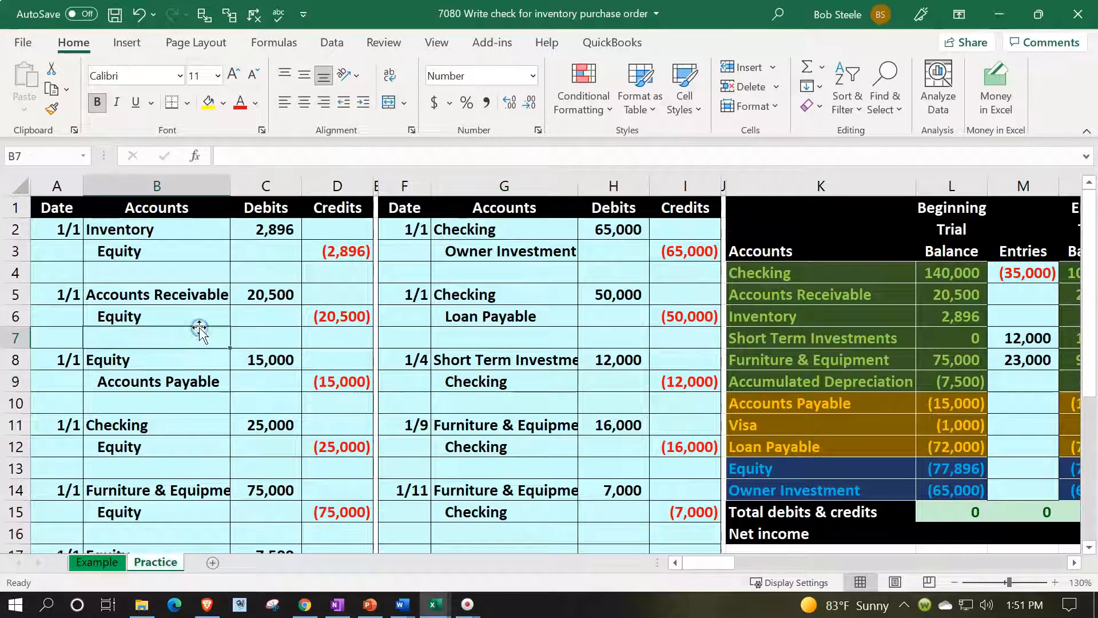
key(Left)
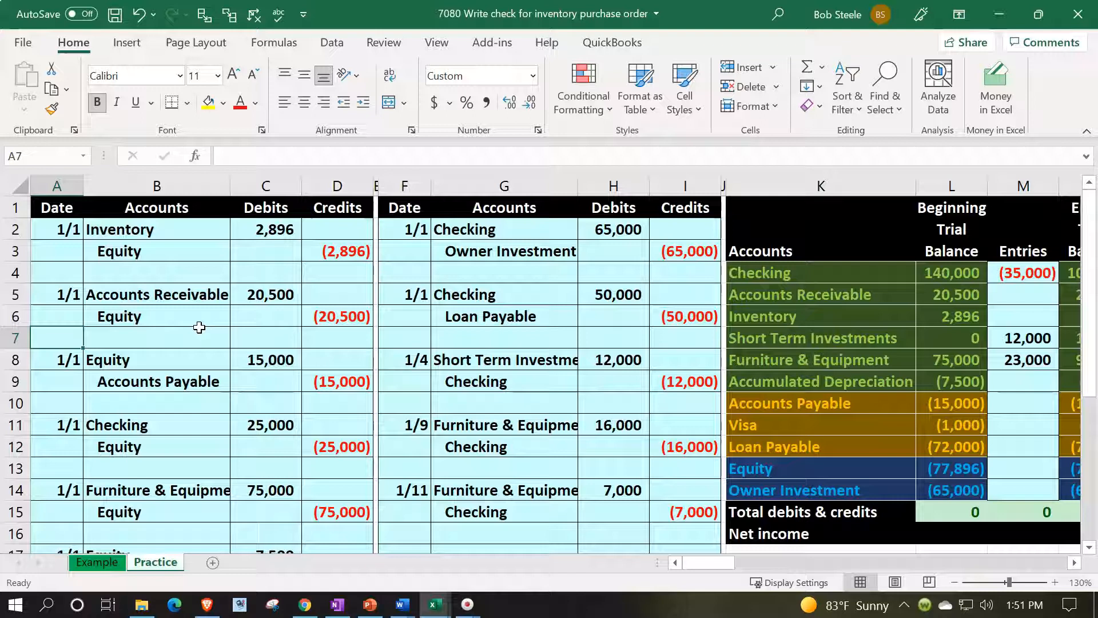
drag(53, 182, 373, 183)
right_click(273, 305)
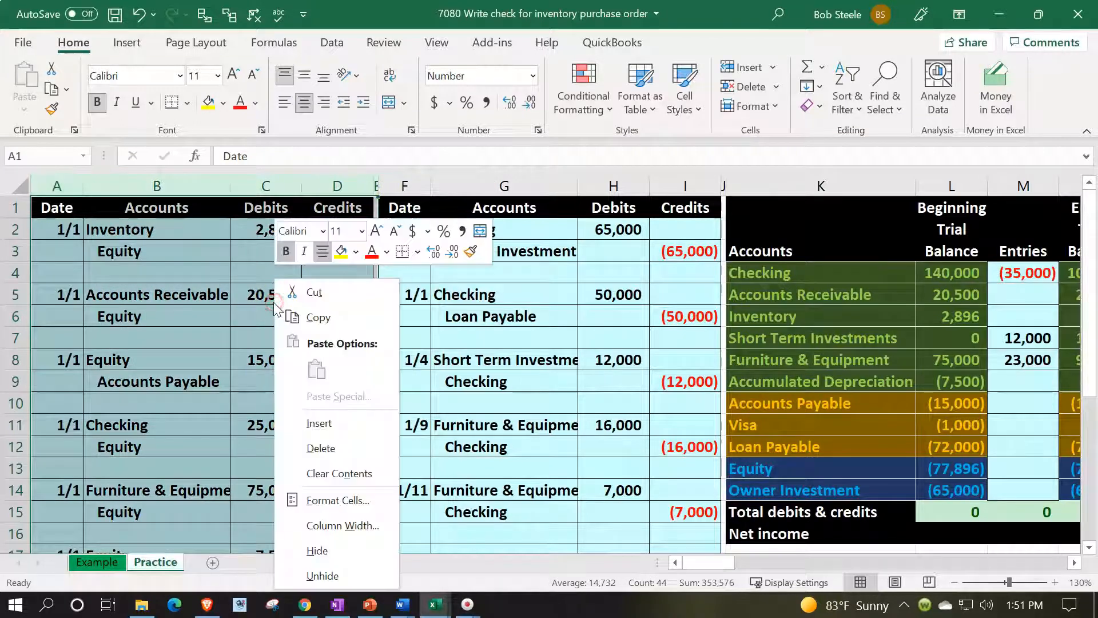
click(309, 550)
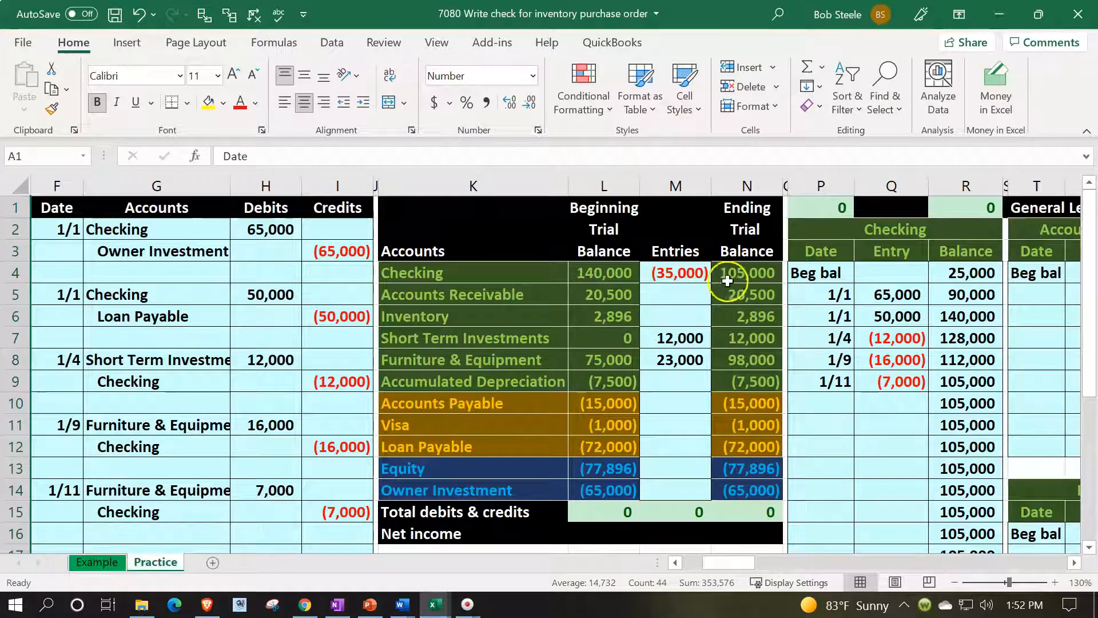
Paste the ending trial balances N4:N14 as values over the beginning balances from L4, and clear the entries in M4:M11
drag(730, 274, 747, 482)
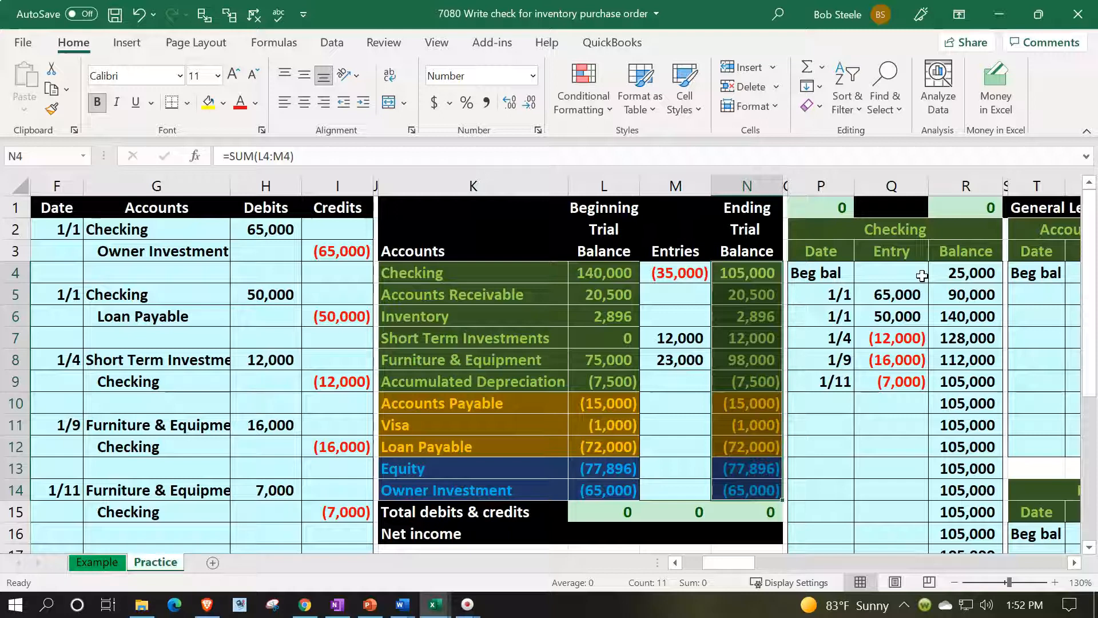
drag(749, 274, 739, 476)
key(ctrl+c)
click(622, 274)
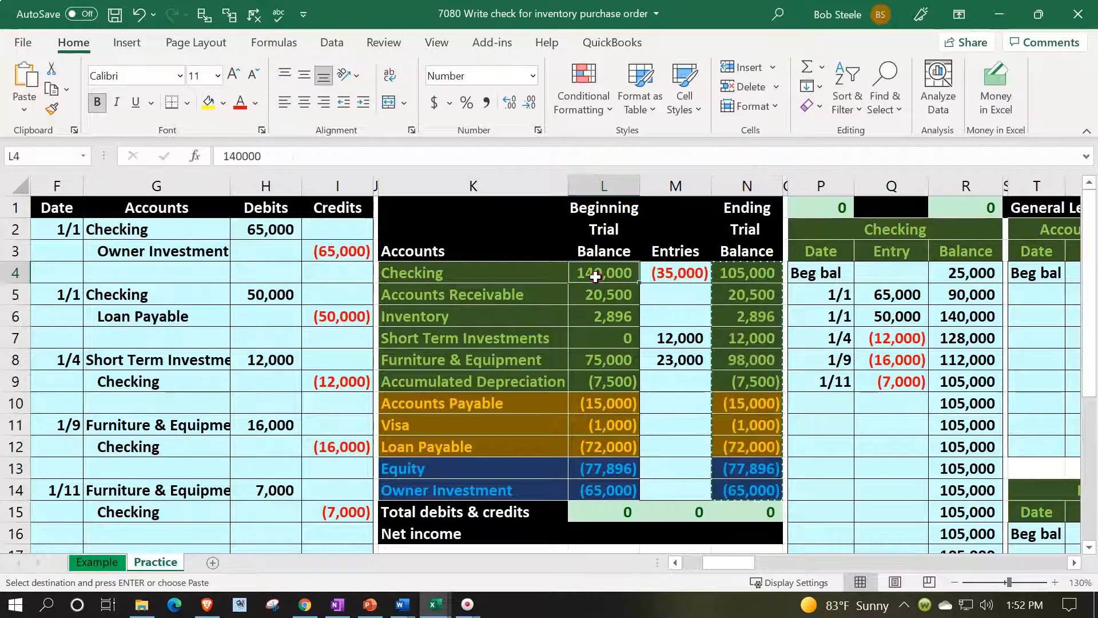
right_click(597, 279)
click(662, 188)
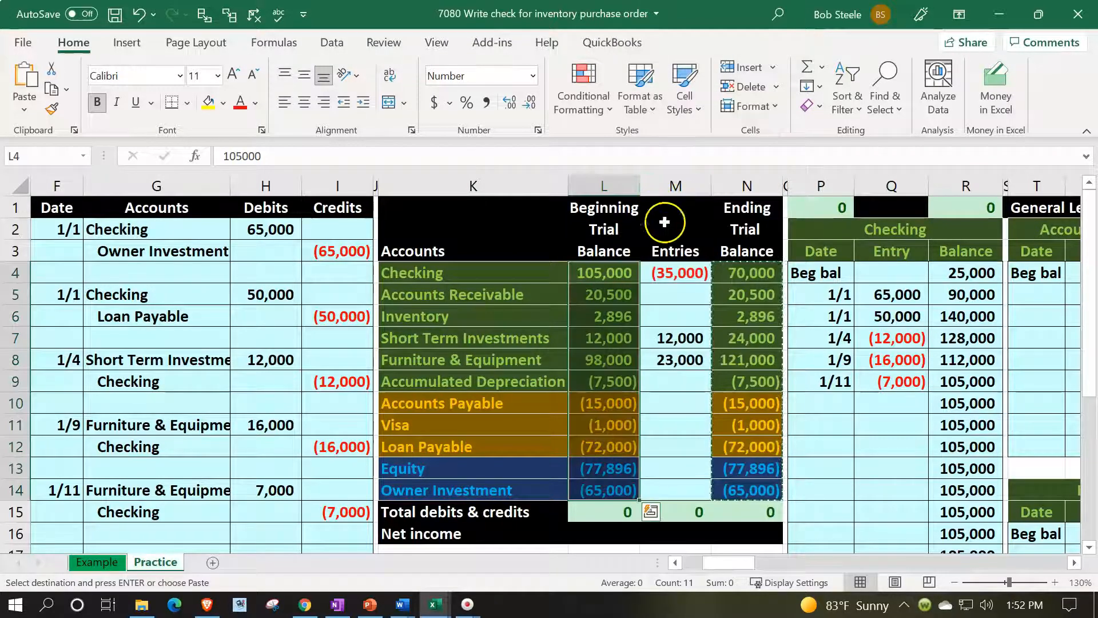
drag(672, 270, 677, 424)
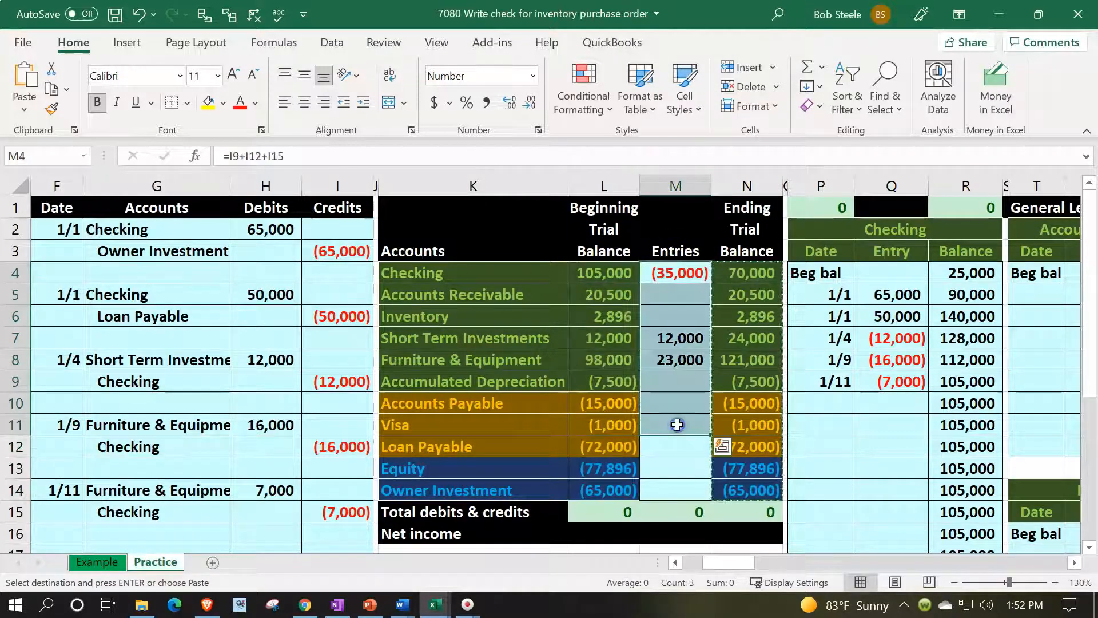
key(Delete)
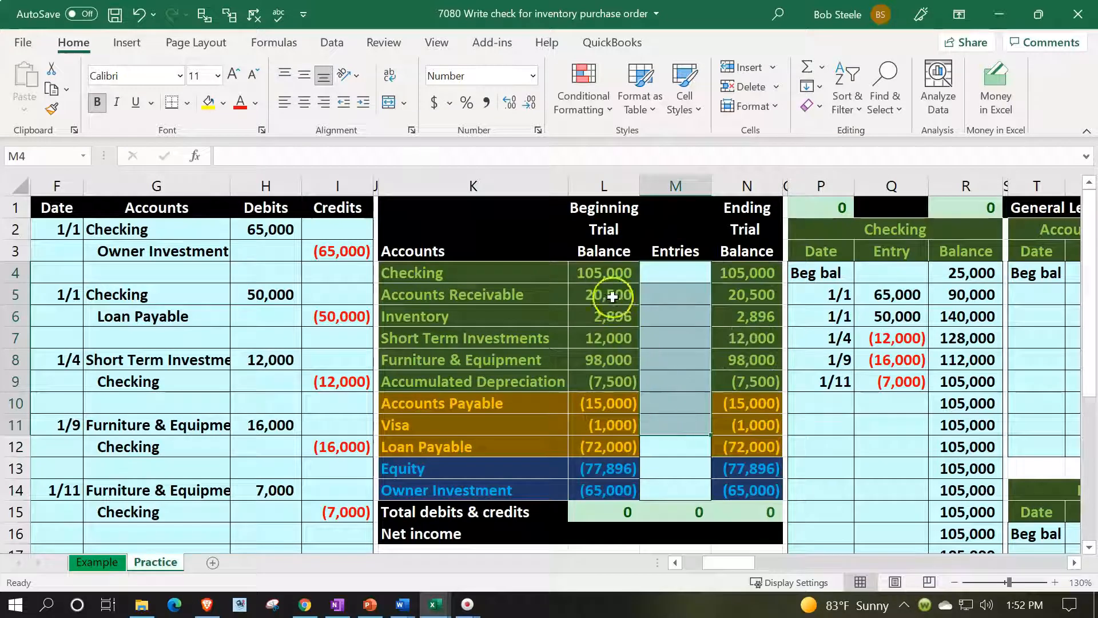
Examine the Checking row across the trial balance, its general ledger account and the journal entry columns
click(605, 280)
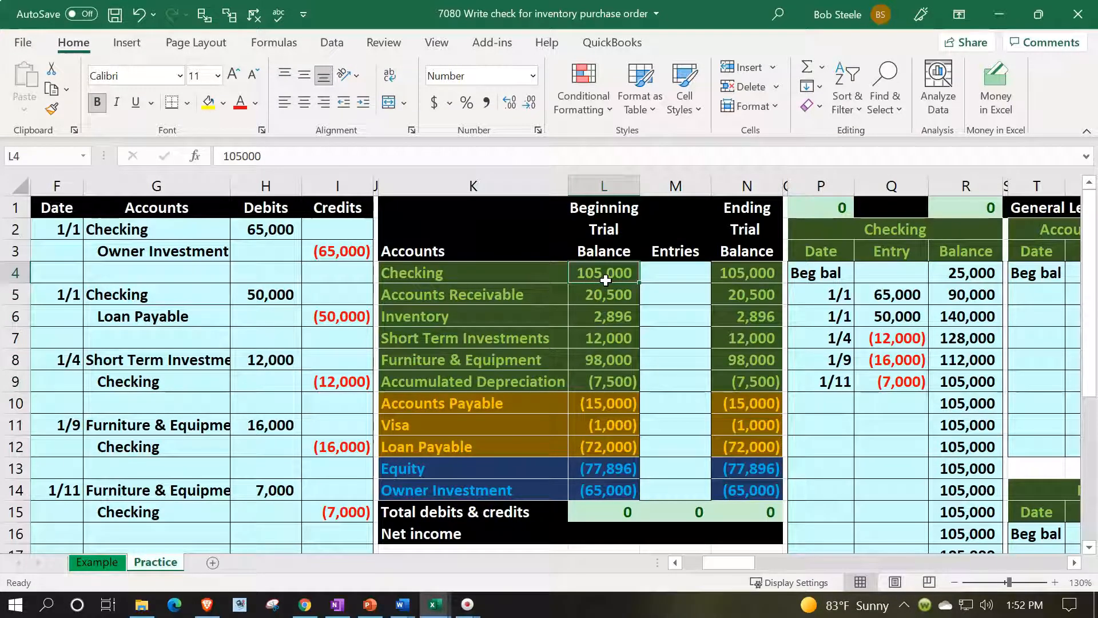
key(Right)
key(Right)
key(Right)
key(Right)
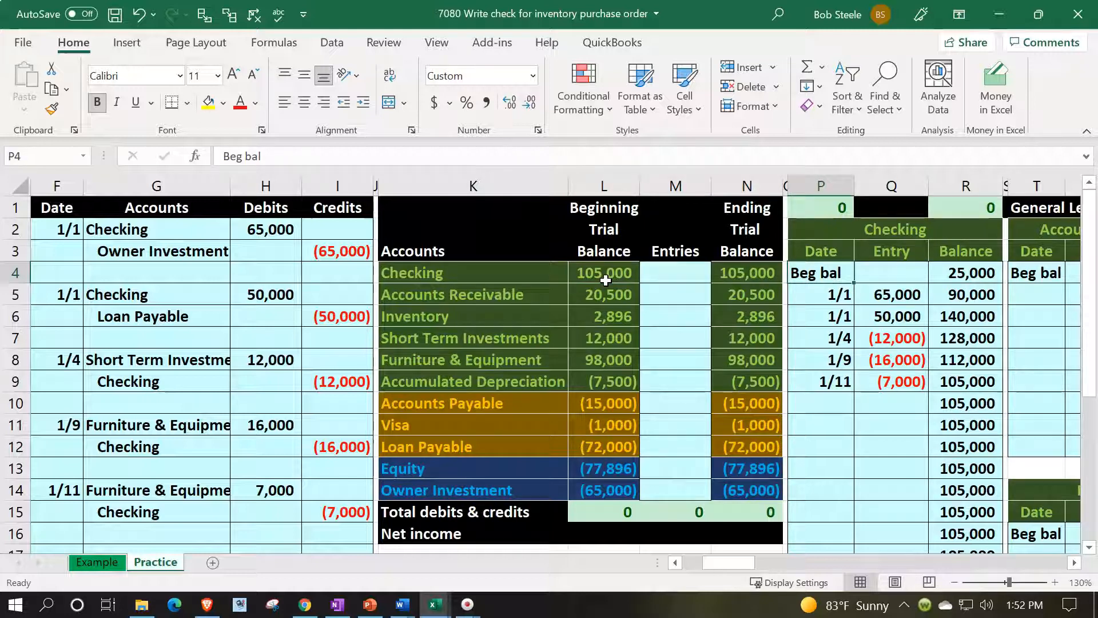
key(Left)
key(Left)
key(Left)
key(Left)
key(Left)
key(Left)
key(Left)
key(Left)
key(Left)
key(Left)
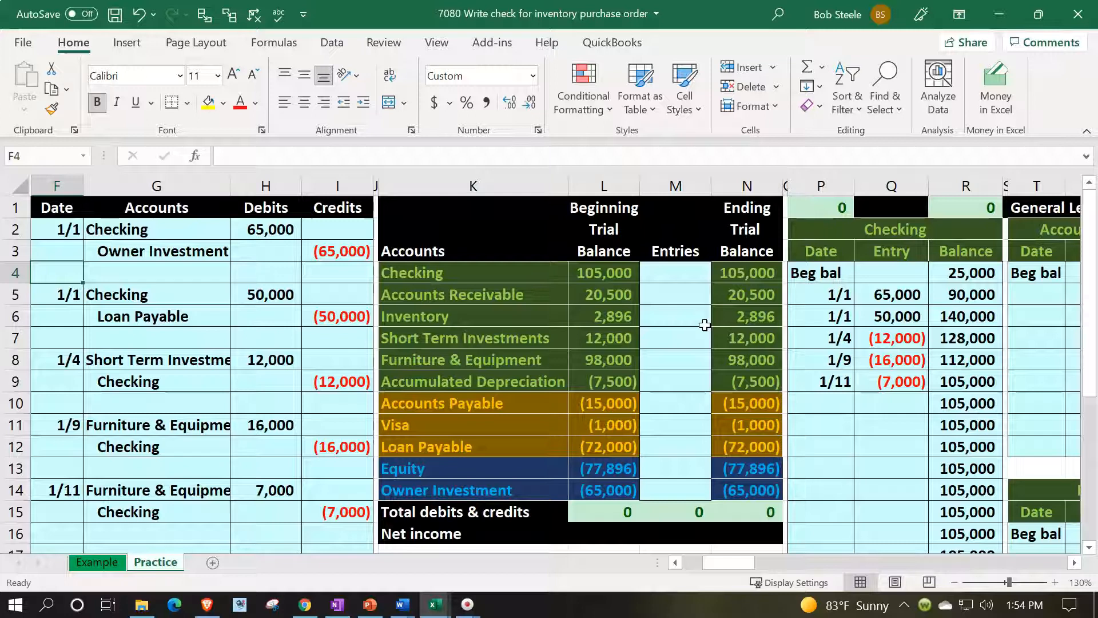
Record a 1/14 purchase of 70 units at a unit cost of 400 in row 6 of the ELP inventory subsidiary ledger
click(678, 369)
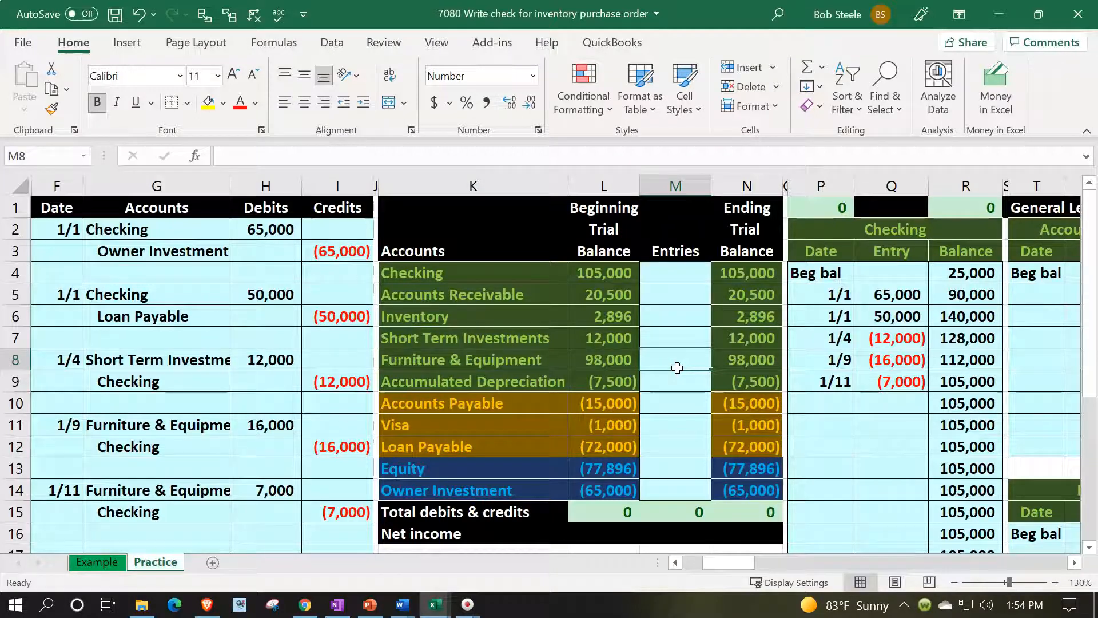
key(Right)
key(Right)
key(Right)
key(Right)
key(Right)
key(Right)
key(Right)
key(Right)
key(Right)
key(Right)
key(Right)
key(Right)
key(Right)
key(Right)
key(Right)
key(Right)
key(Right)
key(Right)
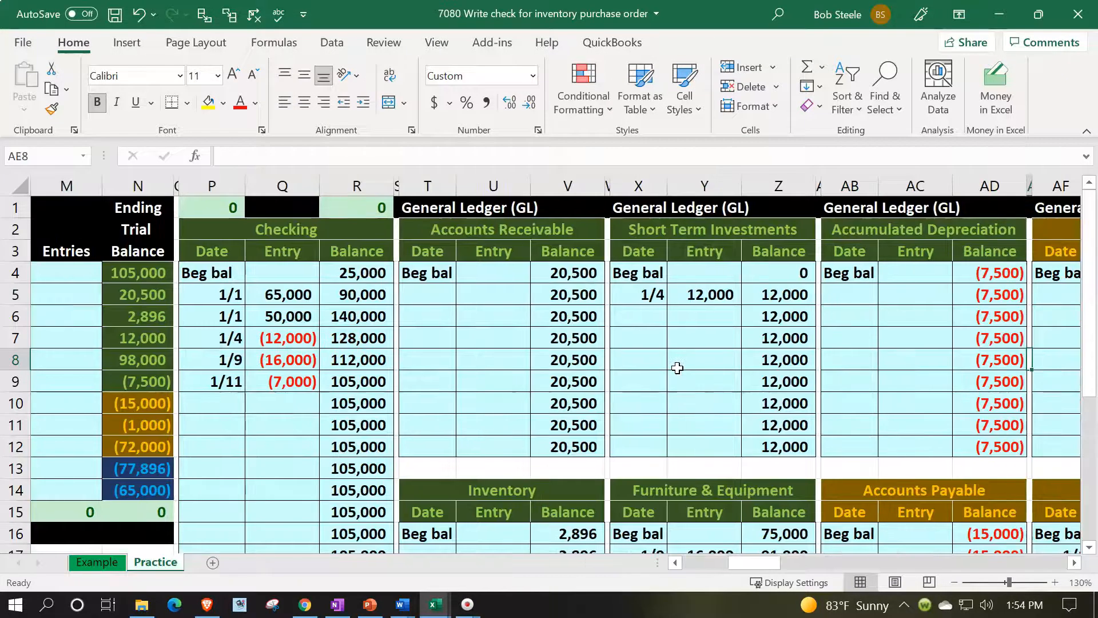
key(Right)
key(Right)
key(Right)
key(Right)
key(Right)
key(Right)
key(Right)
key(Right)
key(Right)
key(Right)
key(Right)
key(Right)
key(Right)
key(Right)
key(Right)
key(Right)
key(Right)
key(Right)
key(Right)
key(Right)
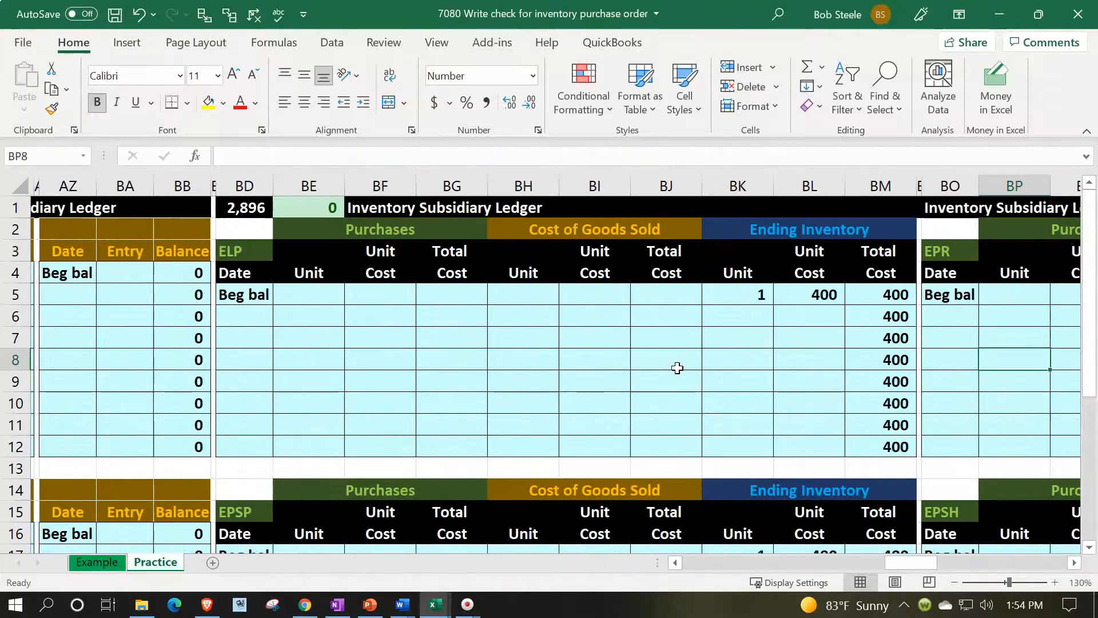
key(Right)
key(Right)
key(Right)
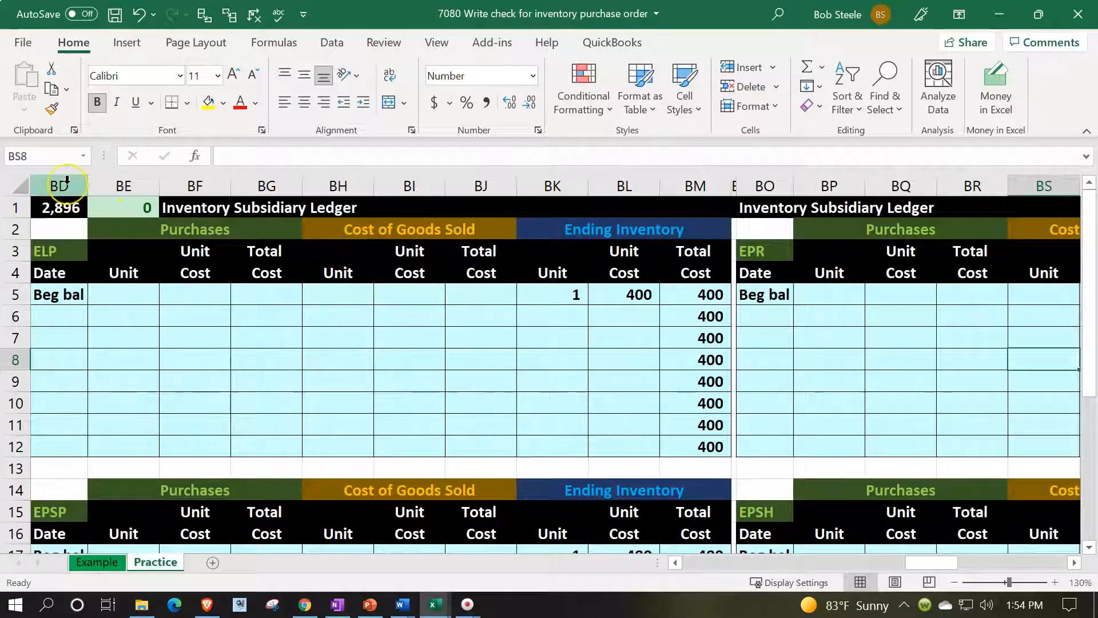
click(59, 243)
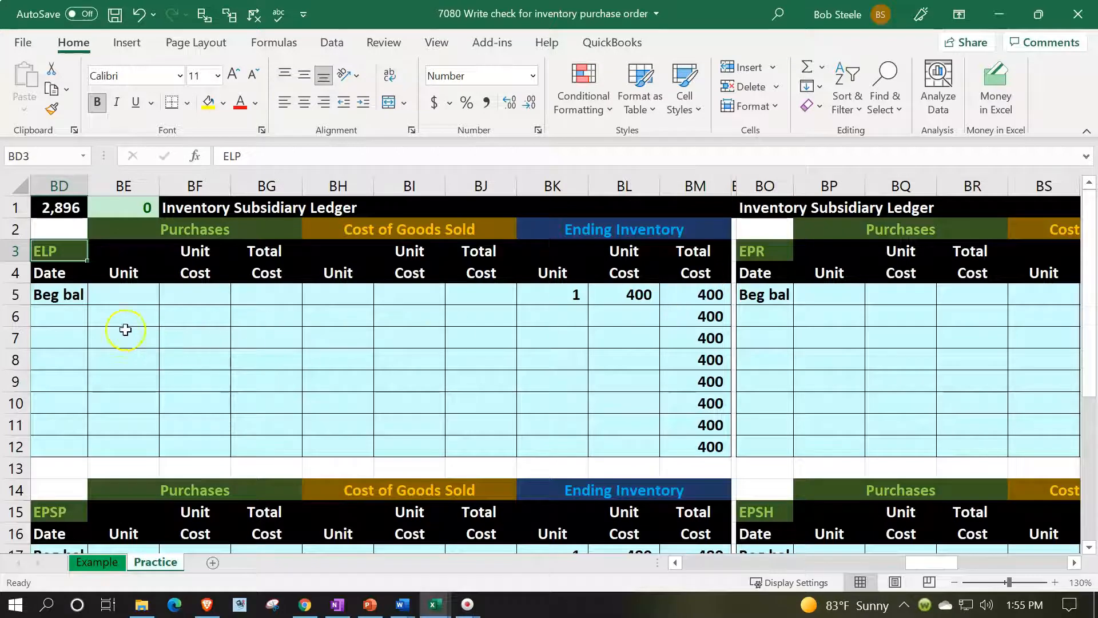
click(67, 311)
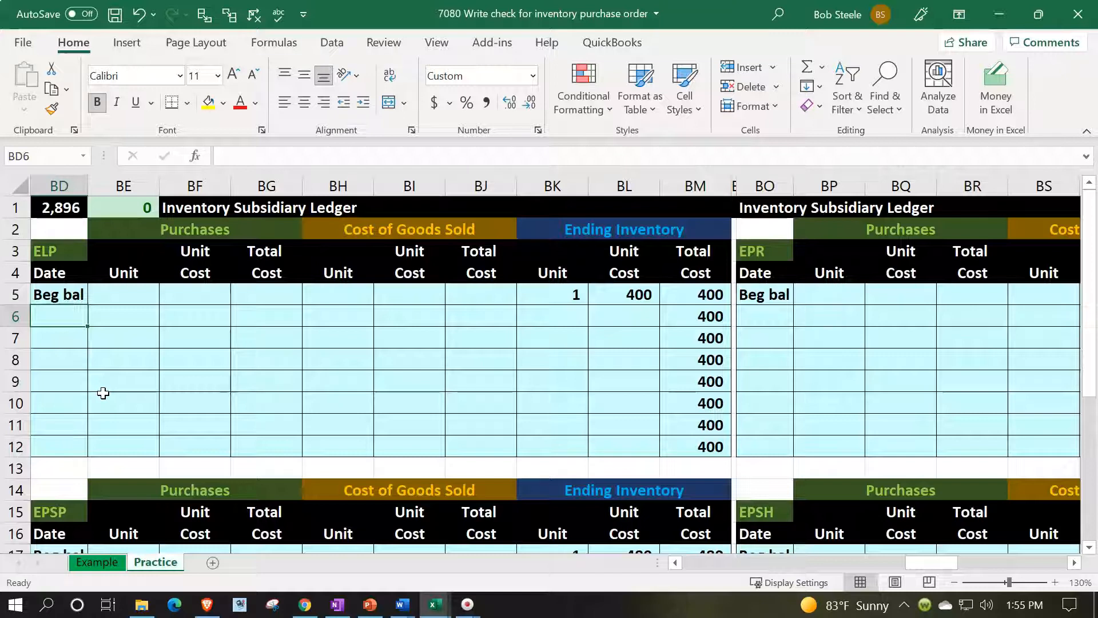
text(1/)
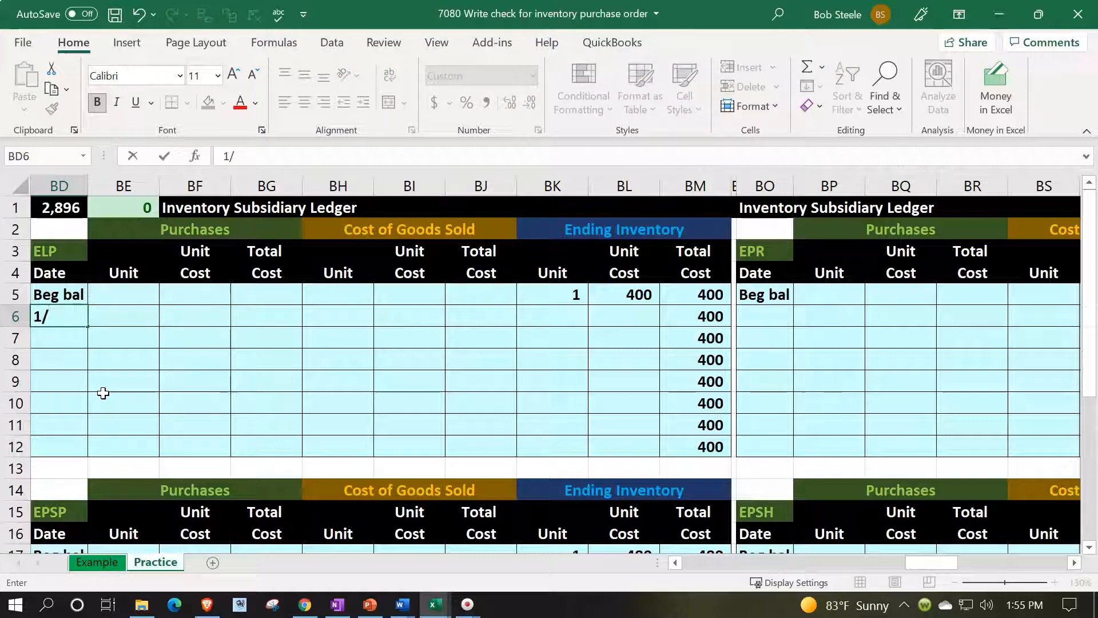
text(14)
key(Tab)
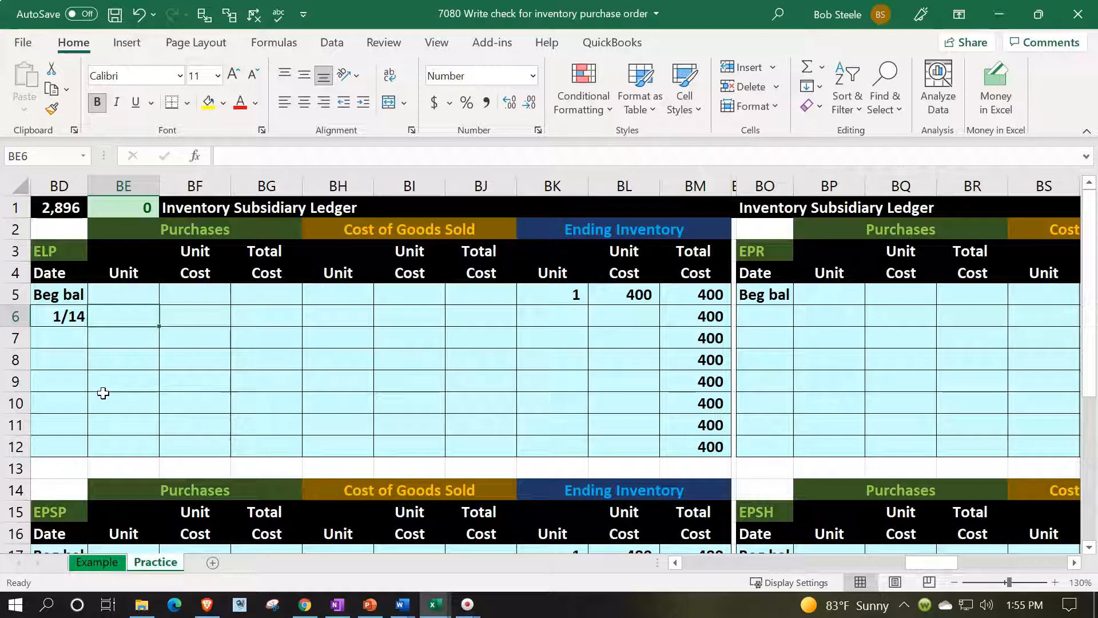
text(70)
key(Tab)
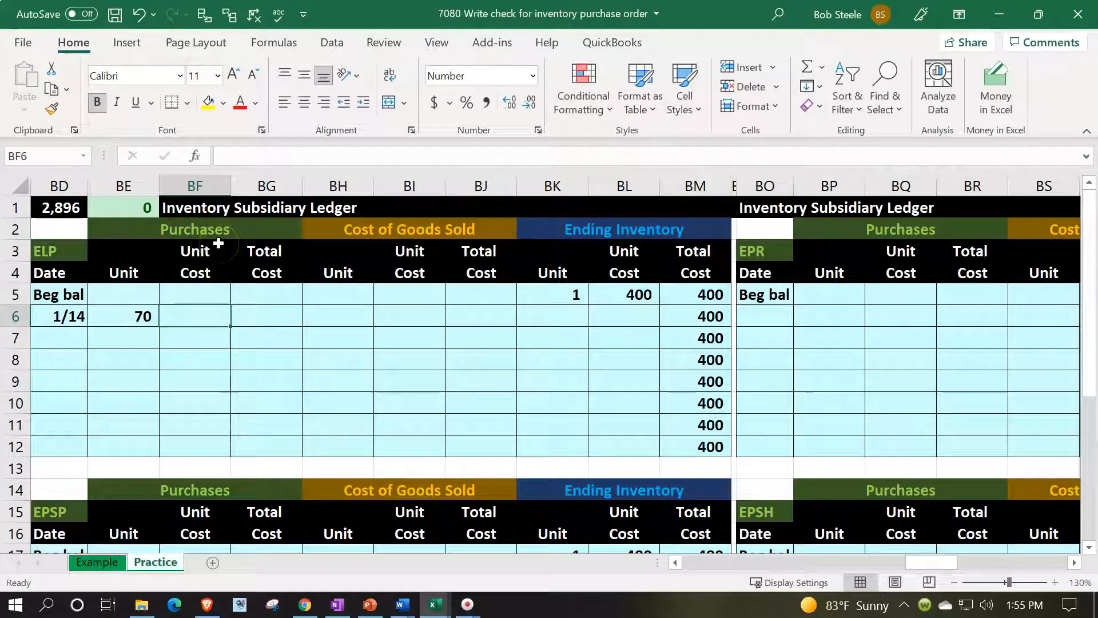
text(400)
key(Tab)
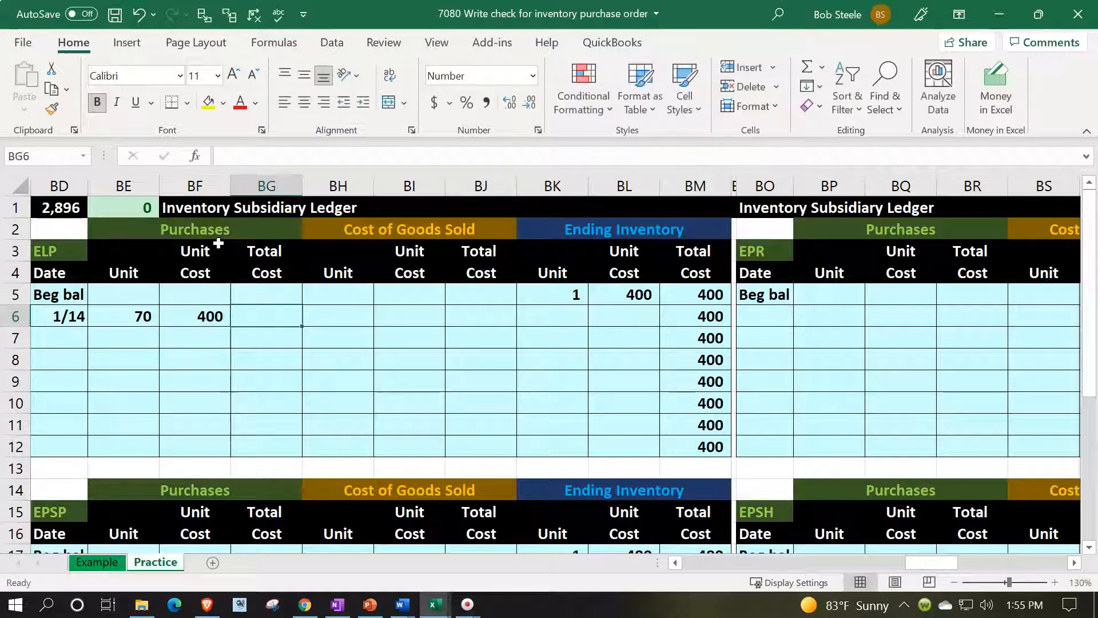
Calculate the ELP purchase's total cost in BG6 with the formula =BE6*BF6
text(=)
key(Left)
key(Left)
text(*)
key(Left)
key(Return)
key(Right)
key(Right)
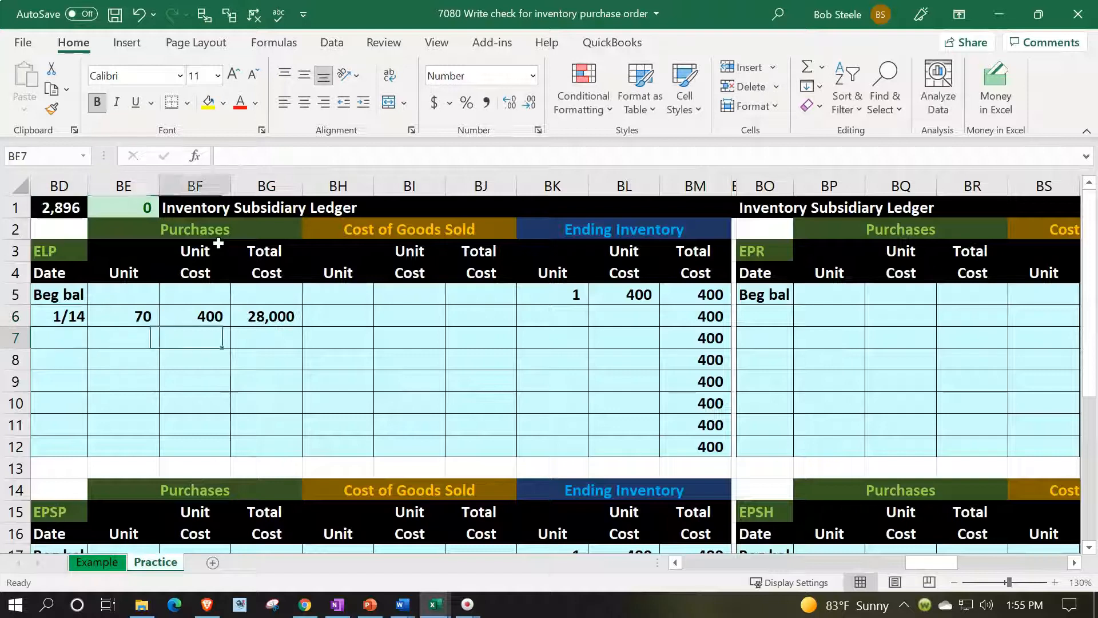
key(Up)
key(Left)
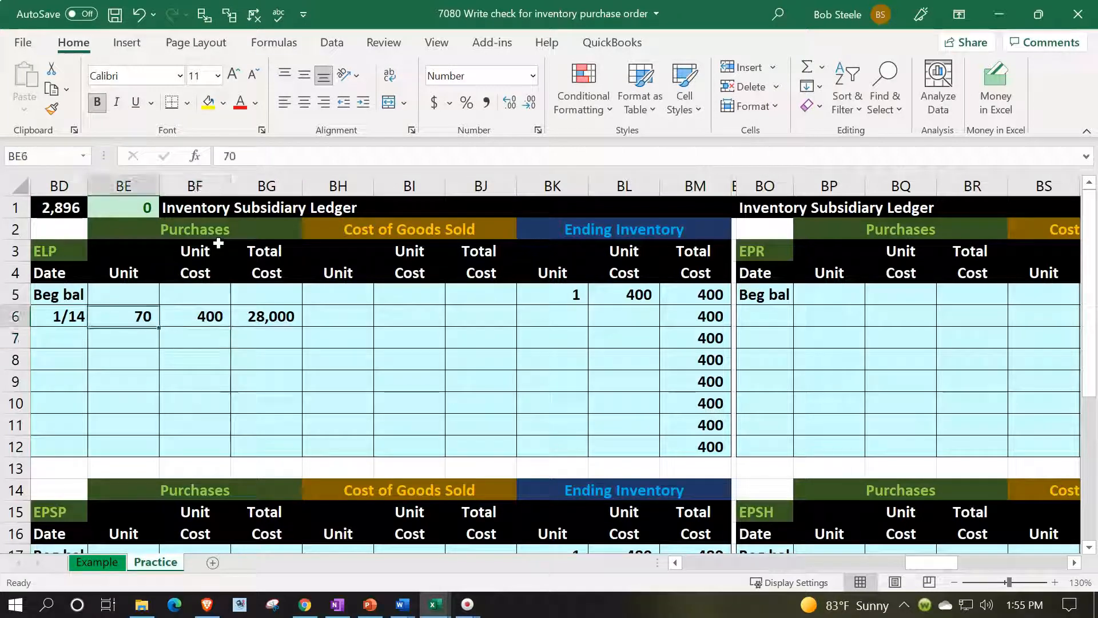
key(Right)
key(Right)
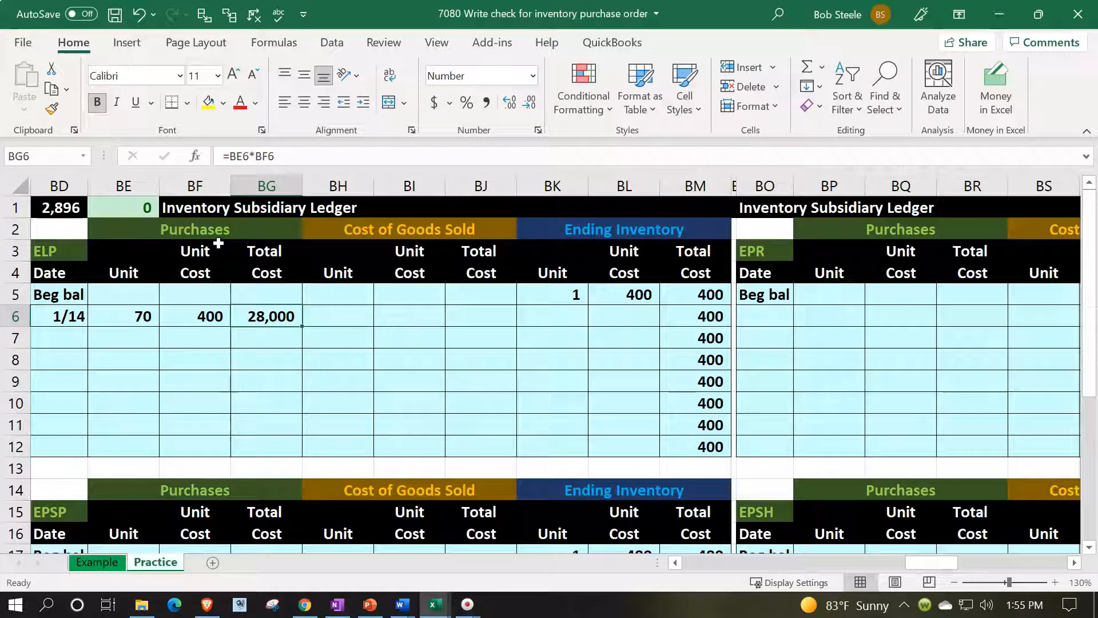
Link the ELP ending inventory units in BK6 to the purchased units with the formula =BE6
key(Right)
key(Right)
key(Right)
key(Right)
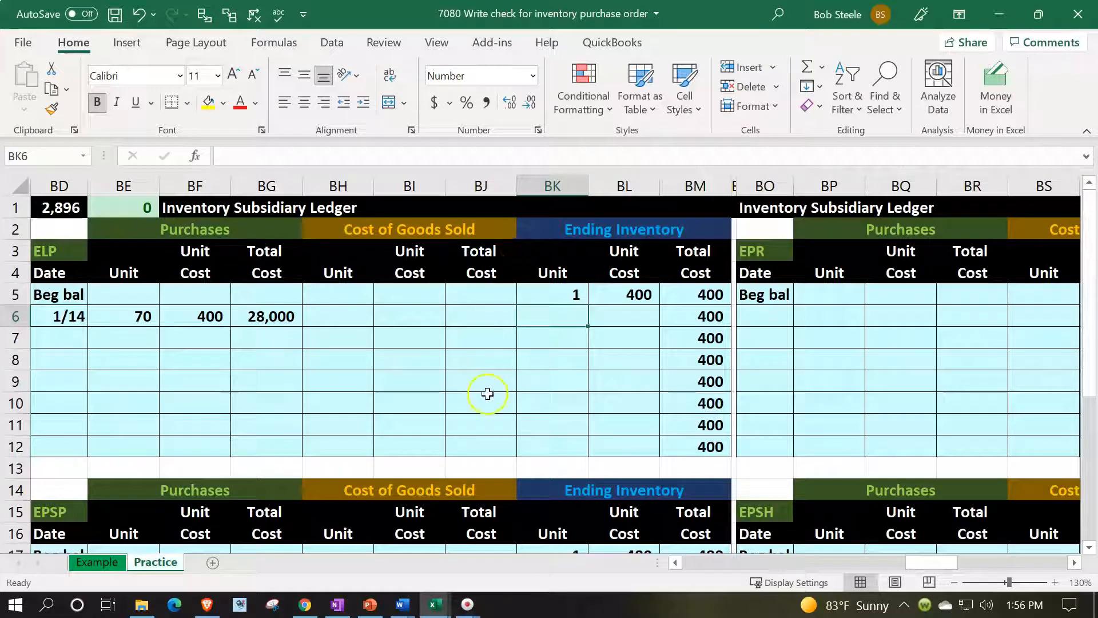
text(=)
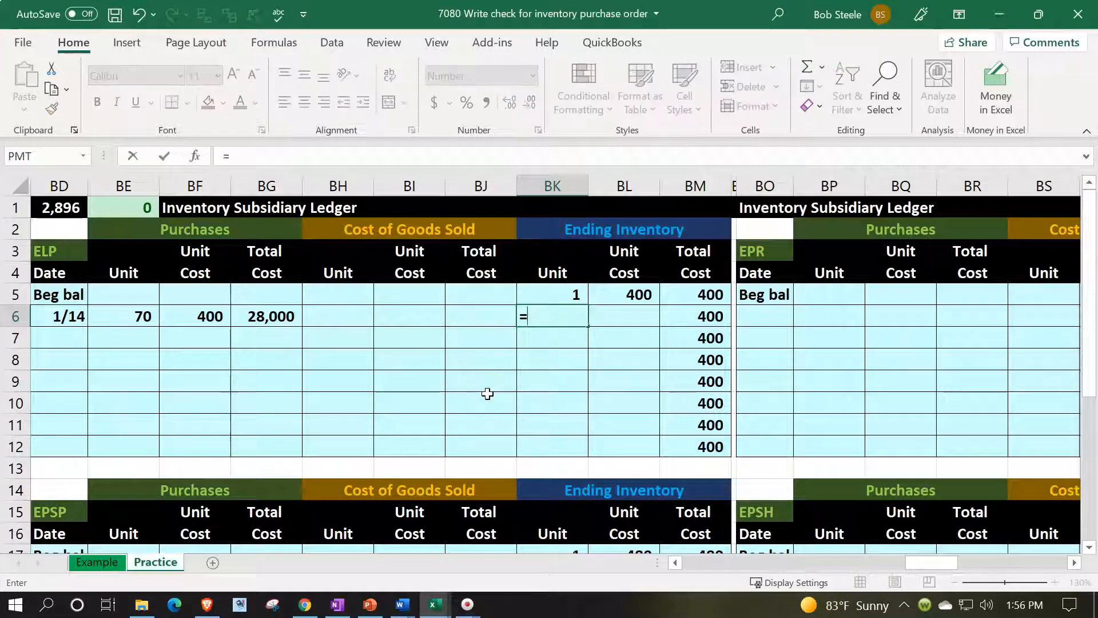
key(Left)
key(Left)
key(Left)
key(Left)
key(Left)
key(Left)
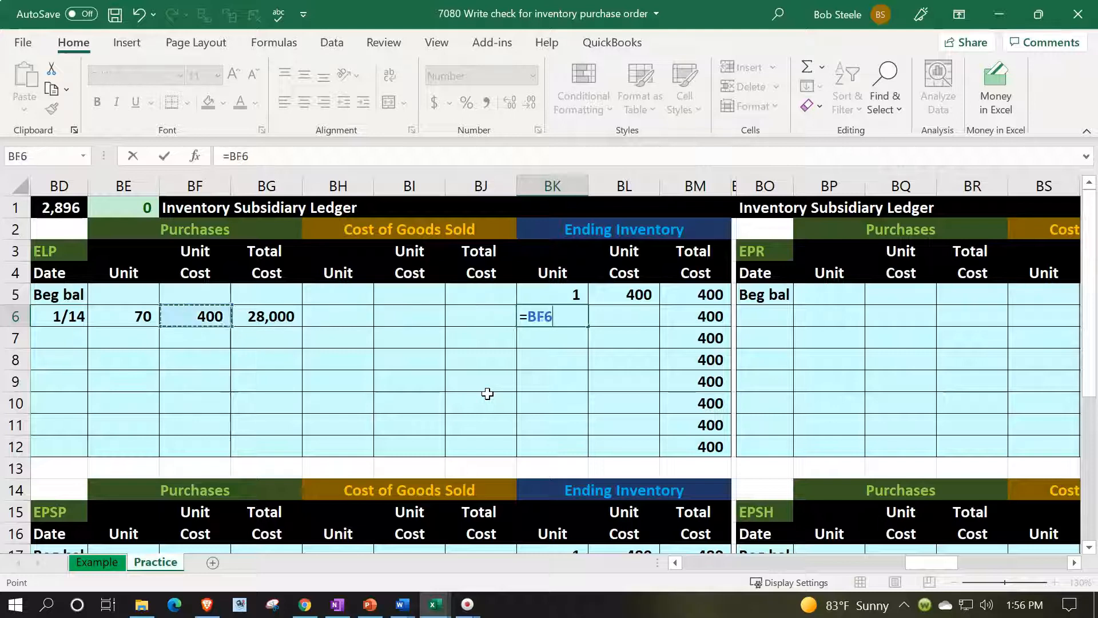
key(Return)
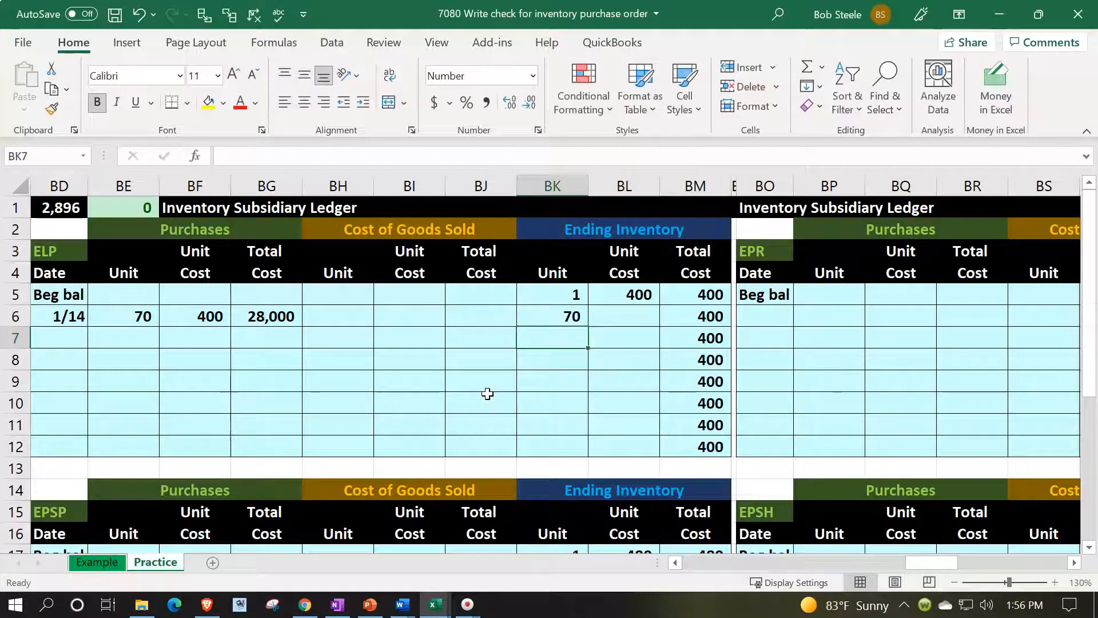
Link the ELP ending inventory unit cost in BL6 to the purchase unit cost with the formula +BF6
key(Up)
key(Right)
text(+)
key(Left)
key(Left)
key(Left)
key(Left)
key(Left)
key(Left)
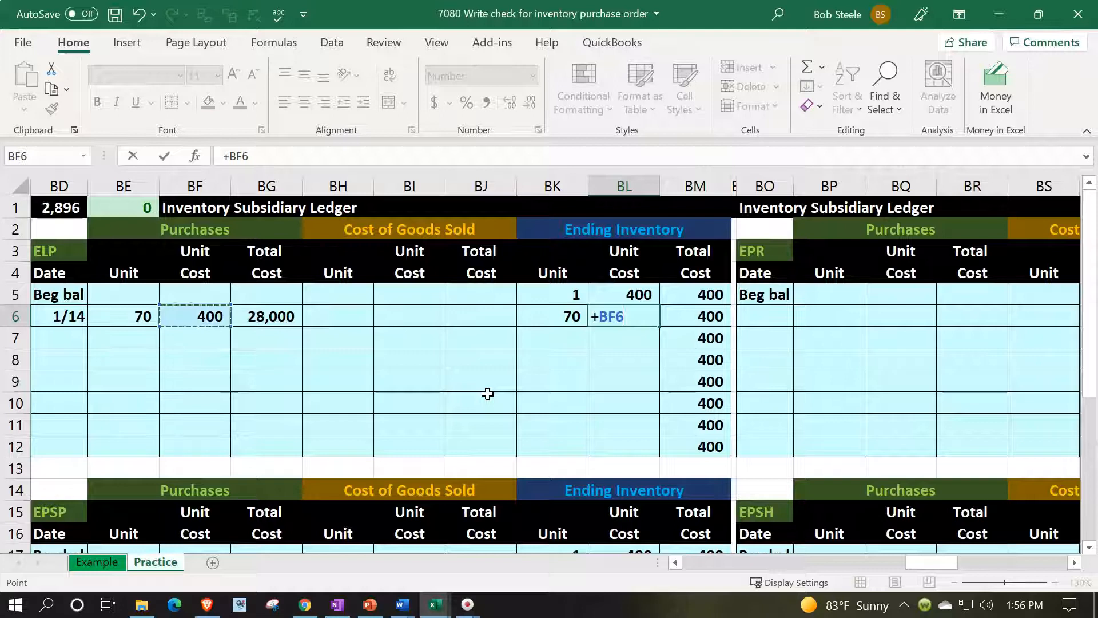
key(Return)
Calculate the ELP ending inventory total cost in BM6 by multiplying units by unit cost with +BK6*BL6
key(Up)
key(Right)
text(+)
key(Left)
key(Left)
text(*)
key(Left)
key(Return)
Total the ELP ending inventory units in BK7 with the formula =SUM(BK5:BK6)
key(Left)
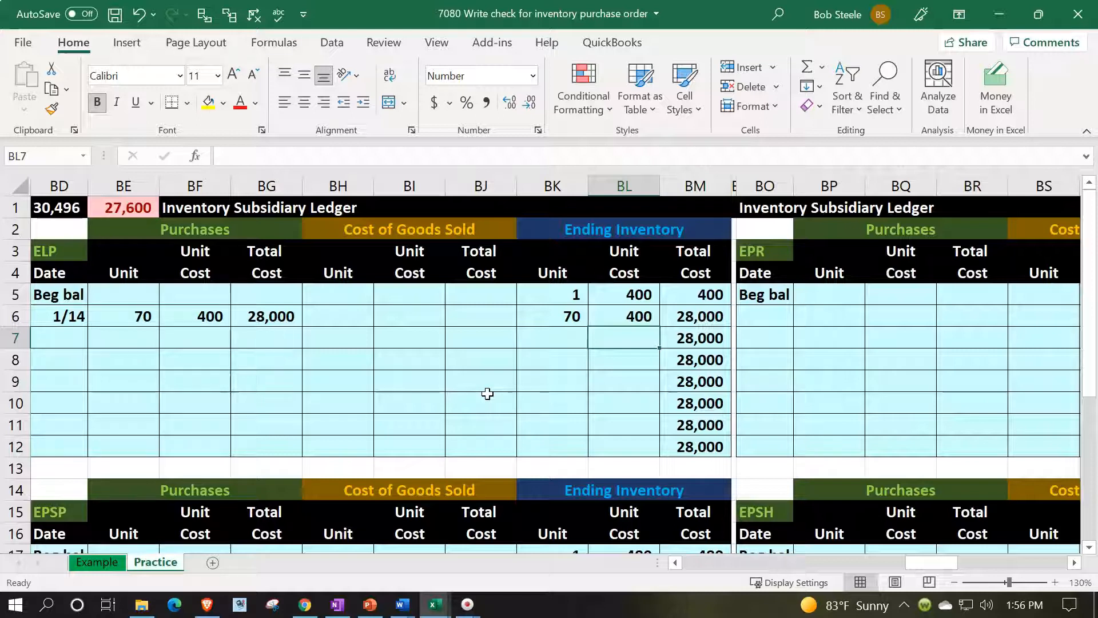
key(Left)
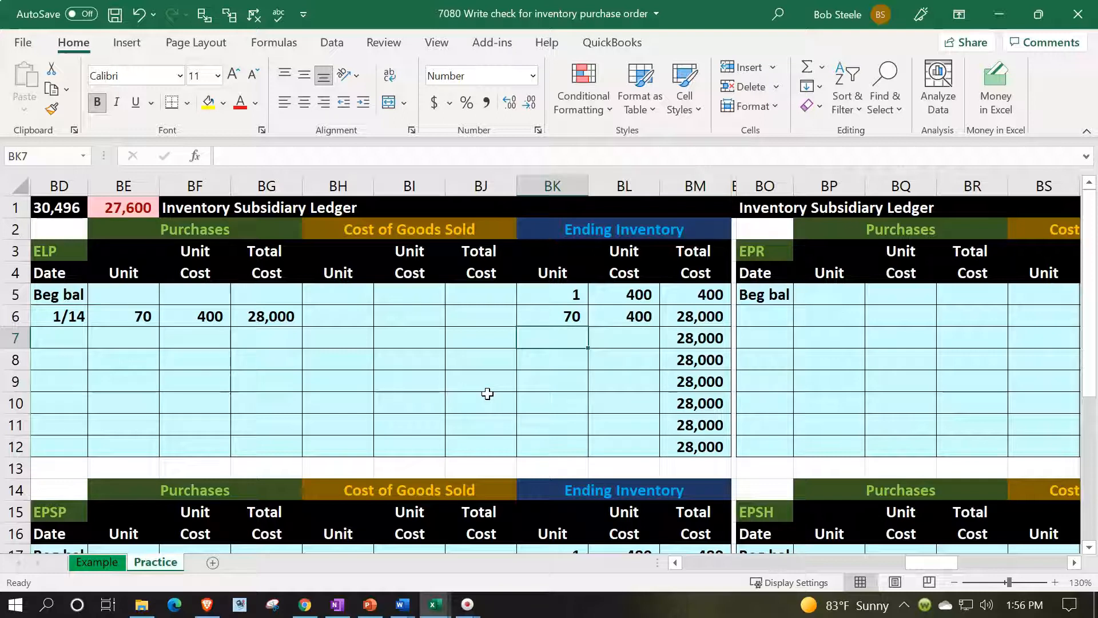
text(=sum()
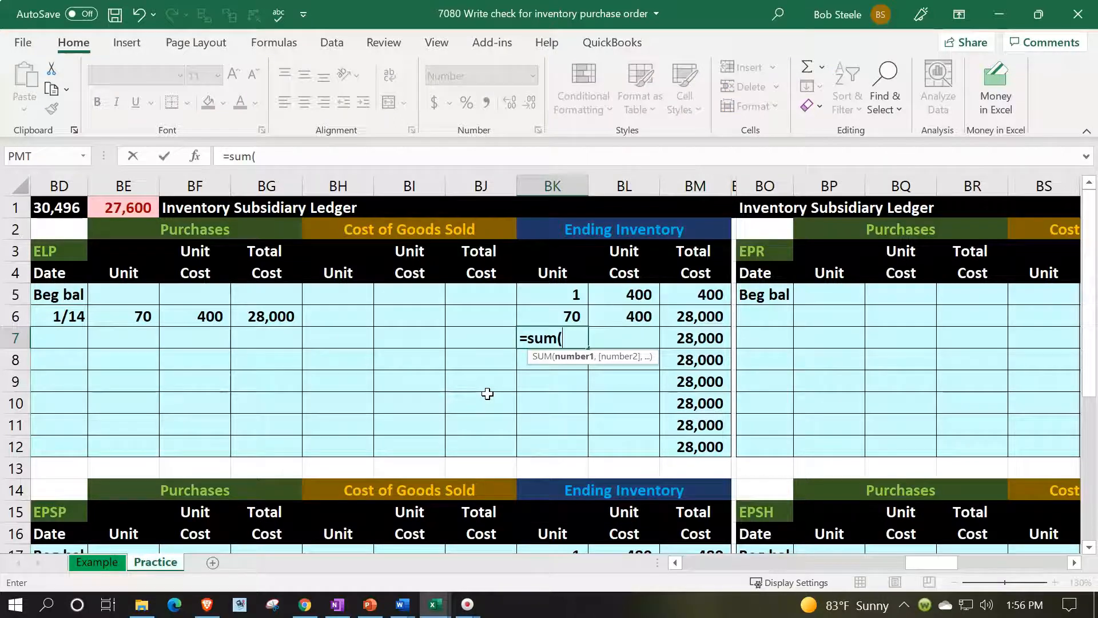
key(Up)
key(shift+Up)
key(Return)
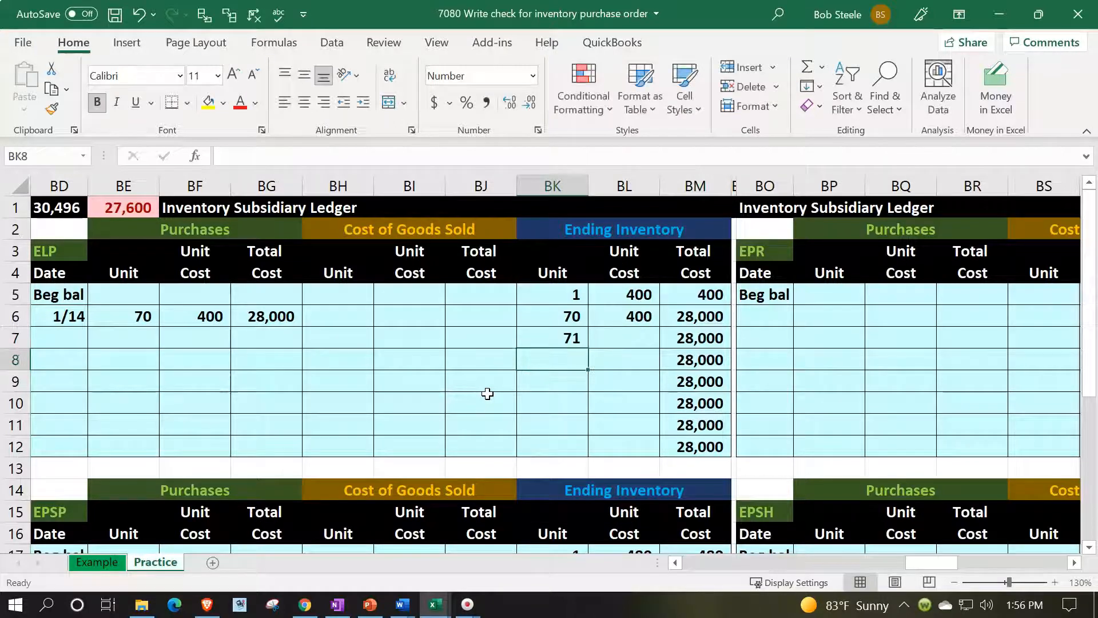
Carry the ELP ending inventory unit cost down into BL7 with the formula =BL6
key(Up)
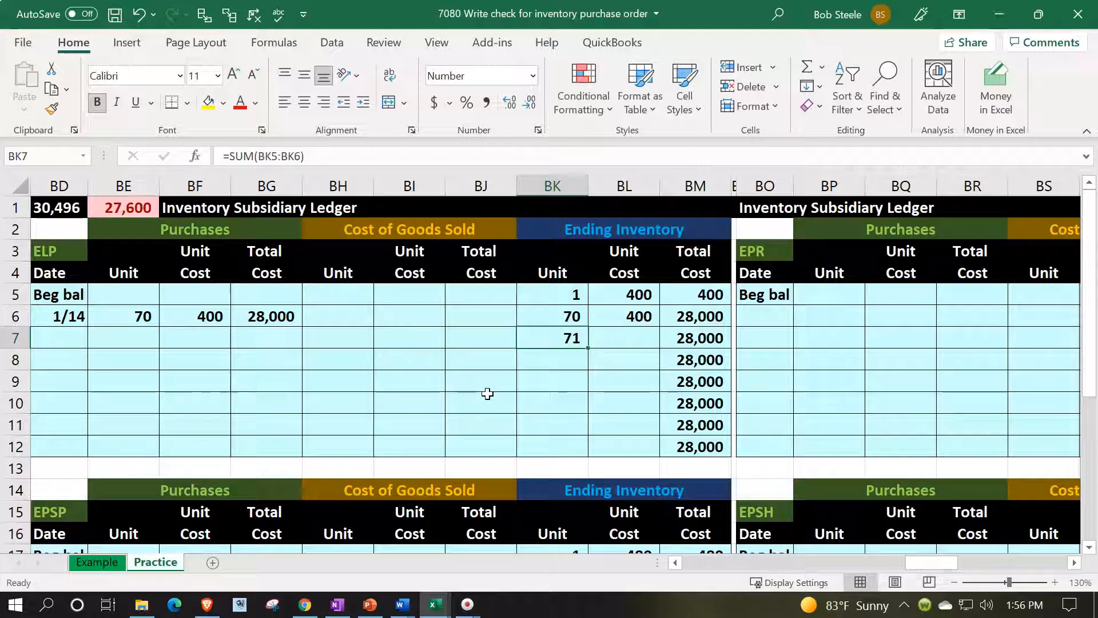
key(Right)
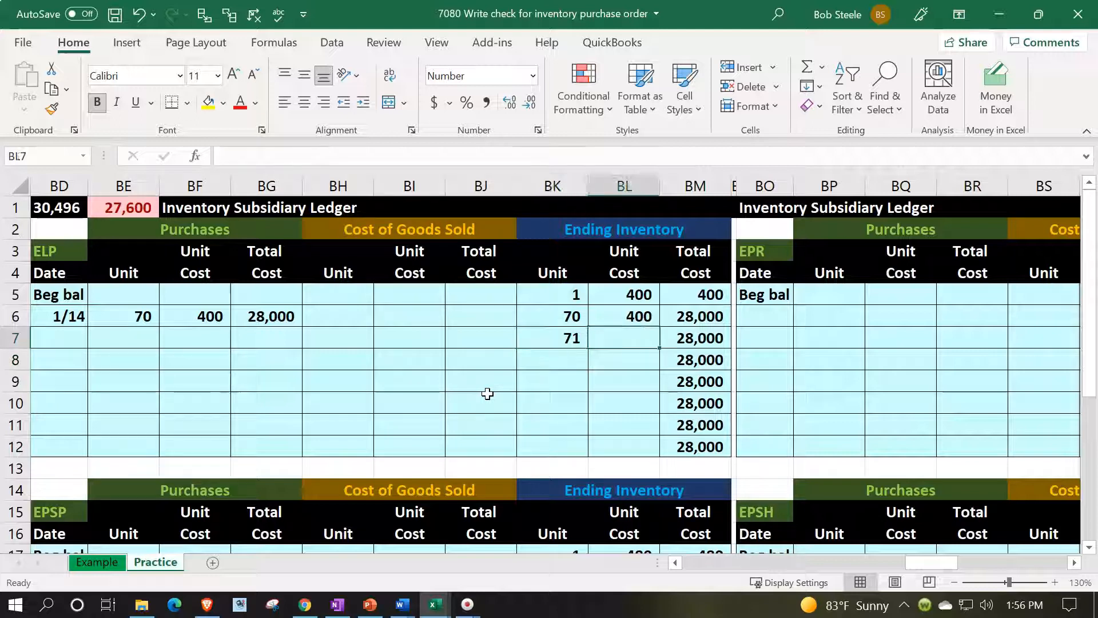
text(=)
key(Up)
key(Return)
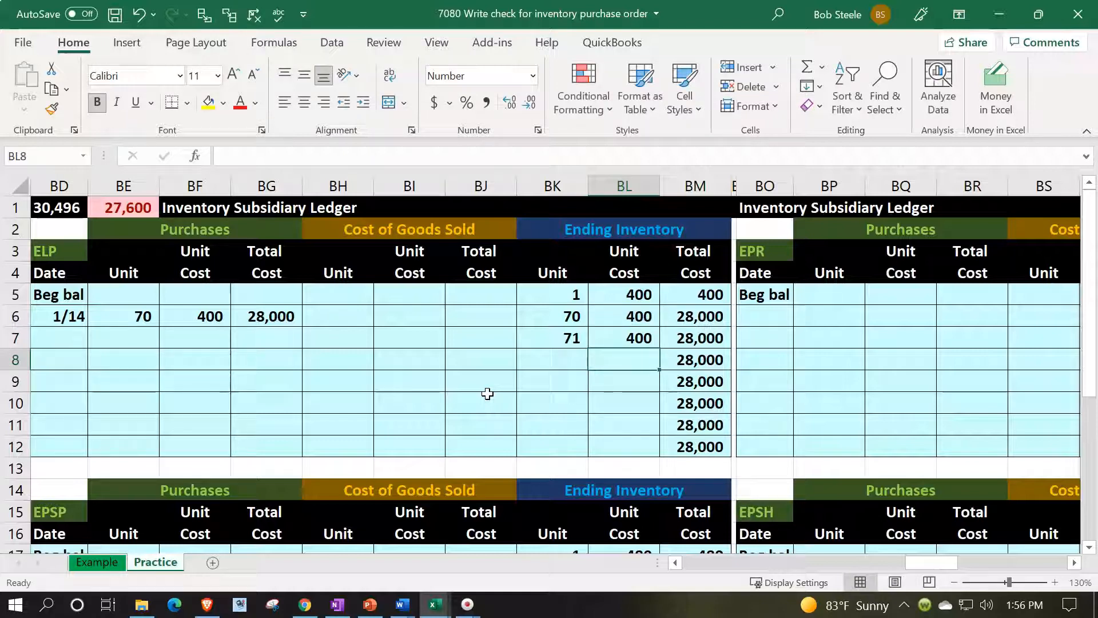
Replace the carried-down ELP total cost in BM7 with the formula =BK7*BL7
key(Right)
key(Up)
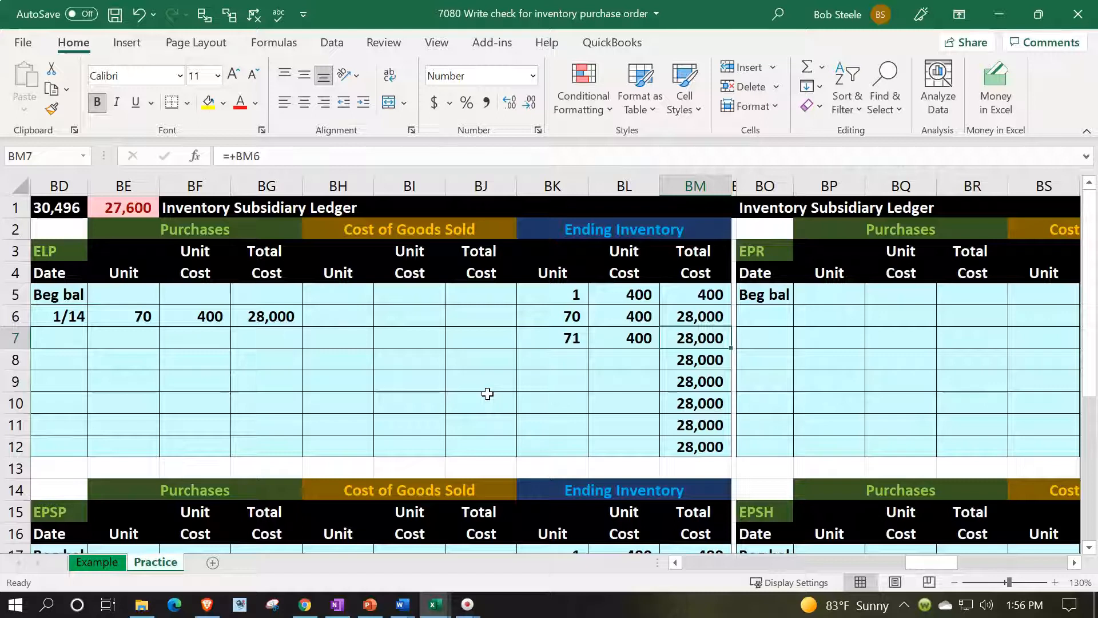
text(=)
key(Left)
key(Left)
text(*)
key(Left)
key(ctrl+Return)
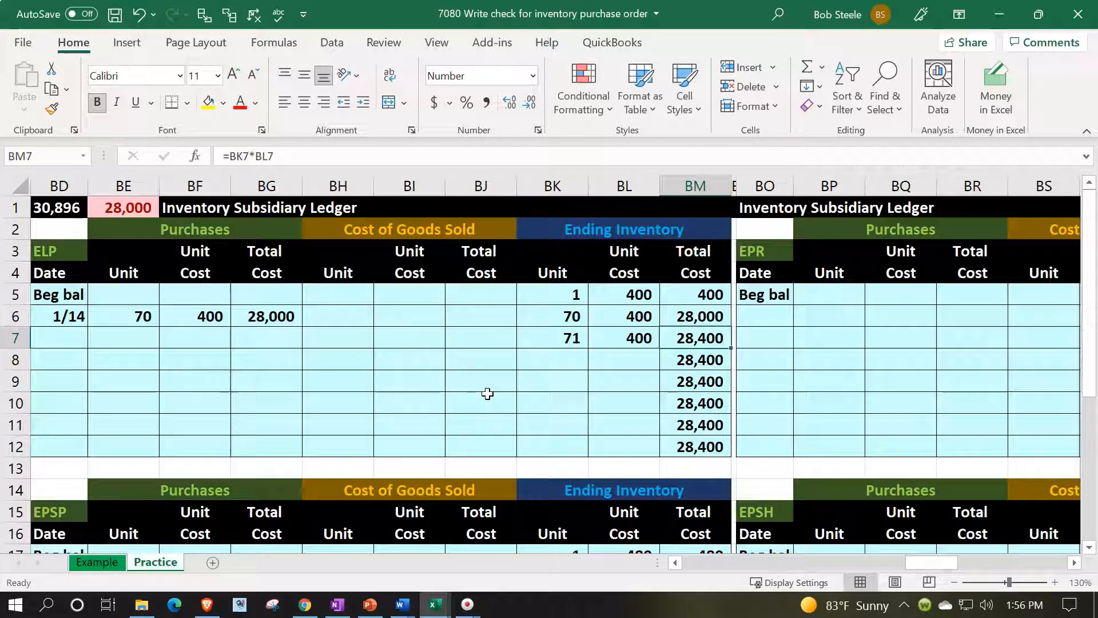
Record a 1/14 purchase of 5 units at a unit cost of 480 in row 18 of the EPSP inventory subsidiary ledger
key(Down)
key(Down)
key(Down)
key(Down)
key(Down)
key(Down)
key(Down)
key(Down)
key(Down)
key(Down)
key(Down)
key(Down)
key(Down)
key(Down)
key(Down)
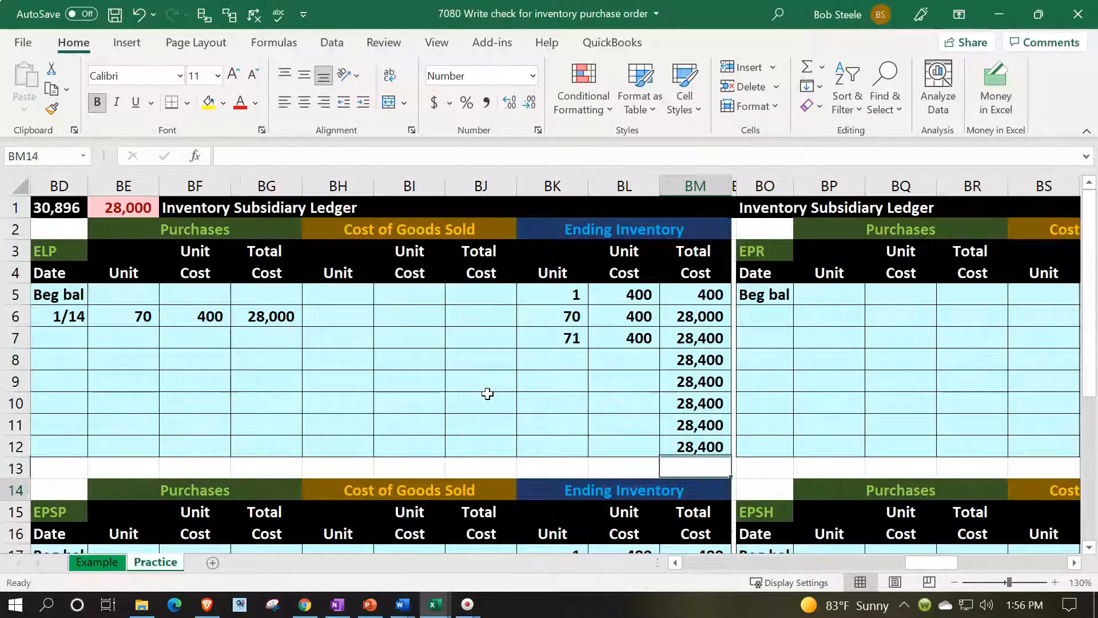
key(Down)
key(Down)
key(Left)
key(Left)
key(Left)
key(Left)
key(Left)
key(Left)
key(Left)
key(Left)
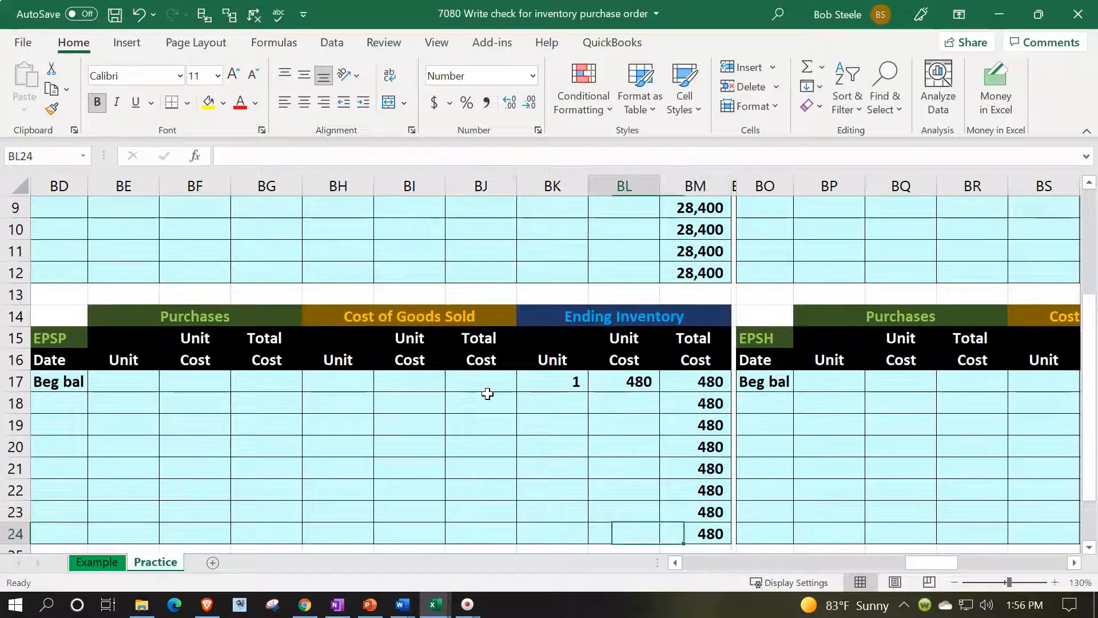
key(Left)
key(Up)
key(Up)
key(Up)
key(Up)
key(Up)
key(Up)
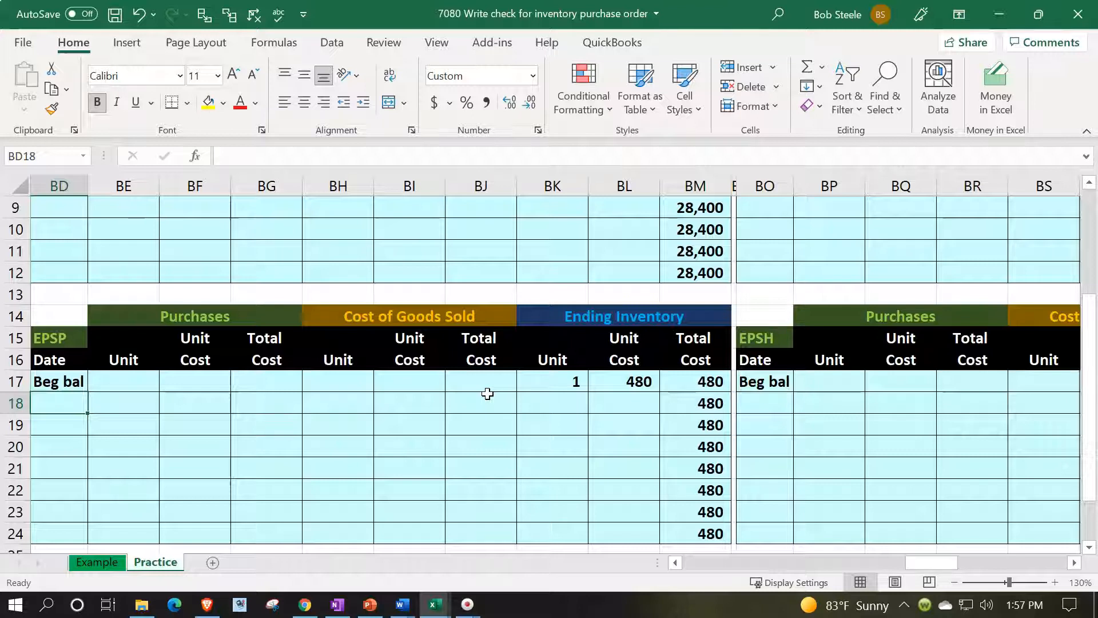
text(1/14)
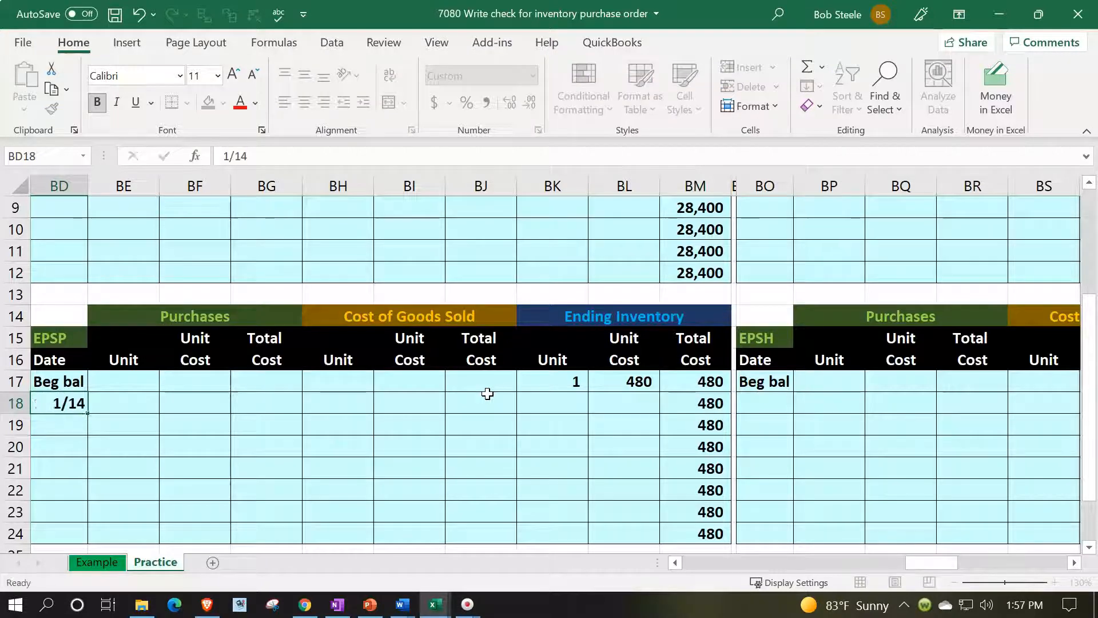
key(Tab)
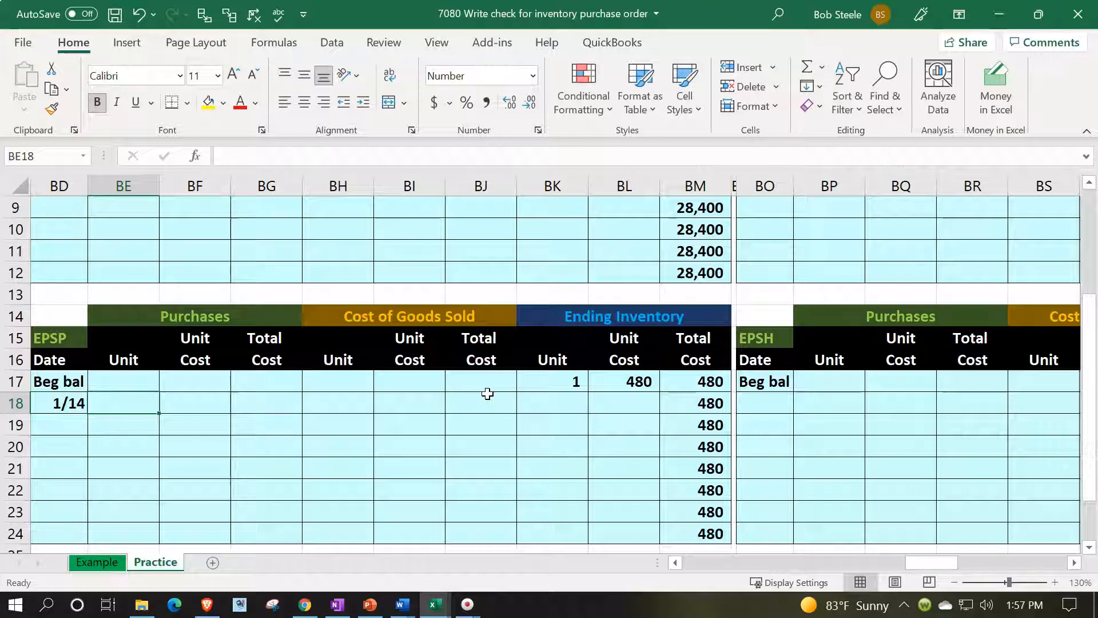
text(5)
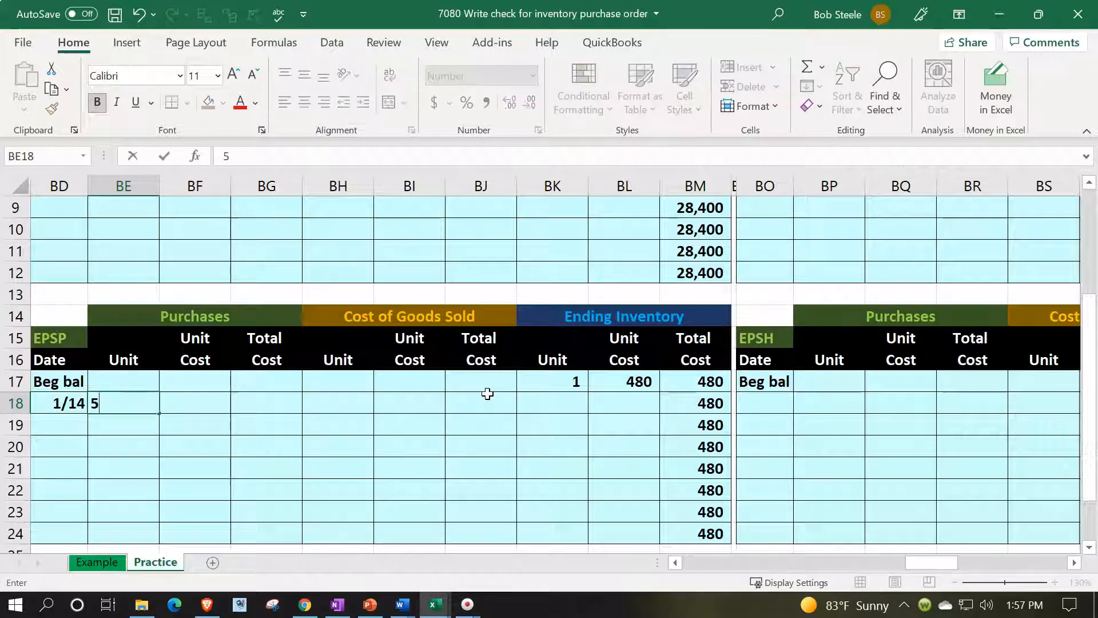
key(Tab)
text(480)
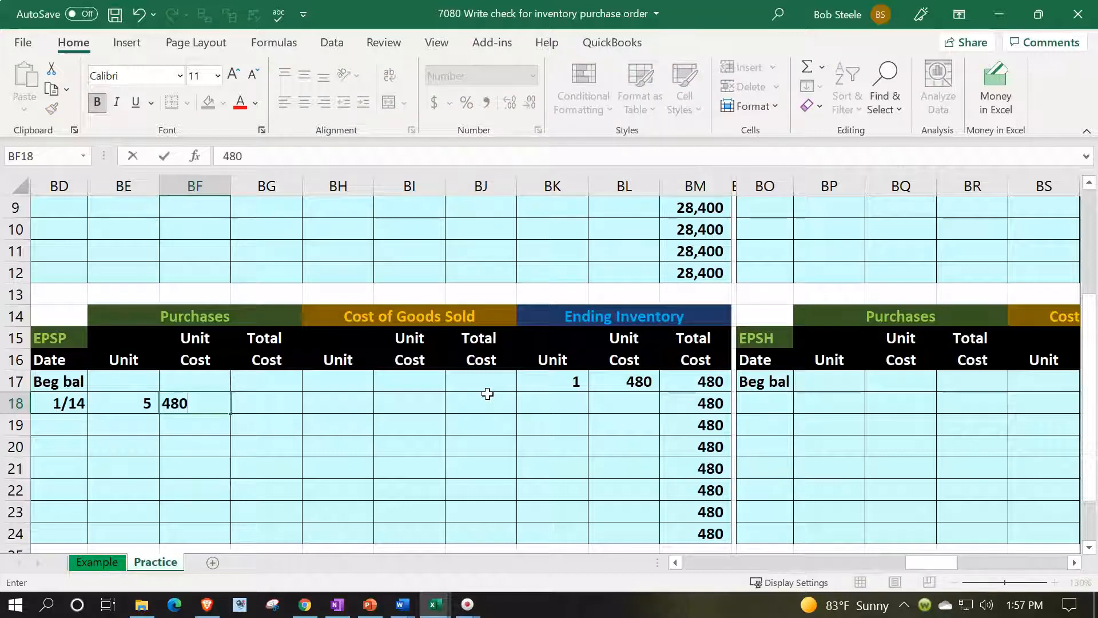
key(Tab)
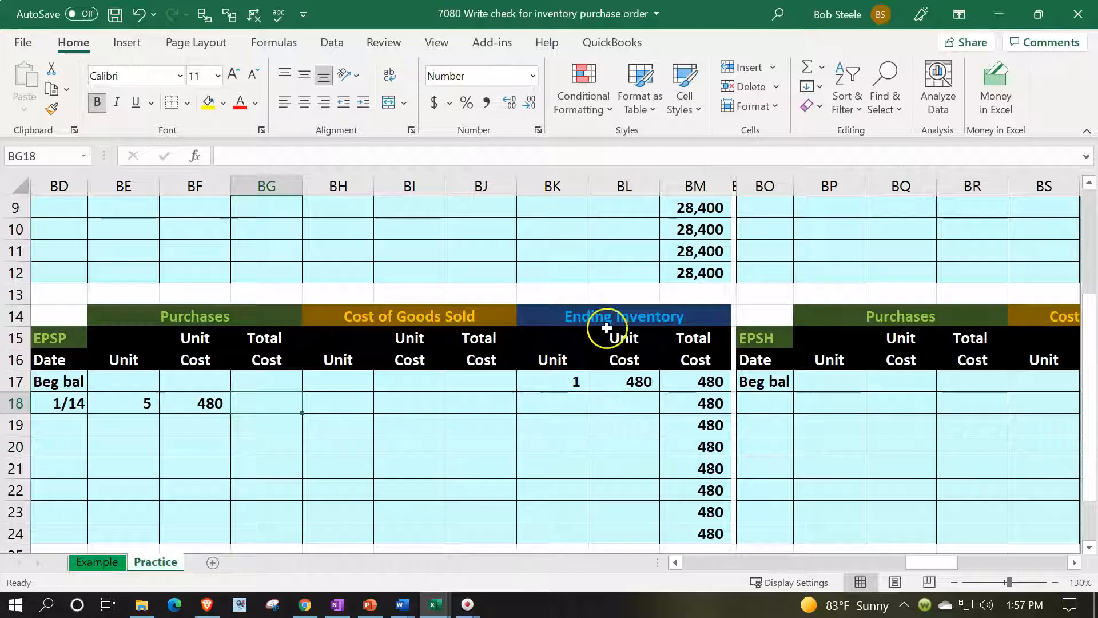
Calculate the EPSP purchase's total cost in BG18 with the formula =BE18*BF18
text(=)
key(Left)
key(Left)
text(*)
key(Left)
key(Return)
Link the EPSP ending inventory units in BK18 to the purchased units with the formula =BE18
key(Up)
key(Right)
key(Right)
key(Right)
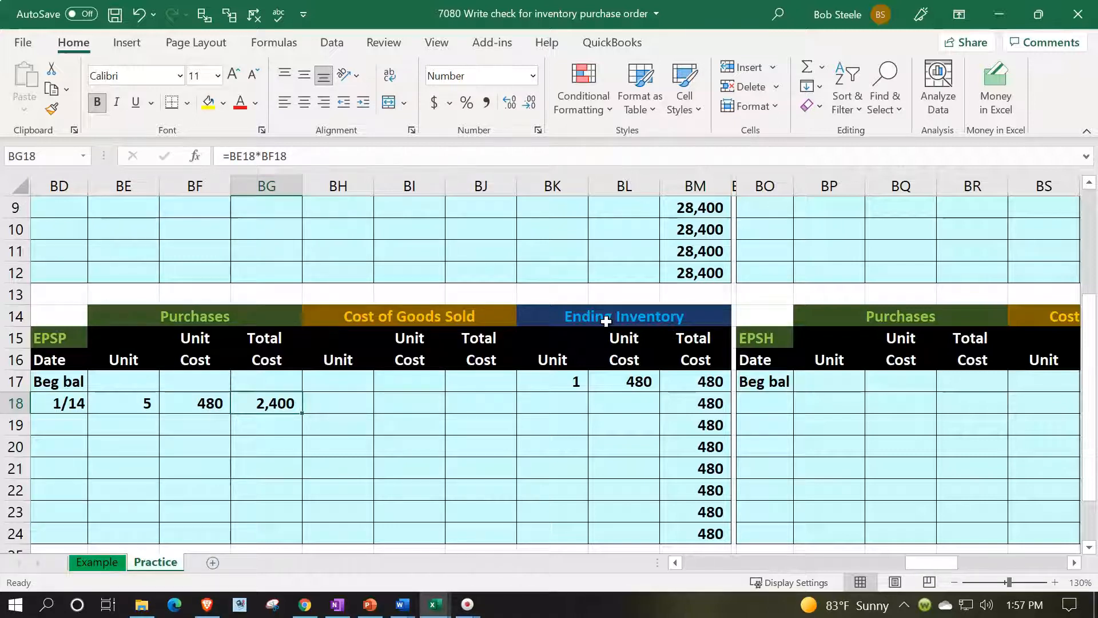
key(Right)
key(Right)
key(Right)
key(Right)
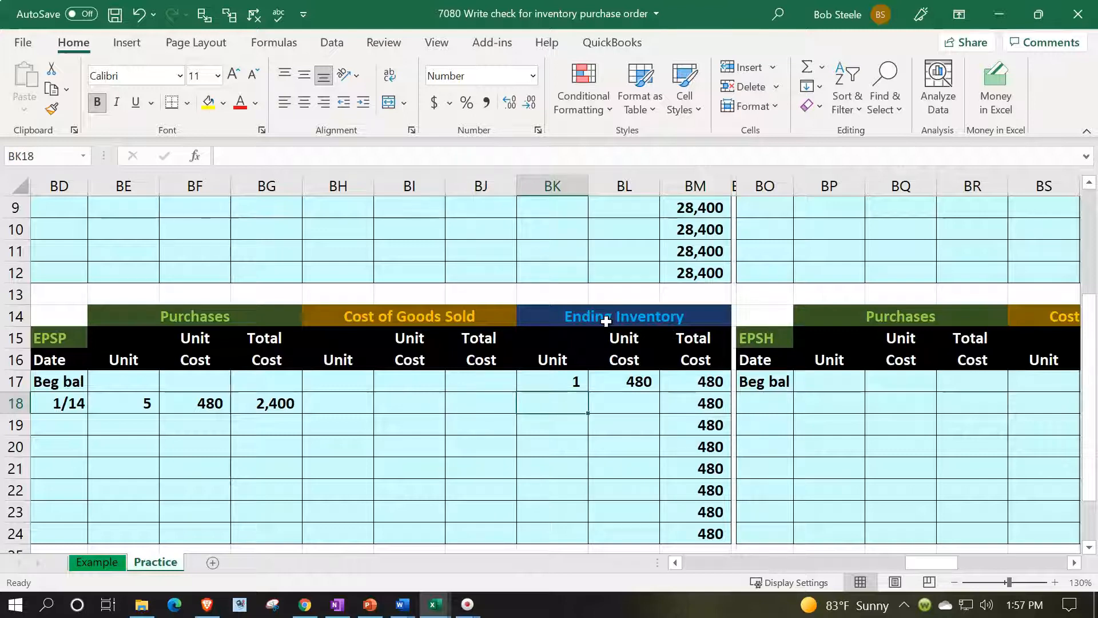
text(=)
key(Left)
key(Left)
key(Left)
key(Left)
key(Left)
key(Left)
key(Tab)
Link the EPSP ending inventory unit cost in BL18 to the purchase unit cost with the formula +BF18
text(+)
key(Left)
key(Left)
key(Left)
key(Left)
key(Left)
key(Left)
key(Tab)
Calculate the EPSP ending inventory total cost in BM18 with the formula +BK18*BL18
text(+)
key(Left)
key(Left)
text(*)
key(Left)
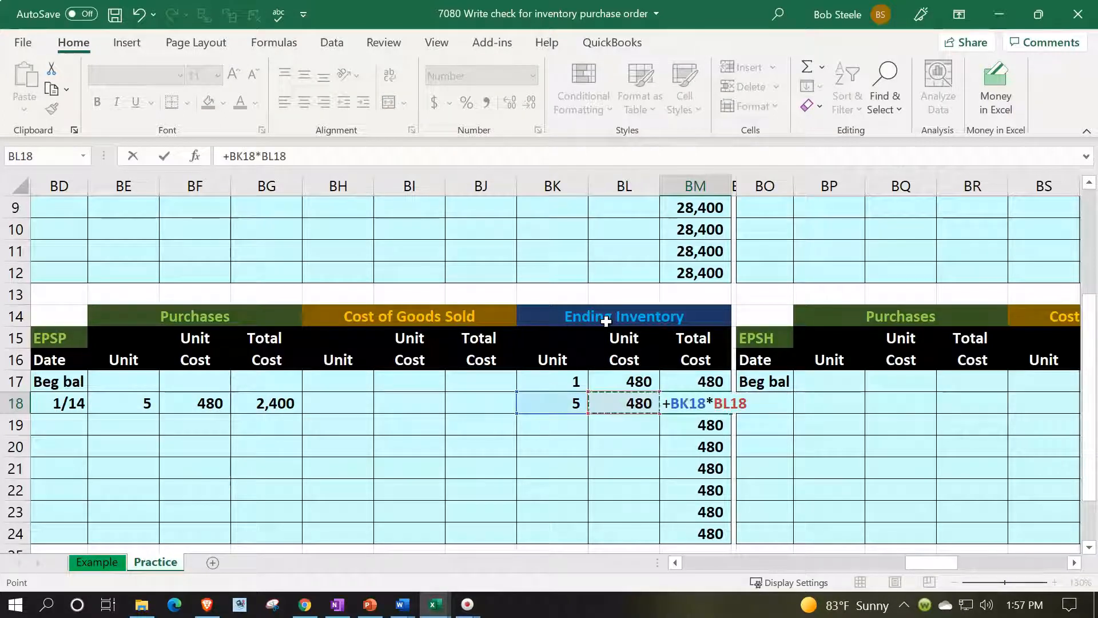
key(Return)
Total the EPSP ending inventory units in BK19 with the formula =SUM(BK17:BK18)
key(Up)
key(Right)
key(Right)
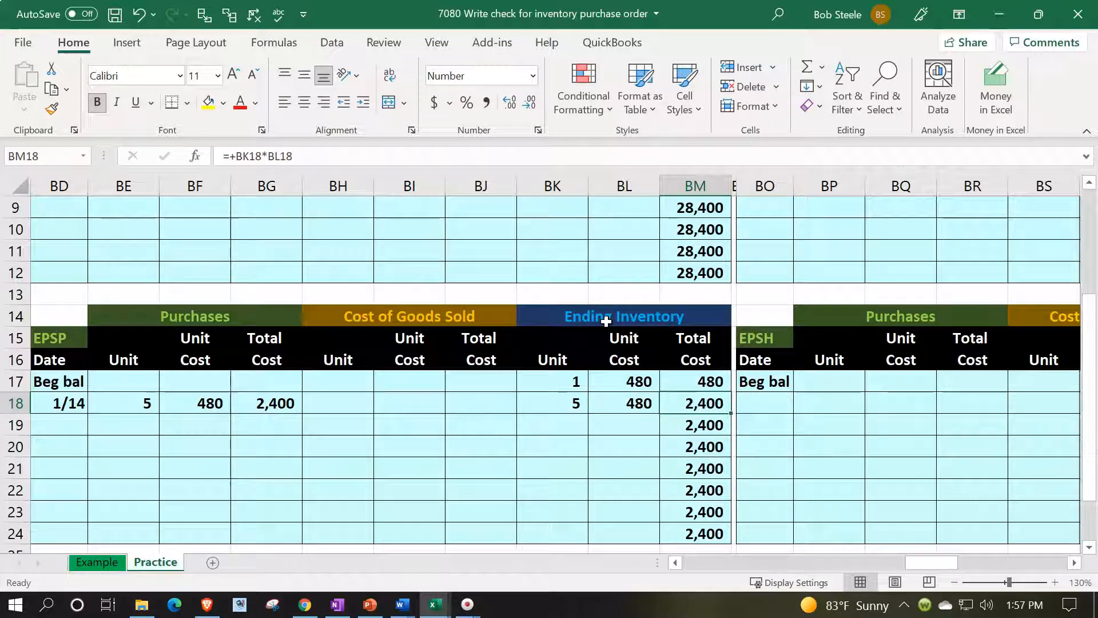
key(Down)
key(Left)
key(Left)
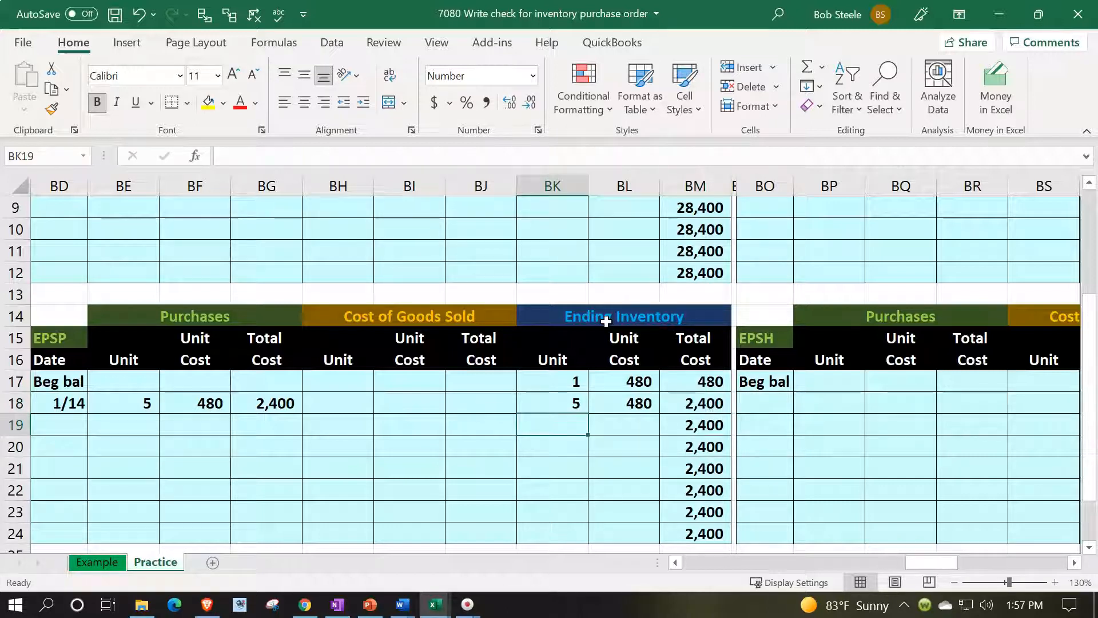
text(=sum()
key(Up)
key(Up)
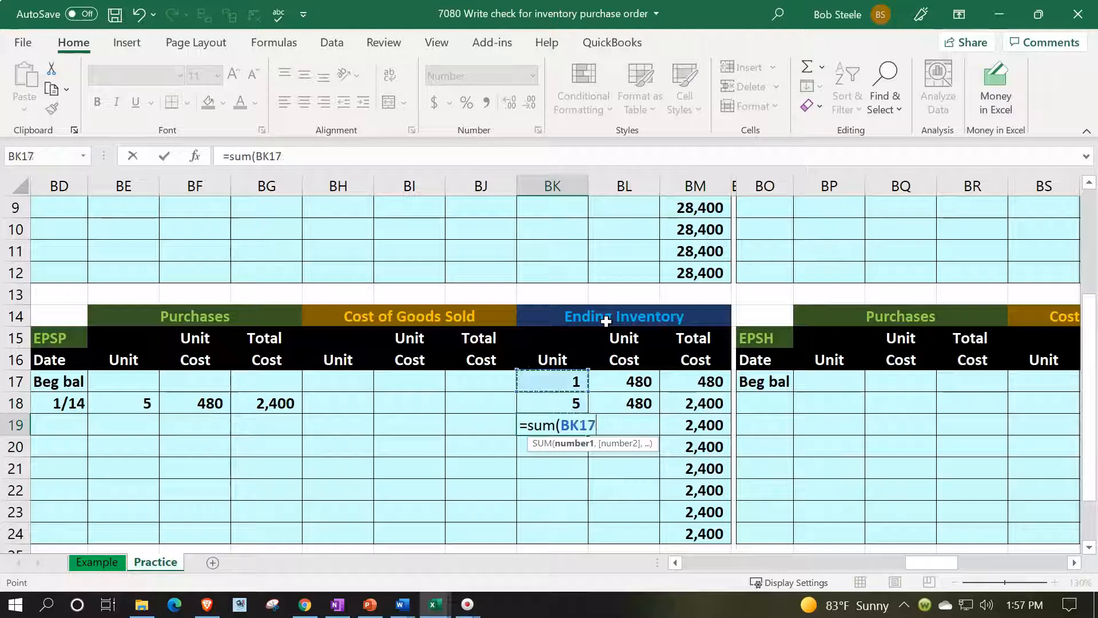
key(shift+Down)
key(Return)
Carry the EPSP ending inventory unit cost down into BL19 with the formula =BL18
key(Right)
key(Up)
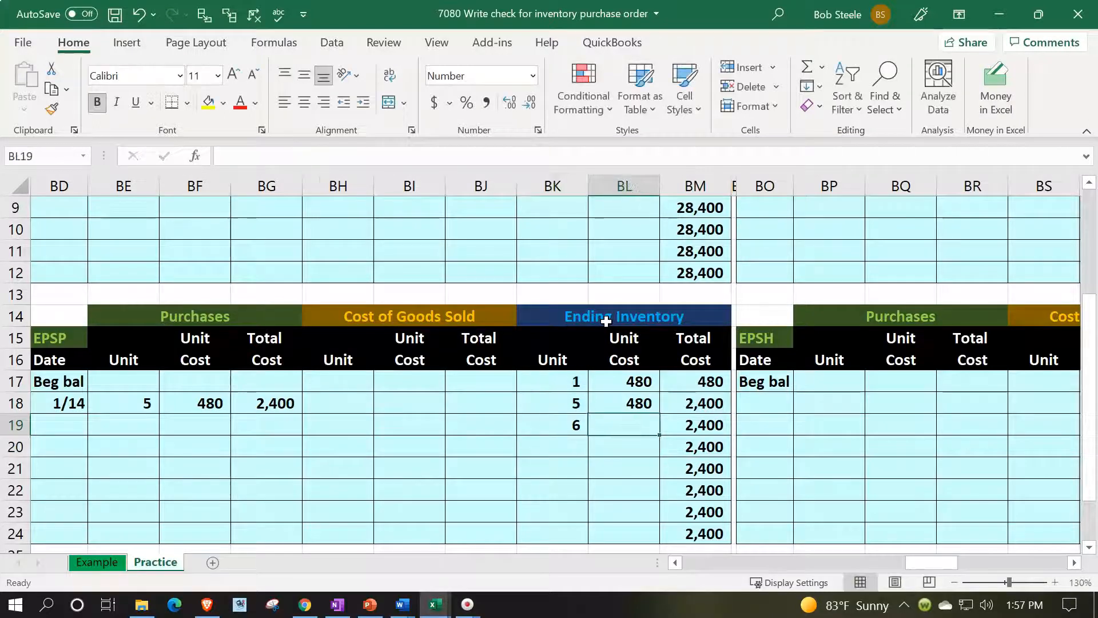
text(=)
key(Up)
key(Return)
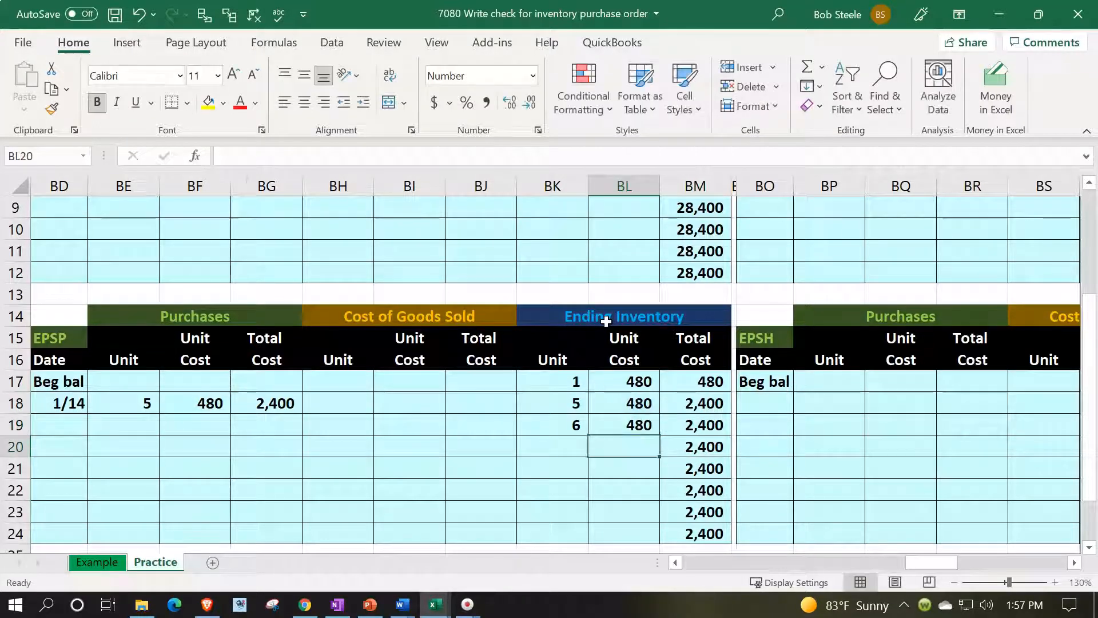
Replace the carried-down EPSP total cost in BM19 with the formula =BK19*BL19
key(Right)
key(Up)
text(=)
key(Left)
key(Left)
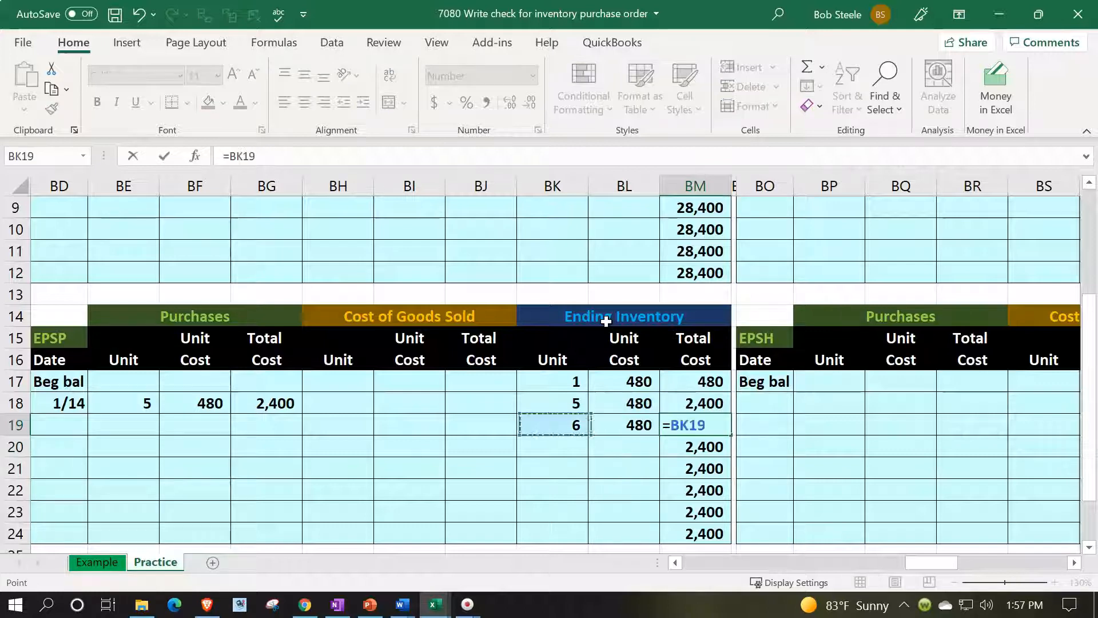
text(*)
key(Left)
key(Return)
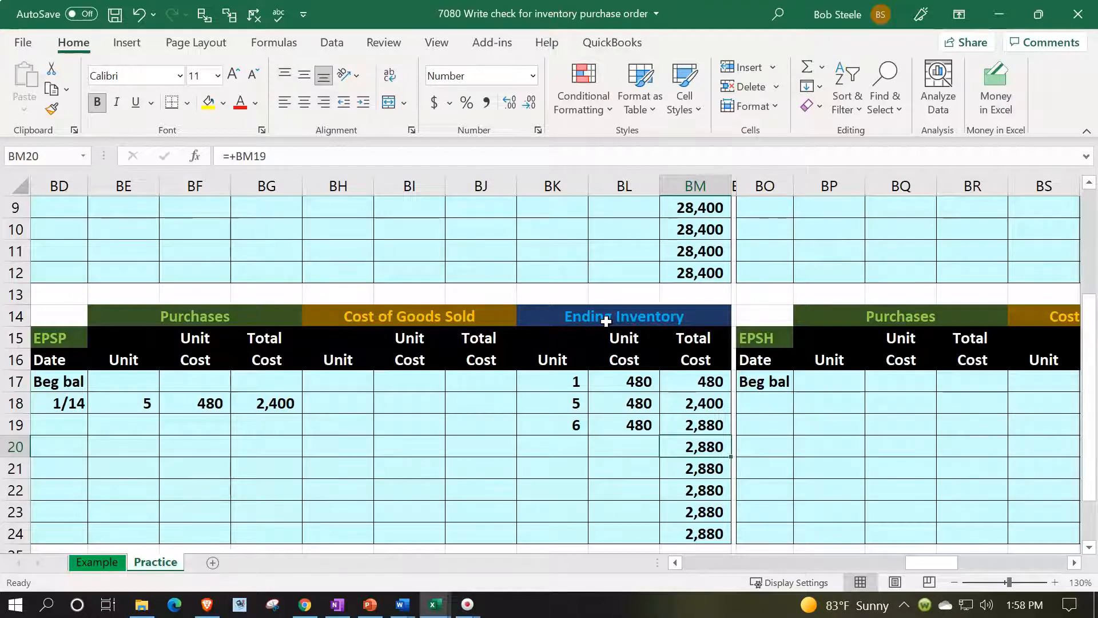
Record the 1/14 EPR purchase of 5 units, entering the date in BO6 and the units in BP6
scroll(606, 322, up, 3)
click(769, 321)
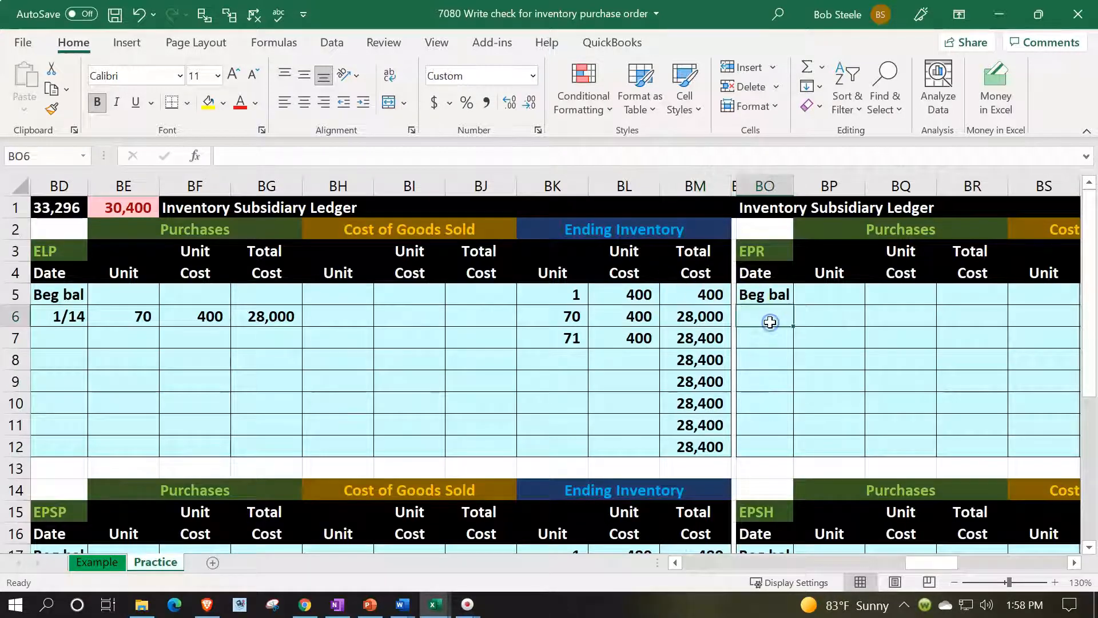
key(Right)
key(Right)
key(Right)
key(Right)
key(Right)
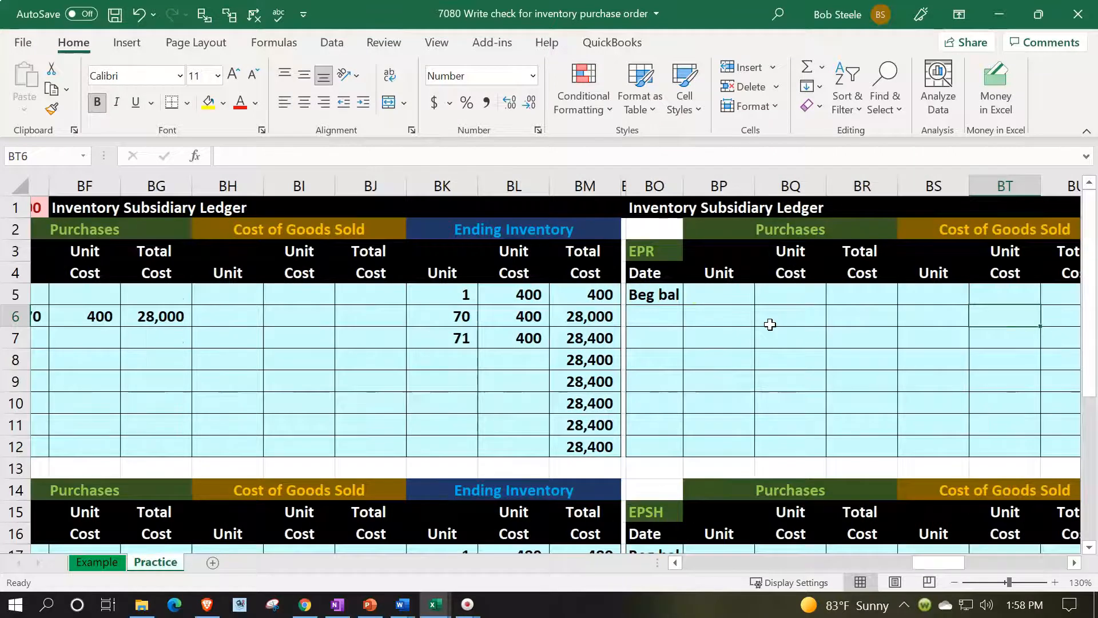
key(Right)
key(Right)
key(Right)
key(Right)
key(Right)
key(Left)
key(Left)
key(Left)
key(Left)
key(Left)
key(Left)
key(Left)
key(Left)
key(Left)
key(Left)
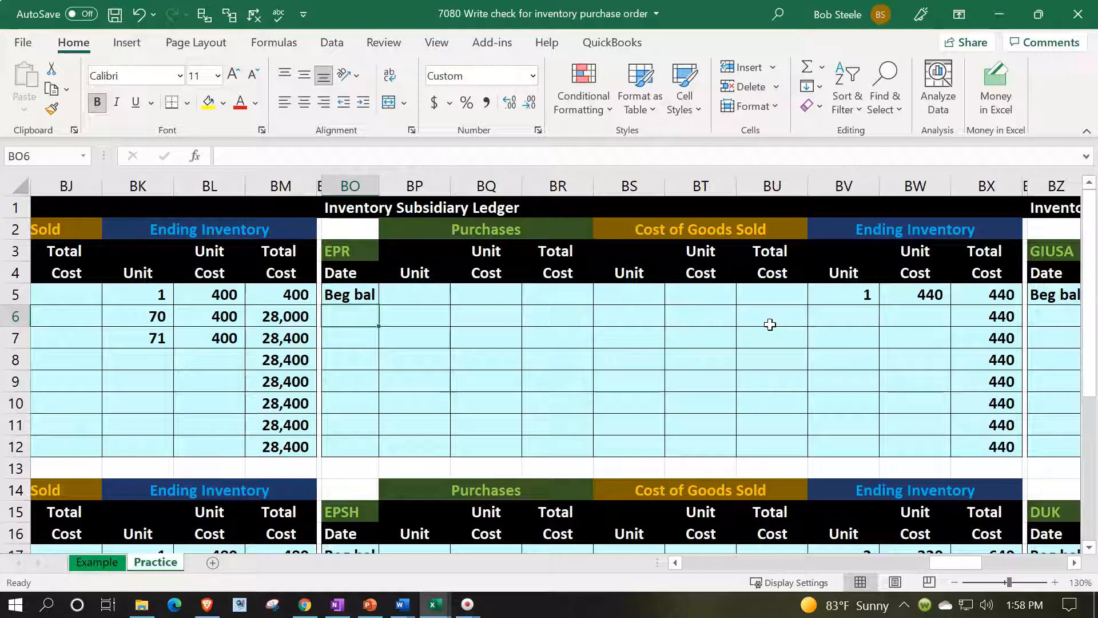
text(1/14)
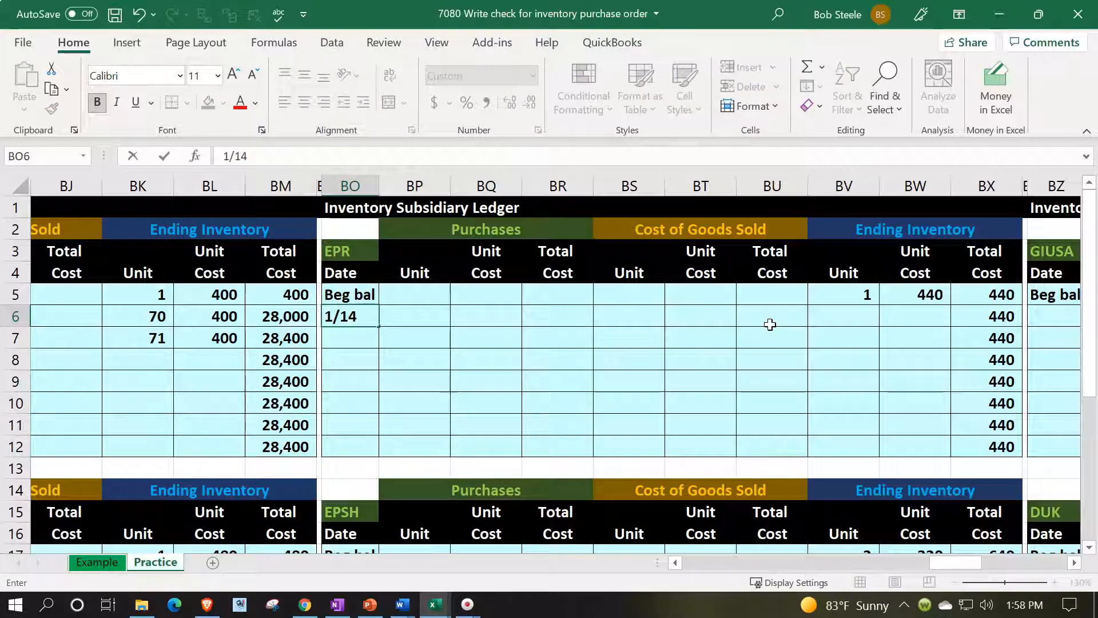
key(Tab)
text(5)
key(Tab)
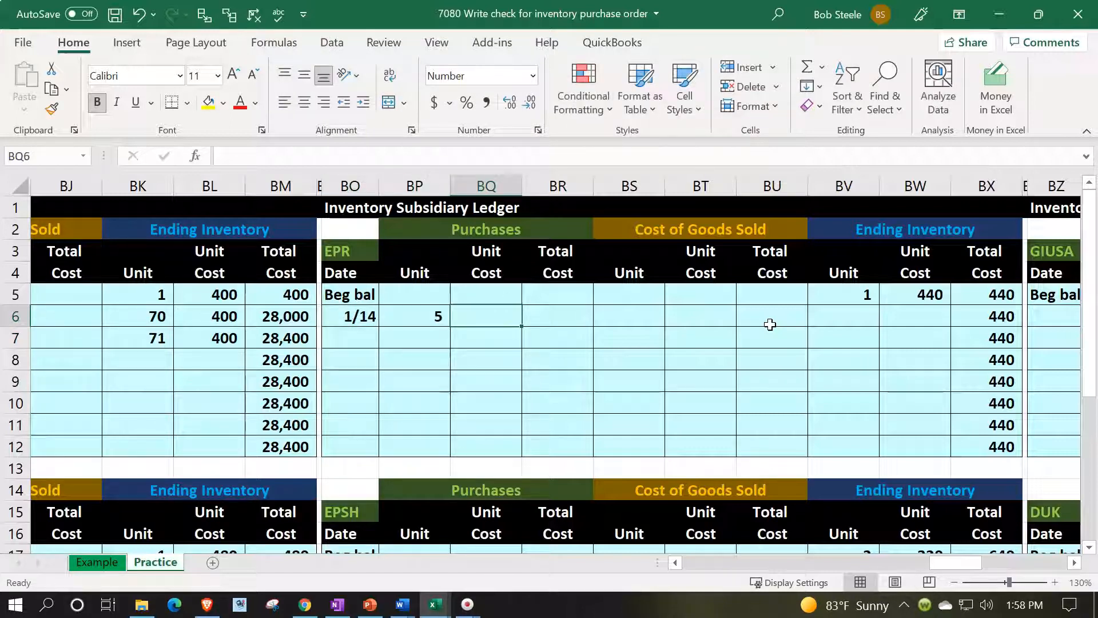
Link the EPR purchase unit cost in BQ6 to the beginning balance unit cost with the formula +BW5
text(+)
key(Right)
key(Right)
key(Right)
key(Right)
key(Right)
key(Right)
key(Up)
key(Return)
Calculate the EPR purchase total cost in BR6 with the formula +BP6*BQ6
key(Right)
key(Up)
key(Right)
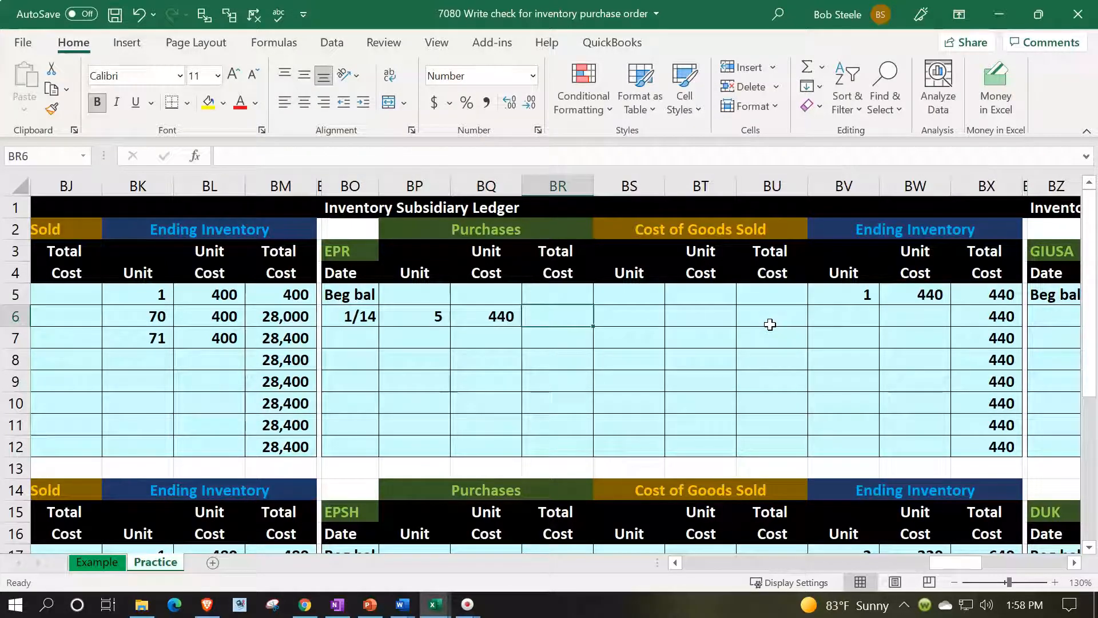
text(+)
key(Left)
key(Left)
text(*)
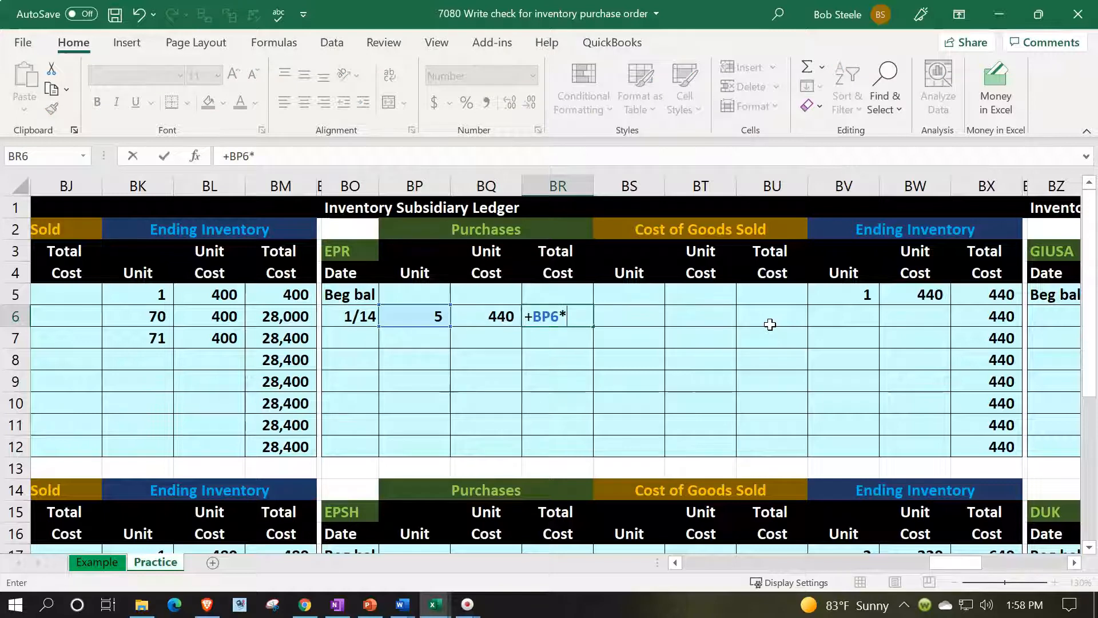
key(Left)
key(Return)
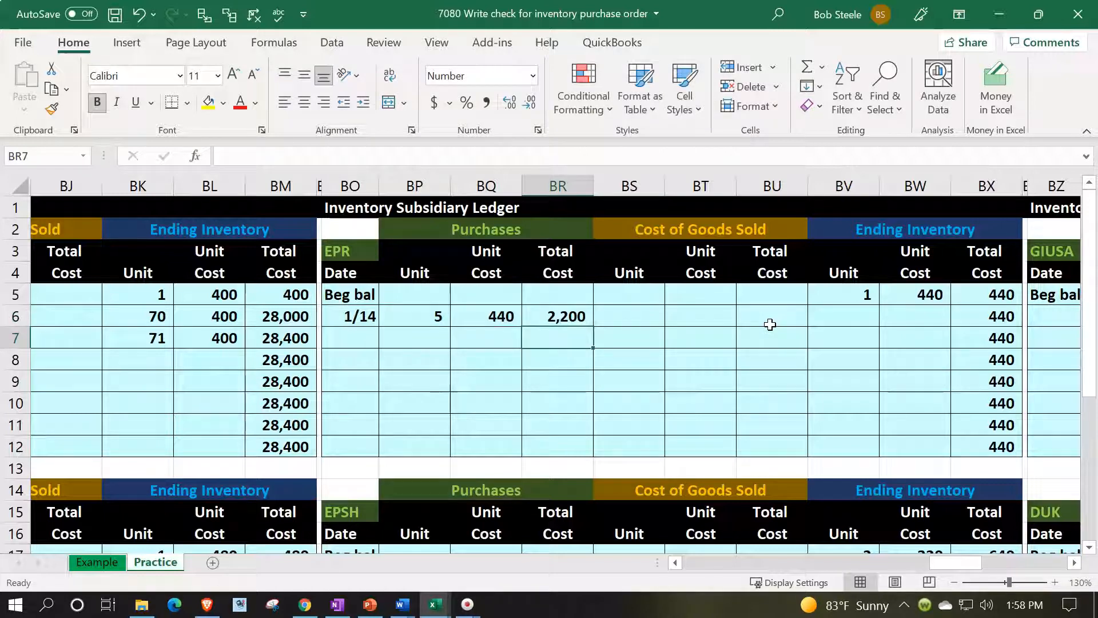
Bring the purchased EPR units into the ending inventory units in BV6 with the formula =BP6
key(Right)
key(Right)
key(Right)
key(Right)
key(Up)
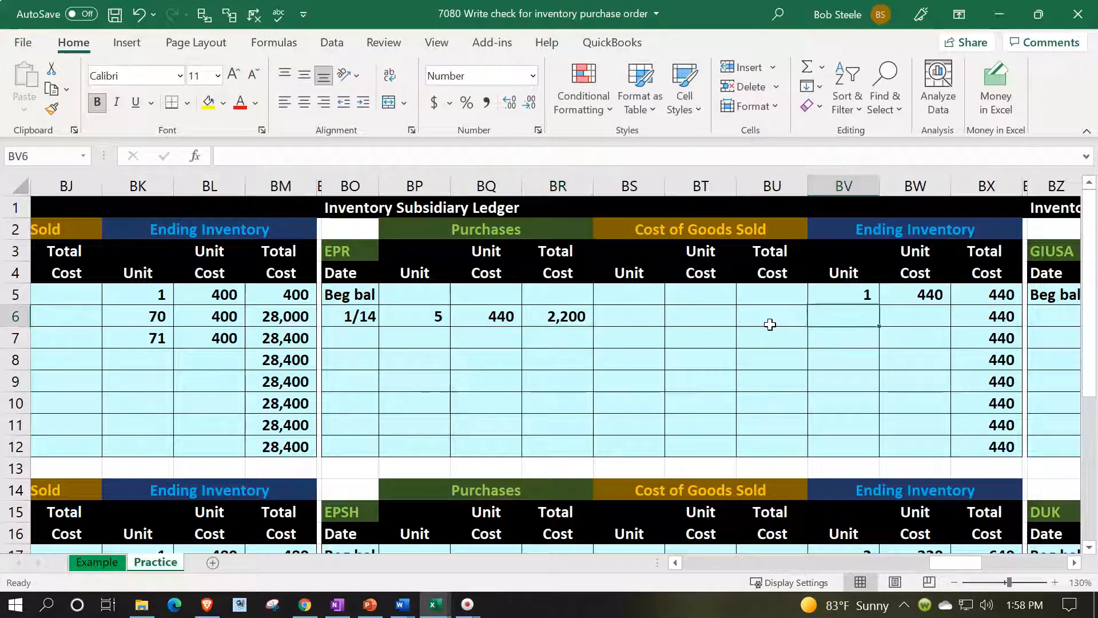
text(=)
key(Left)
key(Left)
key(Left)
key(Left)
key(Left)
key(Left)
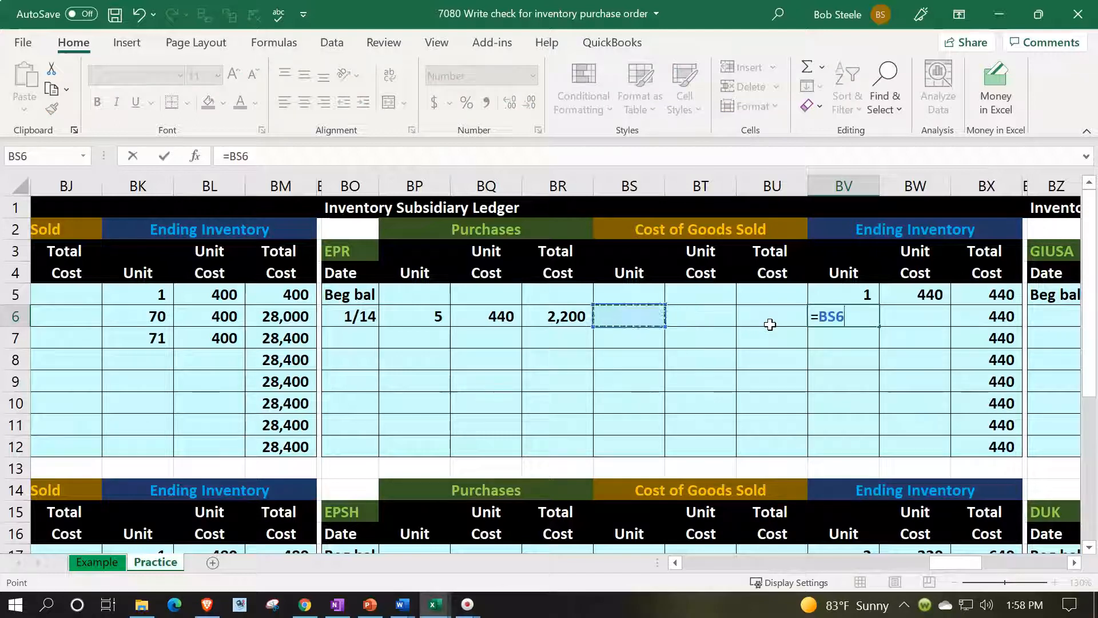
key(Tab)
Carry the EPR unit cost from BW5 into BW6 and calculate the total cost in BX6 as +BV6*BW6
text(+)
key(Up)
key(Tab)
text(+)
key(Left)
key(Left)
text(*)
key(Left)
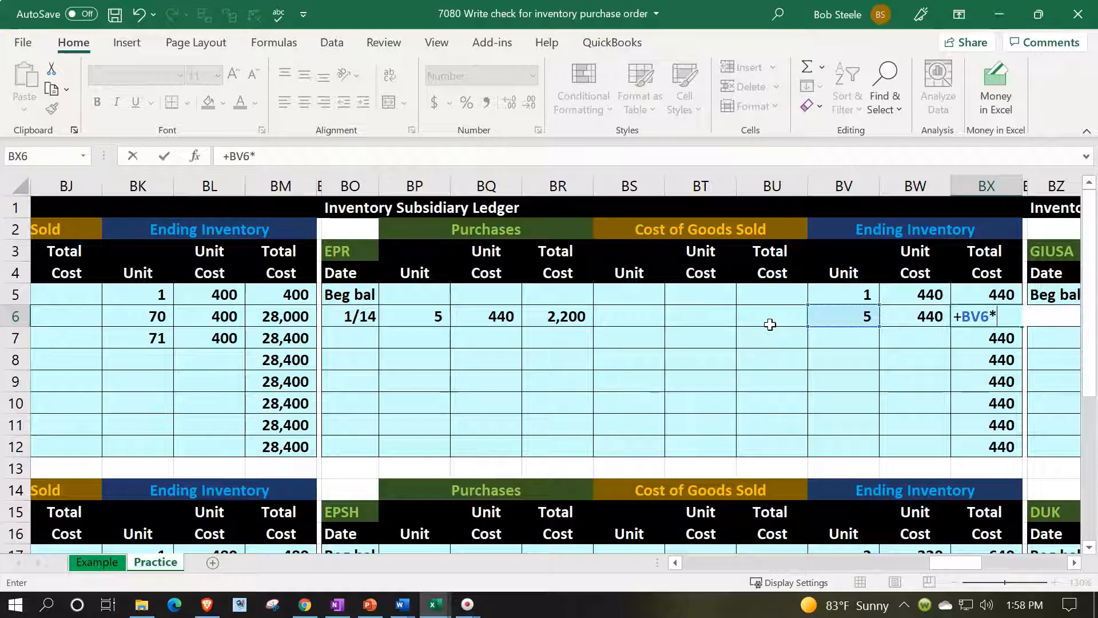
key(Return)
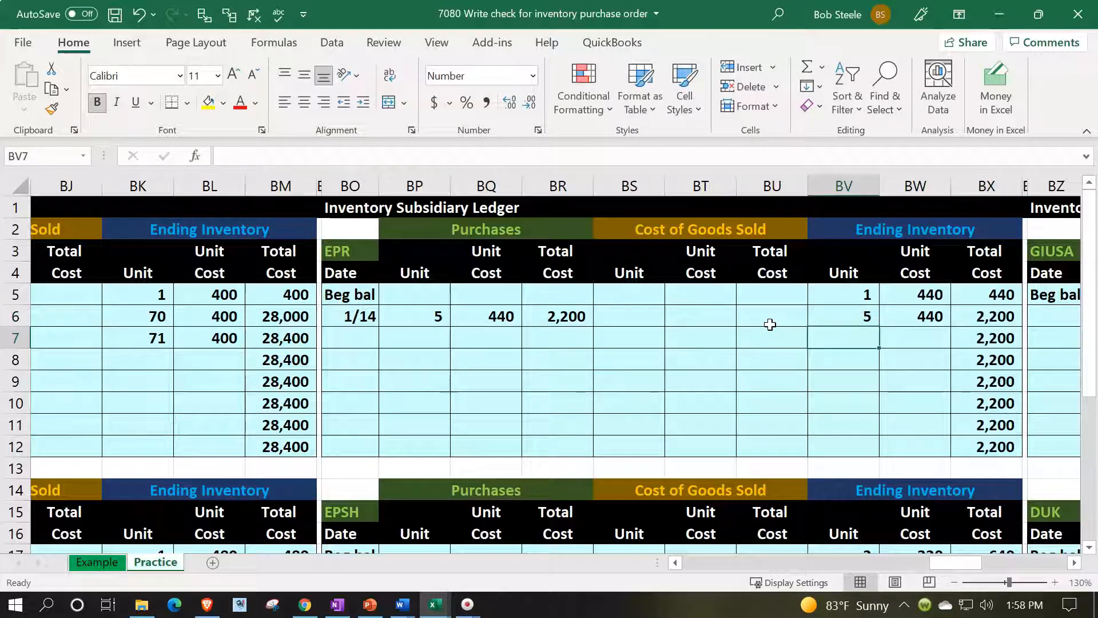
Total the EPR ending inventory units in BV7 by summing BV5:BV6
text(=sum()
key(Up)
key(shift+Up)
key(Return)
Carry the EPR ending inventory unit cost down into BW7 with the formula +BW6
key(Up)
key(Right)
text(+)
key(Up)
key(Return)
Replace the carried-down EPR total cost in BX7 with the formula +BV7*BW7
key(Up)
key(Right)
text(+)
key(Left)
key(Left)
text(*)
key(Left)
key(Return)
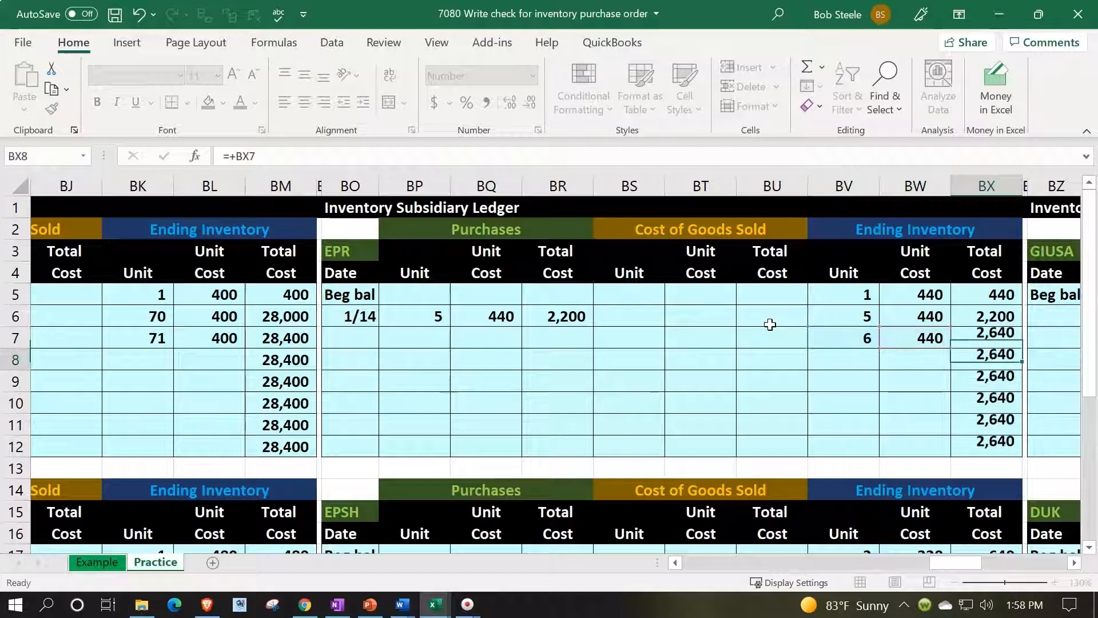
key(Up)
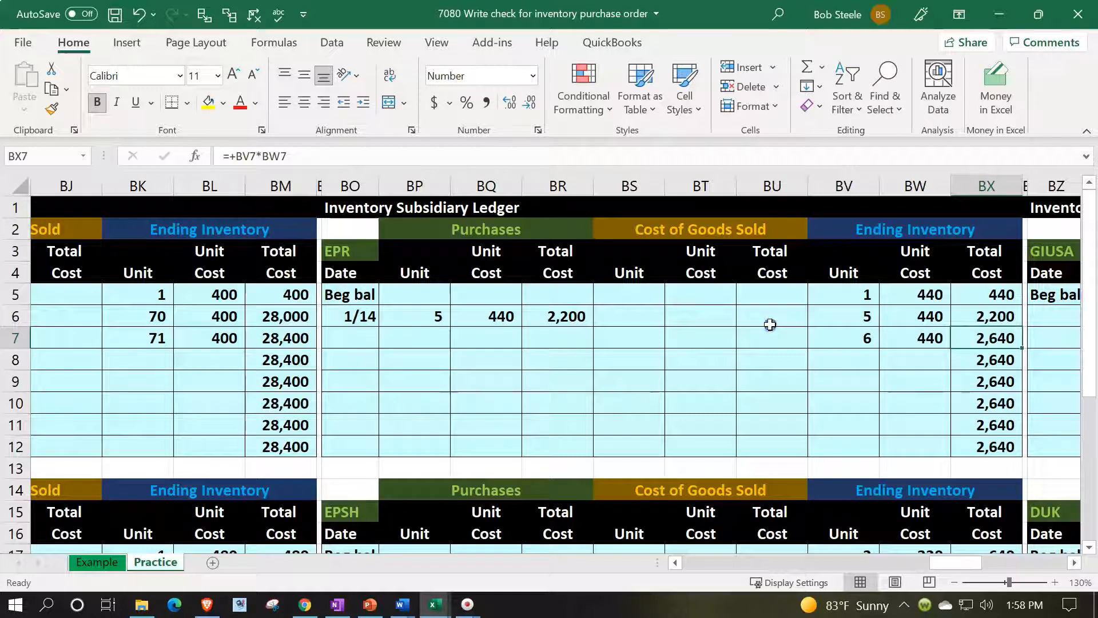
Record the 1/14 EPSH purchase of 14 units, entering the date in BO18 and the units in BP18
click(770, 324)
scroll(770, 325, down, 2)
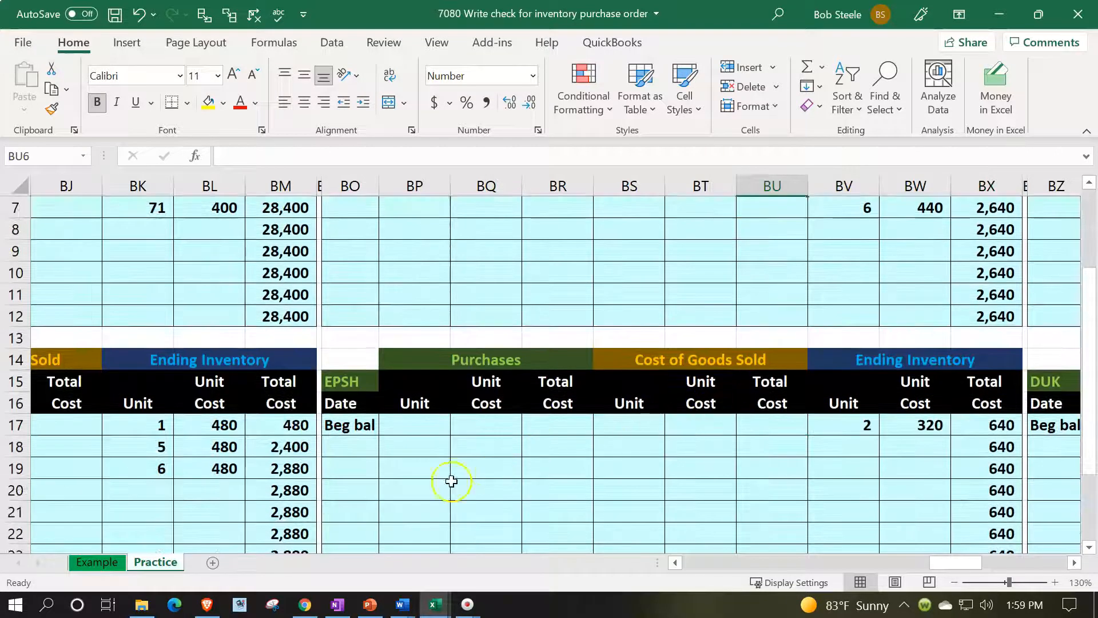
click(355, 446)
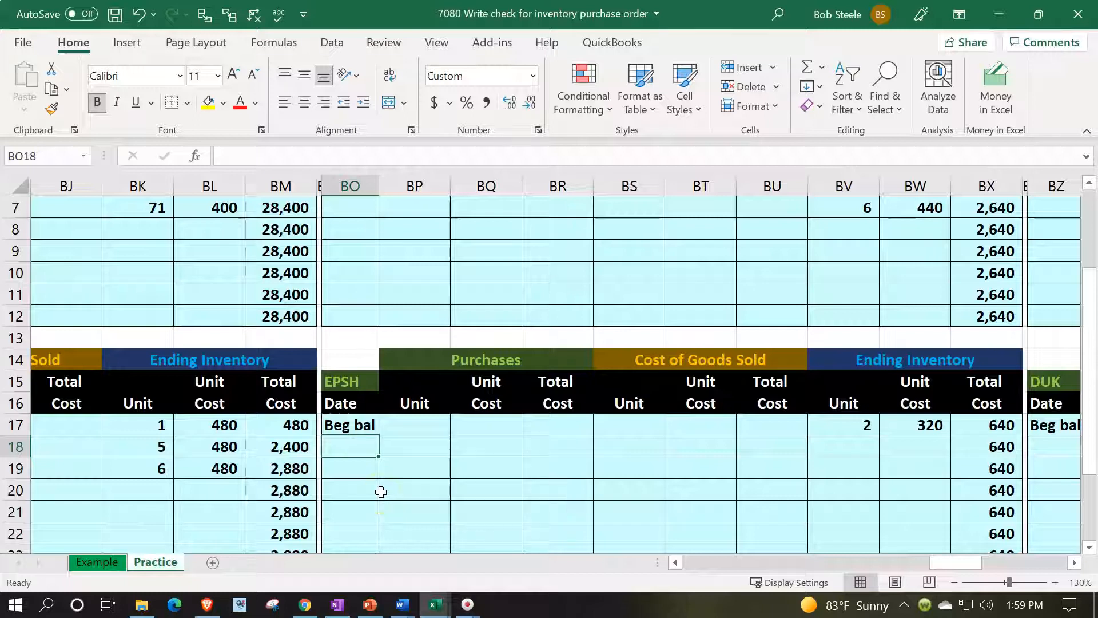
text(1/14)
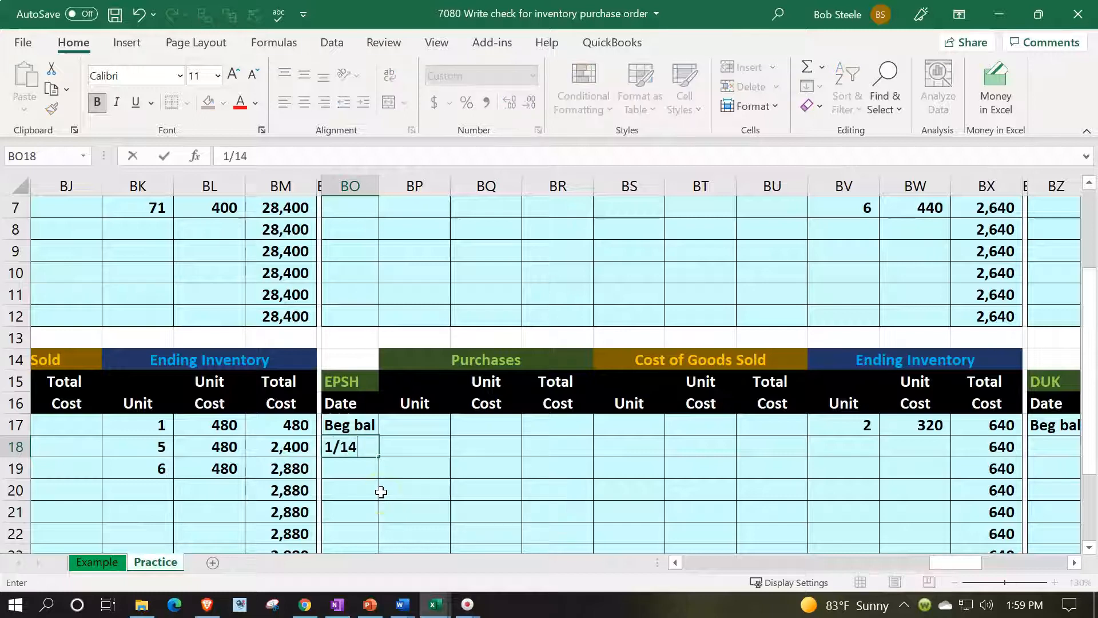
key(Tab)
text(14)
key(Tab)
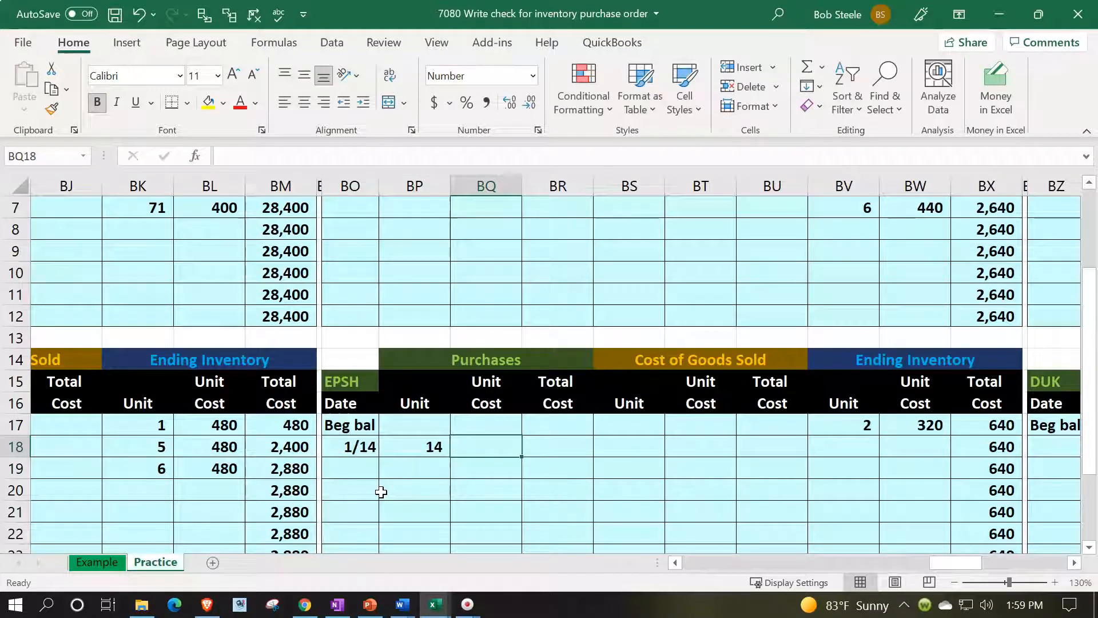
Link the EPSH purchase unit cost in BQ18 to the beginning balance unit cost with the formula +BW17
text(+)
key(Right)
key(Right)
key(Right)
key(Right)
key(Right)
key(Right)
key(Up)
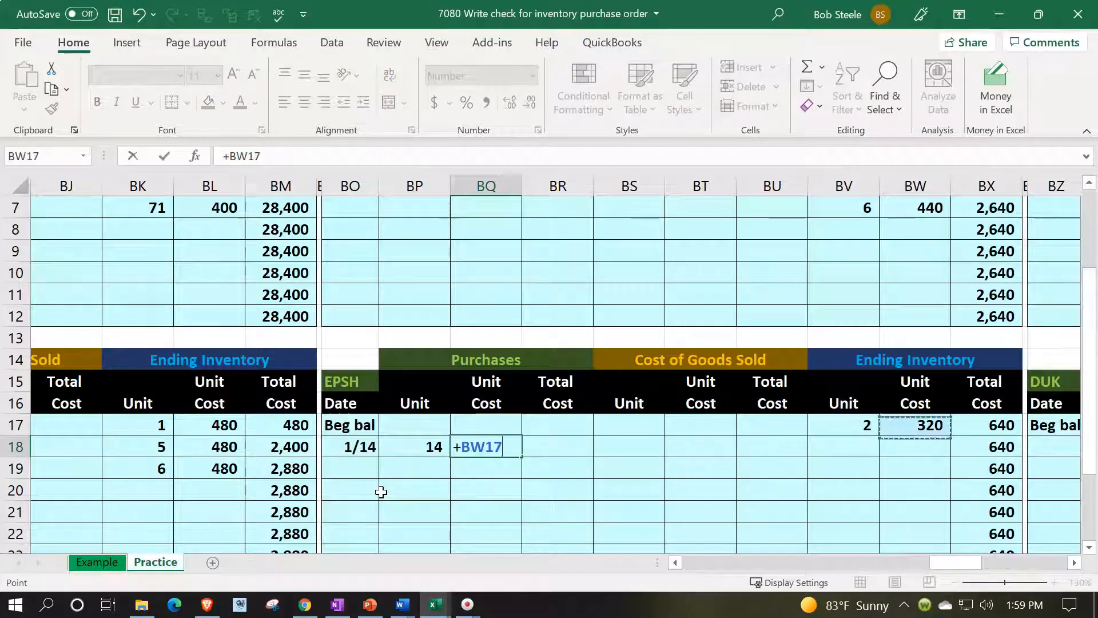
key(Return)
Calculate the EPSH purchase total cost in BR18 with the formula +BP18*BQ18
key(Right)
key(Up)
key(Up)
key(Right)
key(Right)
key(Down)
key(Left)
text(+)
key(Left)
key(Left)
text(*)
key(Left)
key(Return)
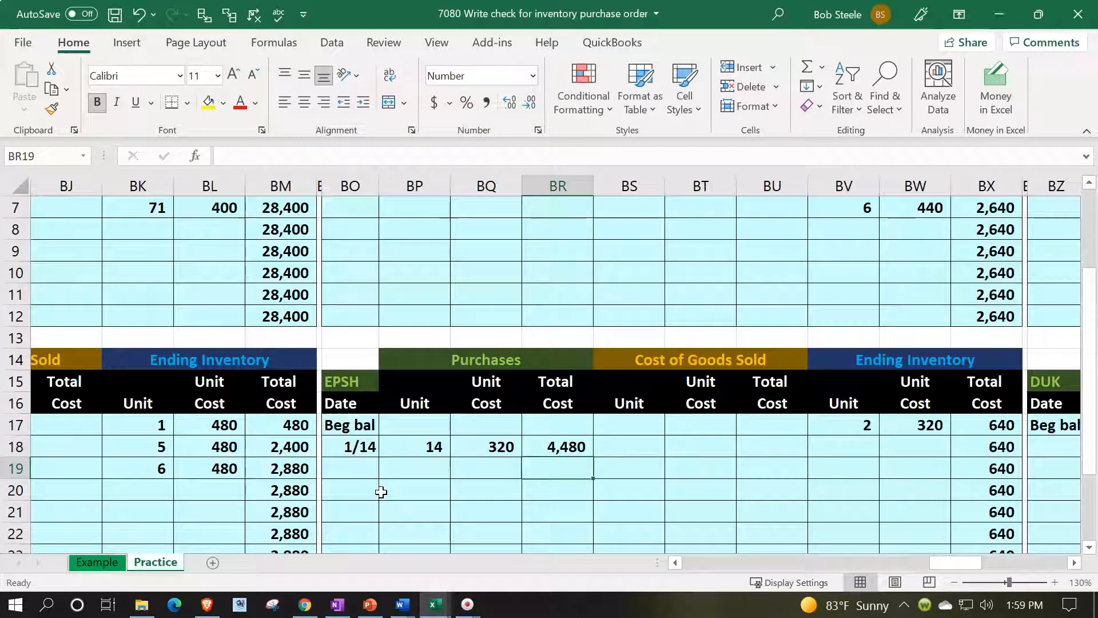
Bring the purchased EPSH units into the ending inventory units in BV18 with the formula +BP18
key(Right)
key(Right)
key(Right)
key(Right)
key(Up)
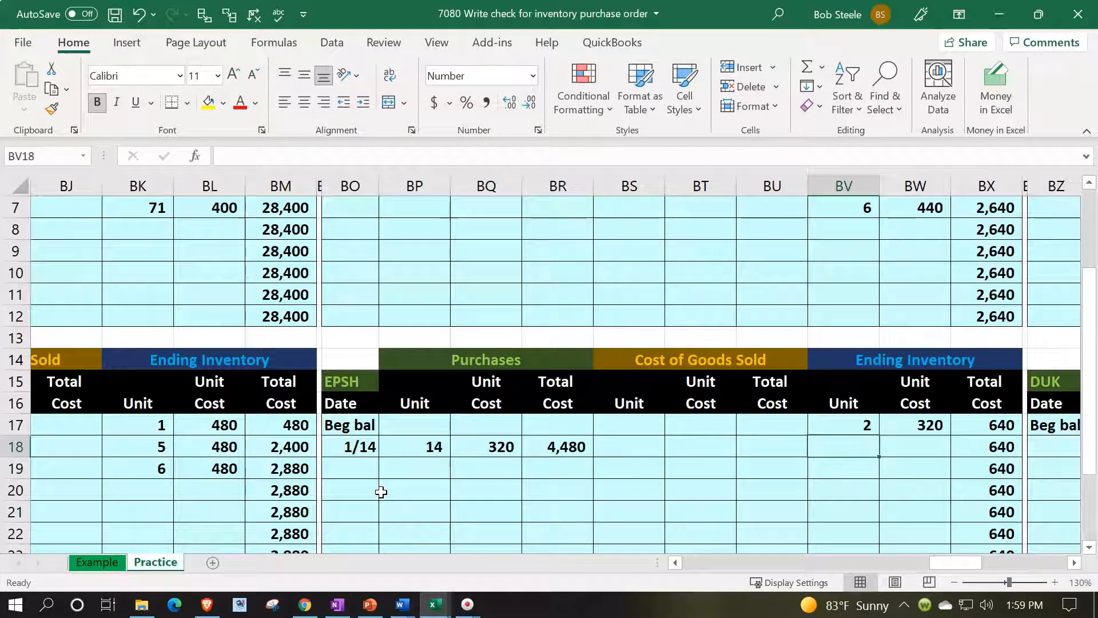
text(+)
key(Left)
key(Left)
key(Left)
key(Left)
key(Left)
key(Left)
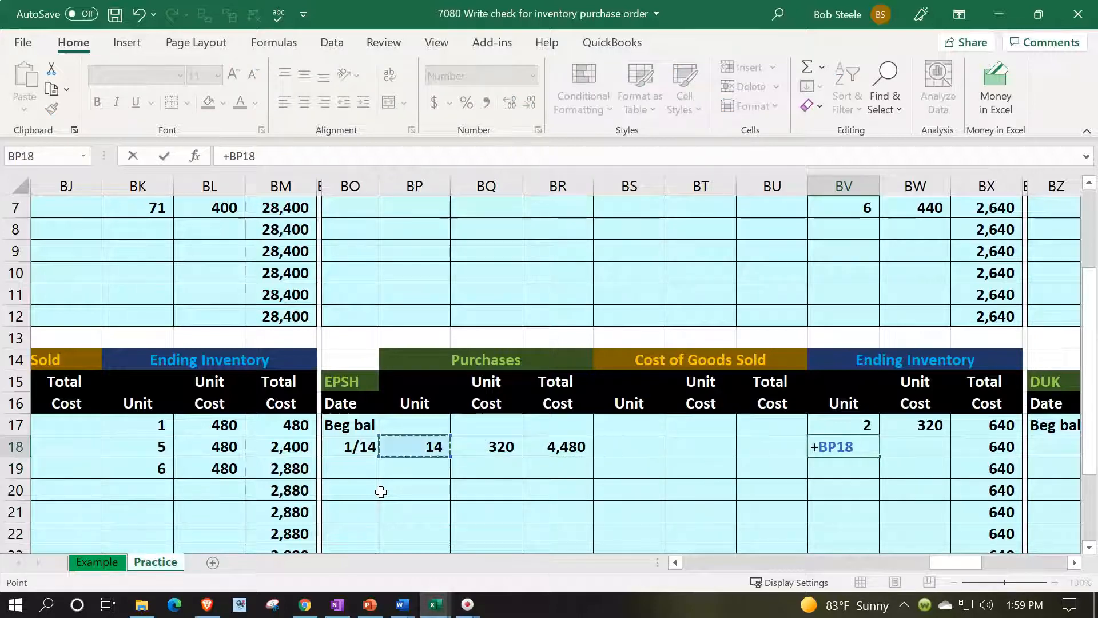
key(Tab)
Bring the EPSH purchase unit cost into the ending inventory in BW18 with the formula +BQ18
text(+)
key(Left)
key(Left)
key(Left)
key(Left)
key(Left)
key(Left)
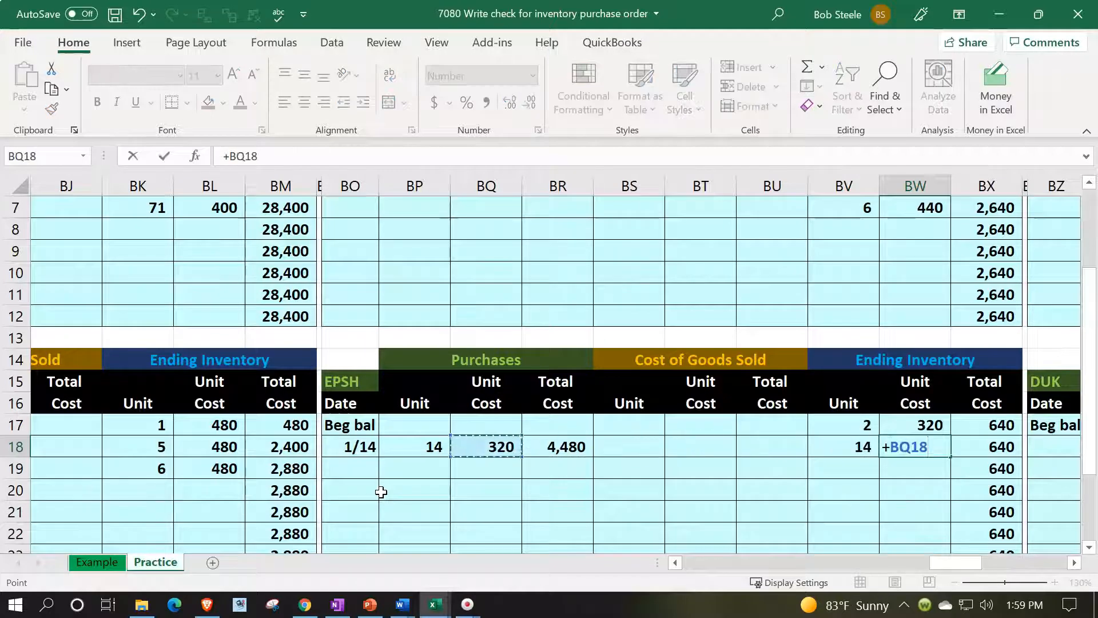
key(Tab)
Calculate the EPSH ending inventory total cost in BX18 with the formula =BV18*BW18
text(=)
key(Left)
key(Left)
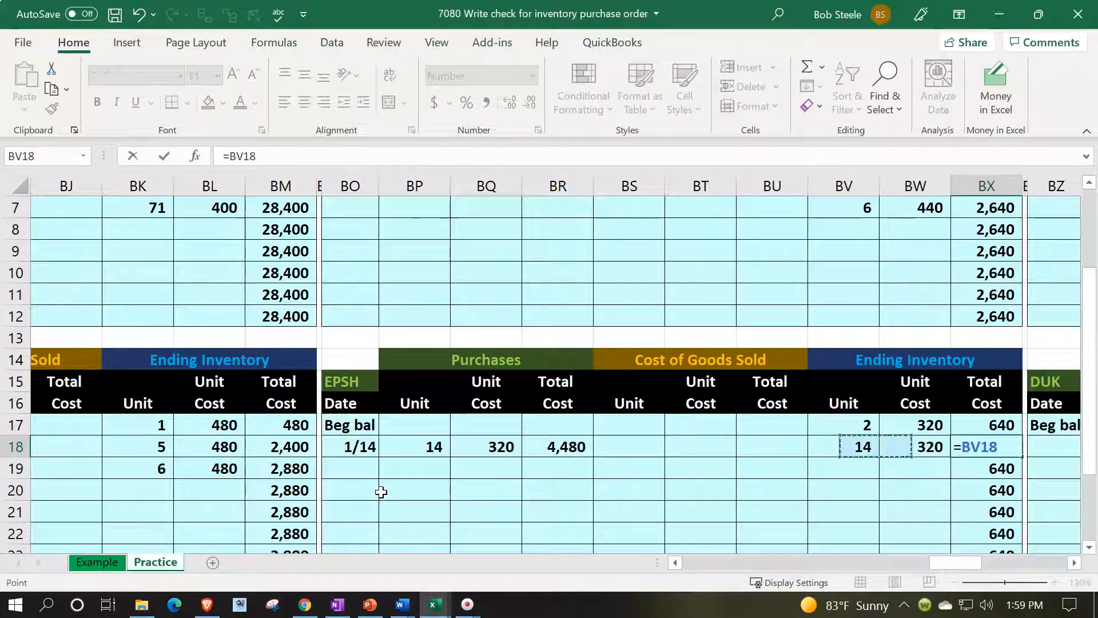
text(*)
key(Left)
key(Return)
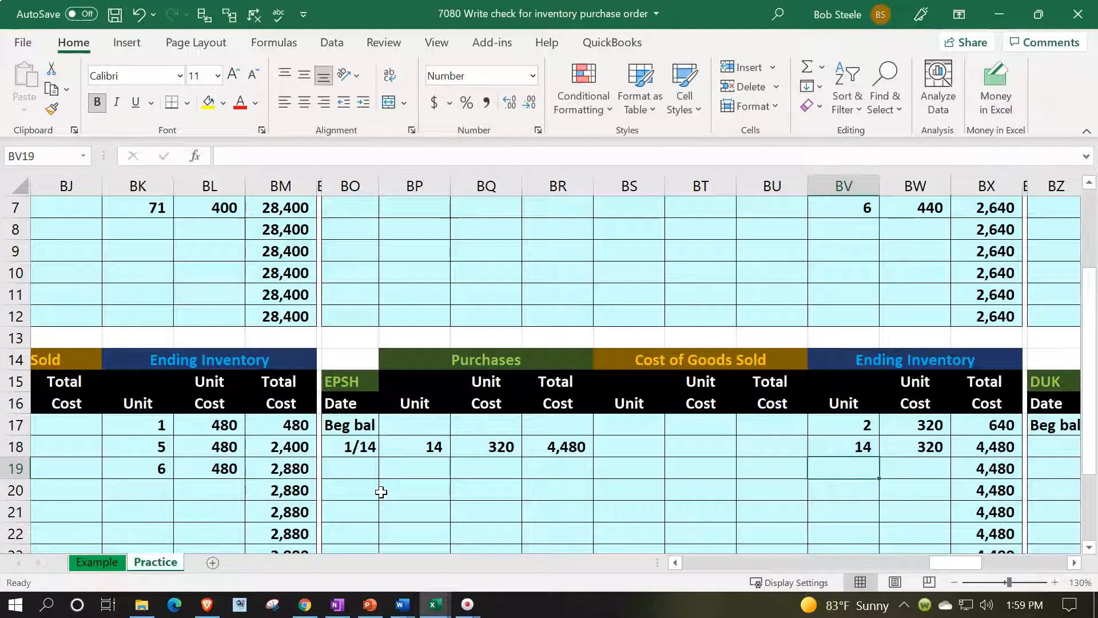
Total the EPSH ending inventory units in BV19 by summing BV17:BV18
text(=sum()
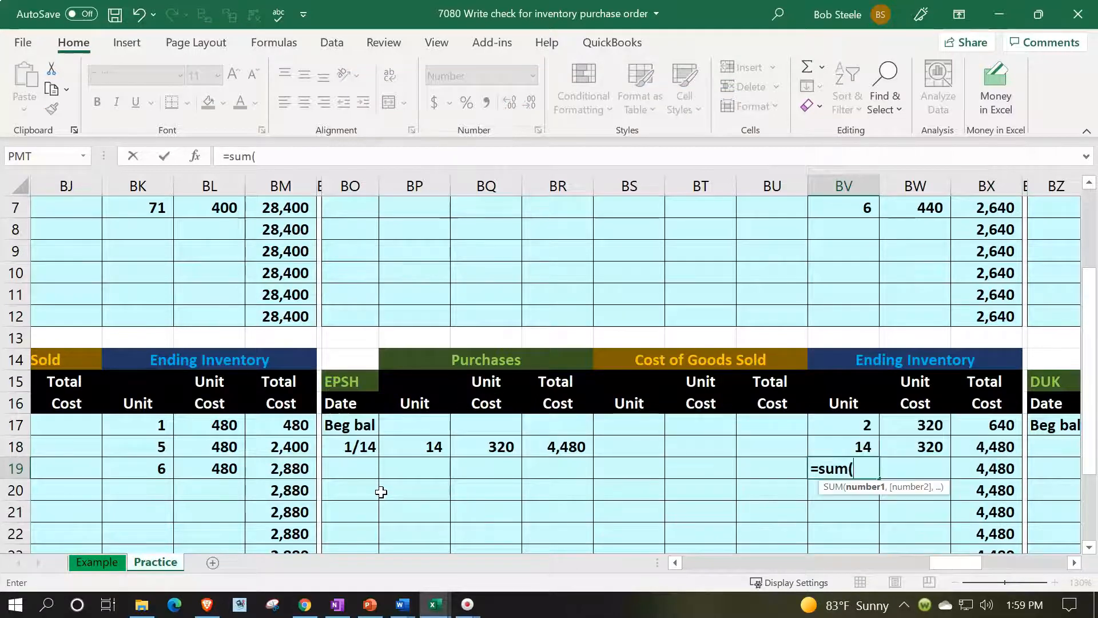
key(Up)
key(shift+Up)
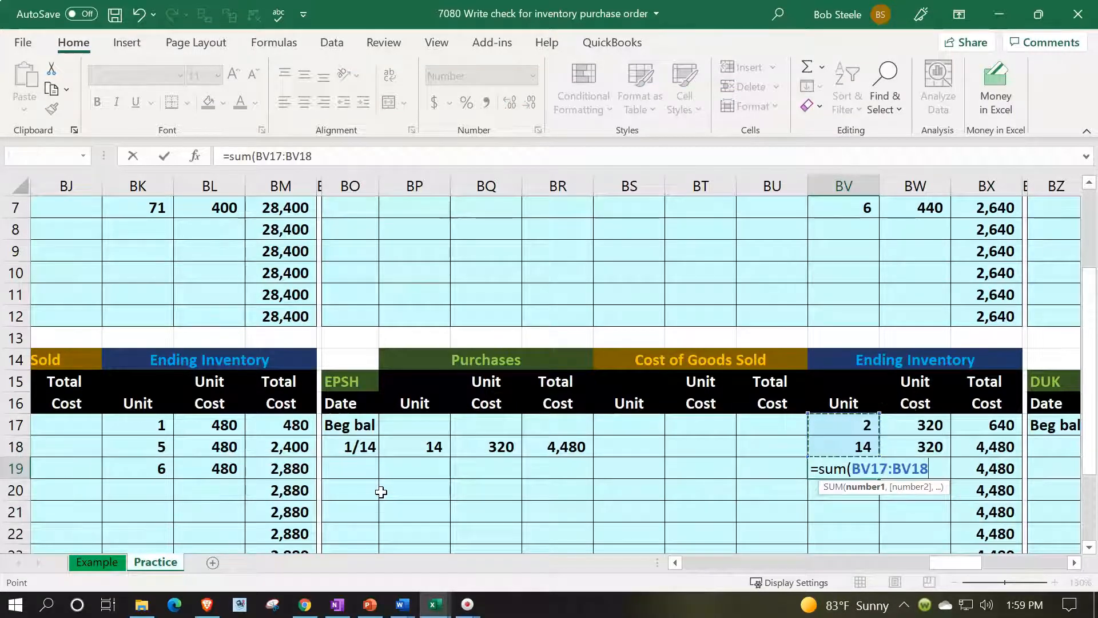
key(Return)
Carry the EPSH ending inventory unit cost down into BW19 with the formula =BW18
key(Up)
key(Right)
text(=)
key(Up)
key(Return)
Replace the carried-down EPSH total cost in BX19 with the formula +BV19*BW19
key(Up)
key(Right)
text(+)
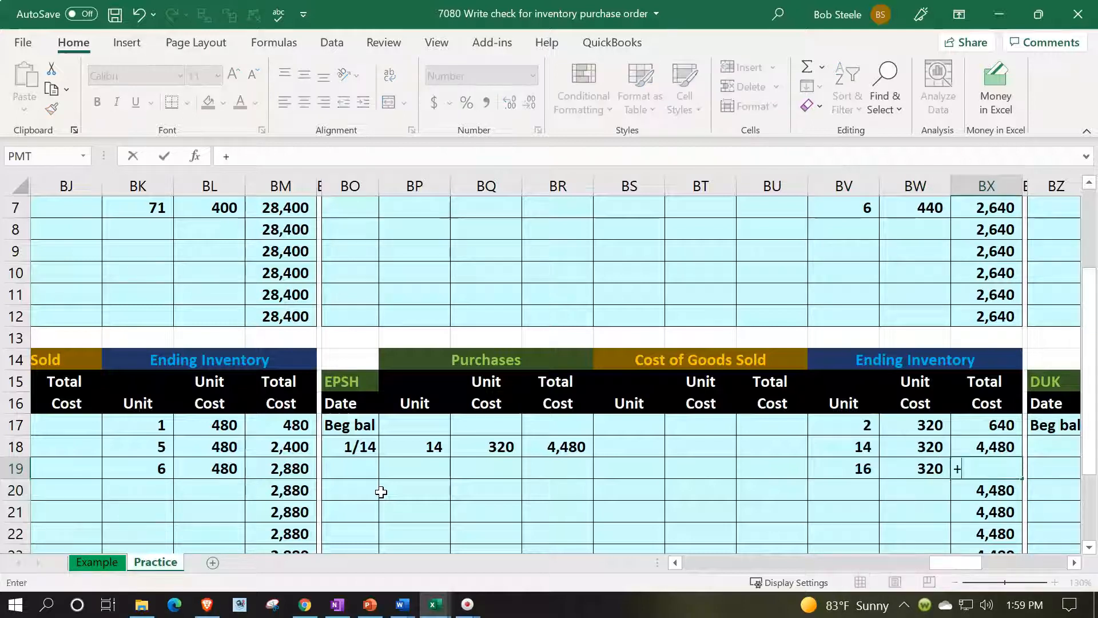
key(Left)
key(Left)
text(*)
key(Left)
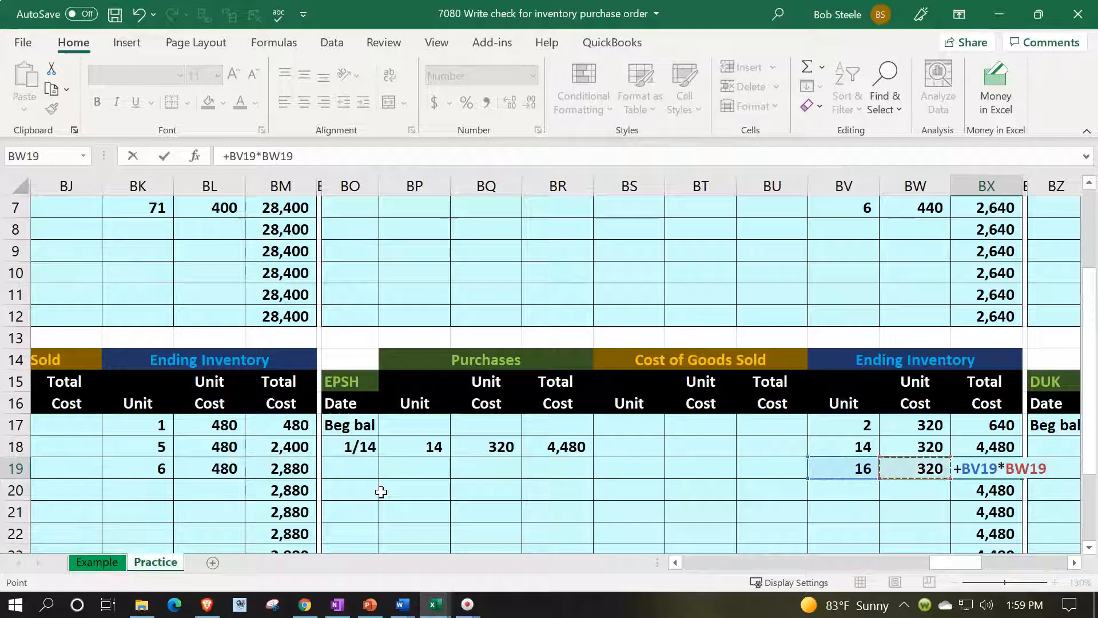
key(Return)
key(Up)
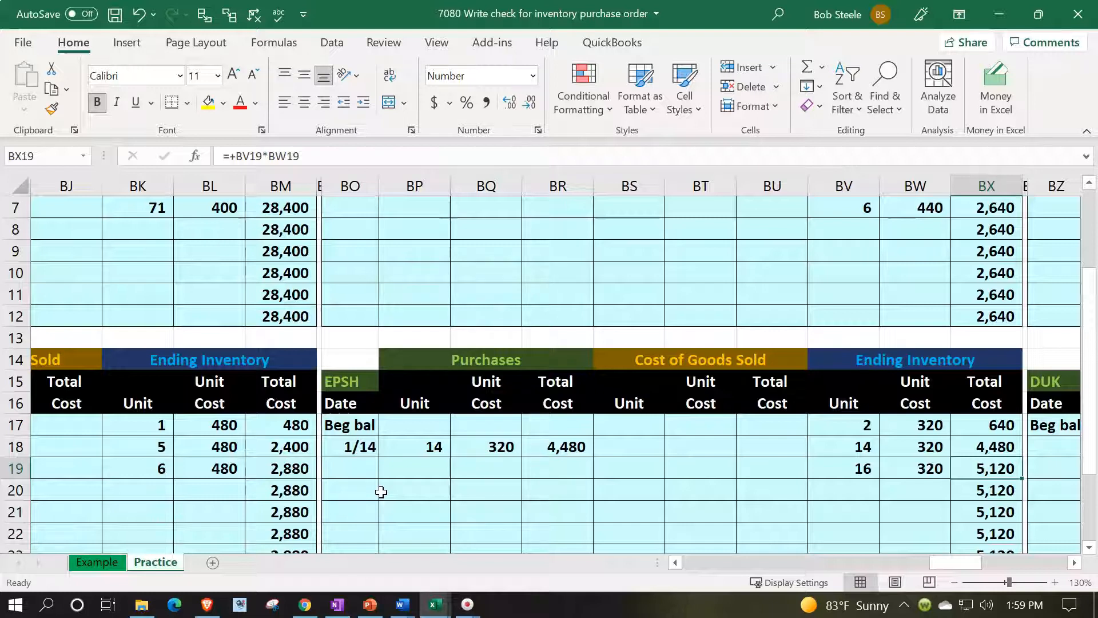
Select the ELP and EPSP purchase total costs in BG6 and BG18 together to check their sum
key(Left)
key(Left)
key(Left)
key(Left)
key(Left)
key(Left)
key(Left)
key(Left)
key(Left)
key(Left)
key(Left)
key(Left)
key(Left)
key(Left)
key(Left)
key(Left)
key(Left)
key(Left)
key(Left)
key(Left)
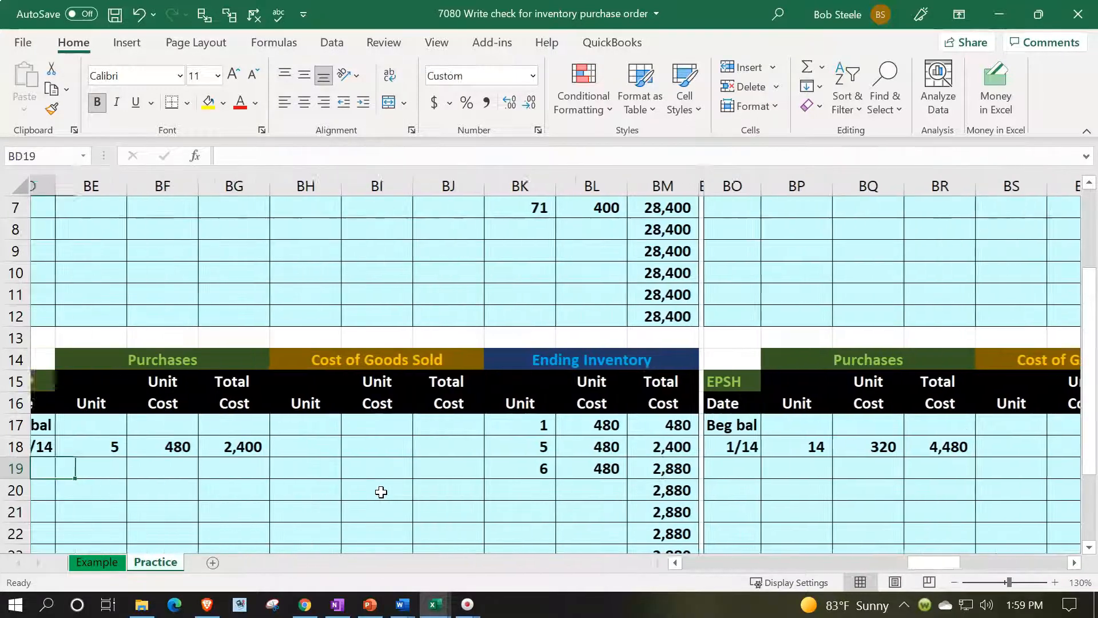
key(Left)
key(Right)
key(Right)
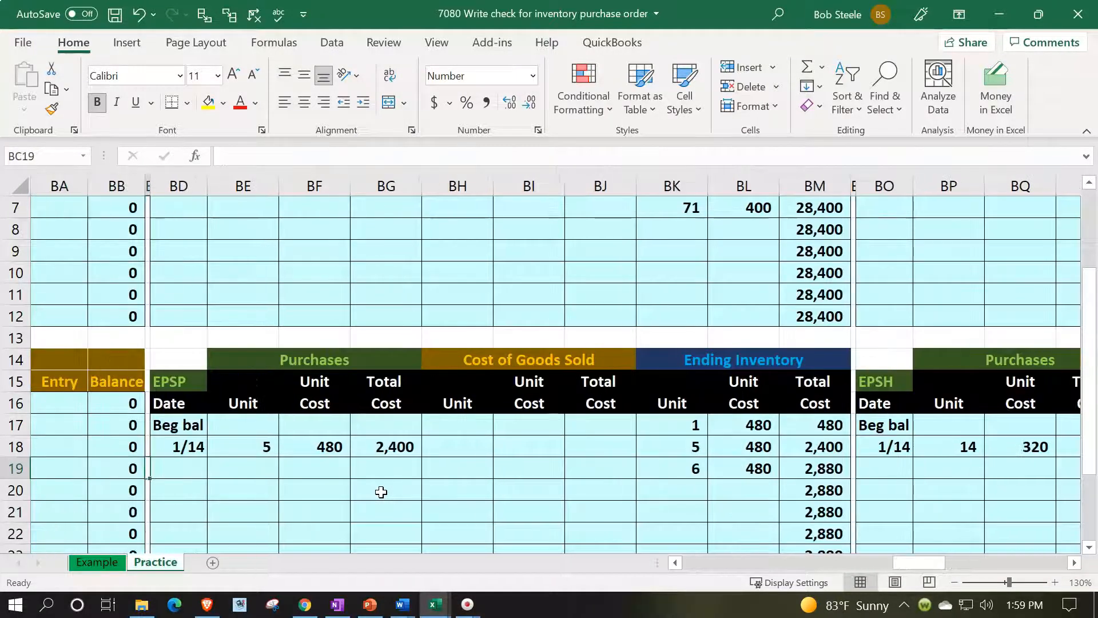
scroll(381, 491, up, 2)
click(404, 320)
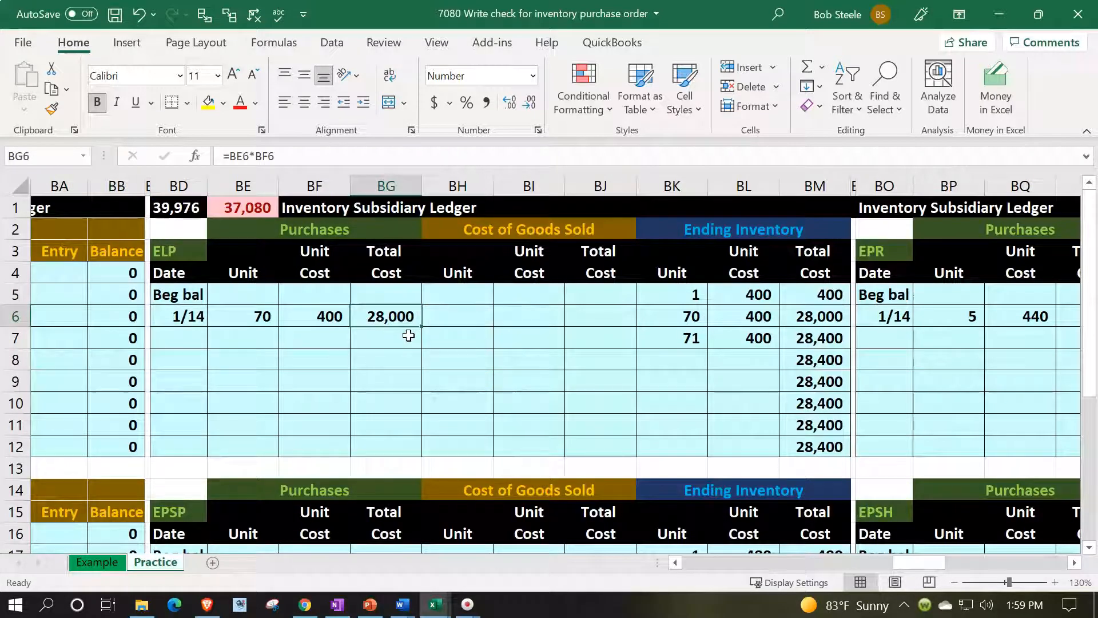
scroll(350, 383, down, 2)
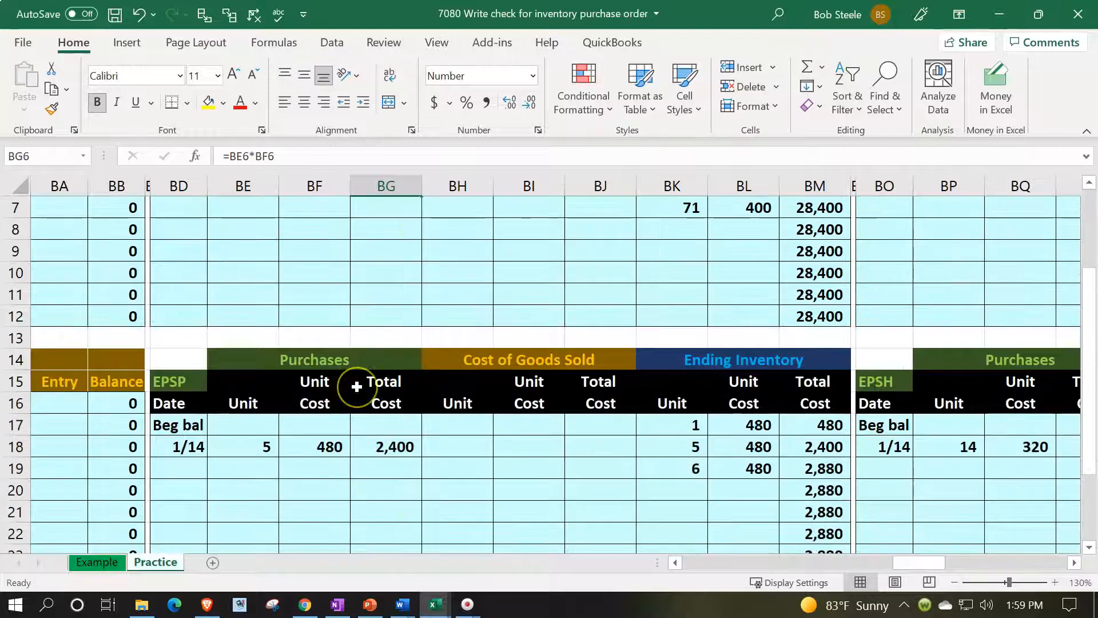
ctrl+click(384, 444)
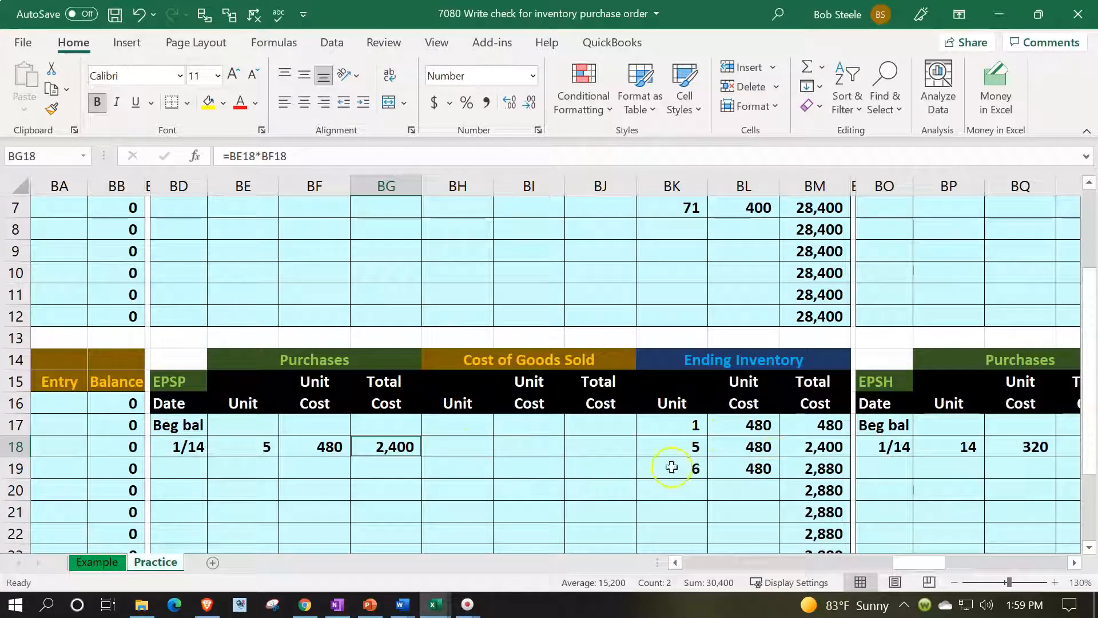
Try to add the EPR and EPSH amounts to the selection by including BW7 and BW19
drag(906, 563, 956, 551)
scroll(708, 400, up, 5)
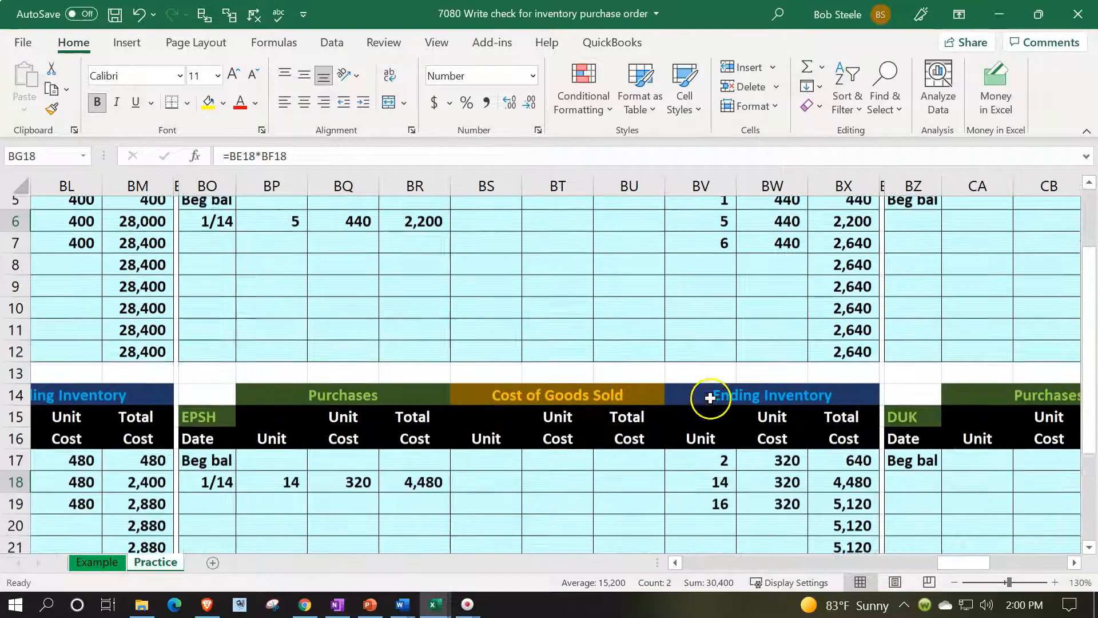
click(775, 338)
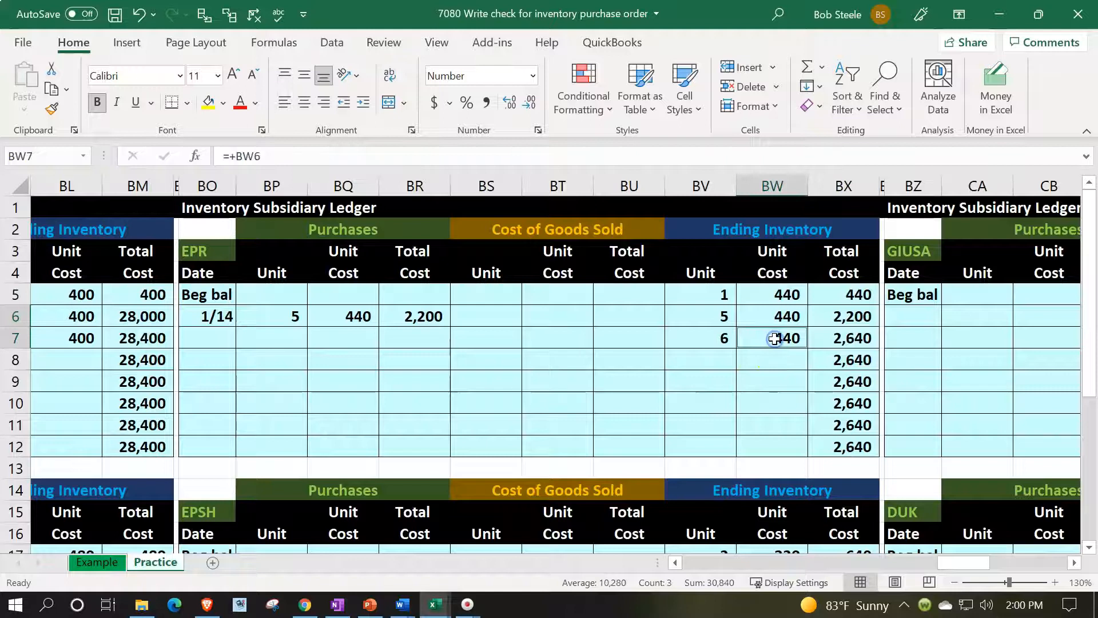
scroll(774, 343, down, 2)
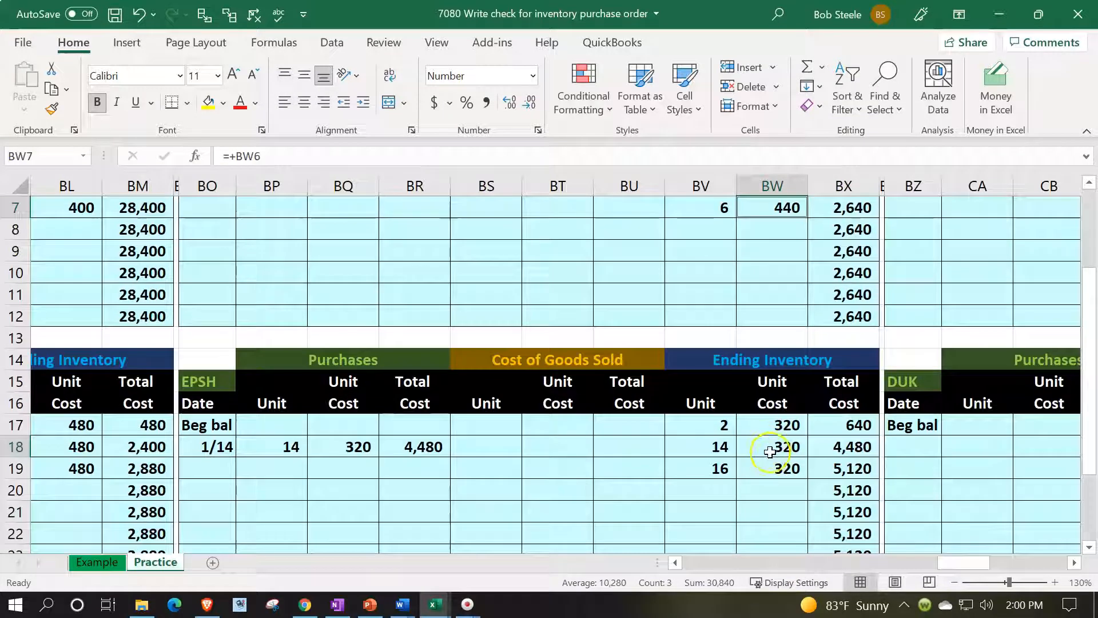
ctrl+click(773, 468)
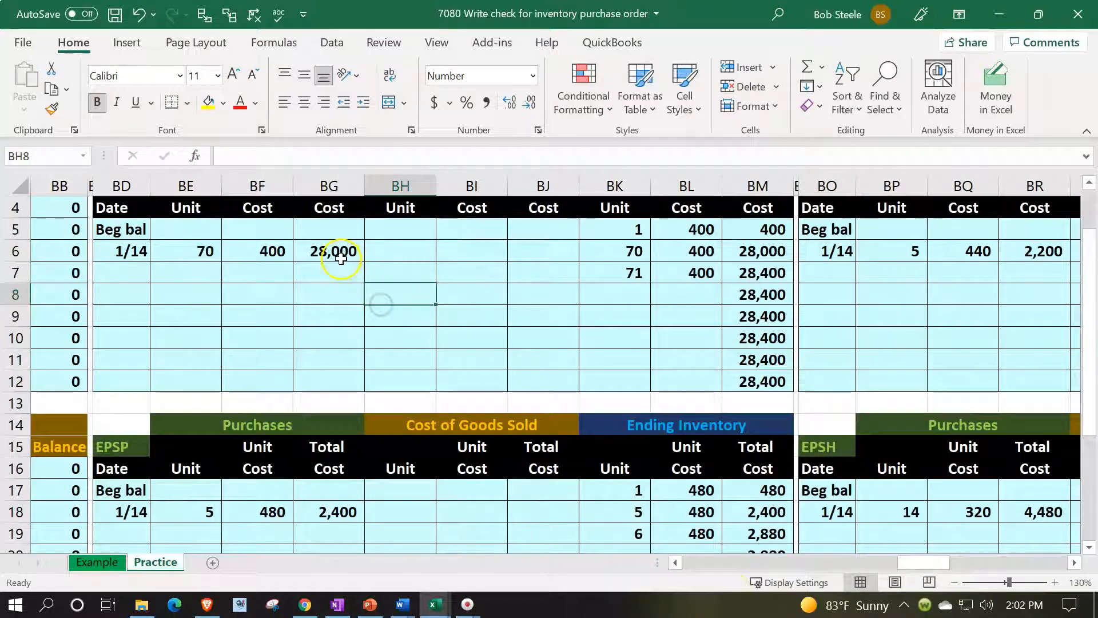
Select the four 1/14 purchase total costs in BG6, BG18, BR6 and BR18 together to check their sum
click(337, 255)
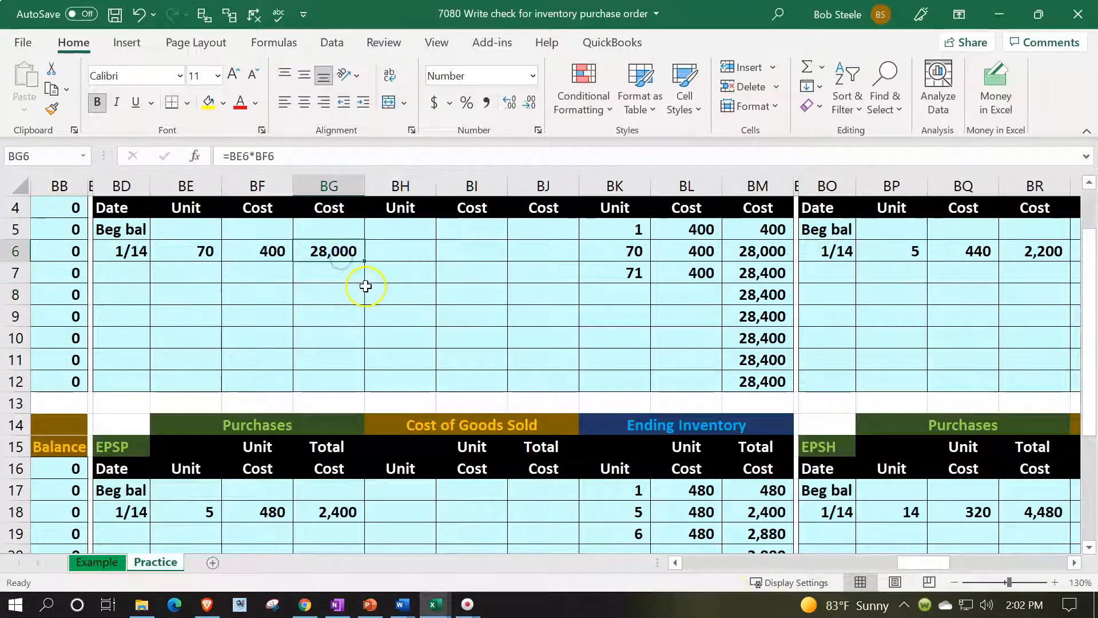
ctrl+click(340, 512)
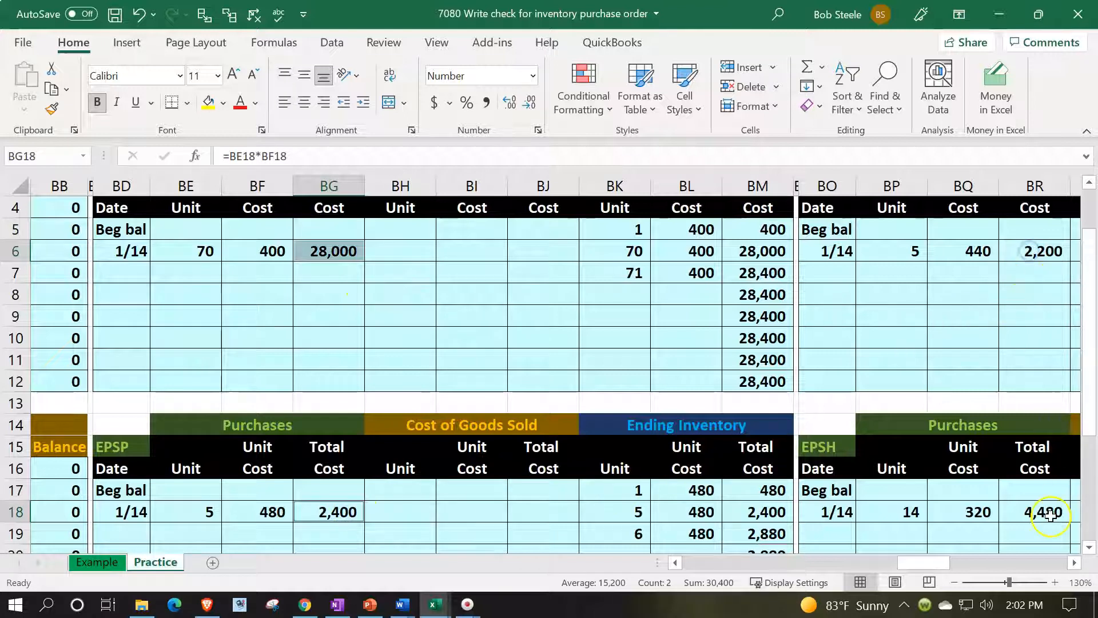
ctrl+click(1035, 251)
ctrl+click(1050, 513)
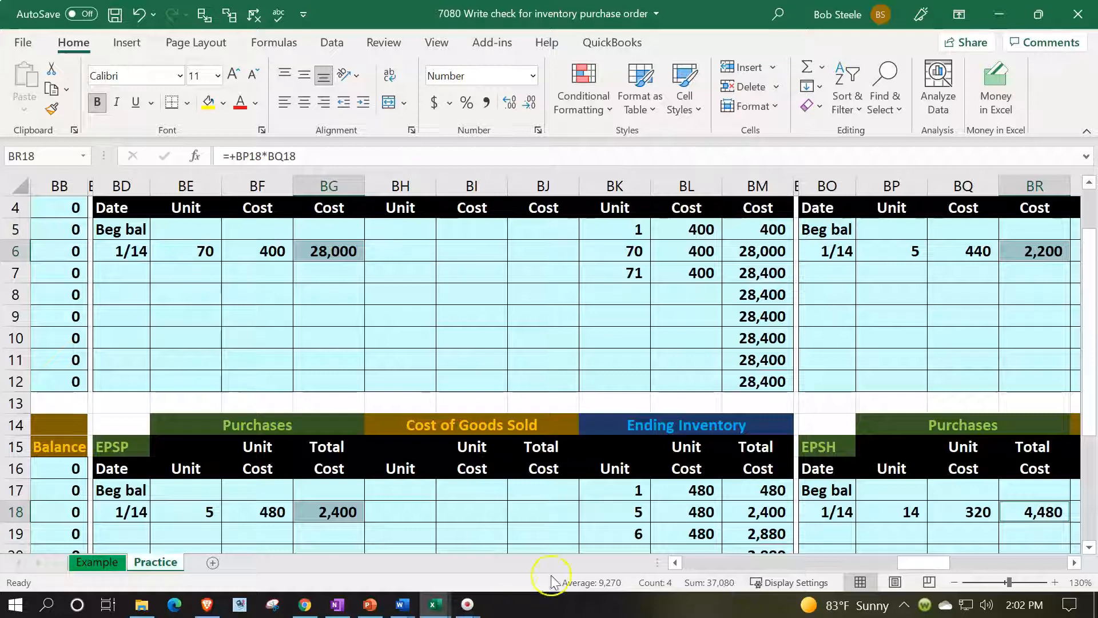
Examine the formula in BD1 that totals the ending inventory balances, and check the cells it refers to
scroll(389, 466, up, 1)
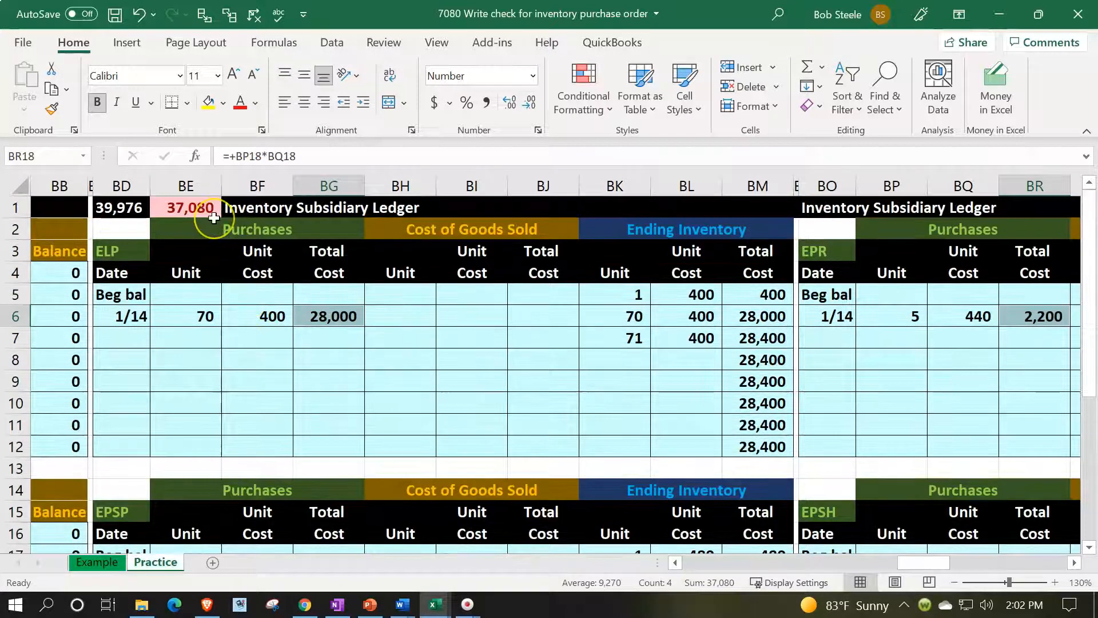
double_click(126, 208)
scroll(655, 453, down, 2)
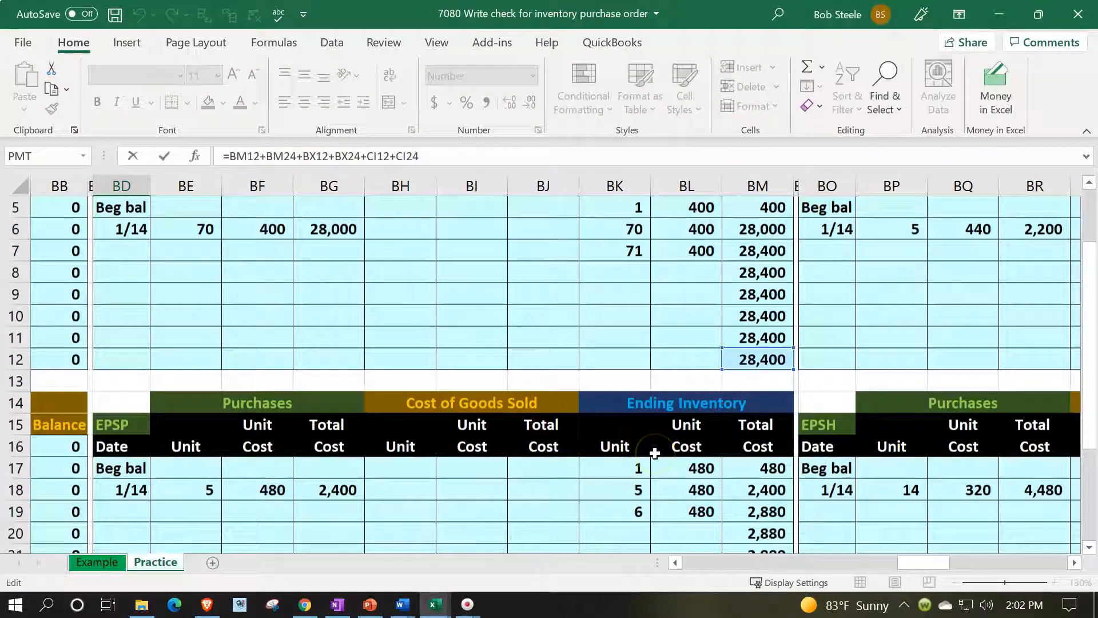
scroll(655, 453, down, 2)
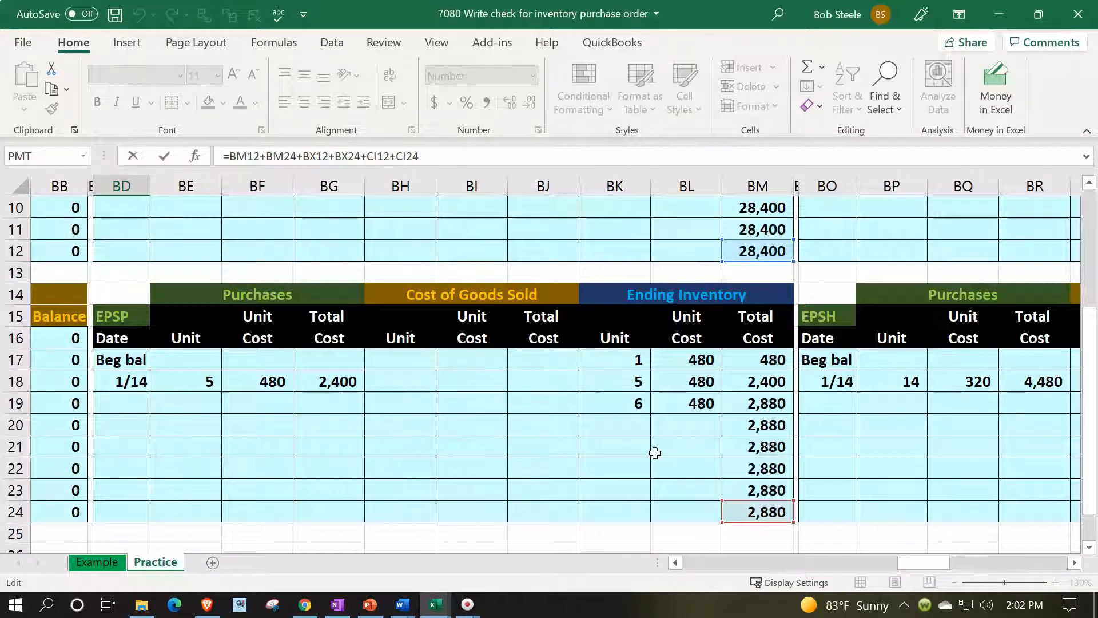
scroll(655, 453, up, 4)
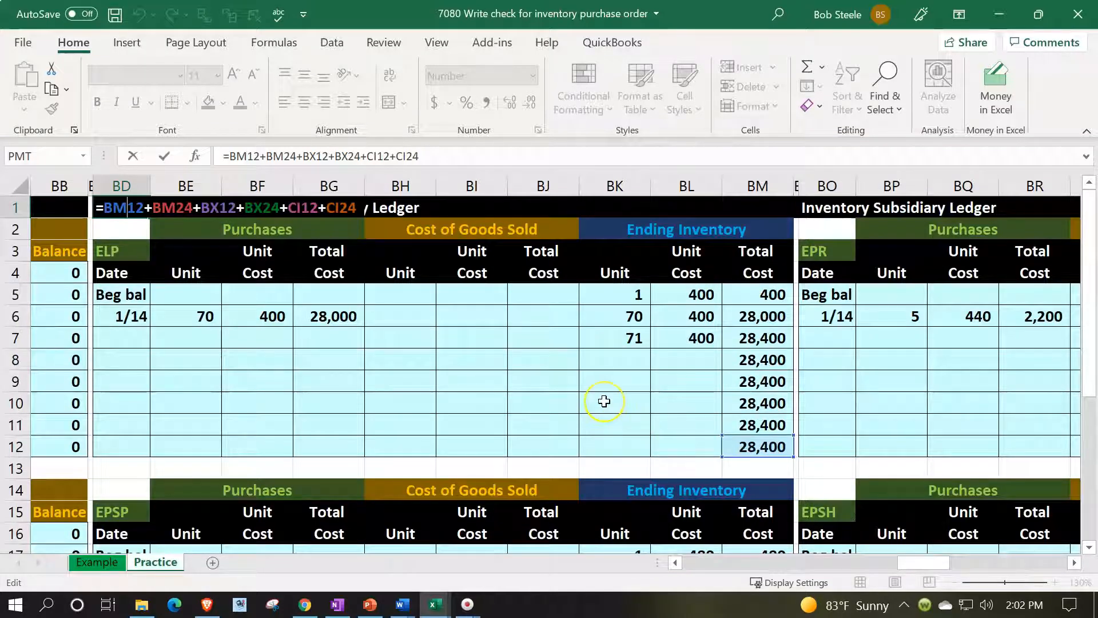
key(Return)
Enter the date 1/14 in F17 to begin a new journal entry below the 1/11 entry
key(Down)
key(Down)
key(Down)
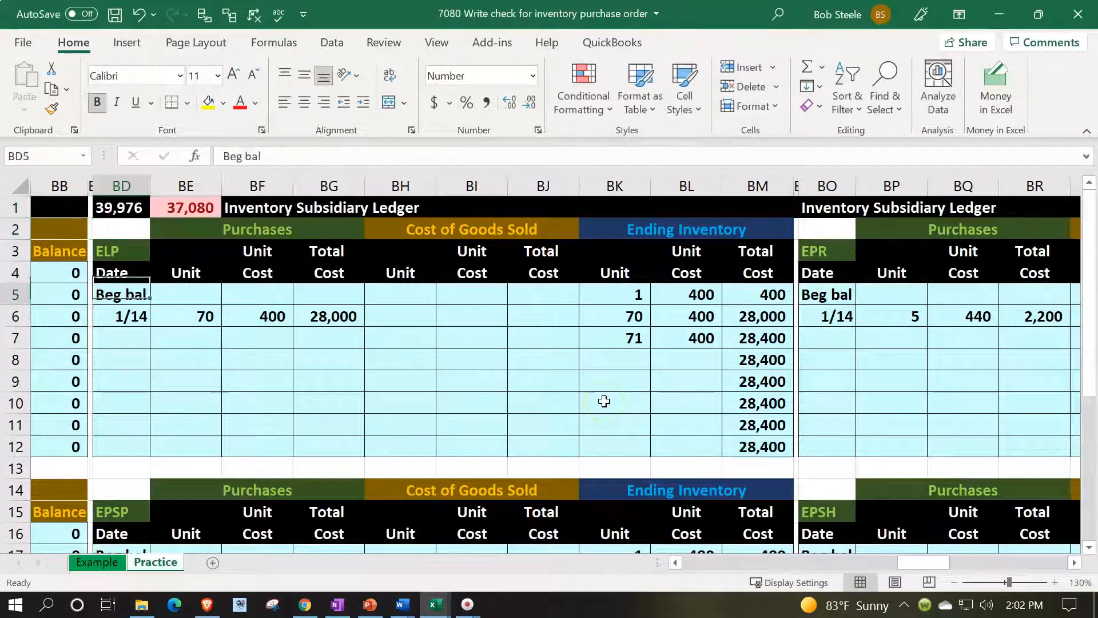
key(Left)
key(Left)
key(Left)
key(Left)
key(Left)
key(Left)
key(Left)
key(Left)
key(Left)
key(Left)
key(Left)
key(Left)
key(Left)
key(Left)
key(Left)
key(Left)
key(Left)
key(Left)
key(Left)
key(Left)
key(Left)
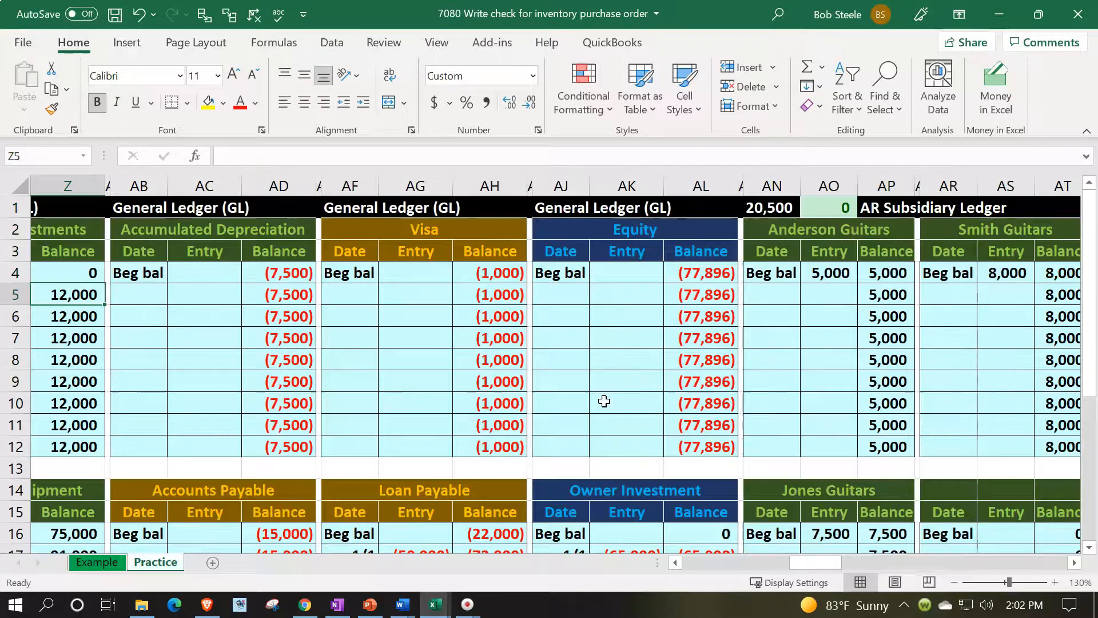
key(Down)
key(Down)
key(Down)
key(Down)
key(Down)
key(Down)
key(Down)
key(Down)
key(Down)
key(Down)
key(Down)
key(Down)
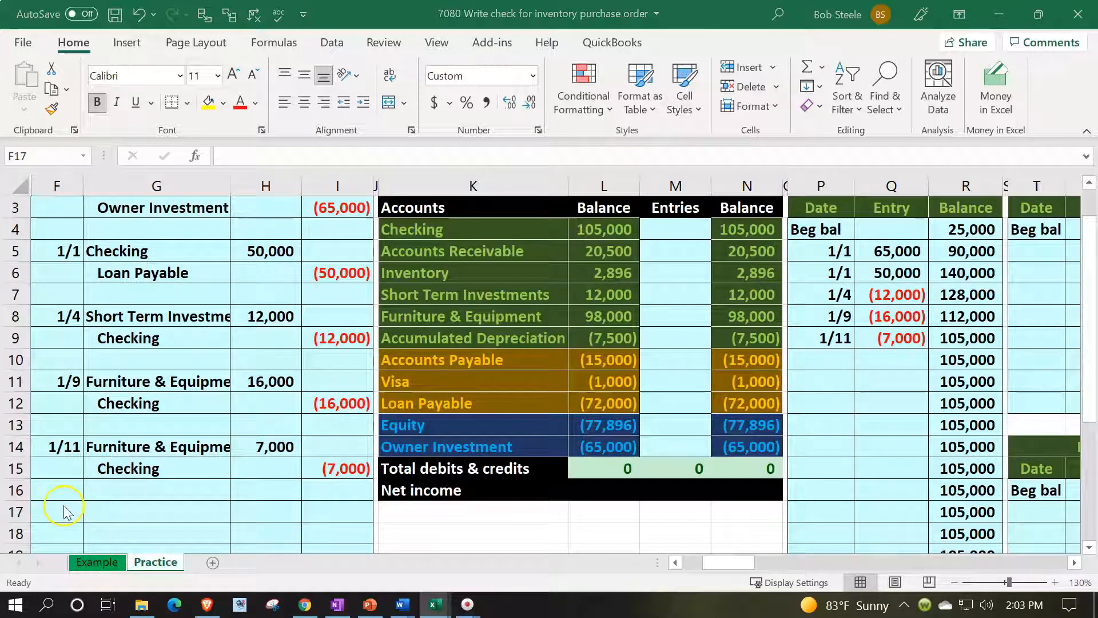
text(1/14)
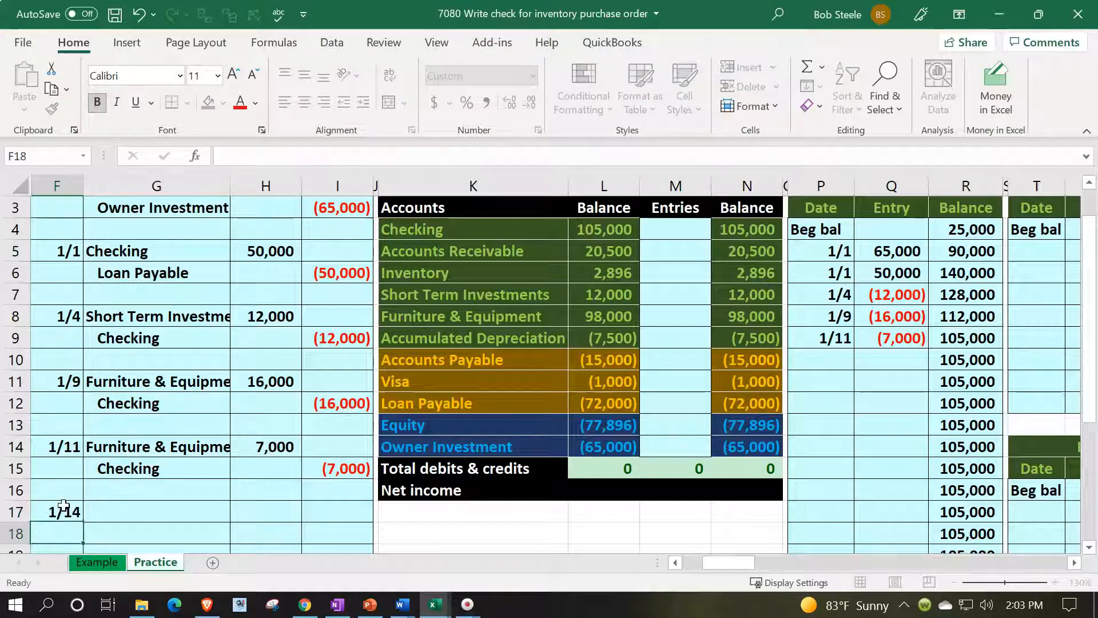
Enter the Inventory account in G17 of the 1/14 journal entry by linking it to K6 with +K6
key(Tab)
text(+)
key(Right)
key(Right)
key(Right)
key(Right)
key(Up)
key(Up)
key(Up)
key(Up)
key(Up)
key(Up)
key(Up)
key(Up)
key(Up)
key(Up)
key(Up)
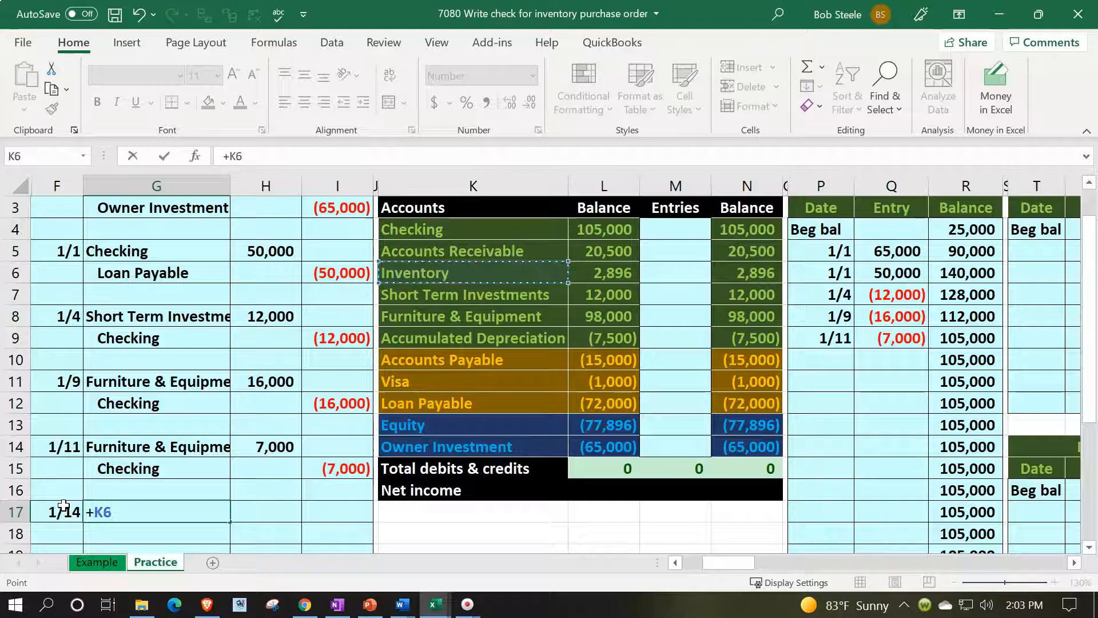
key(Return)
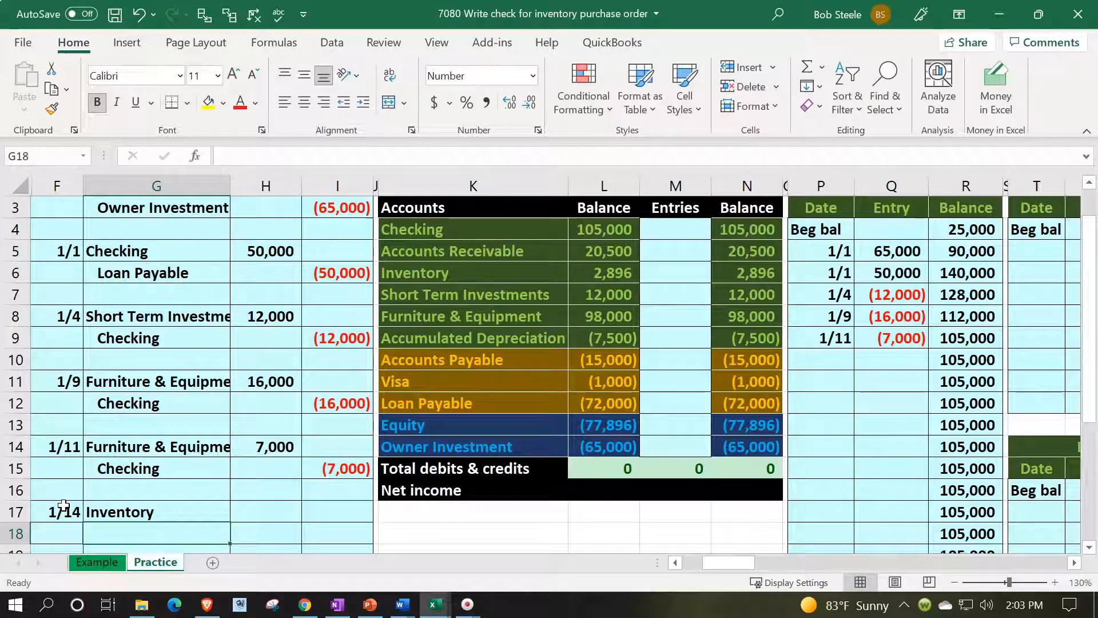
Enter the Checking account in G18 of the 1/14 journal entry with the formula =K4
text(=)
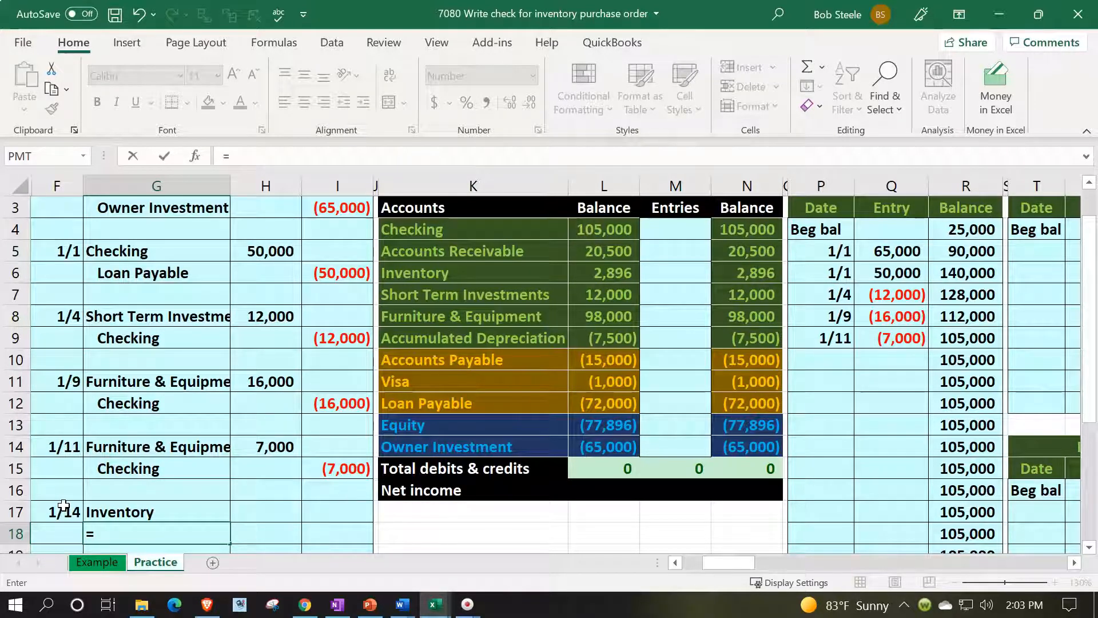
key(Right)
key(Right)
key(Up)
key(Up)
key(Up)
key(Up)
key(Up)
key(Up)
key(Up)
key(Up)
key(Up)
key(Up)
key(Up)
key(Up)
key(Up)
key(Up)
key(Right)
key(Right)
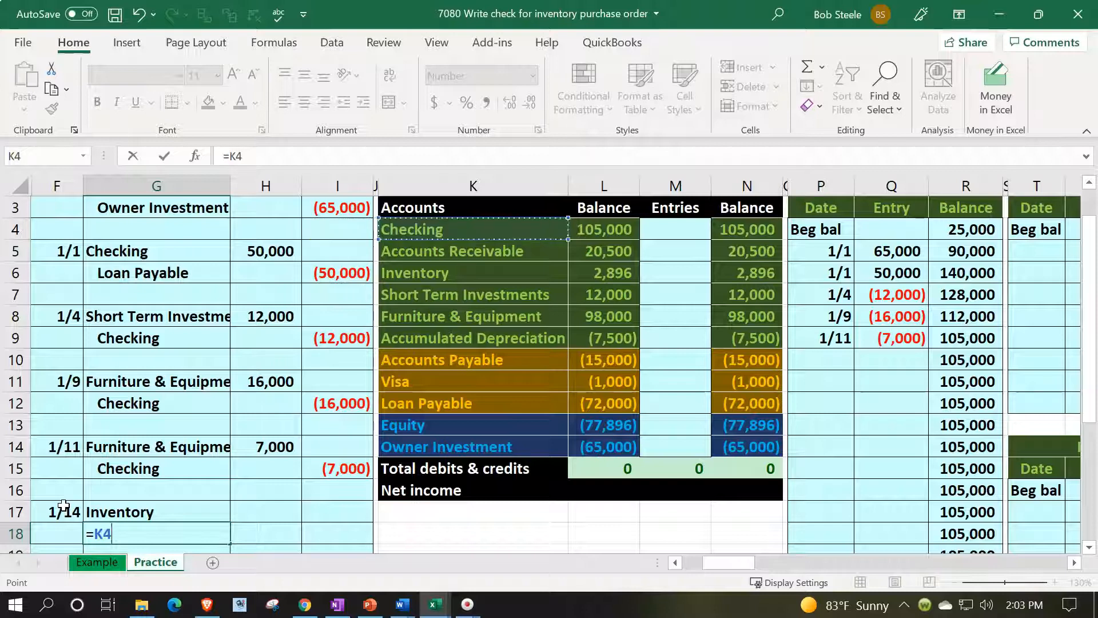
key(Return)
Enter the Inventory debit in H17 by adding the four 1/14 purchase total costs with the formula =BG6+BG18+BR6+BR18
key(Right)
key(Up)
key(Up)
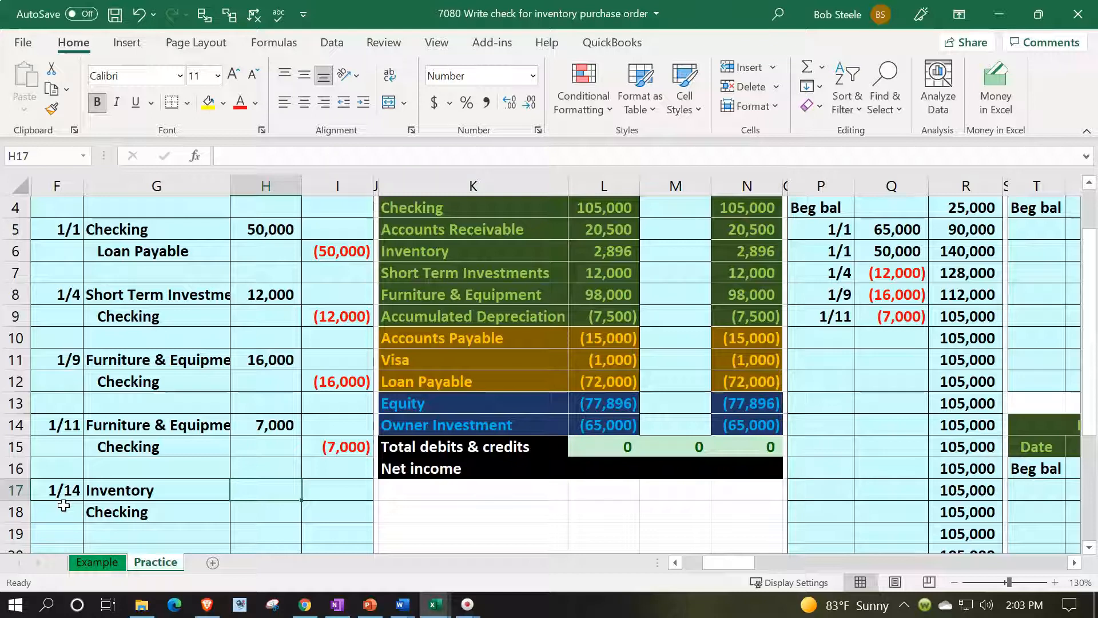
text(=)
key(Right)
key(Right)
key(Right)
key(Right)
key(Right)
key(Right)
key(Right)
key(Right)
key(Right)
key(Right)
key(Right)
key(Right)
key(Right)
key(Right)
key(Right)
key(Right)
key(Right)
key(Right)
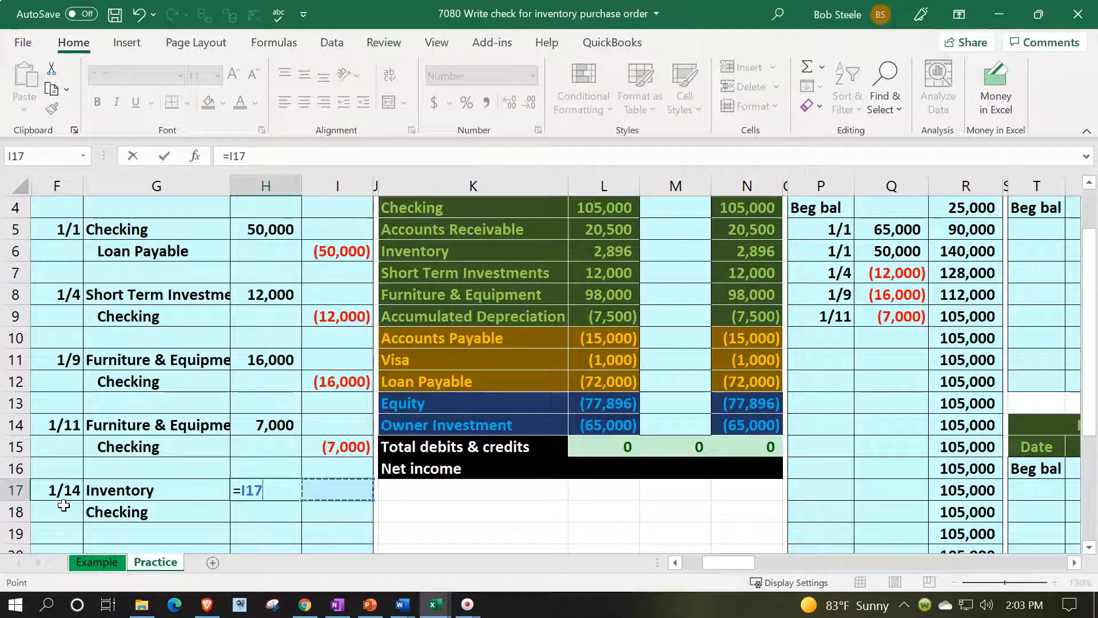
key(Right)
key(Right)
key(Right)
key(Right)
key(Right)
key(Right)
key(Right)
key(Right)
key(Right)
key(Right)
key(Right)
key(Right)
key(Right)
key(Right)
key(Right)
key(Right)
key(Right)
key(Right)
key(Right)
key(Right)
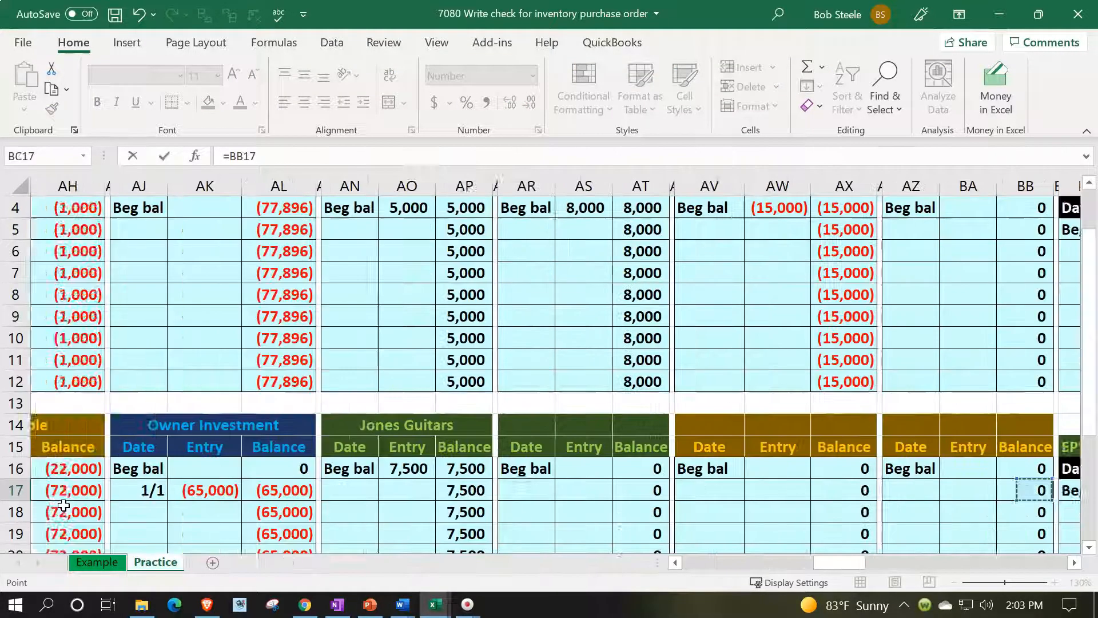
key(Right)
key(Right)
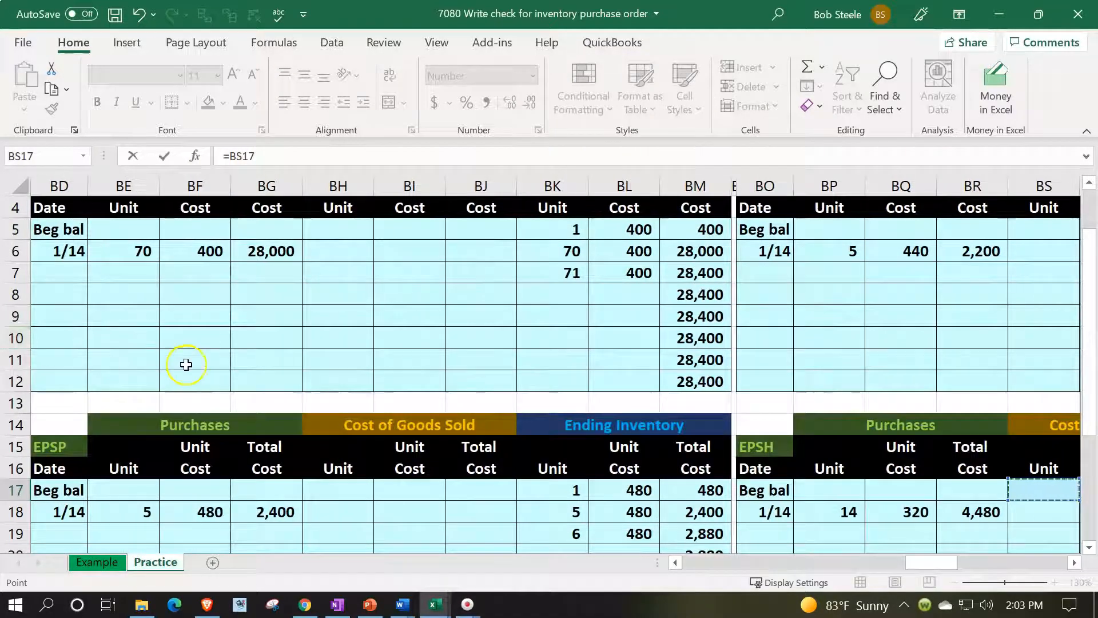
scroll(194, 362, up, 1)
click(265, 317)
scroll(341, 384, down, 1)
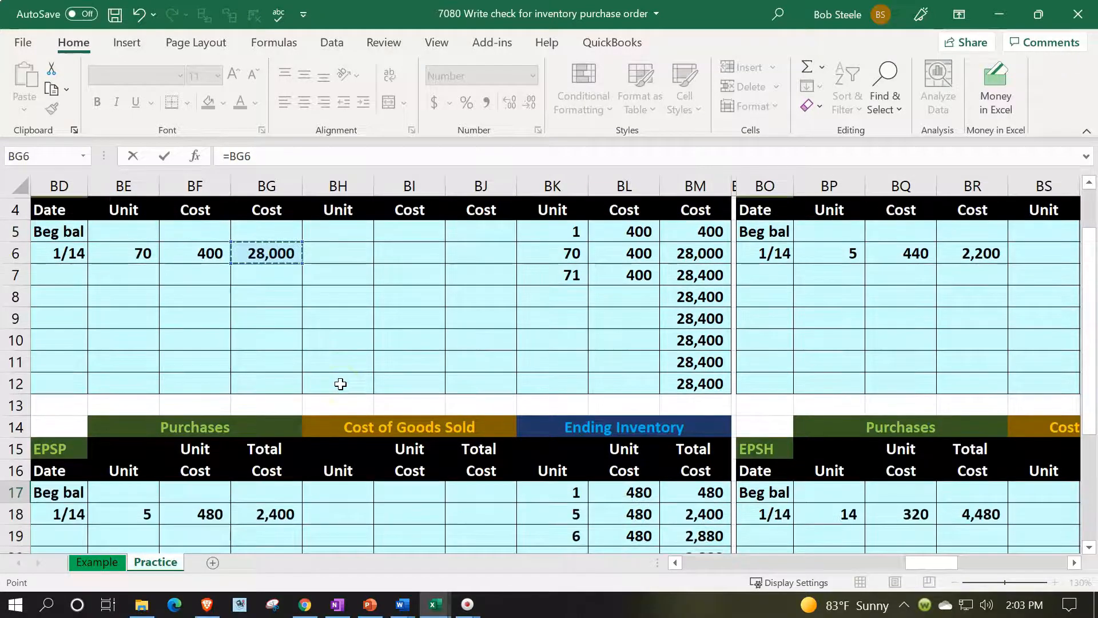
text(+)
click(277, 511)
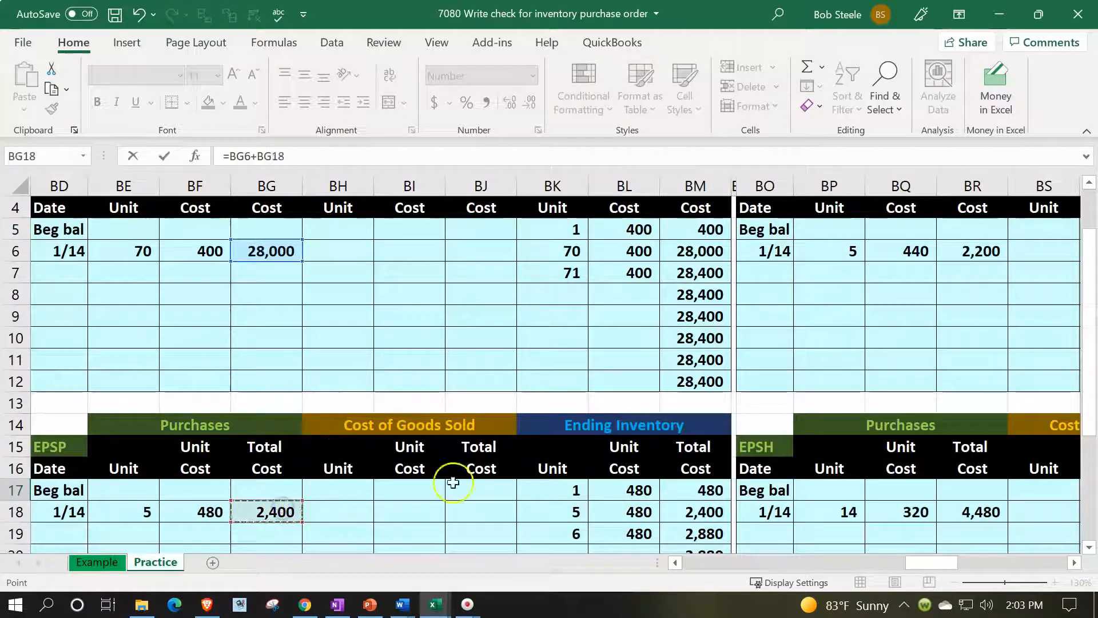
text(+)
scroll(970, 314, up, 1)
click(978, 317)
scroll(983, 314, down, 1)
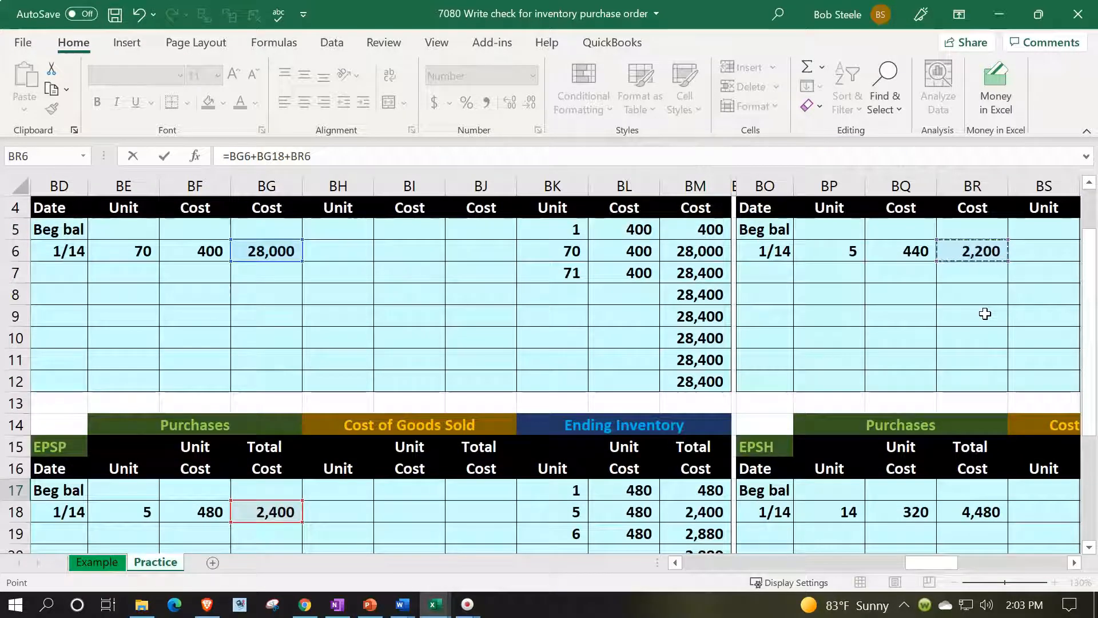
text(+)
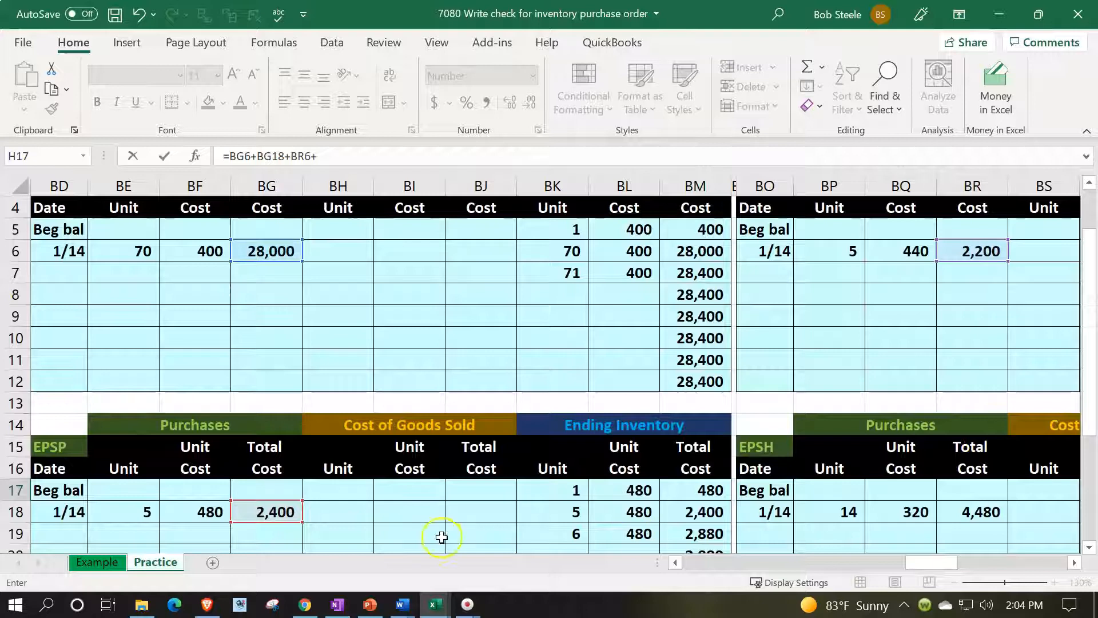
click(980, 513)
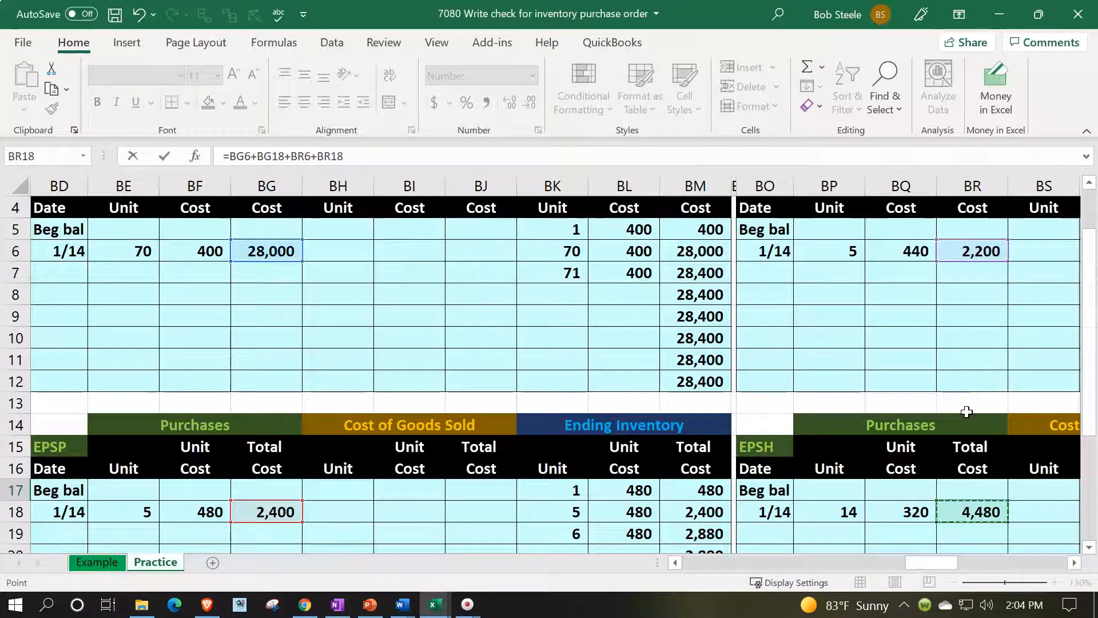
key(Return)
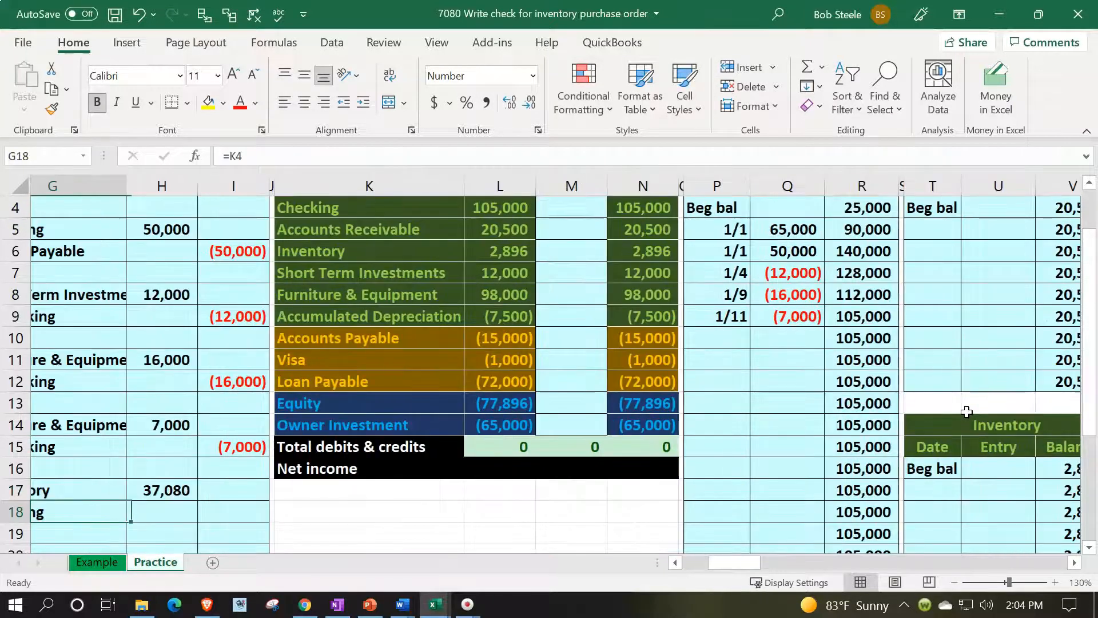
Enter the Checking credit in I18 as the negative of the Inventory debit with the formula -H17
key(Right)
key(Right)
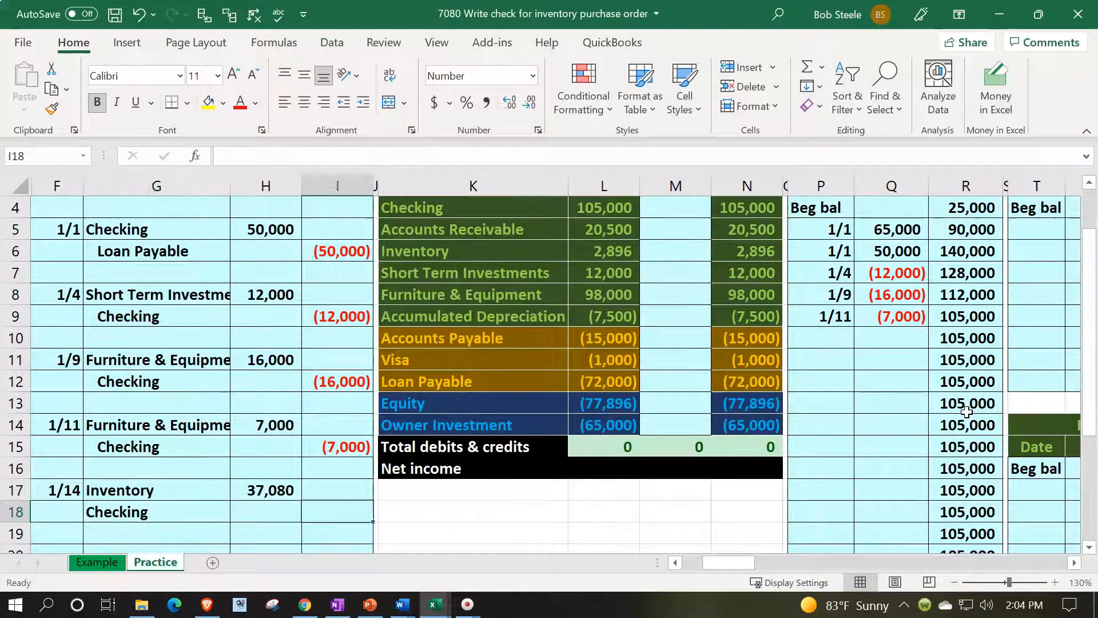
text(-)
key(Left)
key(Up)
key(Return)
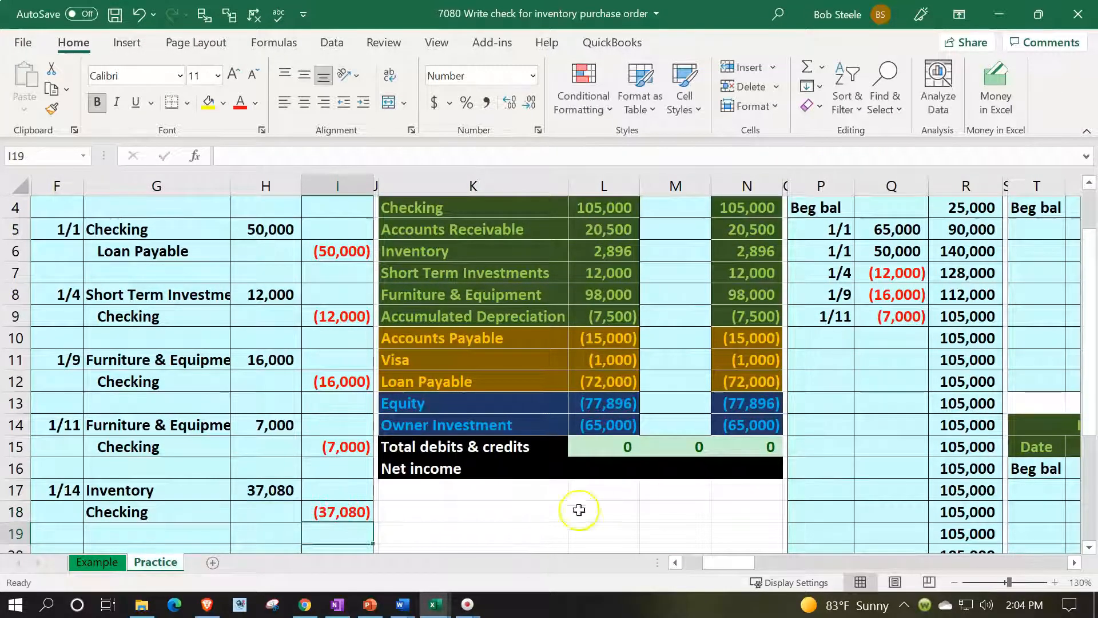
Indent the Checking account name in G18 of the 1/14 journal entry
scroll(287, 453, down, 1)
click(204, 448)
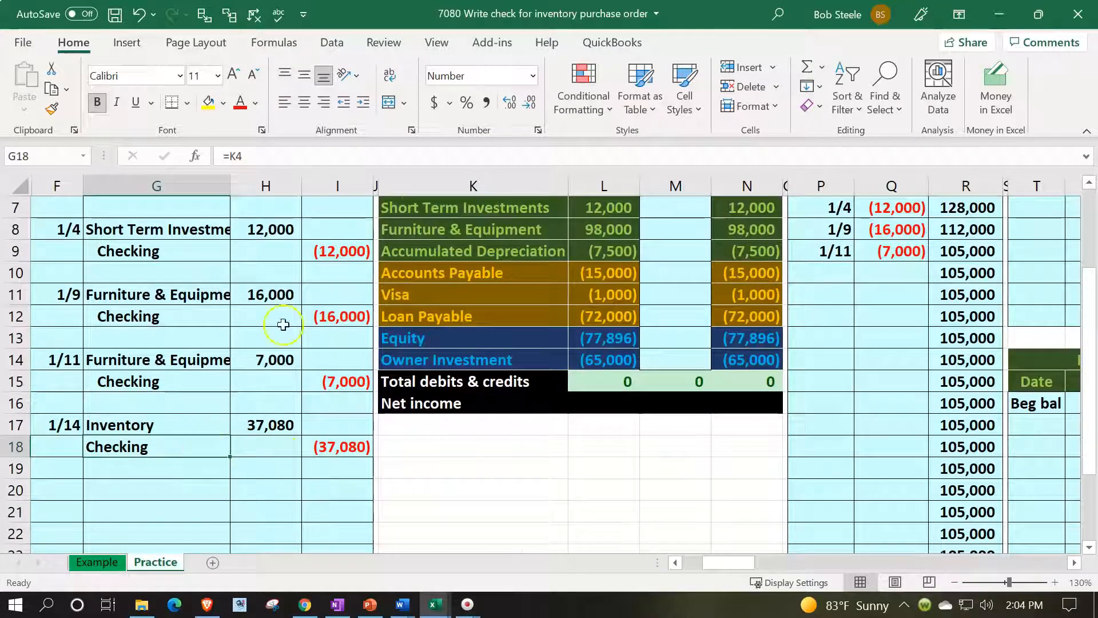
click(363, 103)
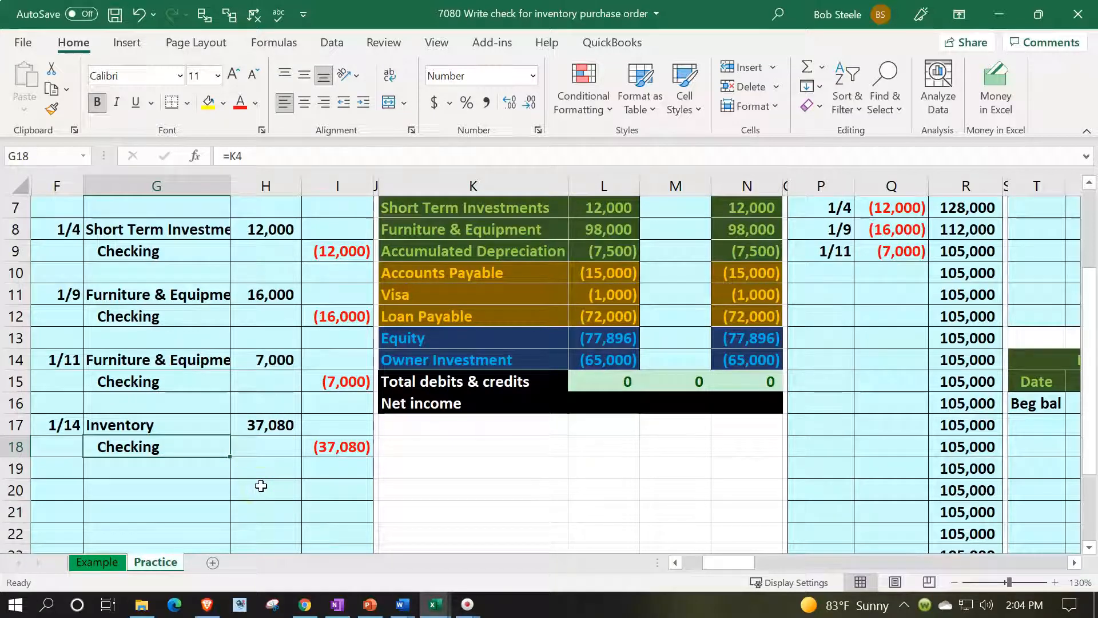
Post the 1/14 Inventory debit to the trial balance by entering =H17 in the Inventory row's Entries cell M6
key(Up)
key(Up)
key(Up)
key(Up)
key(Up)
key(Up)
key(Up)
key(Up)
key(Up)
key(Up)
key(Up)
key(Up)
key(Up)
key(Up)
key(Up)
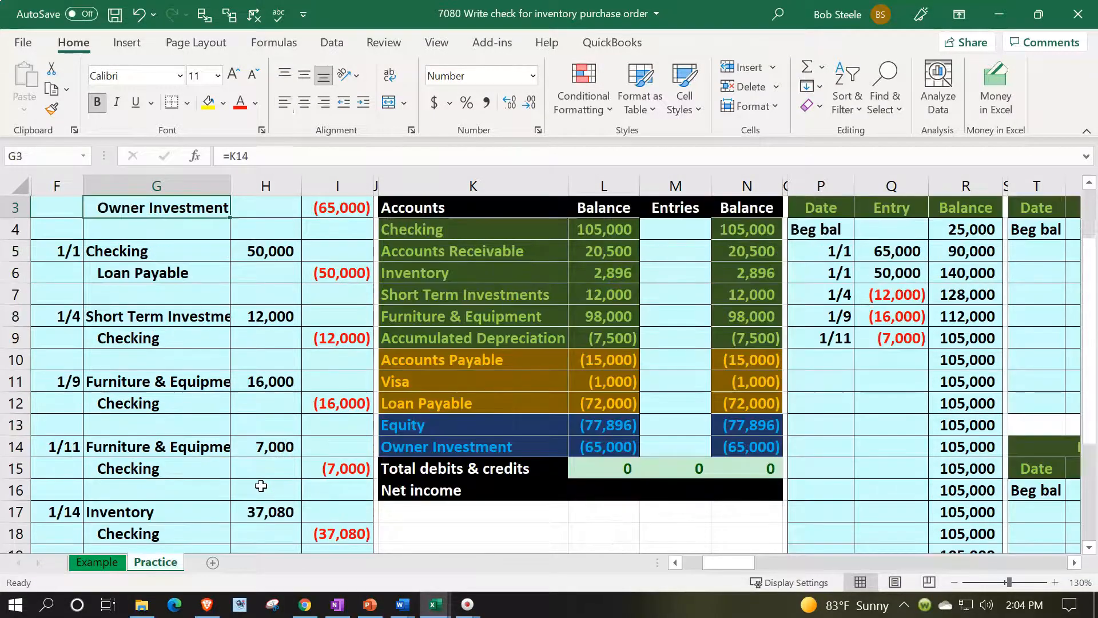
key(Right)
key(Right)
key(Right)
key(Right)
key(Right)
key(Right)
key(Down)
key(Down)
key(Down)
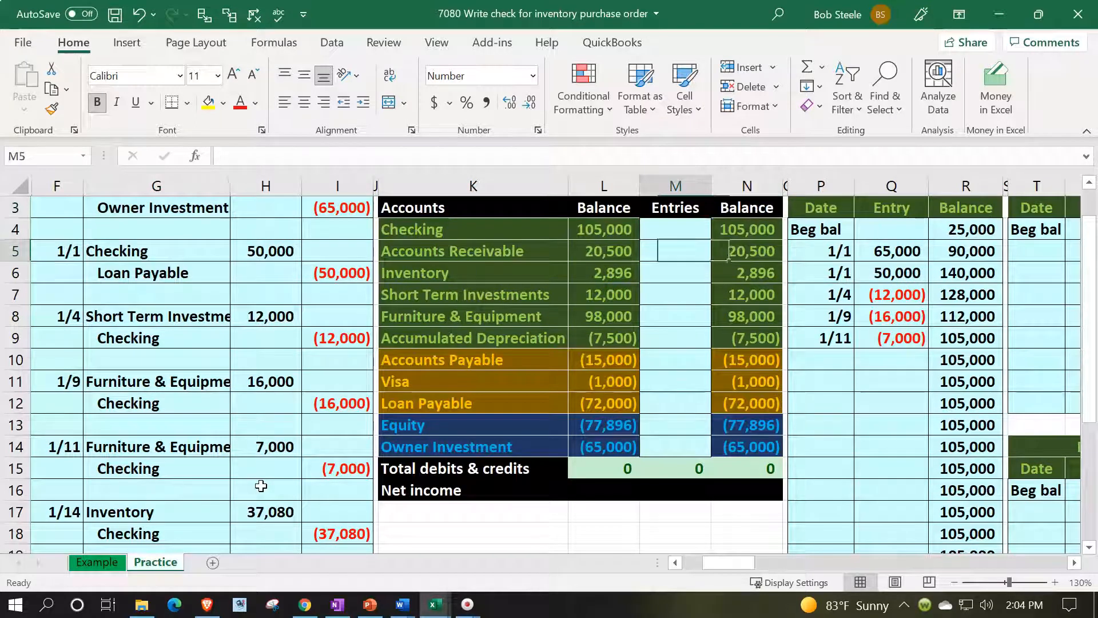
text(=)
key(Left)
key(Left)
key(Left)
key(Left)
key(Left)
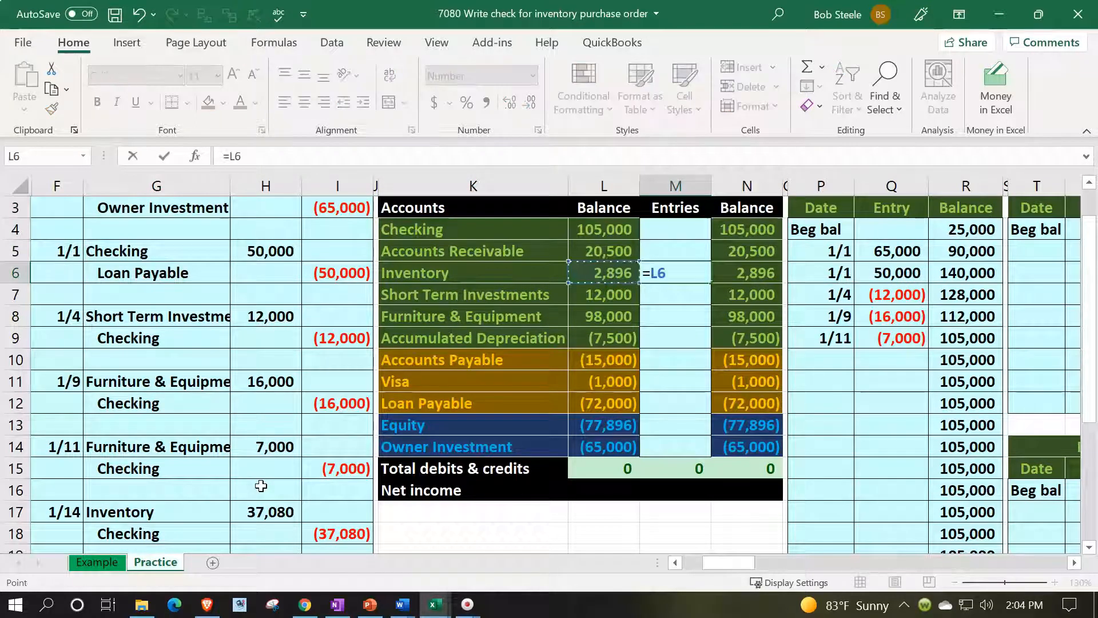
key(Down)
key(Down)
key(Down)
key(Down)
key(Down)
key(Down)
key(Down)
key(Down)
key(Down)
key(Down)
key(Down)
key(Down)
key(Down)
key(Down)
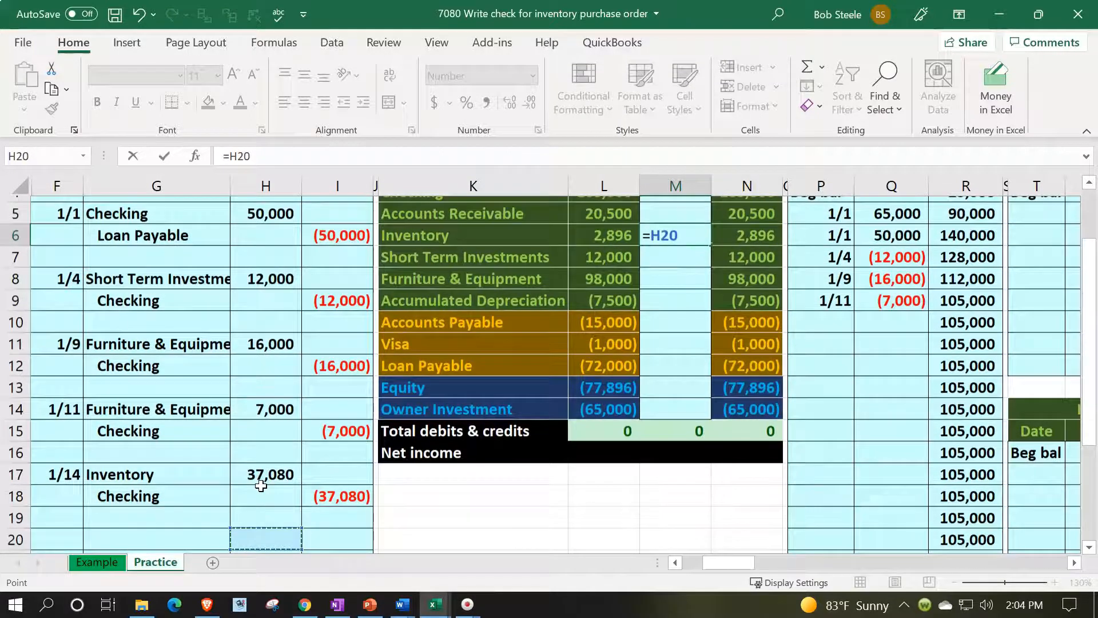
scroll(261, 485, down, 1)
key(Up)
key(Up)
key(Up)
key(Return)
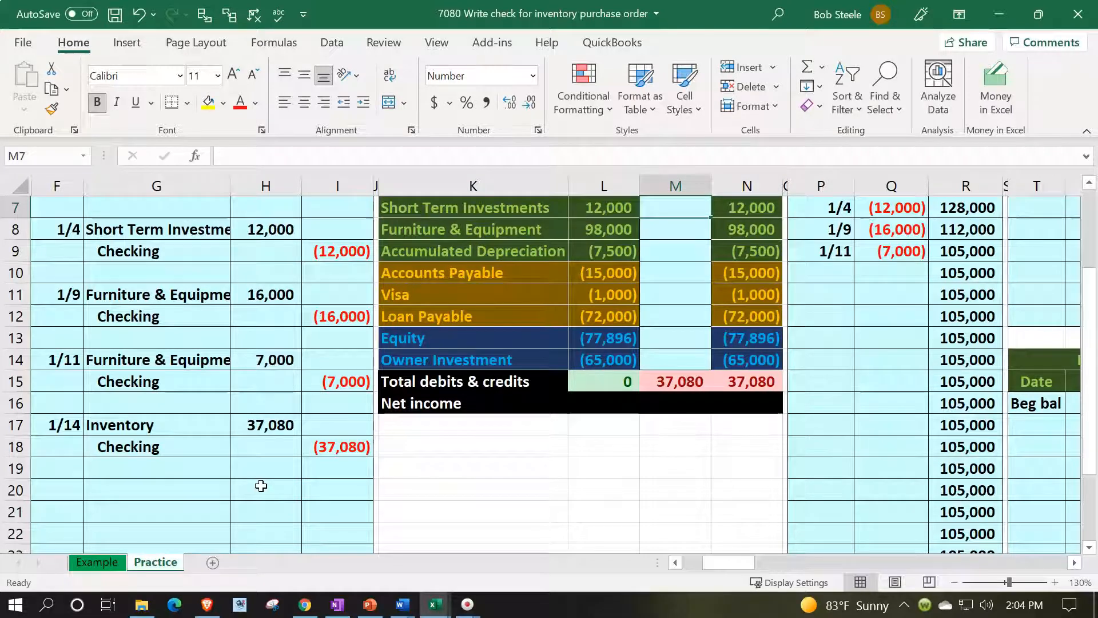
Post the 1/14 Checking credit to the trial balance by entering =I18 in the Checking row's Entries cell M4
scroll(261, 486, up, 1)
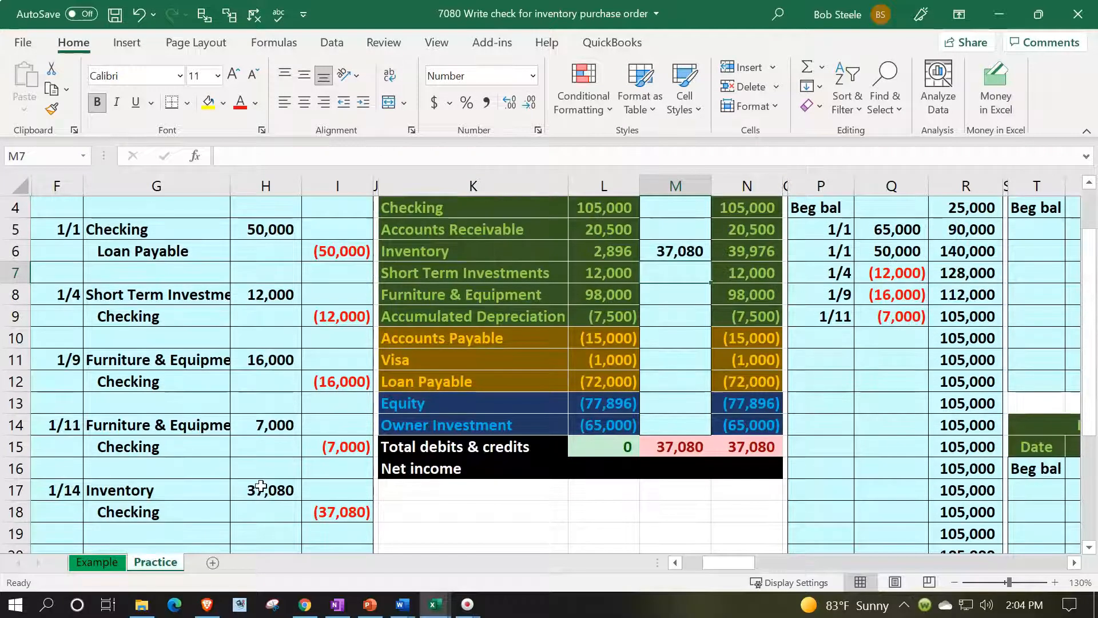
scroll(261, 486, up, 1)
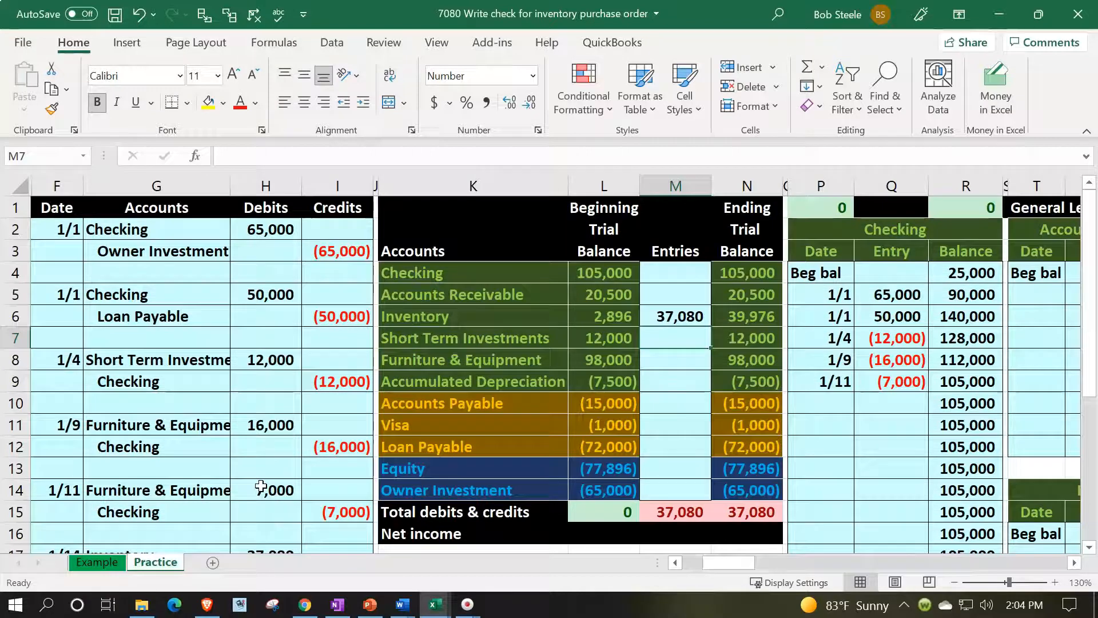
scroll(260, 485, down, 2)
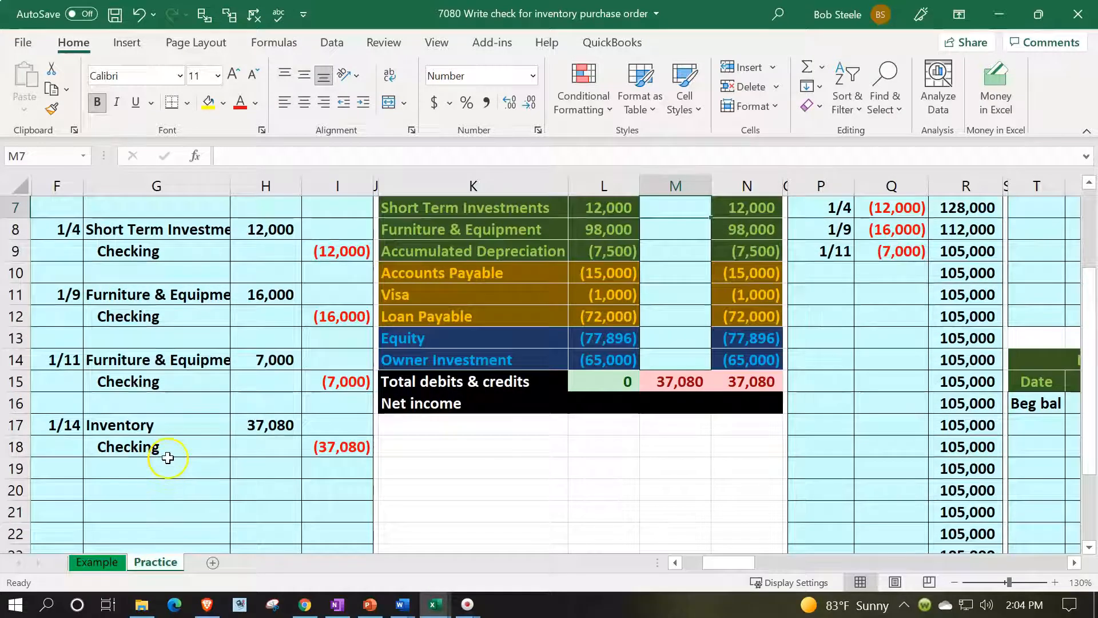
drag(172, 453, 307, 447)
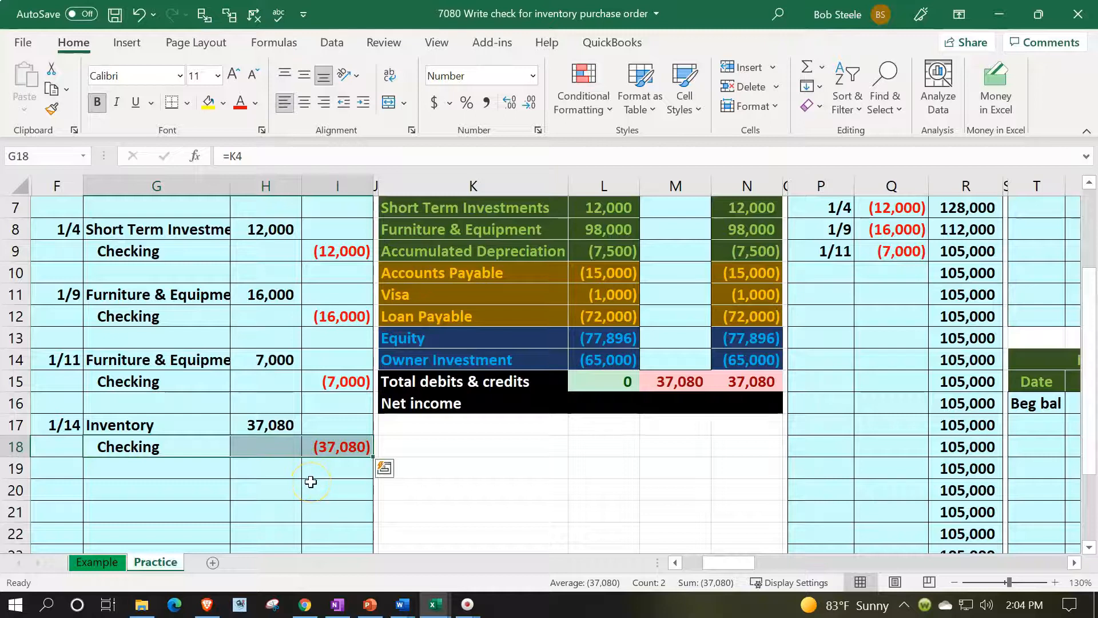
key(Up)
key(Up)
key(Up)
key(Up)
key(Up)
key(Up)
key(Up)
key(Up)
key(Up)
key(Up)
key(Up)
key(Up)
key(Up)
key(Up)
key(Up)
key(Up)
key(Up)
key(Right)
key(Right)
key(Right)
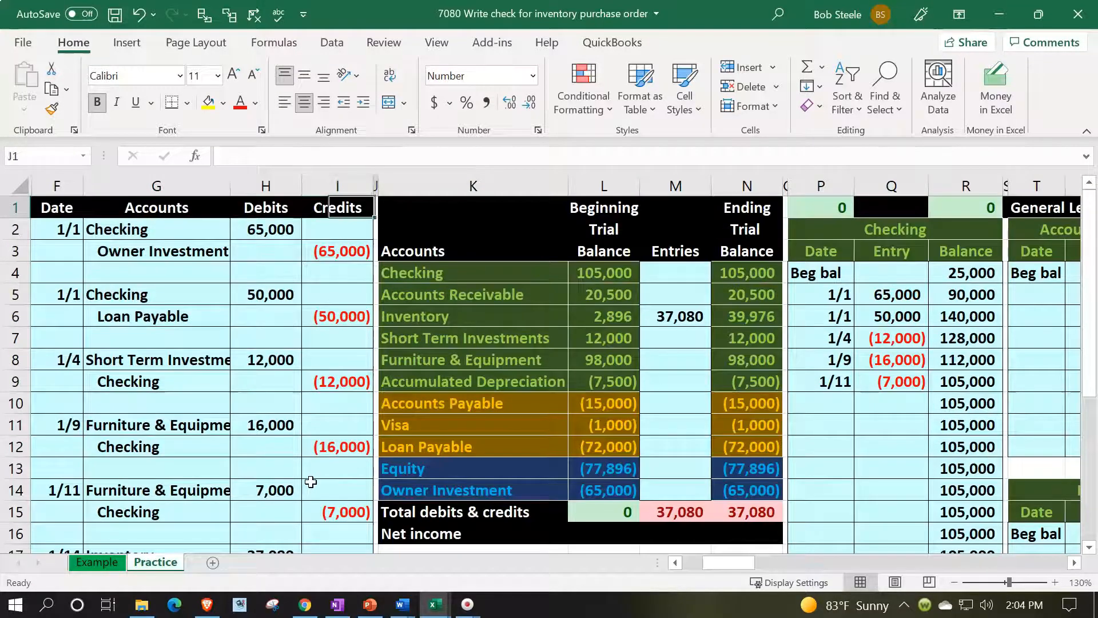
key(Right)
key(Right)
key(Right)
key(Down)
key(Down)
key(Down)
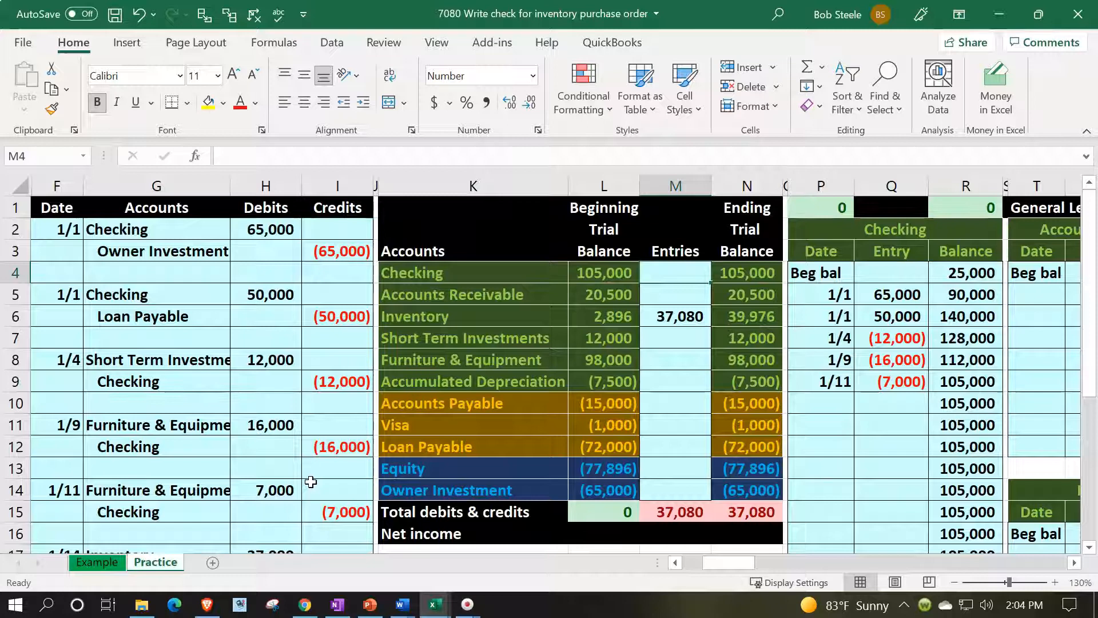
text(=)
key(Down)
key(Down)
key(Down)
key(Down)
key(Down)
key(Down)
key(Down)
key(Down)
key(Down)
key(Down)
key(Down)
key(Down)
key(Down)
key(Down)
key(Down)
key(Down)
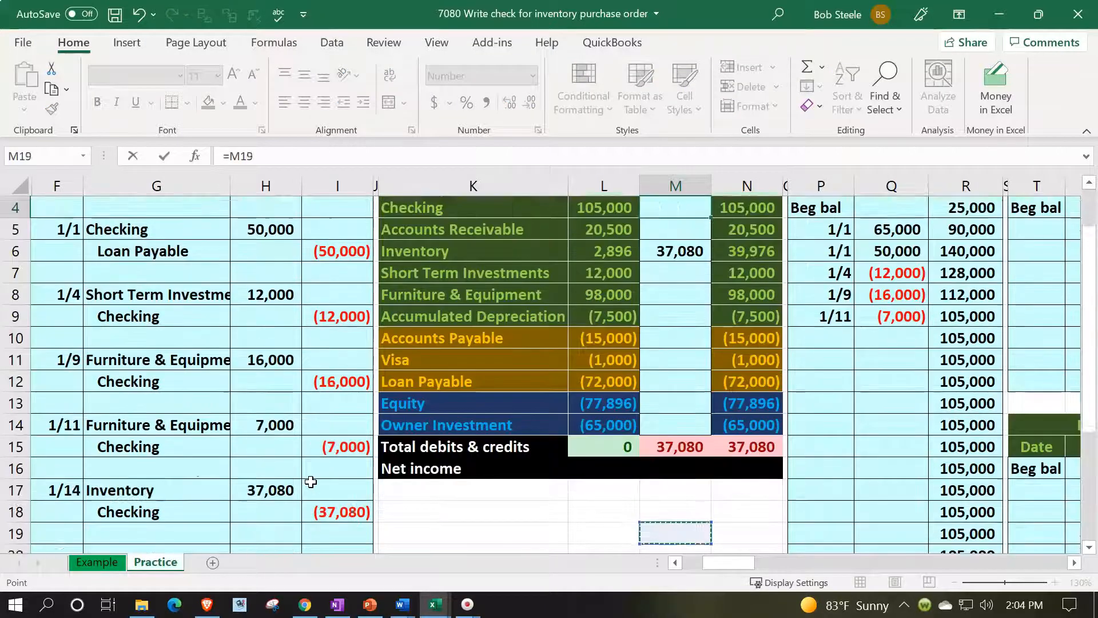
key(Left)
key(Left)
key(Left)
key(Left)
key(Up)
key(Up)
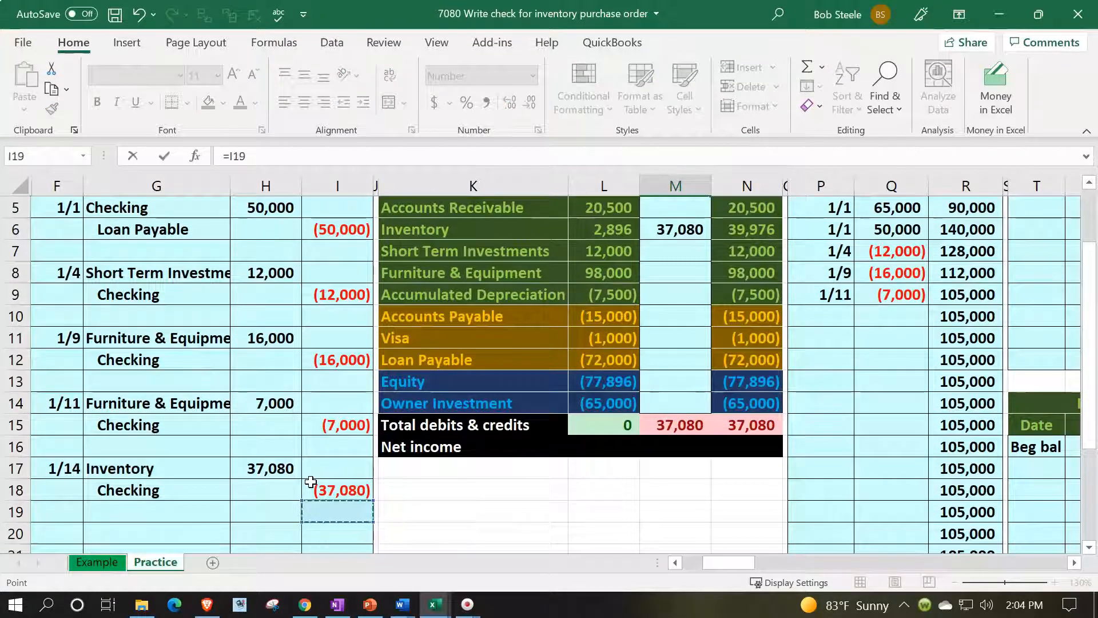
key(Return)
key(Up)
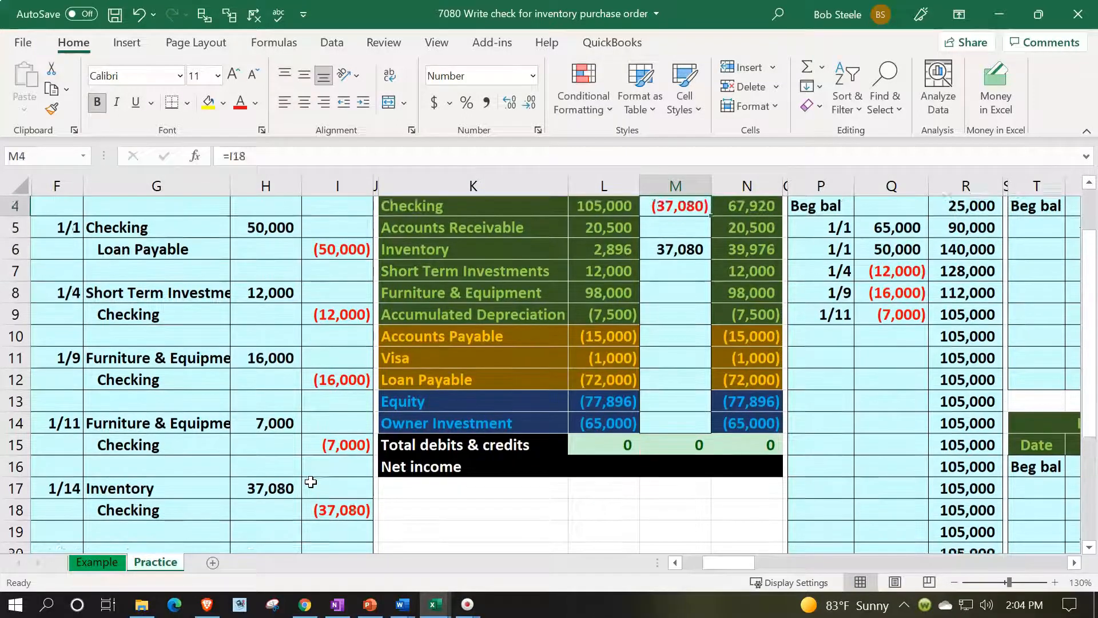
Review the ending balances of Checking in N4 and Inventory in N6 of the trial balance
key(Up)
key(Down)
key(Right)
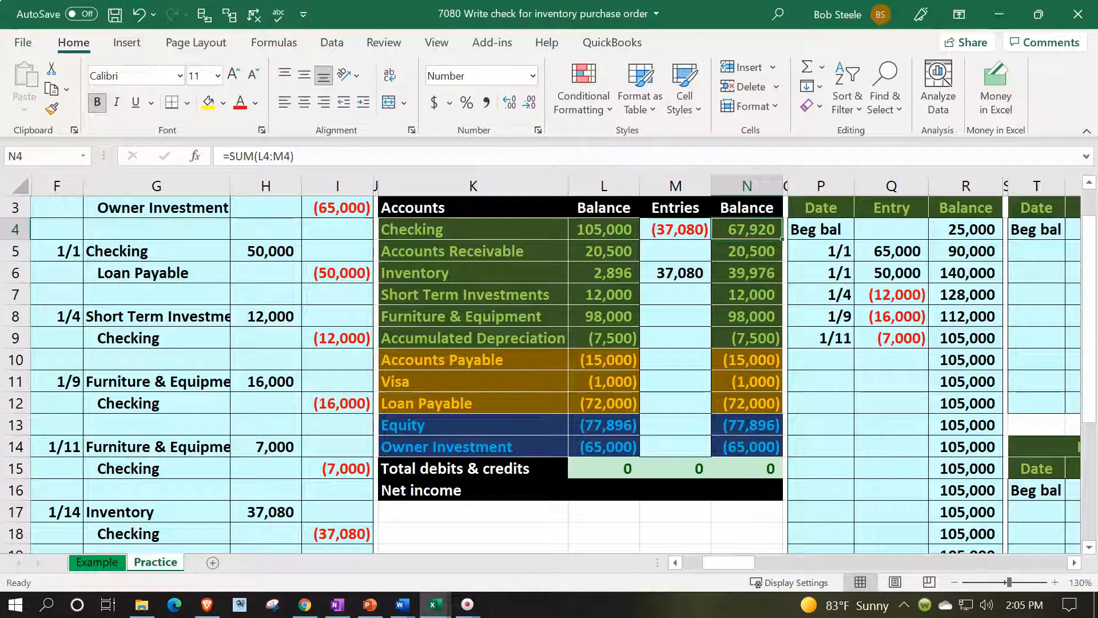
key(alt+Tab)
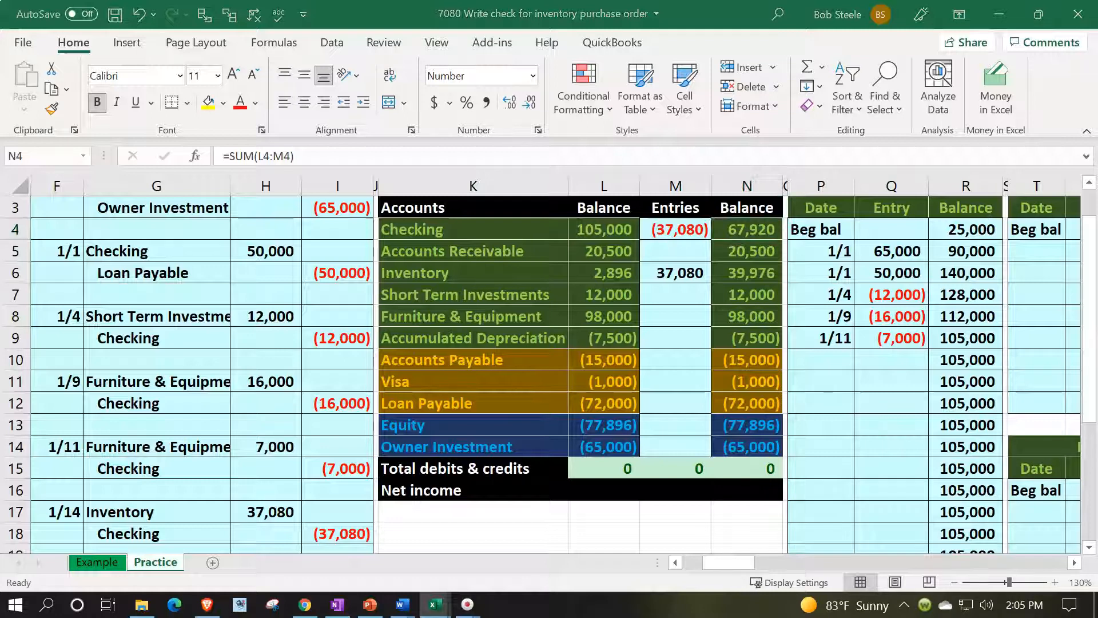
click(748, 276)
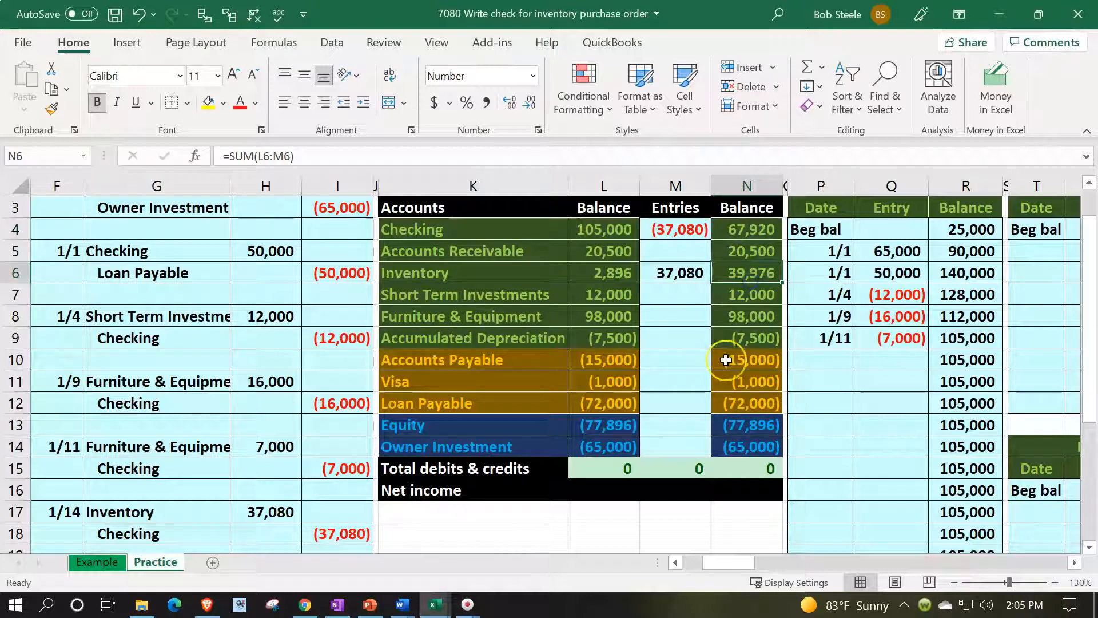
Inspect the formula behind the Inventory Subsidiary Ledger total in BD1 without changing it
key(Right)
key(Right)
key(Right)
key(Right)
key(Right)
key(Right)
key(Right)
key(Right)
key(Right)
key(Right)
key(Right)
key(Right)
key(Right)
key(Right)
key(Right)
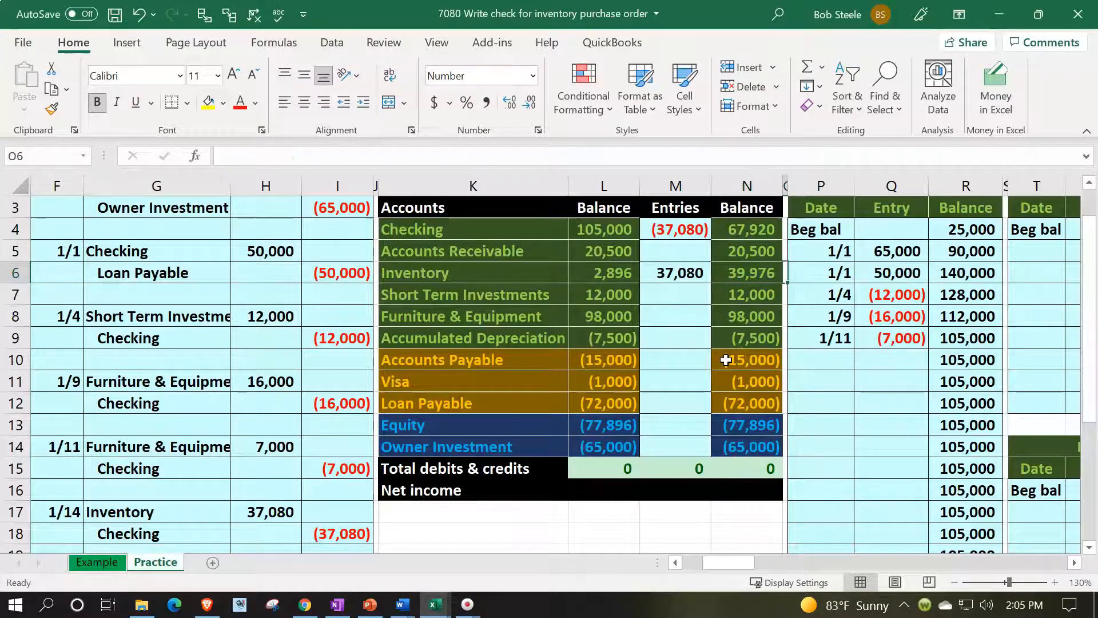
key(Right)
key(Right)
key(Right)
key(Right)
key(Right)
key(Right)
key(Right)
key(Right)
key(Right)
key(Right)
key(Right)
key(Right)
key(Right)
key(Right)
key(Right)
key(Right)
key(Right)
key(Right)
key(Right)
key(Right)
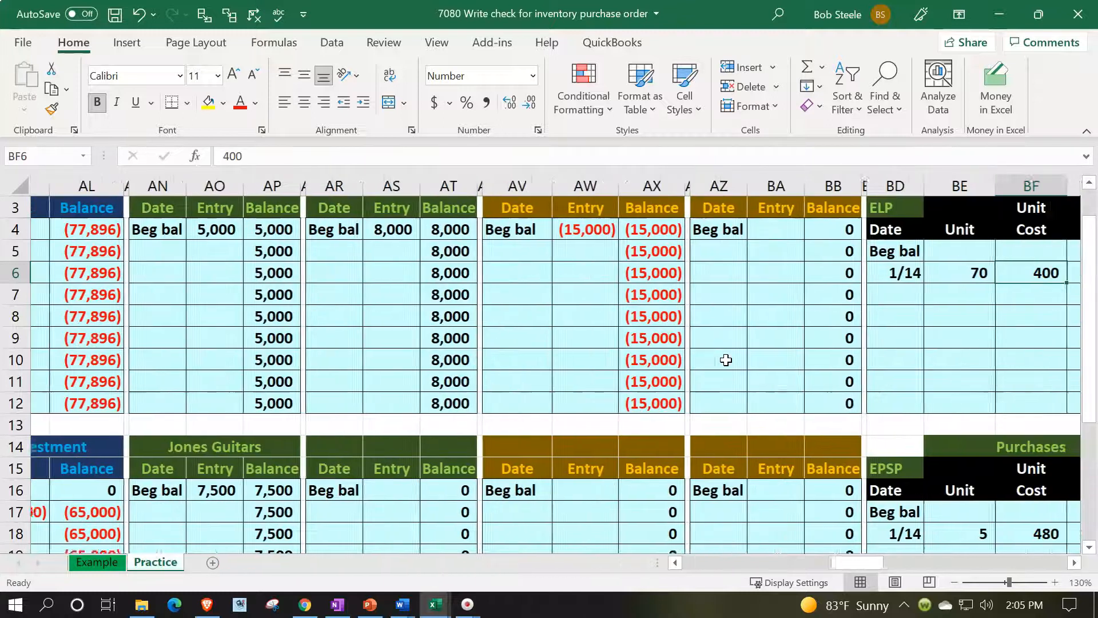
key(Right)
key(Right)
key(Up)
key(Up)
key(Up)
key(Up)
key(Up)
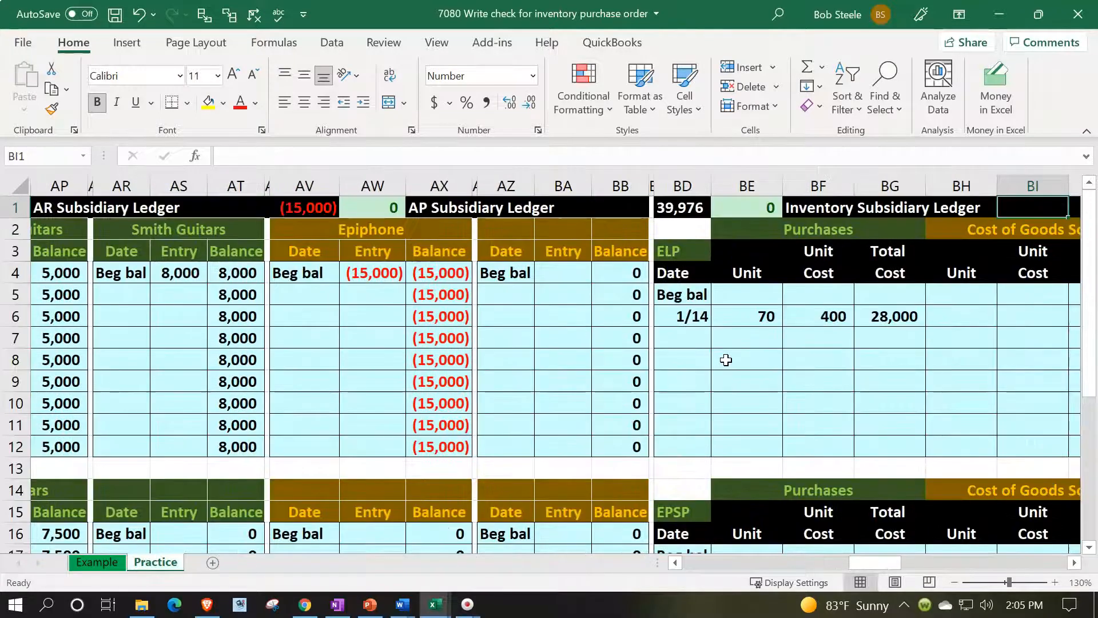
double_click(689, 206)
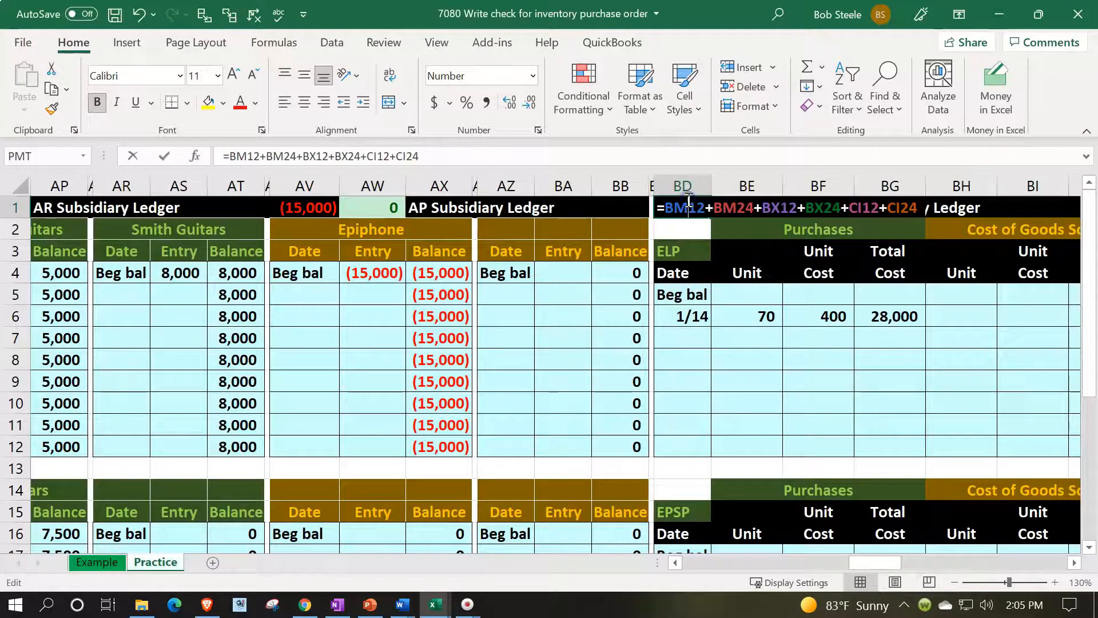
key(Escape)
click(809, 424)
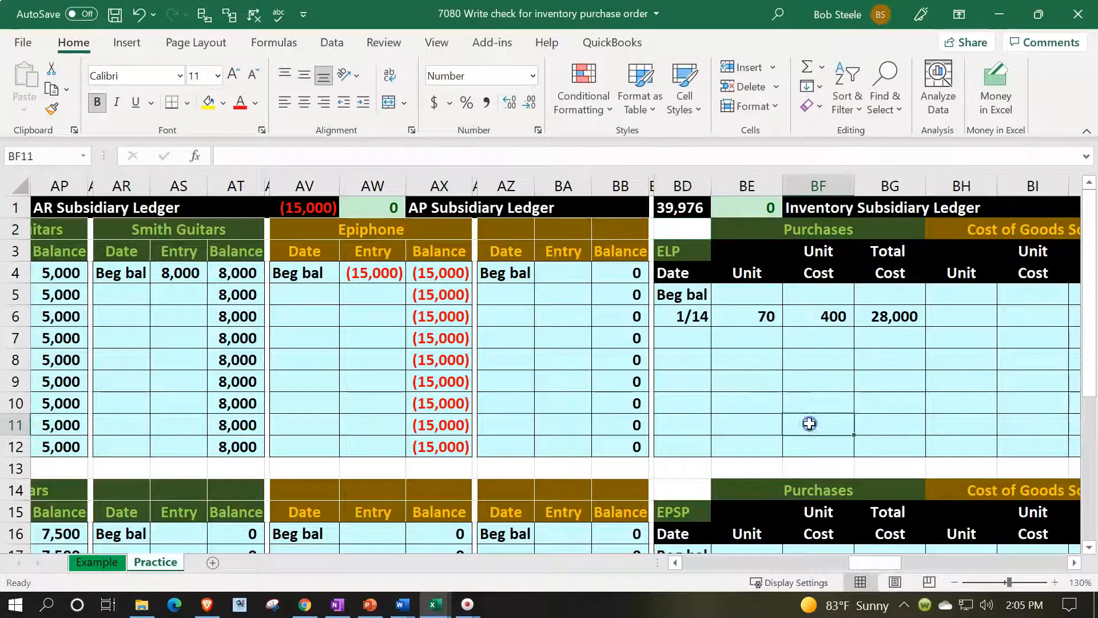
Start a purchase line for item GIUSA in row 6 of the inventory ledger, dated 1/15 with 3 units
key(Right)
key(Right)
key(Right)
key(Right)
key(Right)
key(Right)
key(Right)
key(Right)
key(Right)
key(Right)
key(Right)
key(Right)
key(Right)
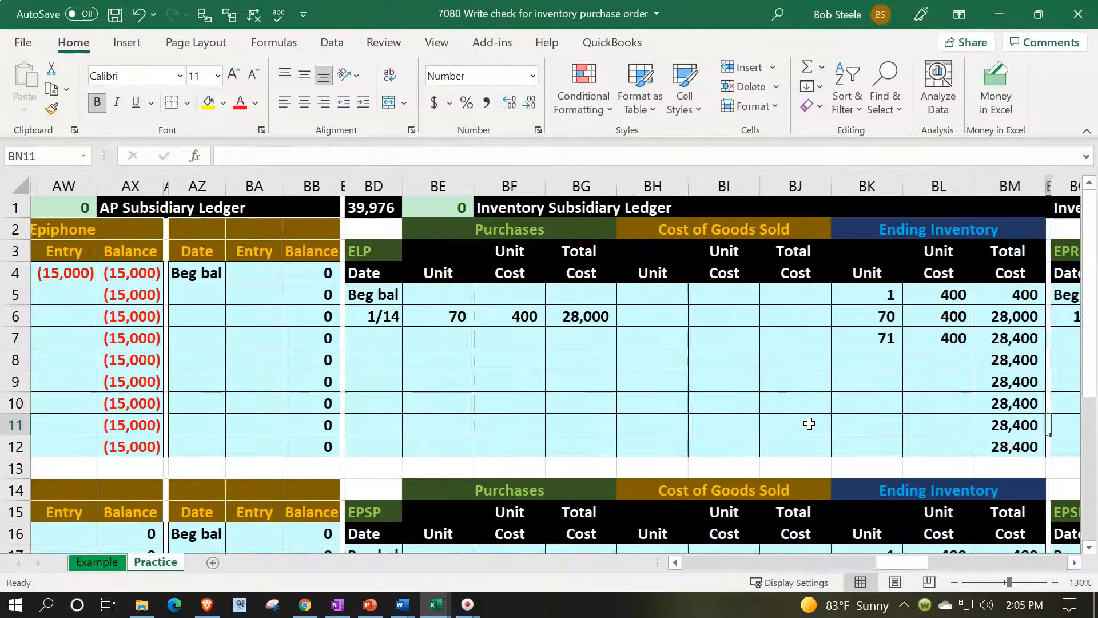
key(Right)
key(Right)
key(Right)
key(Right)
key(Right)
key(Right)
key(Right)
key(Right)
key(Right)
key(Right)
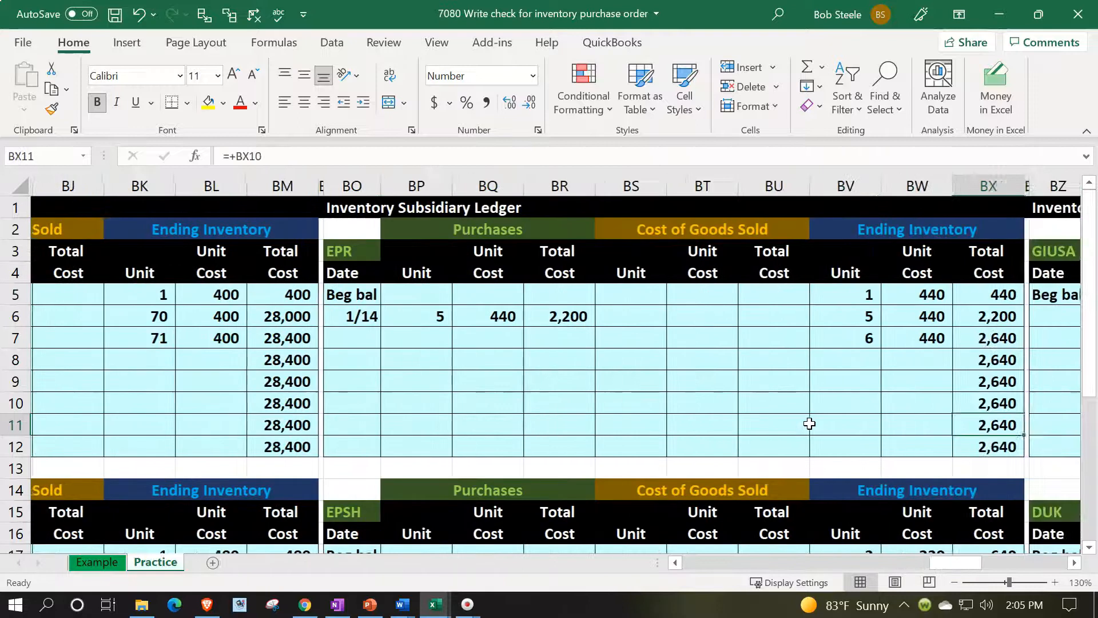
key(Right)
key(Right)
key(Right)
key(Right)
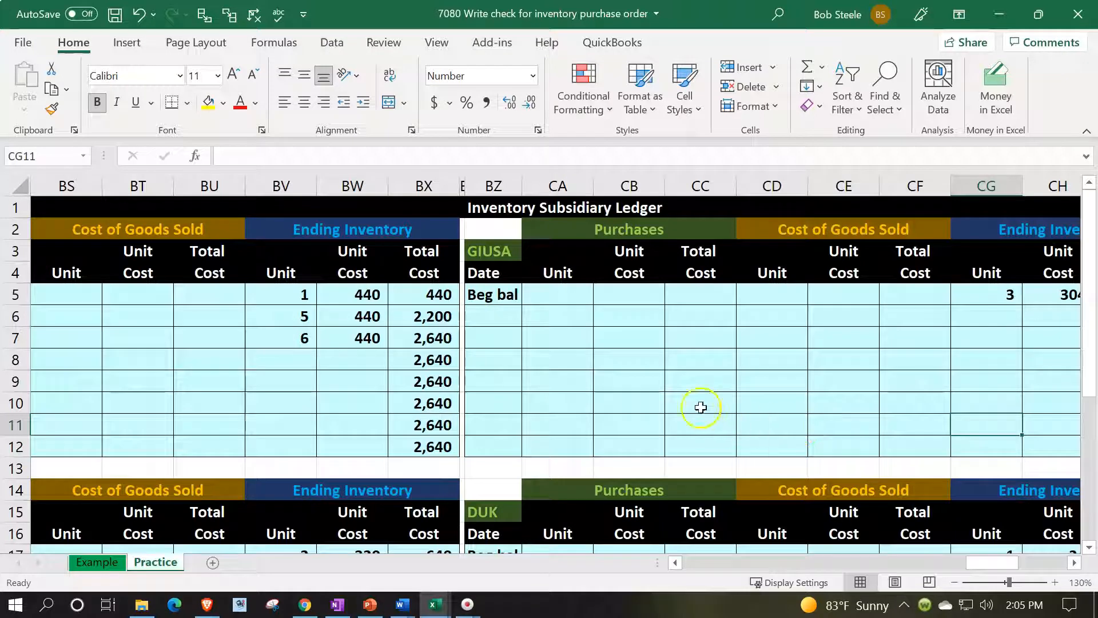
click(511, 314)
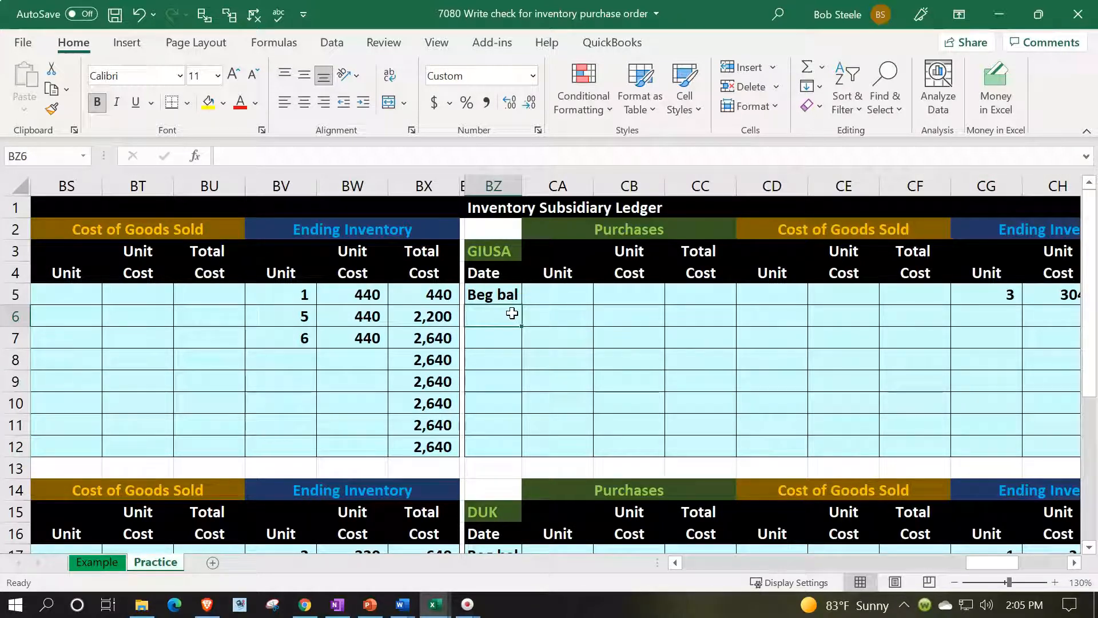
text(1/15)
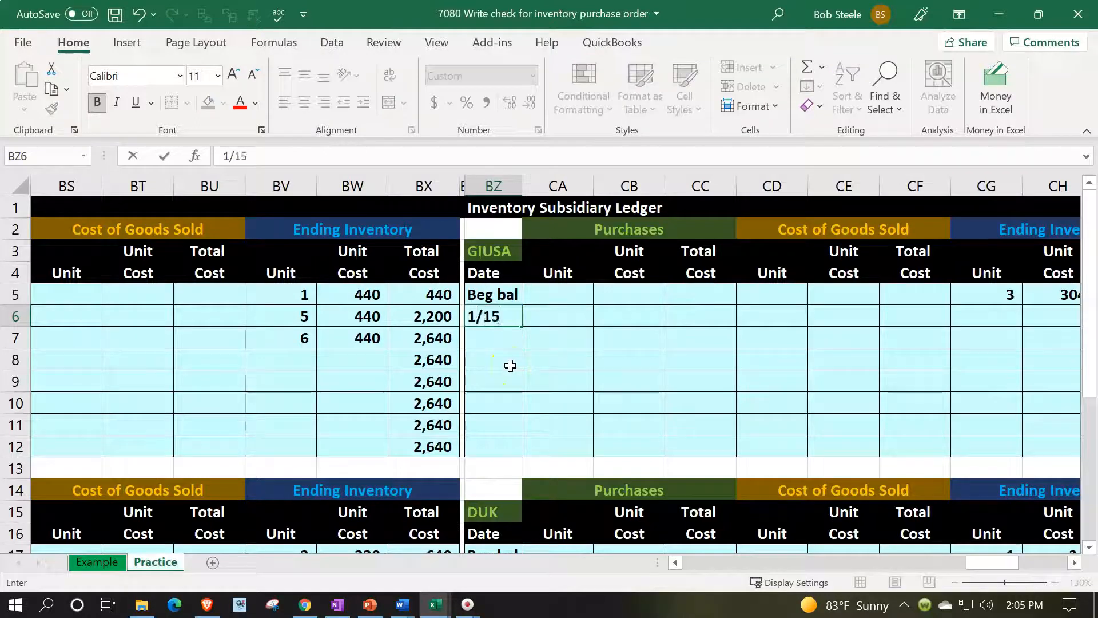
key(Tab)
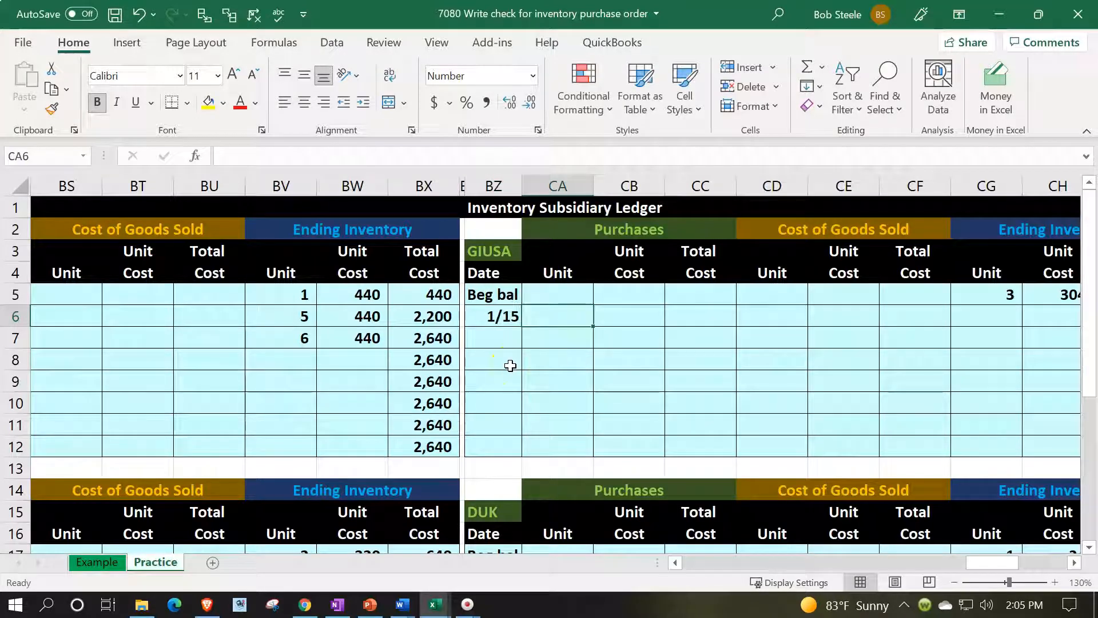
text(3)
key(Tab)
Link the GIUSA purchase's unit cost in CB6 to the beginning inventory unit cost with the formula +CH5
text(+)
key(Right)
key(Right)
key(Right)
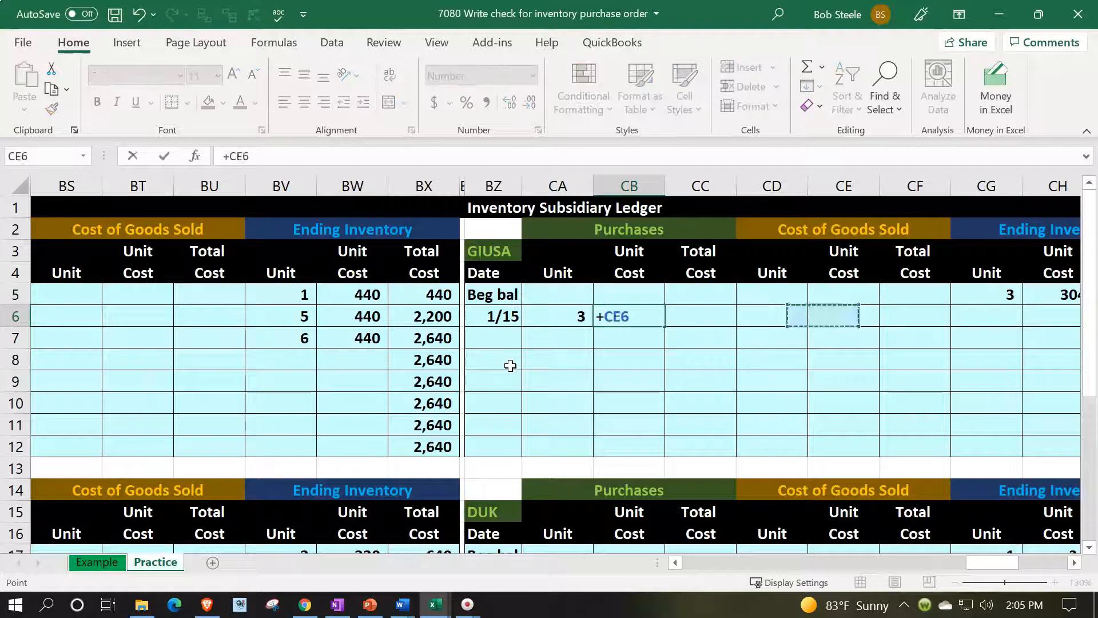
key(Right)
key(Right)
key(Right)
key(Up)
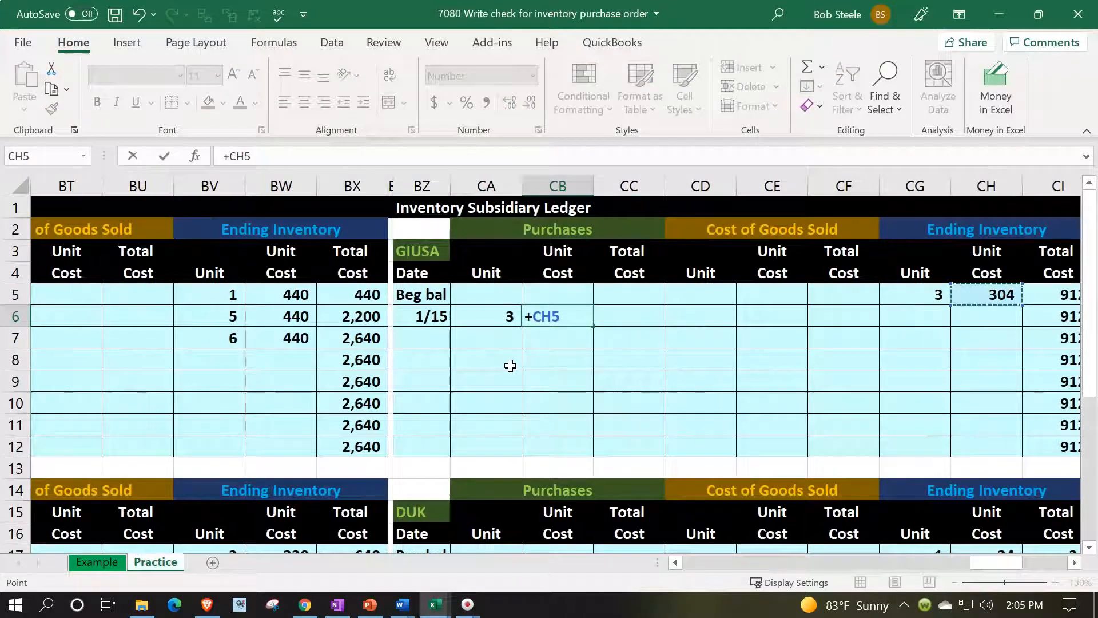
key(Return)
Calculate the GIUSA purchase's total cost in CC6 by multiplying the units in CA6 by the unit cost in CB6
key(Up)
key(Right)
text(+)
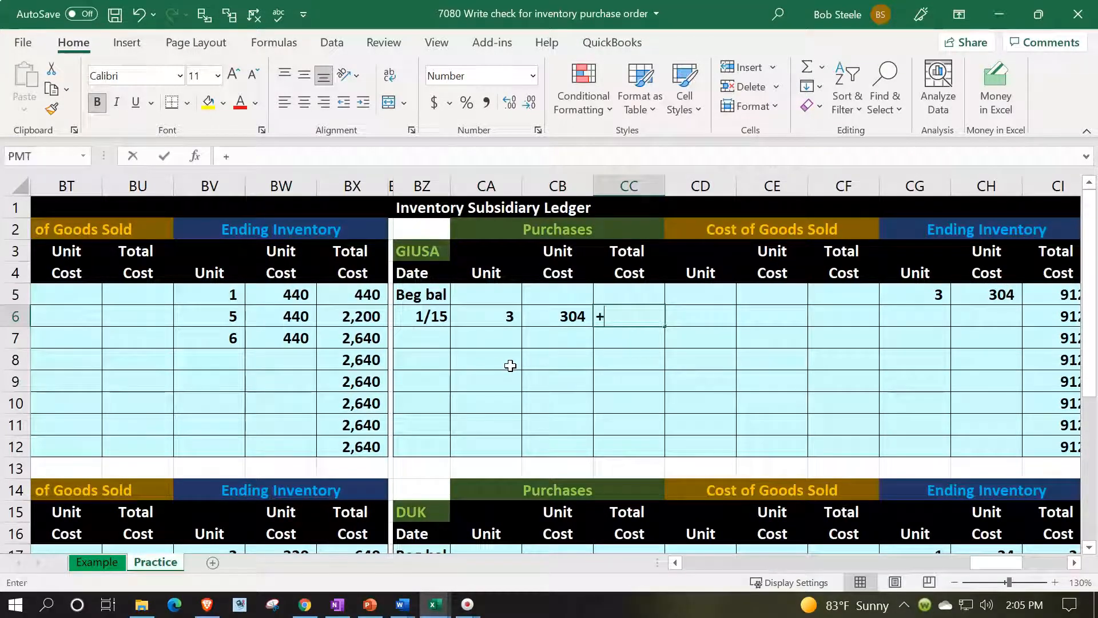
key(Left)
key(Left)
text(*)
key(Right)
key(Return)
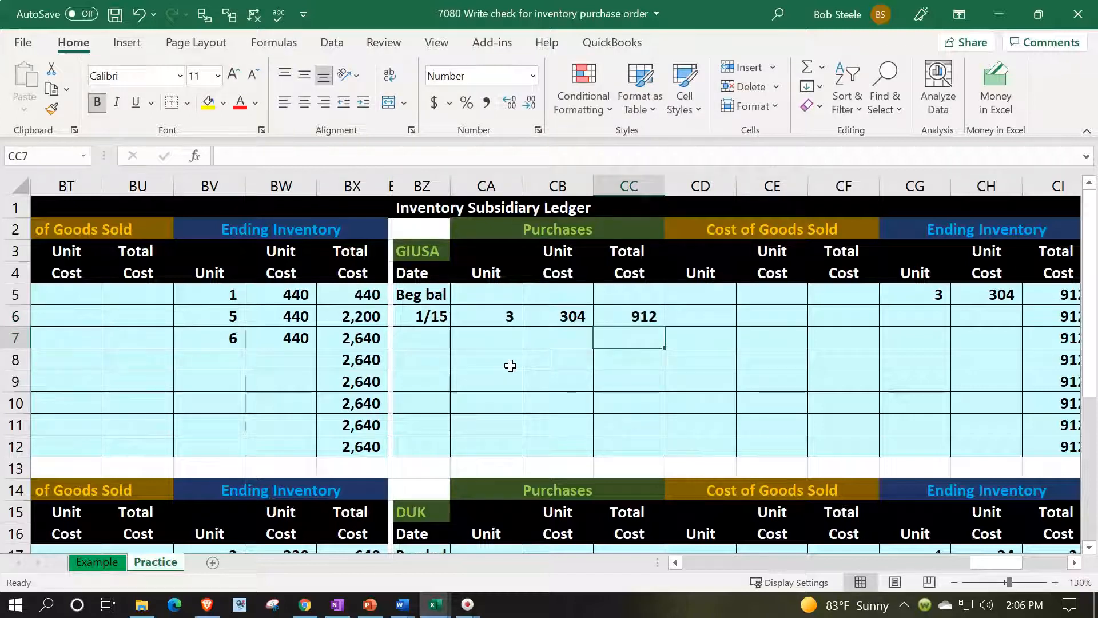
Link the GIUSA ending inventory units in CG6 to the purchased units in CA6
key(Right)
key(Right)
key(Right)
key(Right)
key(Right)
key(Right)
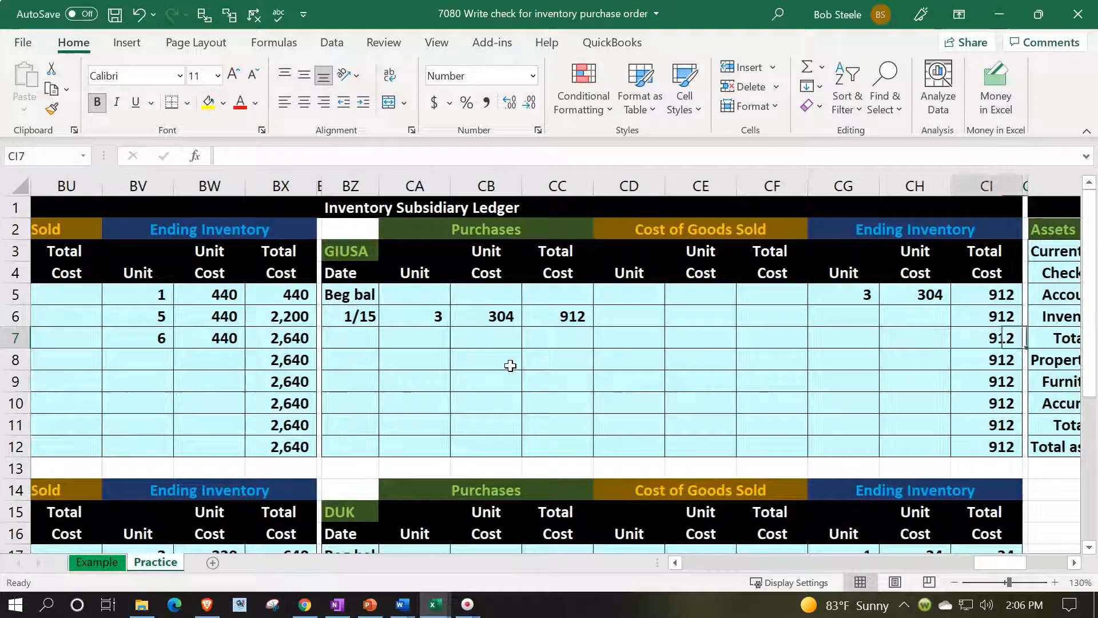
key(Left)
key(Left)
key(Up)
text(+)
key(Left)
key(Left)
key(Left)
key(Left)
key(Left)
key(Left)
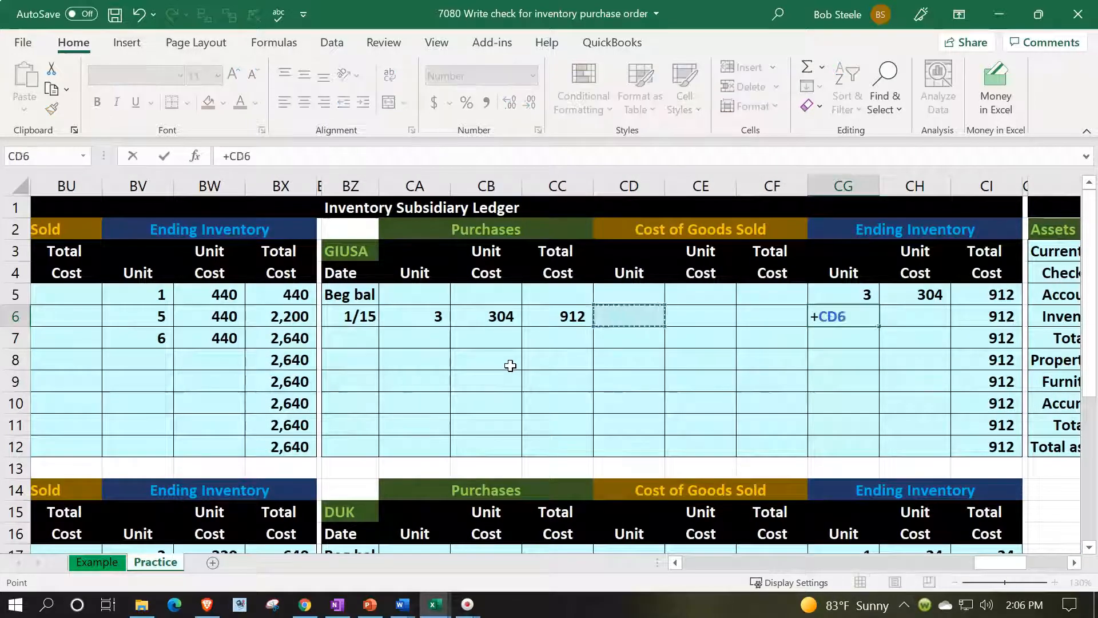
key(Tab)
Link the GIUSA ending inventory unit cost in CH6 to the purchase unit cost in CB6
text(+)
key(Left)
key(Left)
key(Left)
key(Left)
key(Left)
key(Left)
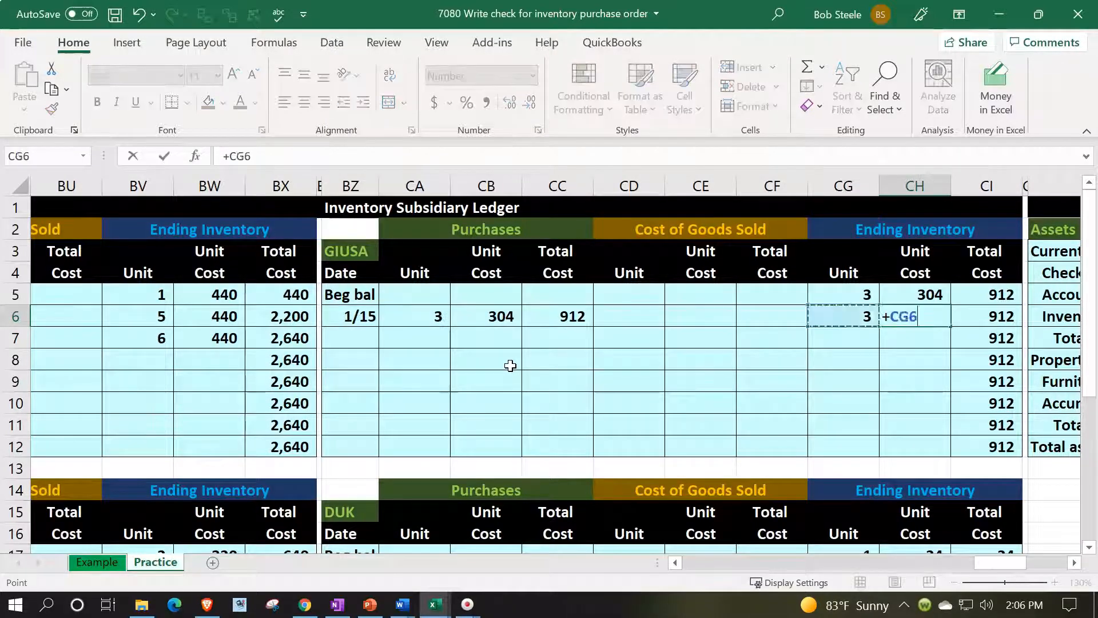
key(Tab)
Calculate the ending inventory total cost in CI6 by multiplying CG6 by CH6
text(+)
key(Left)
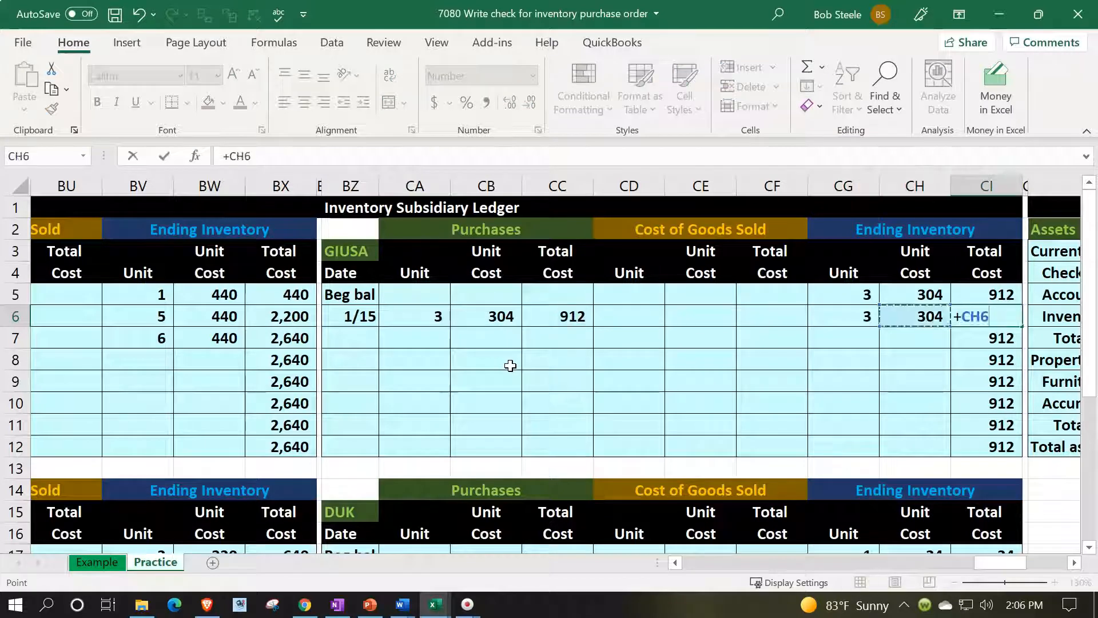
key(Left)
text(*)
key(Left)
key(Return)
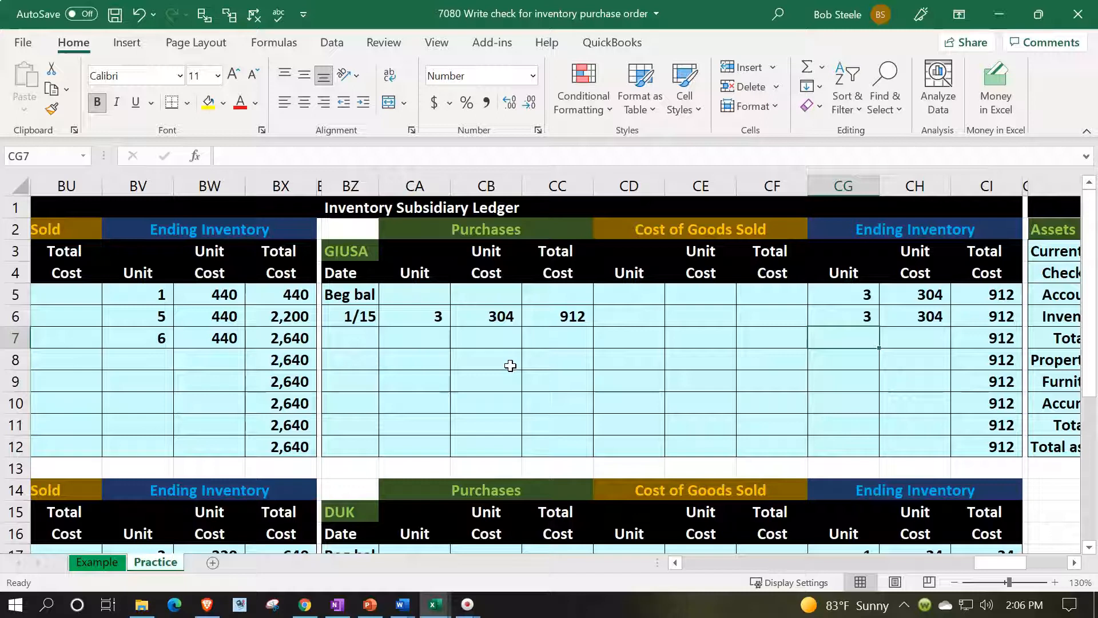
Sum the GIUSA ending units CG5:CG6 in CG7 and carry the unit cost down with +CH6 in CH7
text(=sum()
key(Up)
key(shift+Up)
key(Return)
key(Right)
key(Up)
text(+)
key(Up)
key(Return)
Calculate the combined GIUSA ending inventory cost in CI7 with the formula +CG7*CH7
key(Right)
key(Up)
text(+)
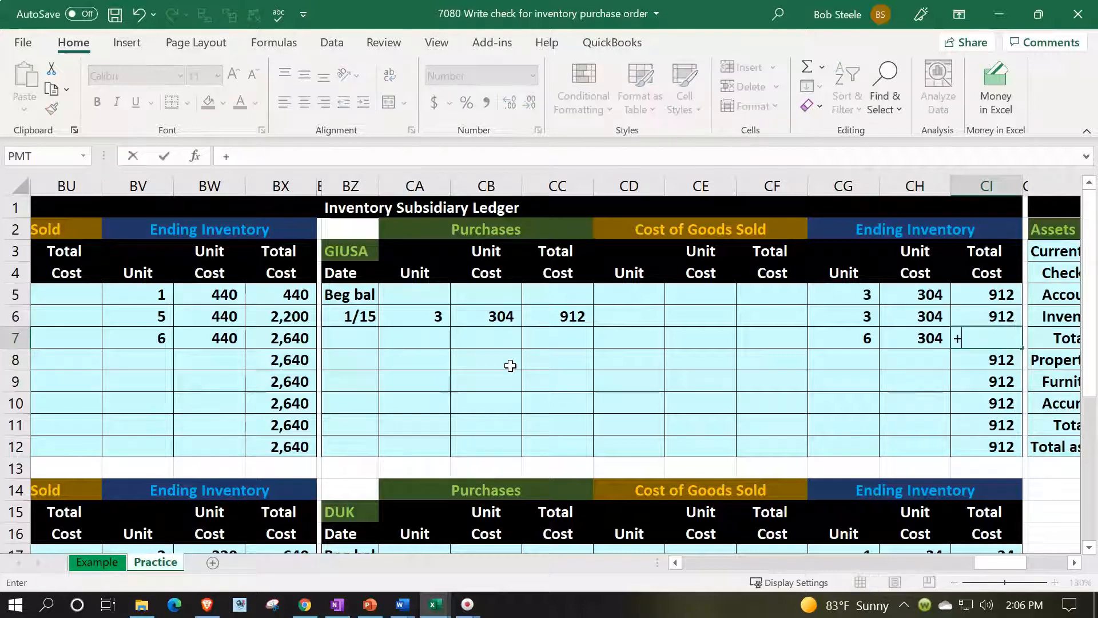
key(Left)
key(Left)
text(*)
key(Left)
key(Return)
key(Up)
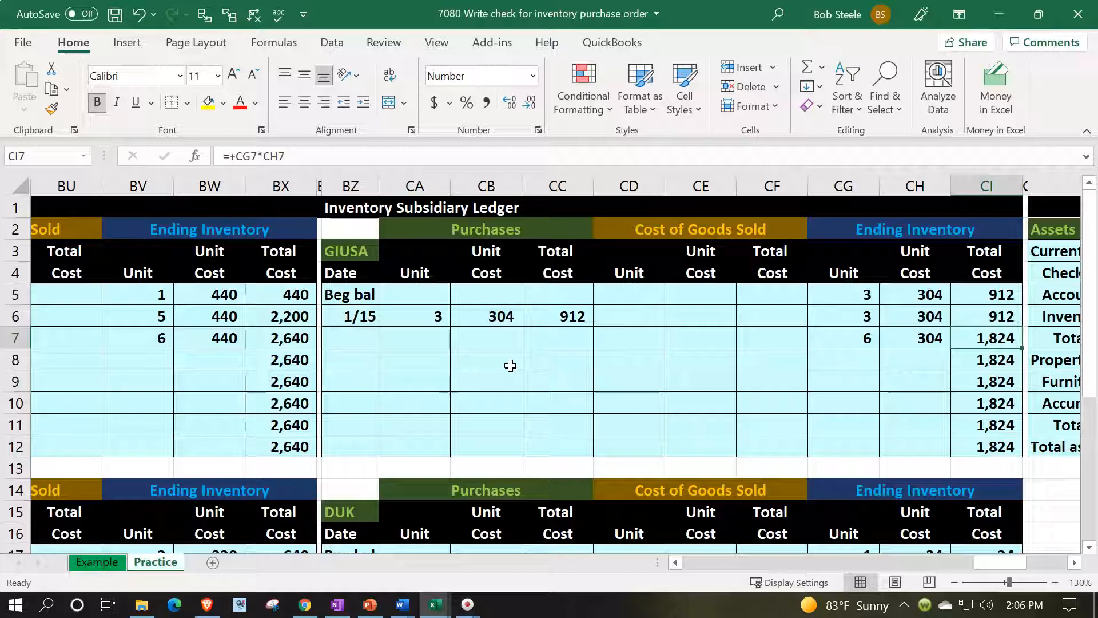
Review the GIUSA ledger block and the DUK block beneath it
key(Down)
key(Down)
key(Down)
key(Down)
key(Down)
key(Down)
key(Down)
key(Down)
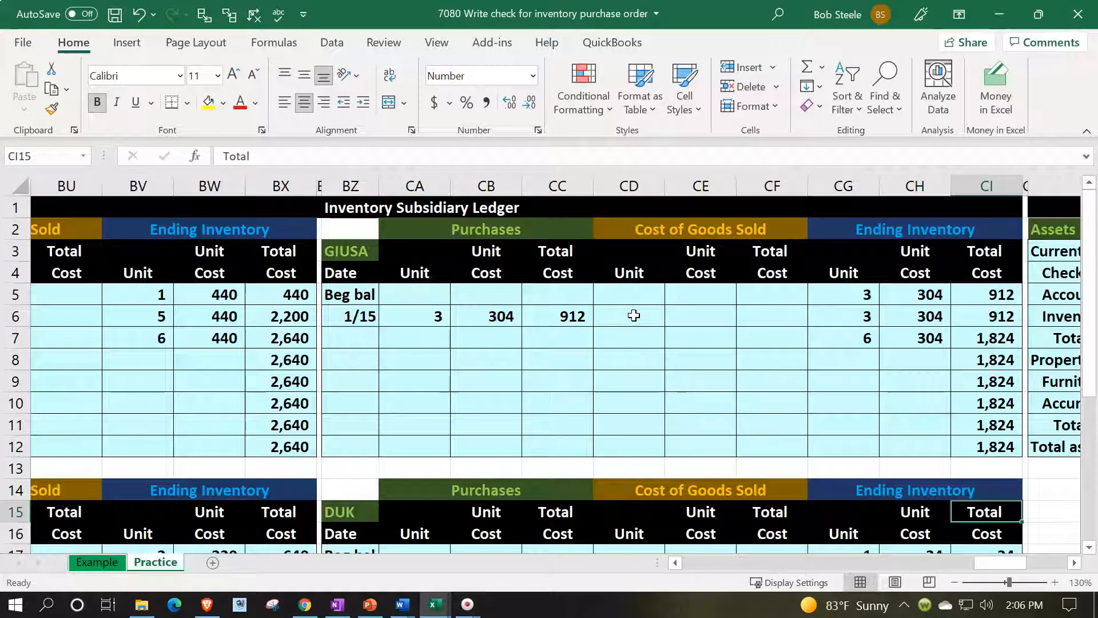
key(Left)
key(Left)
key(Left)
key(Left)
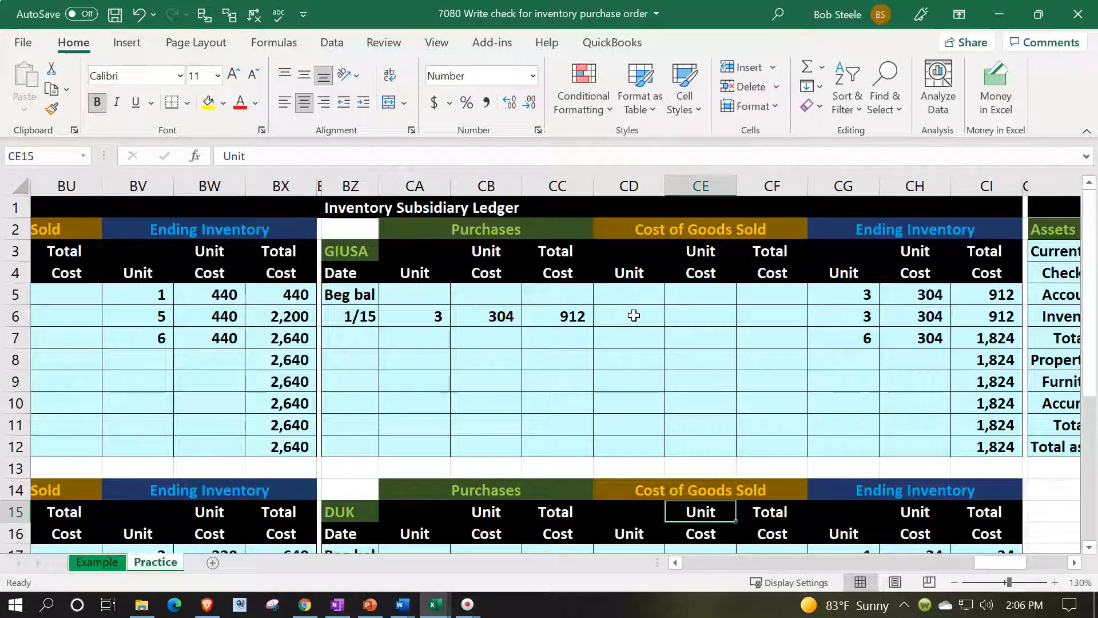
scroll(634, 315, down, 2)
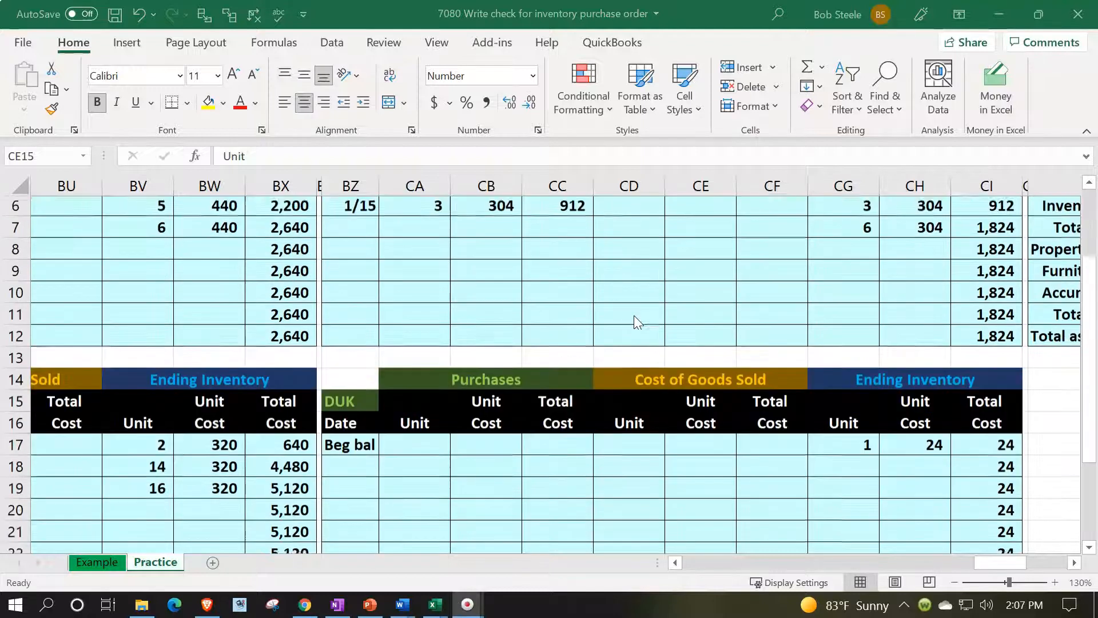
scroll(640, 320, up, 2)
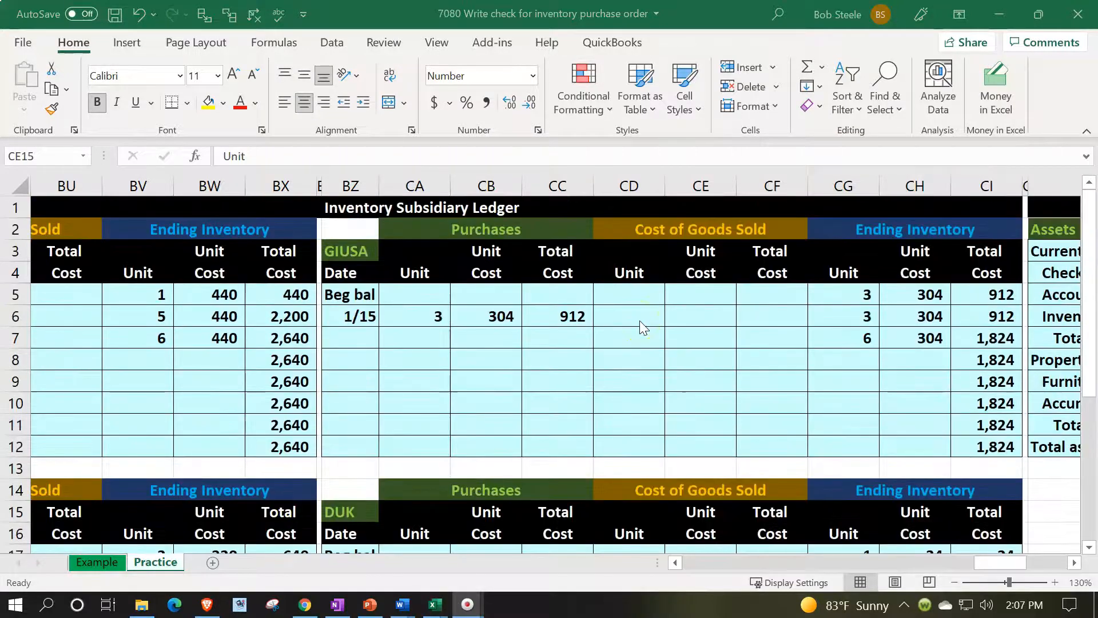
Copy the GIUSA and DUK ledger columns BY:CI and insert the copy at column CJ, before the balance sheet
click(1074, 563)
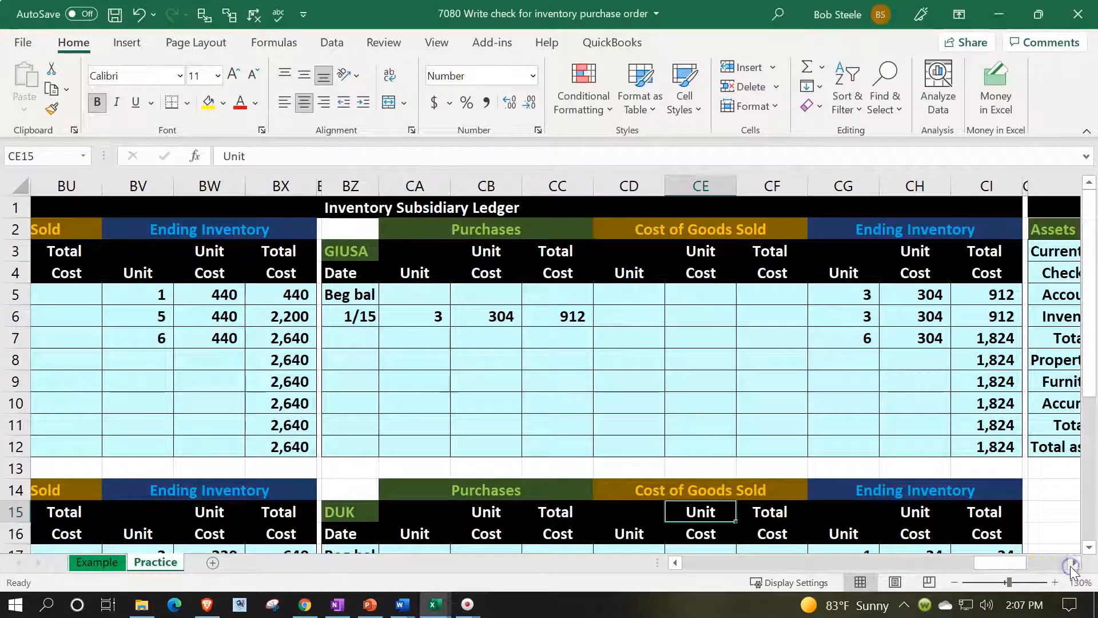
click(1073, 563)
click(1074, 563)
click(1073, 563)
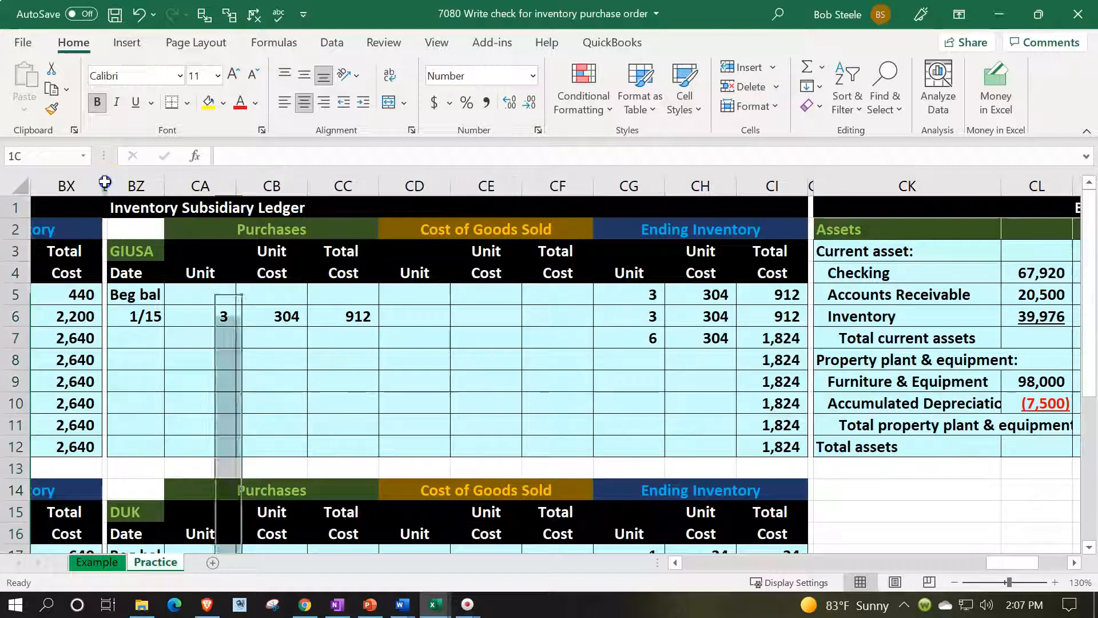
drag(105, 182, 775, 196)
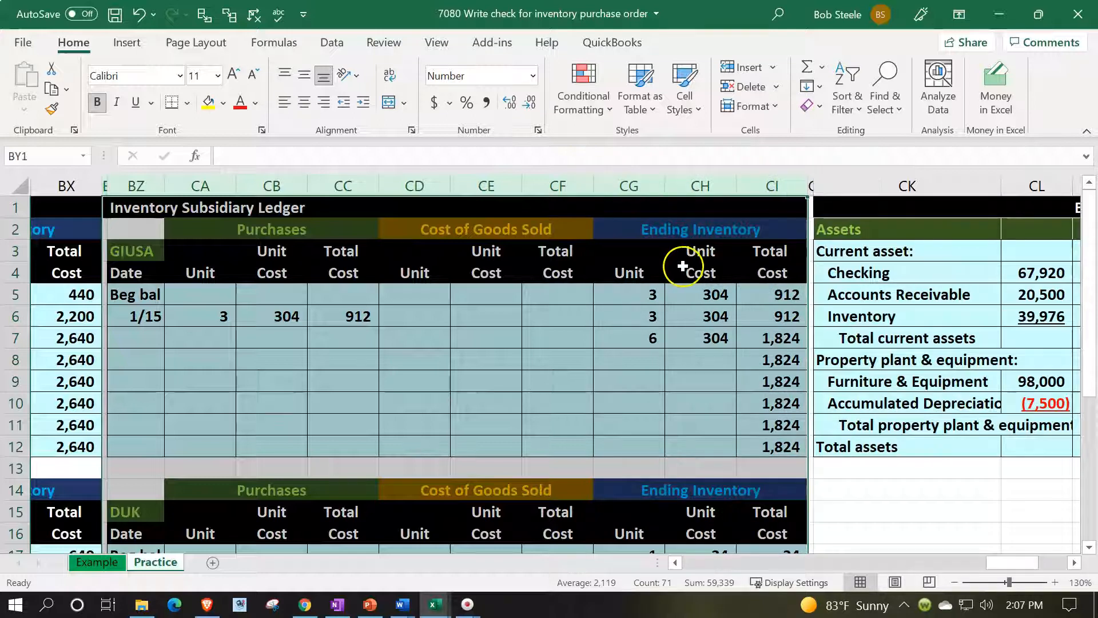
key(ctrl+c)
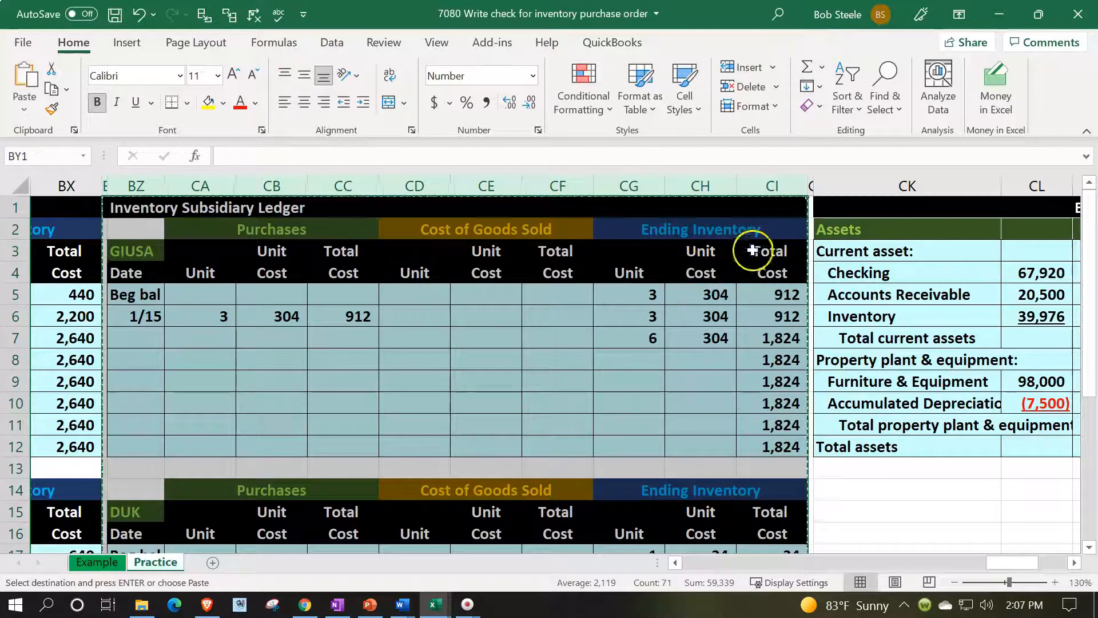
click(812, 186)
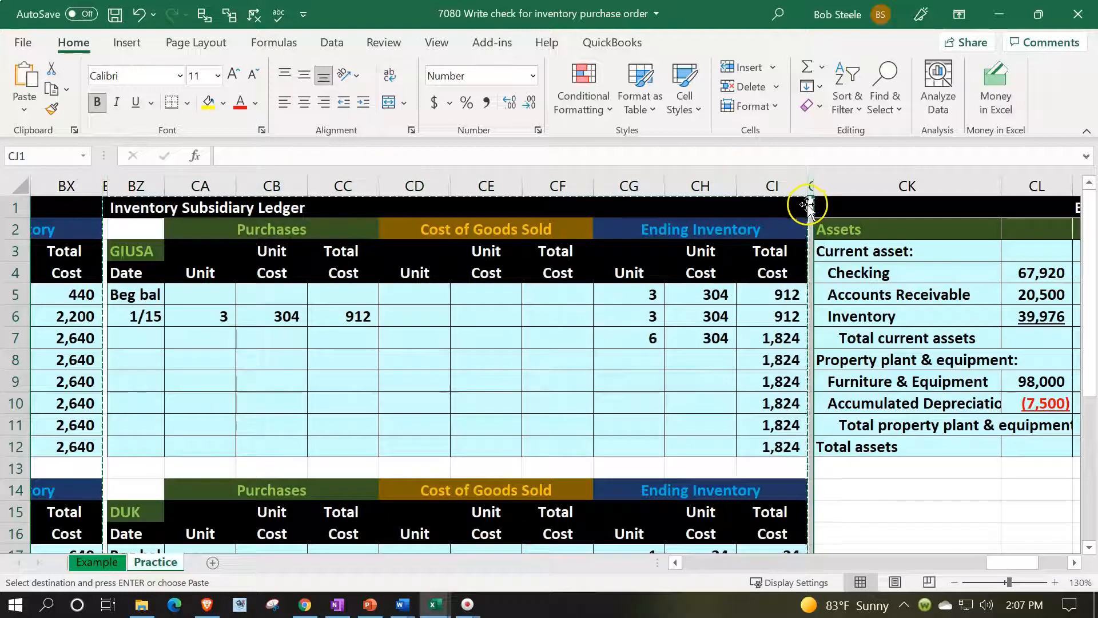
right_click(813, 207)
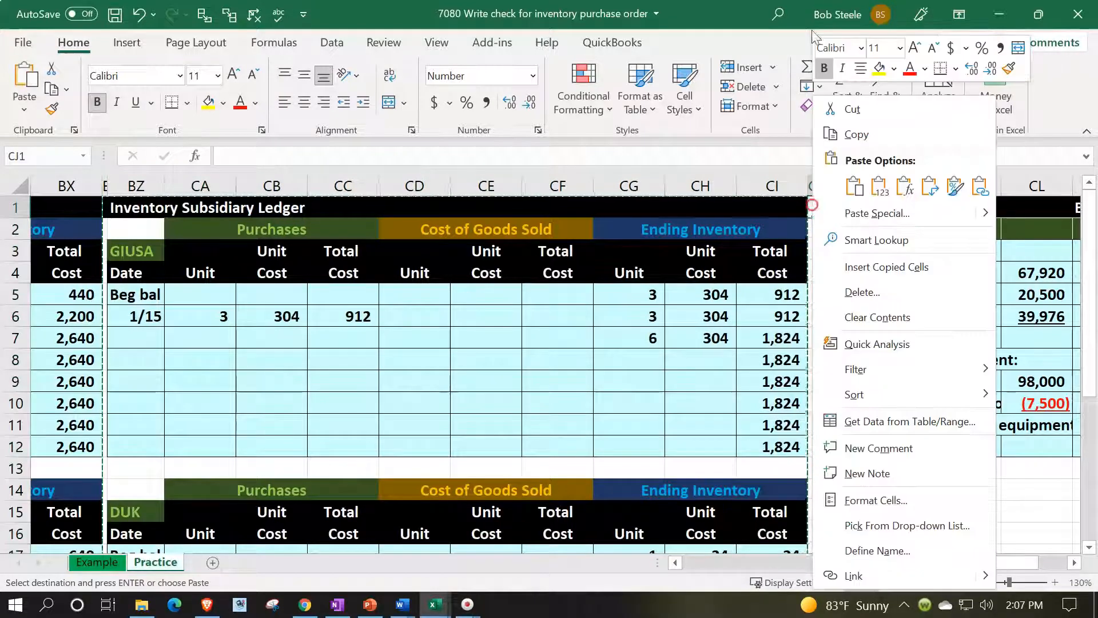
click(848, 267)
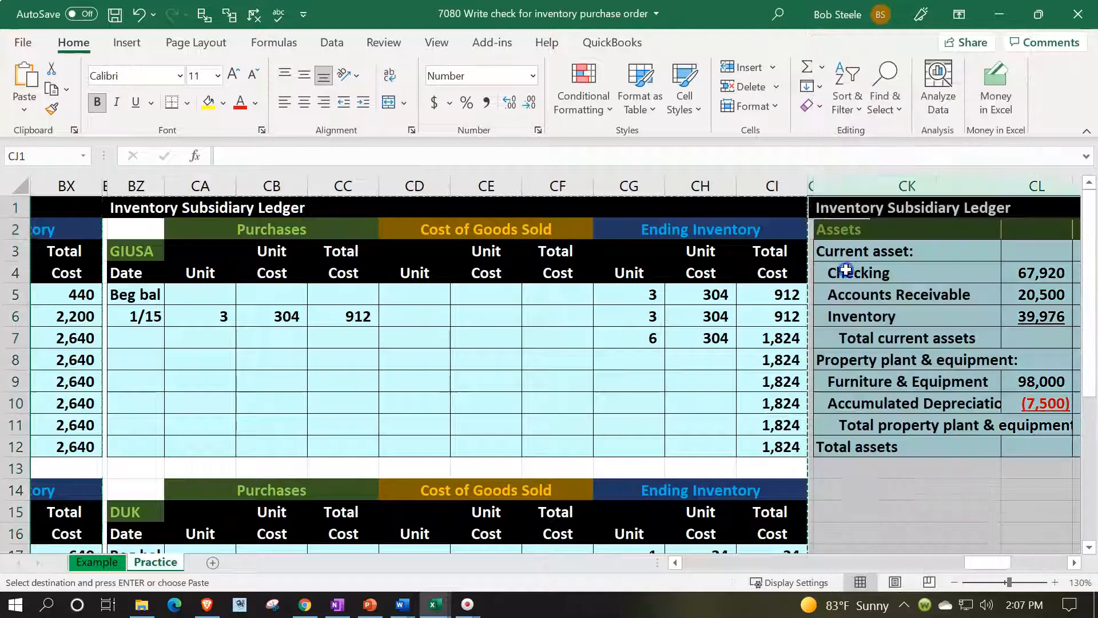
Clear the item name GIUSA from CK3 in the copied ledger block
key(Right)
key(Right)
key(Right)
key(Right)
key(Right)
key(Right)
key(Right)
key(Right)
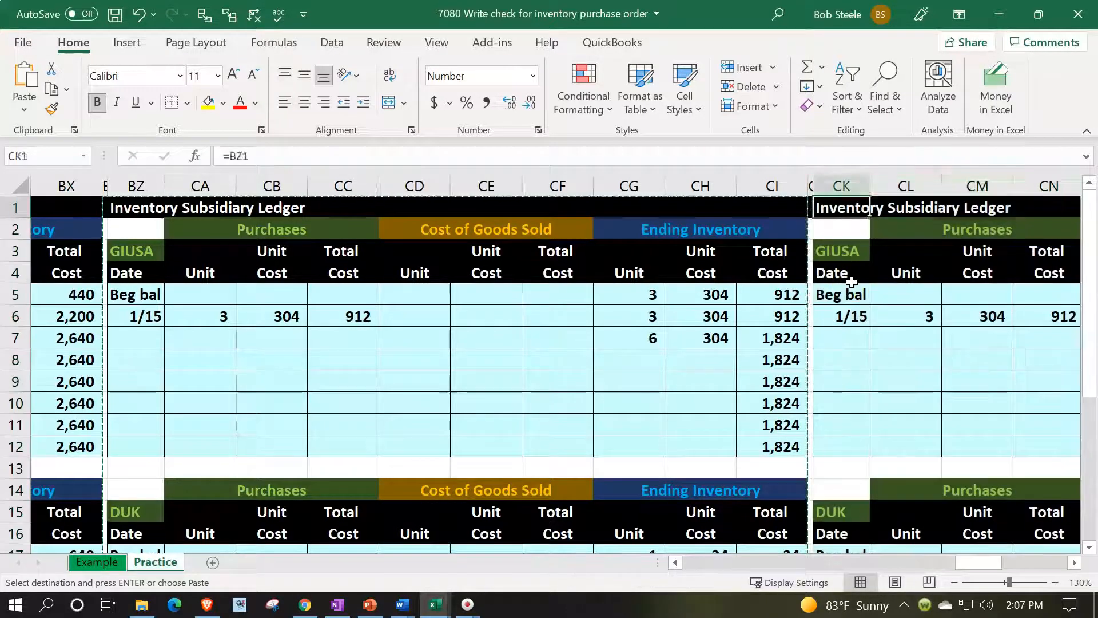
key(Left)
key(Left)
key(Left)
key(Left)
key(Left)
key(Left)
key(Left)
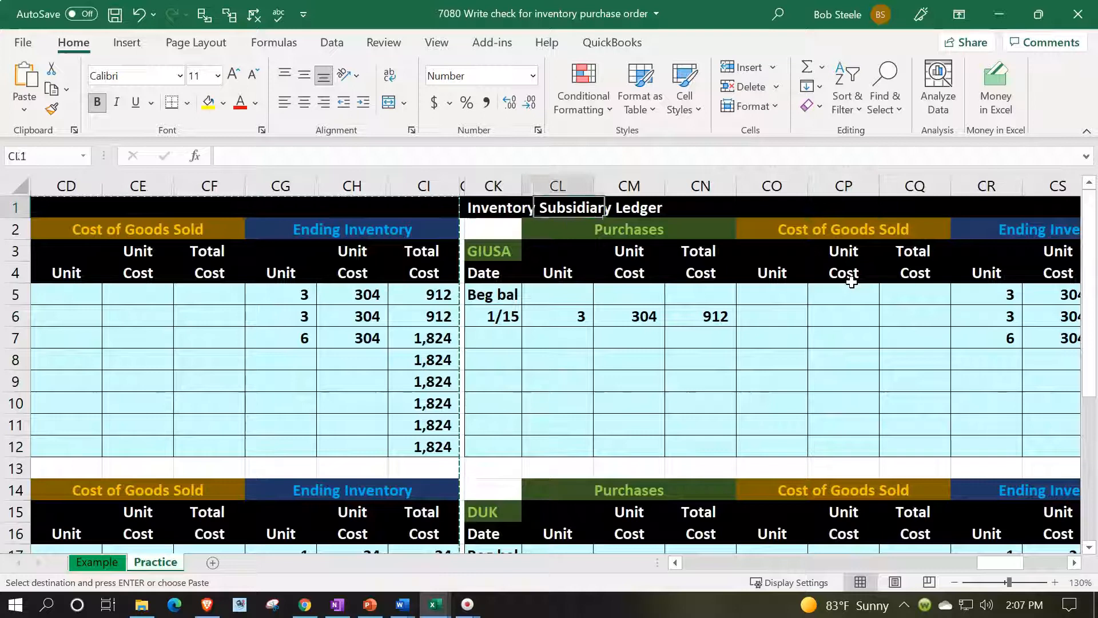
key(Down)
key(Down)
key(Delete)
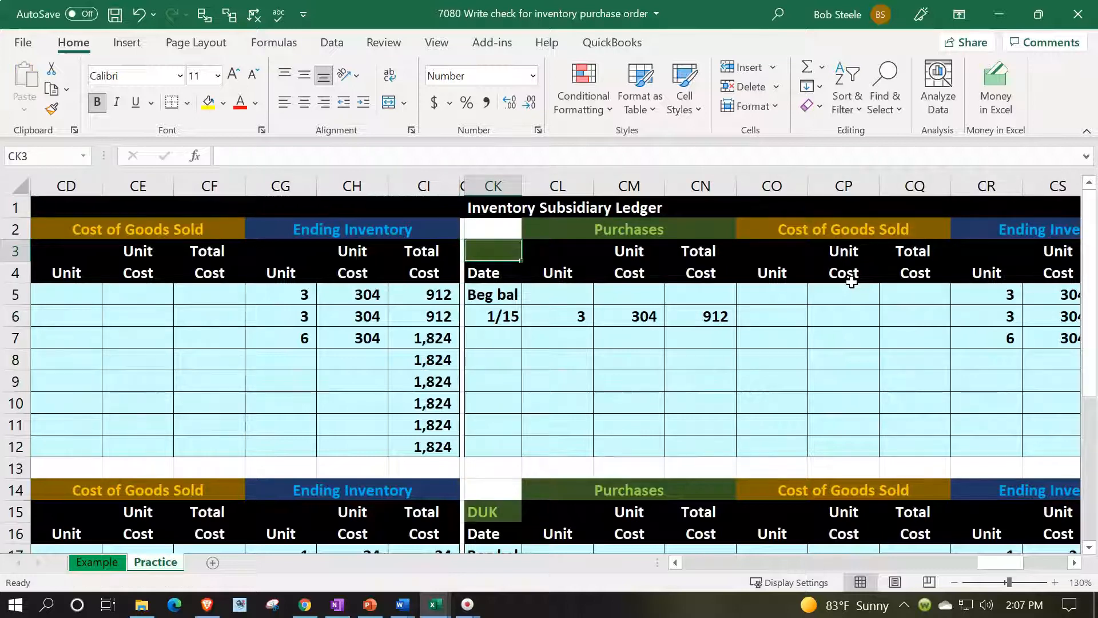
Clear the copied 1/15 purchase line's date, units, unit cost and total cost in CK6:CN6
key(Down)
key(Down)
key(Down)
key(Delete)
key(Right)
key(ctrl+c)
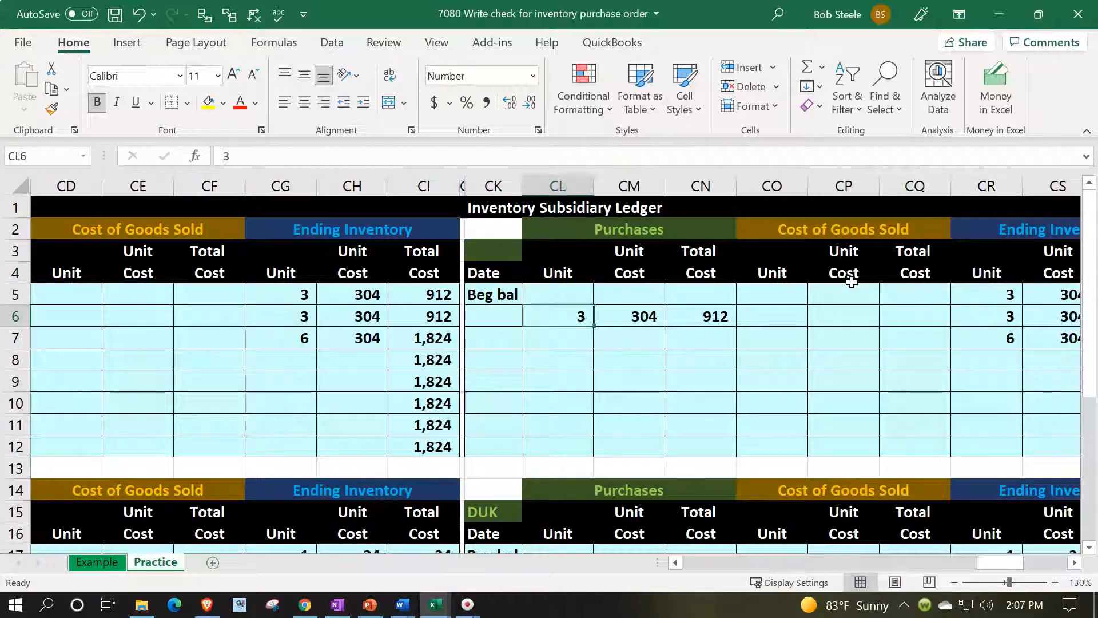
key(Right)
key(Delete)
key(Right)
key(Right)
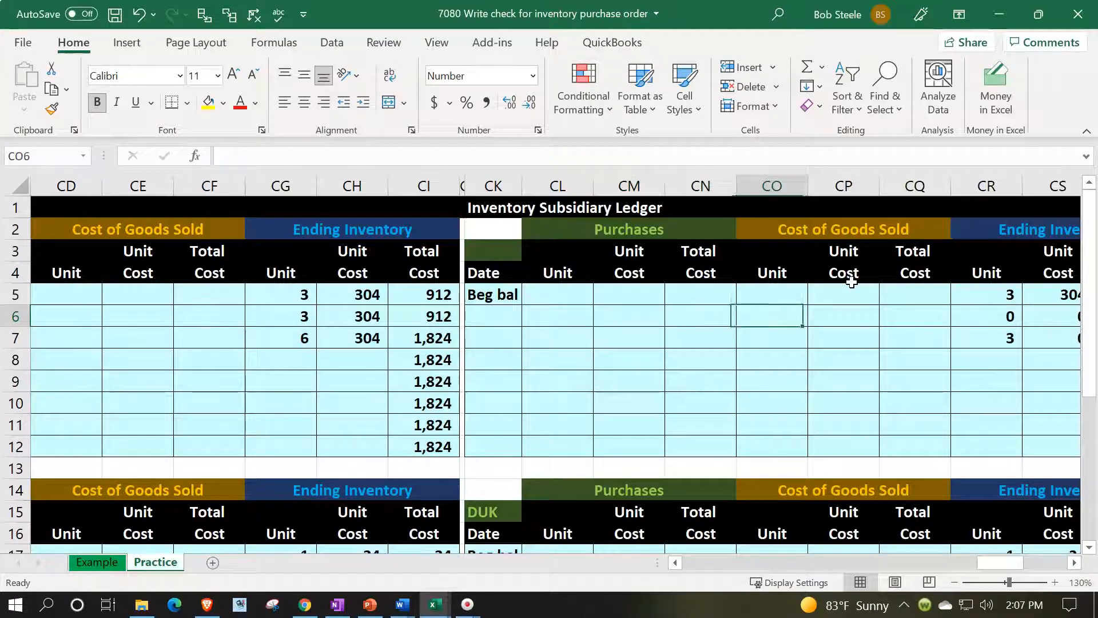
Clear the copied ending inventory units and unit costs in CR5:CS7
key(Right)
key(Right)
key(Right)
key(Right)
scroll(851, 282, right, 4)
drag(709, 296, 740, 328)
key(Delete)
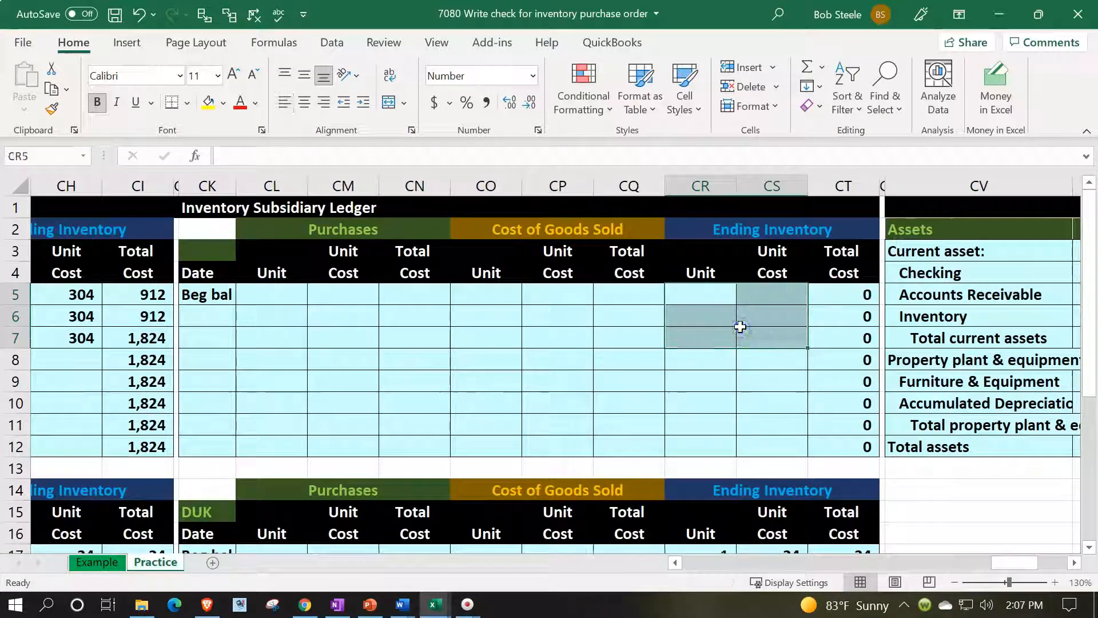
Link each ending inventory total cost in CT6 through CT8 to the cell directly above it
key(Right)
key(Right)
key(Return)
text(+)
key(Up)
key(Return)
text(+)
key(Up)
key(Return)
text(+)
key(Up)
key(Return)
Clear the item name DUK from CK15 and the Beg bal label from CK17 in the copied lower block
scroll(289, 363, down, 2)
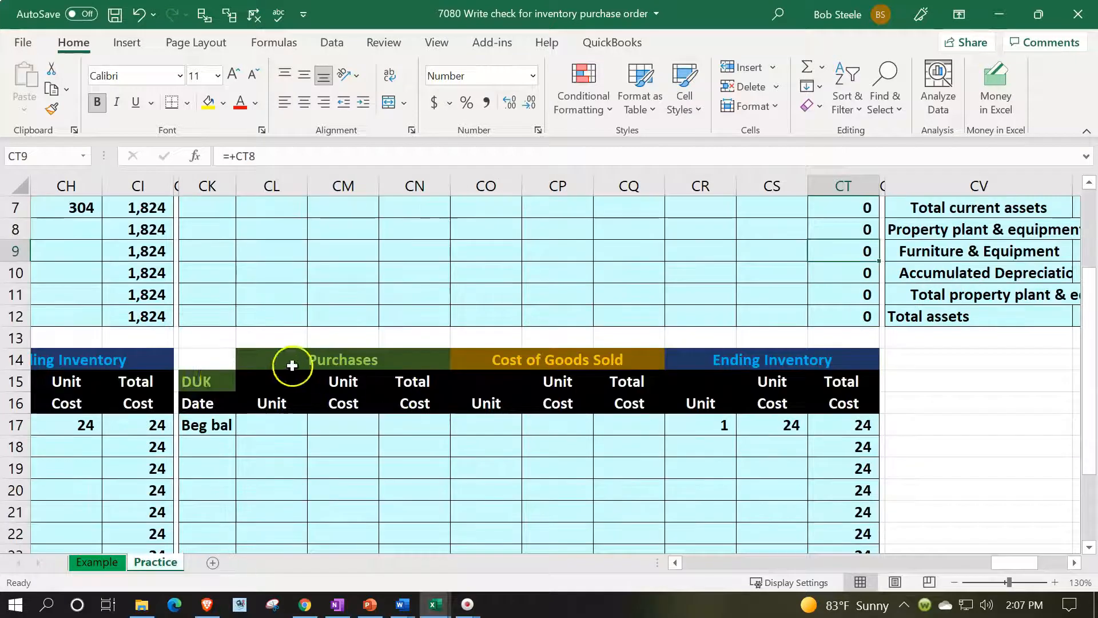
click(221, 379)
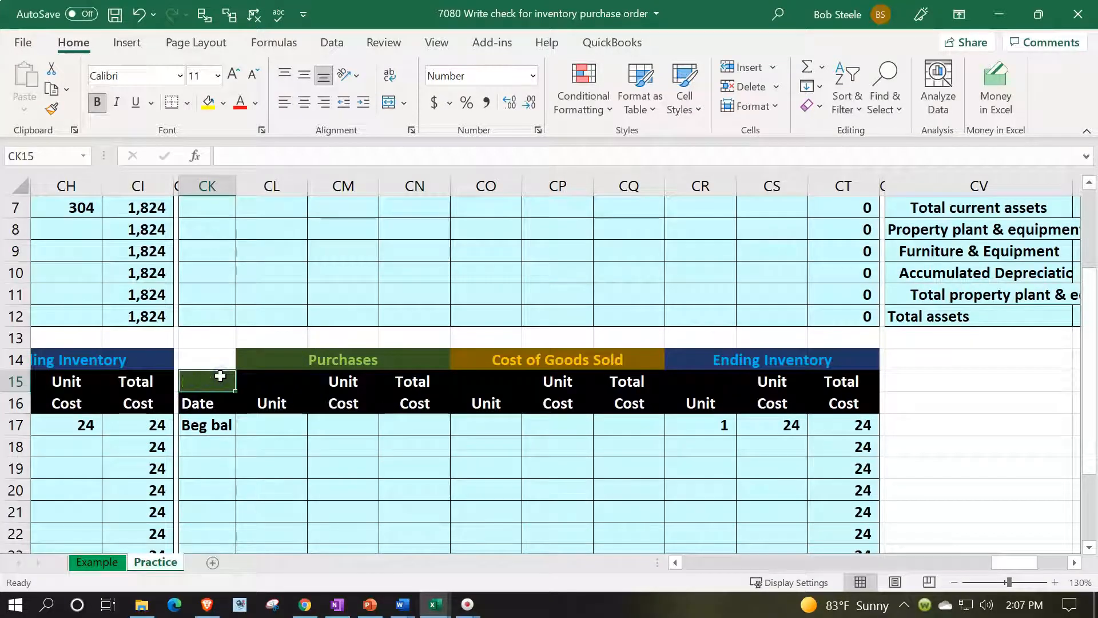
key(Down)
key(Down)
key(Delete)
Clear the copied beginning inventory units in CR17 and unit cost in CS17
key(Right)
key(Right)
key(Right)
key(Right)
key(Right)
key(Right)
key(Right)
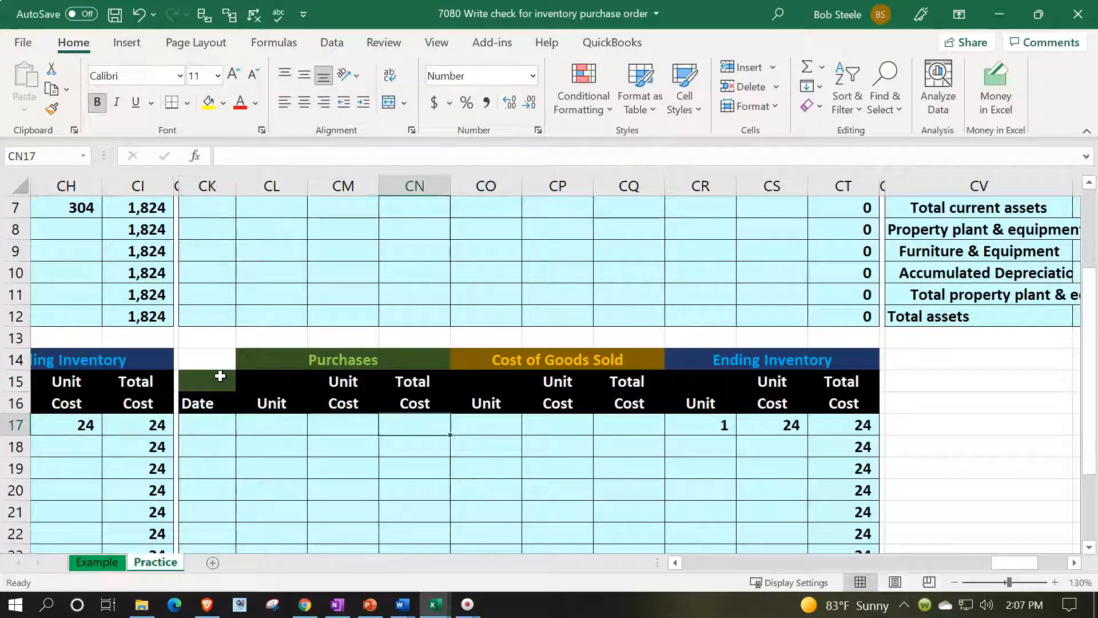
key(Delete)
key(Right)
key(End)
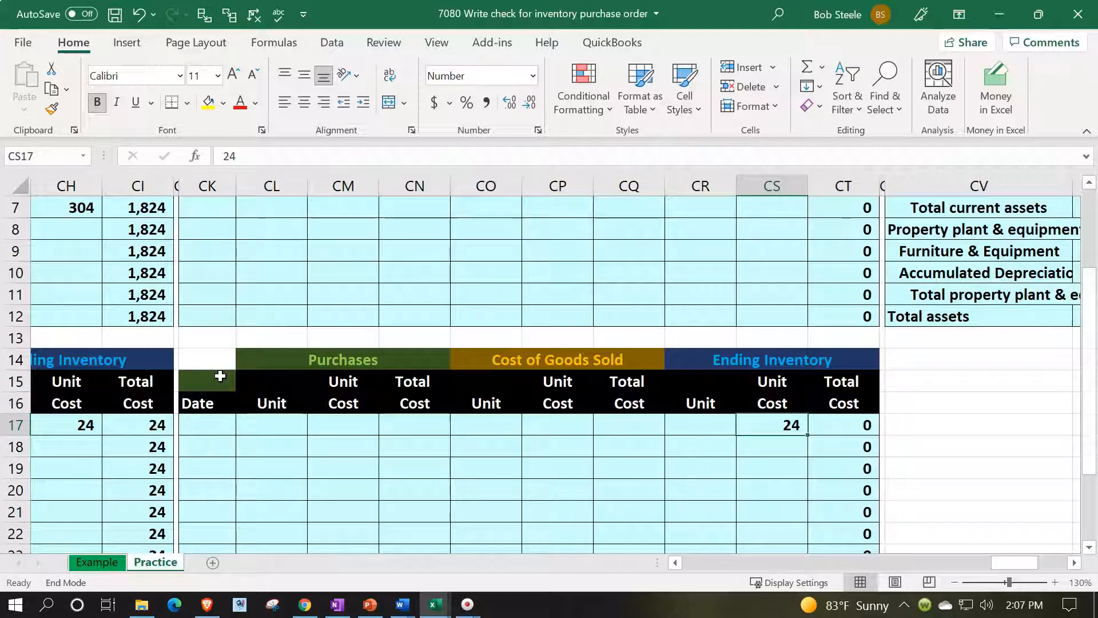
key(Delete)
Set the total cost in CT17 to 0, then enter +CT17 in CT18 and fill it down to CT21
key(Right)
text(0)
key(Return)
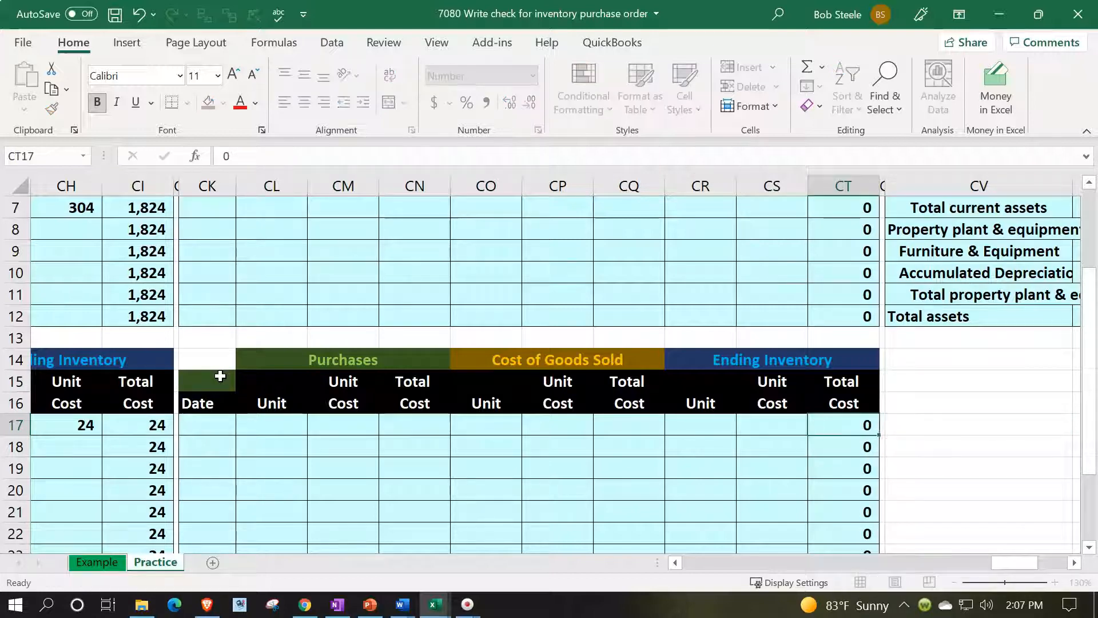
text(+)
key(Up)
key(Return)
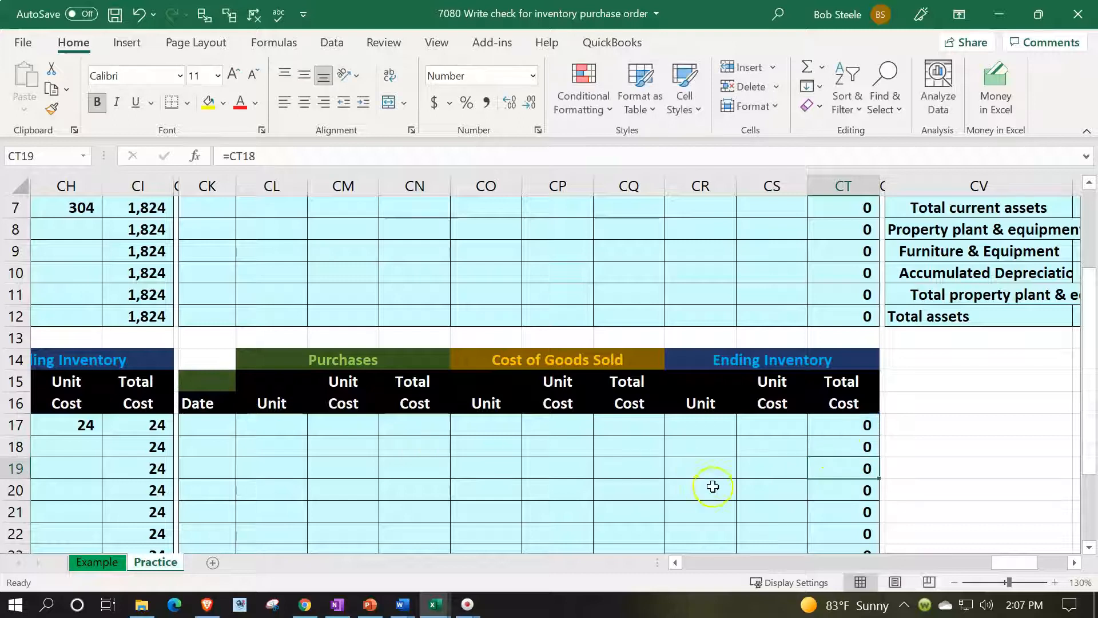
click(867, 451)
drag(878, 456, 876, 520)
Name the new upper ledger block GSB in CK3
scroll(747, 438, up, 1)
scroll(748, 439, up, 2)
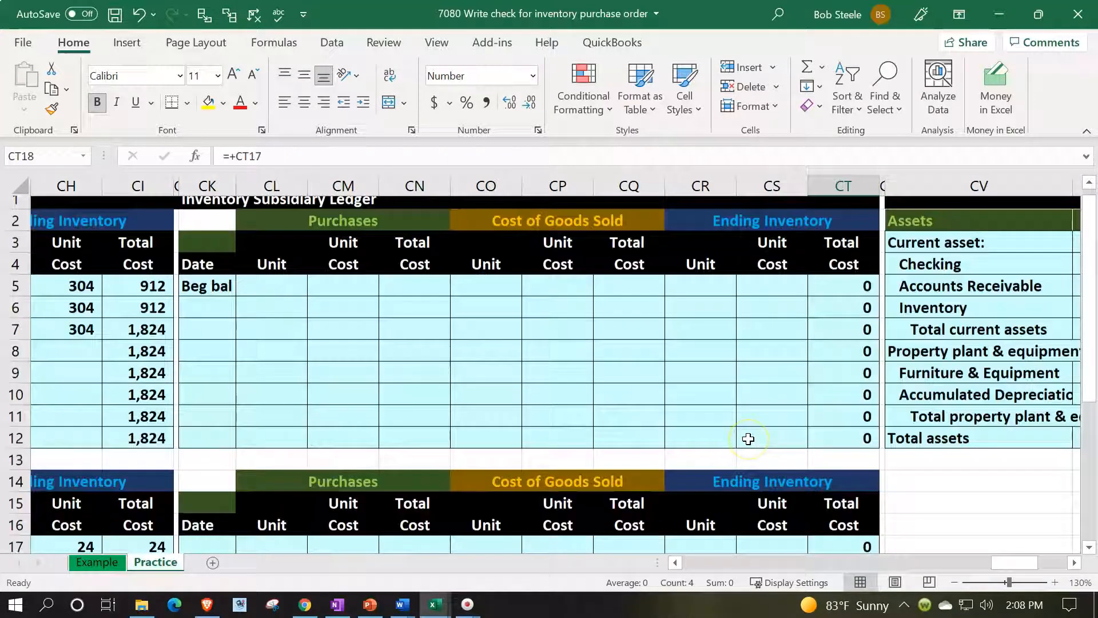
click(221, 252)
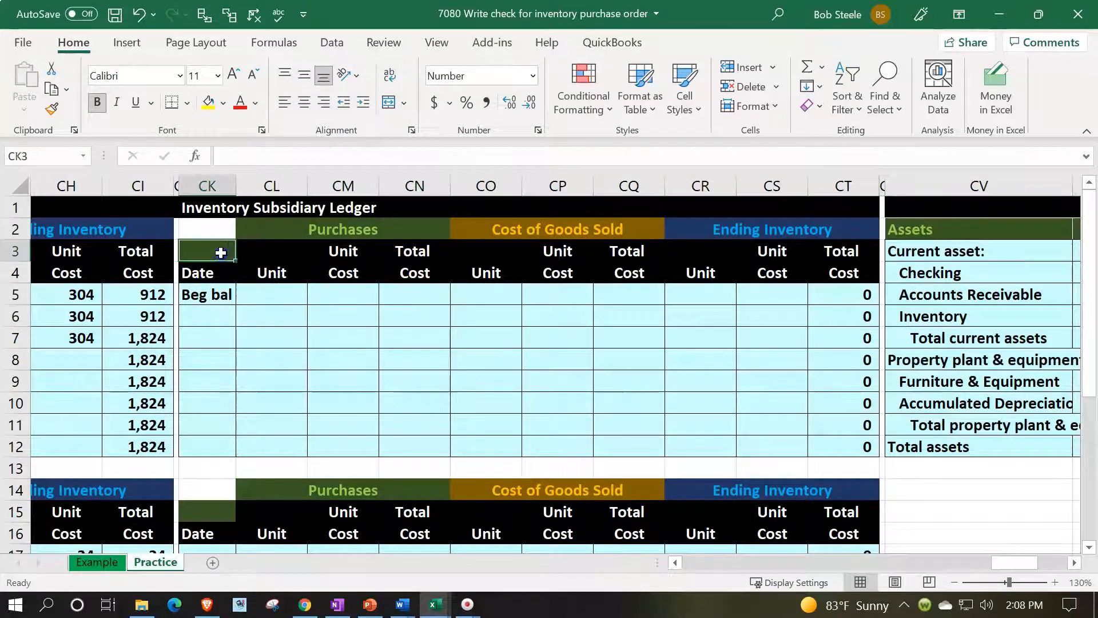
text(GS)
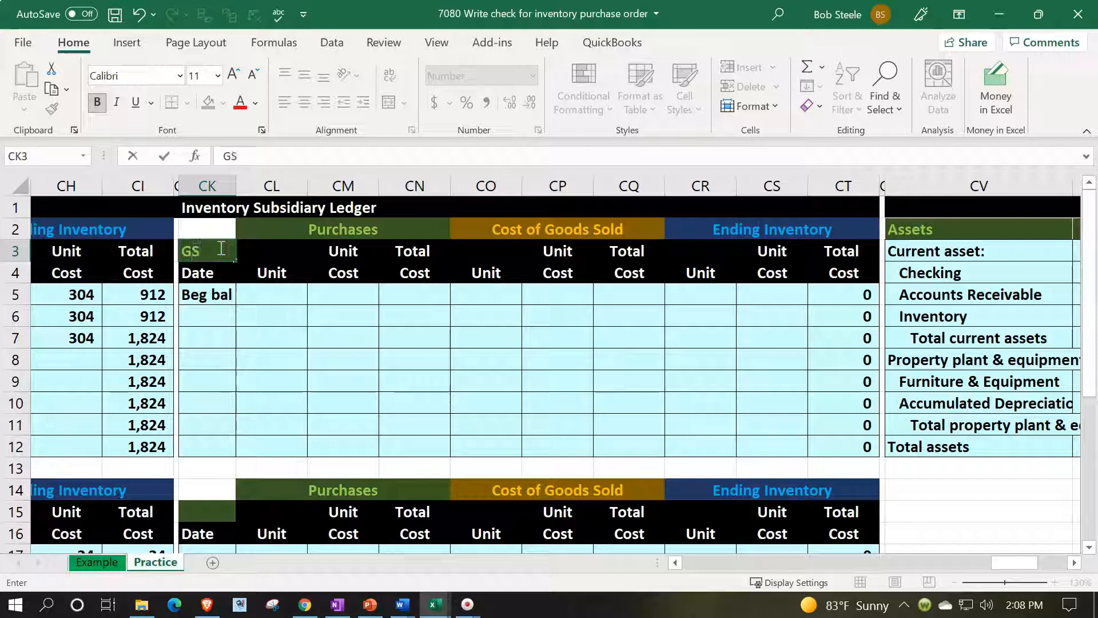
key(Return)
Start the GSB purchase line in row 6 by entering the date 1/15 in CK6
key(Return)
key(Return)
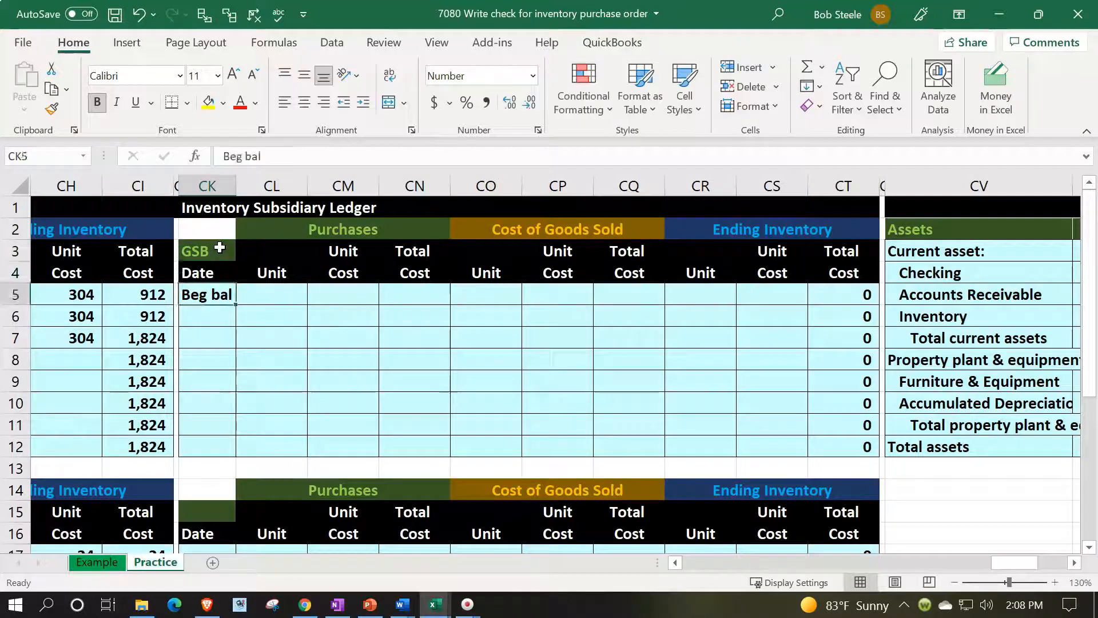
text(1/15)
key(Return)
key(Right)
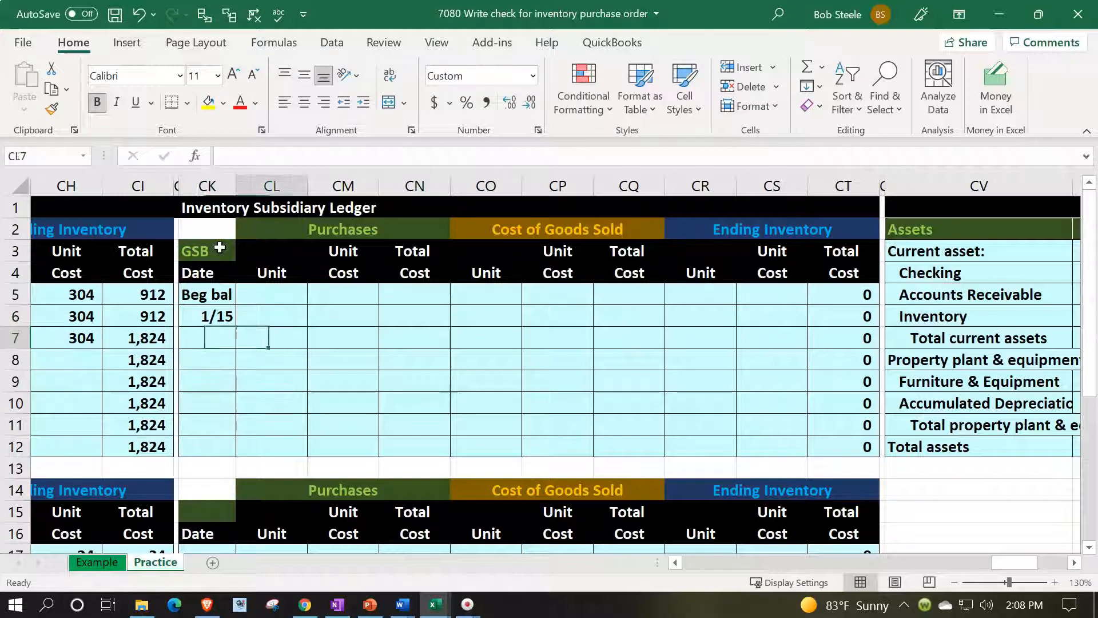
Enter 10 purchased units in CL6 and a unit cost of 598 in CM6 for the GSB 1/15 purchase
key(Up)
text(10)
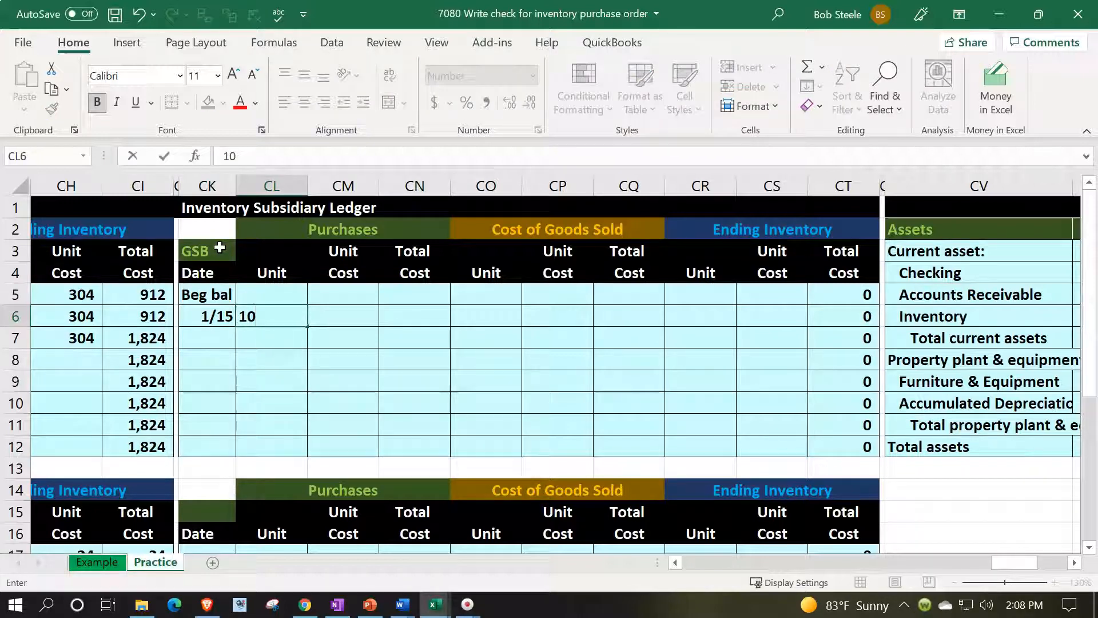
key(Tab)
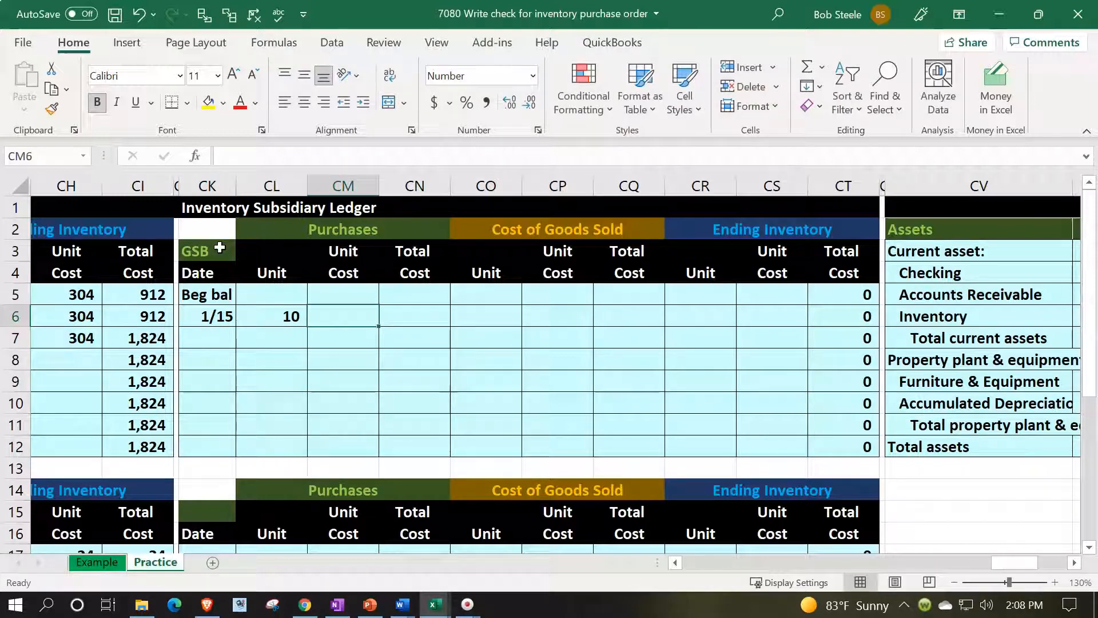
text(598)
key(Tab)
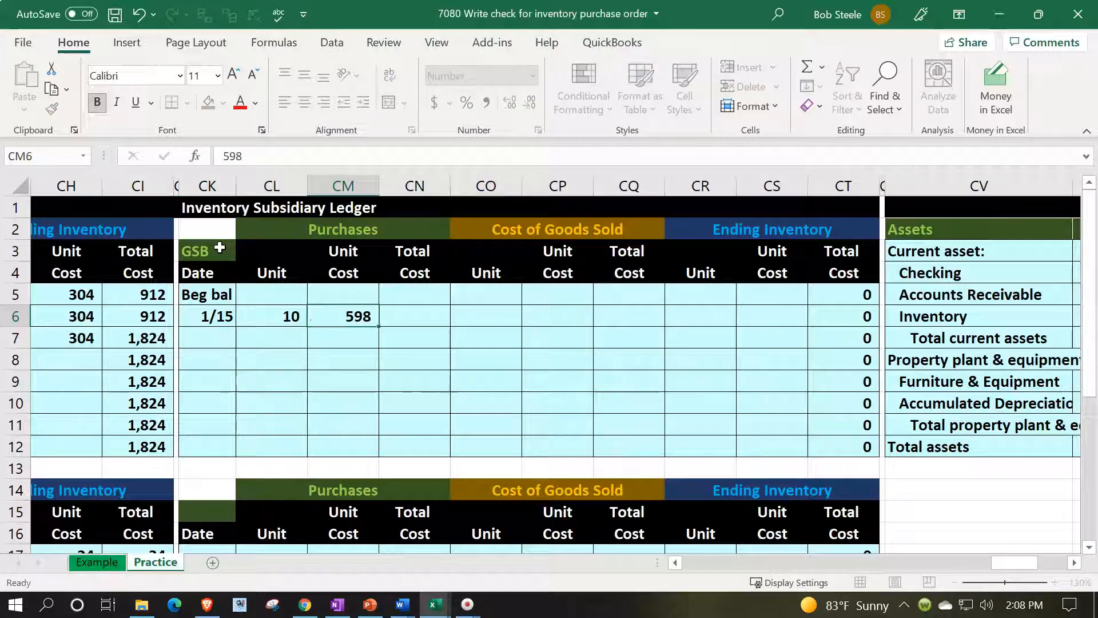
Calculate the GSB purchase total cost in CN6 by multiplying CL6 by CM6
text(+)
key(Left)
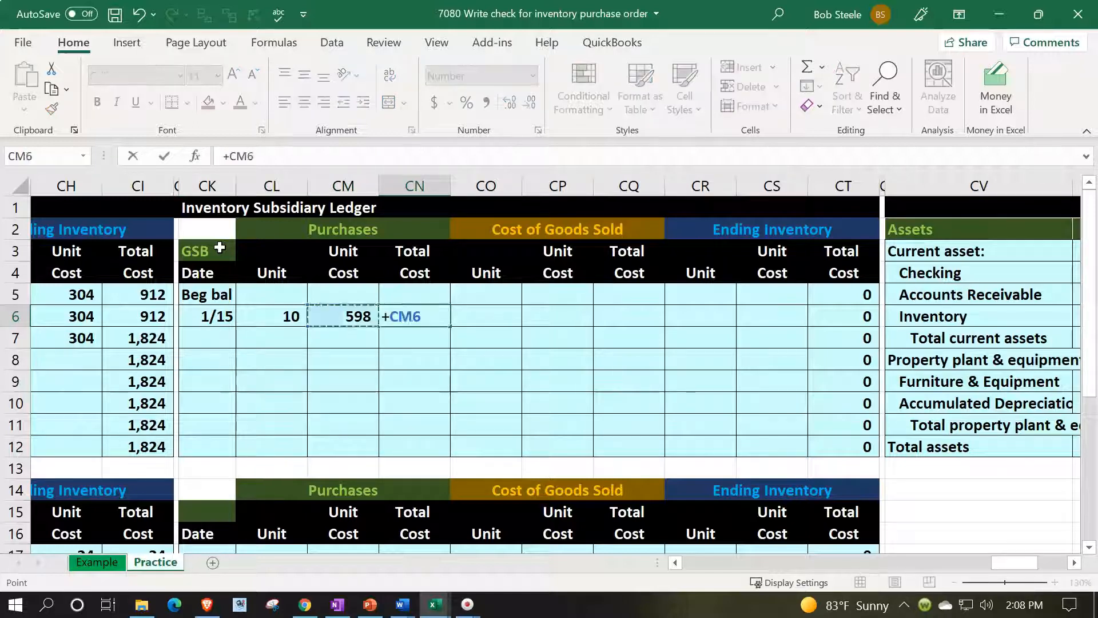
key(Left)
text(*)
key(Left)
key(Return)
Link the GSB ending inventory units in CR6 to the purchased units in CL6
key(Right)
key(Right)
key(Right)
key(Right)
key(Right)
key(Right)
key(Up)
text(+)
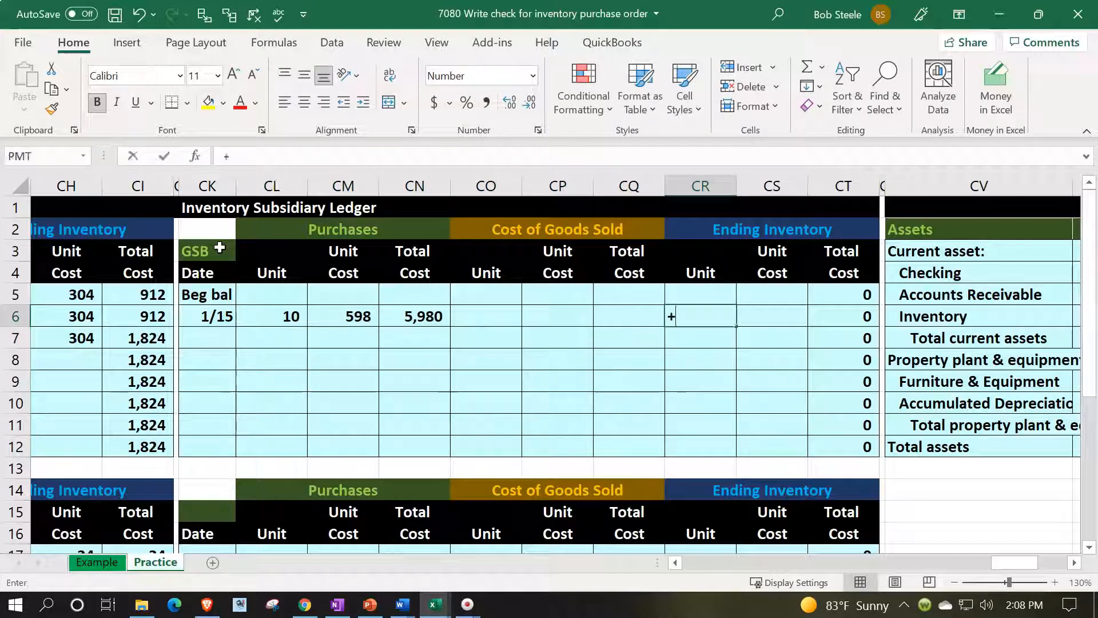
key(Left)
key(Left)
key(Left)
key(Left)
key(Left)
key(Left)
text(+)
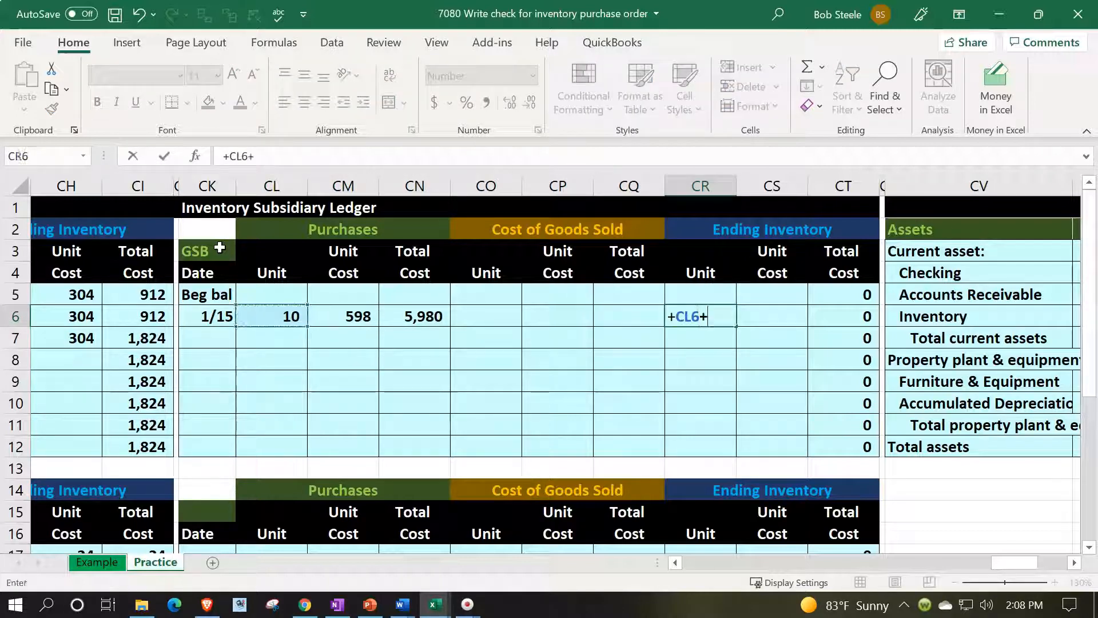
key(Return)
Link the GSB ending inventory unit cost in CS6 to the purchase unit cost in CM6
key(Right)
key(Up)
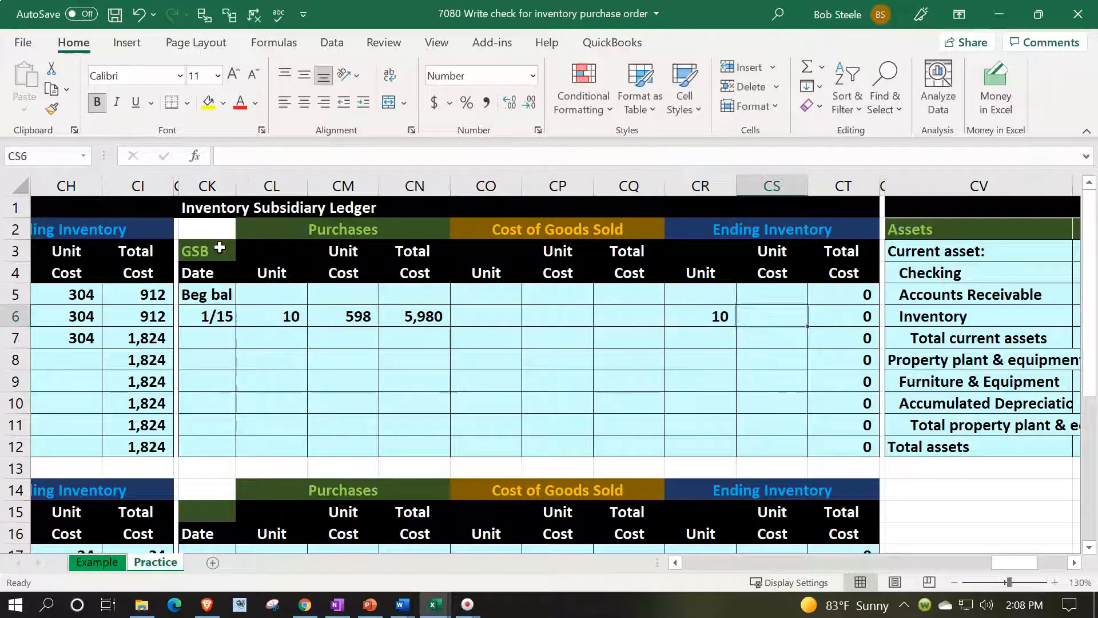
text(+)
key(Left)
key(Left)
key(Left)
key(Left)
key(Left)
key(Left)
key(Return)
Calculate the GSB ending inventory total cost in CT6 by multiplying CR6 by CS6
key(Right)
key(Up)
text(+)
key(Left)
key(Left)
text(*)
key(Right)
key(Return)
key(Left)
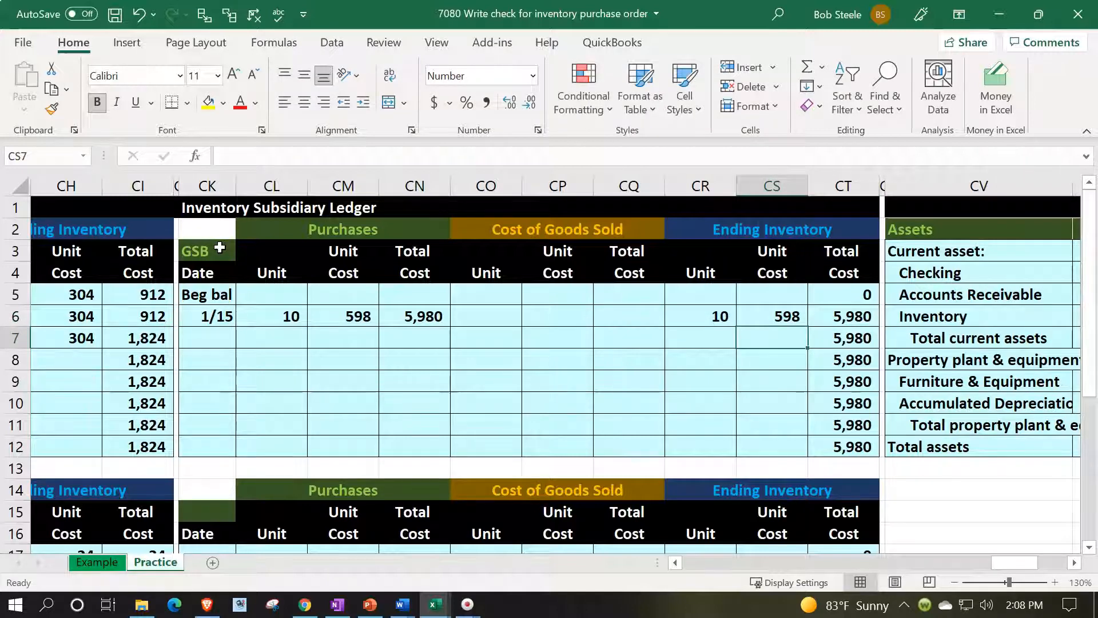
Check the combined total of the 1/15 GIUSA and GSB purchase costs in CC6 and CN6
scroll(257, 315, left, 2)
click(392, 361)
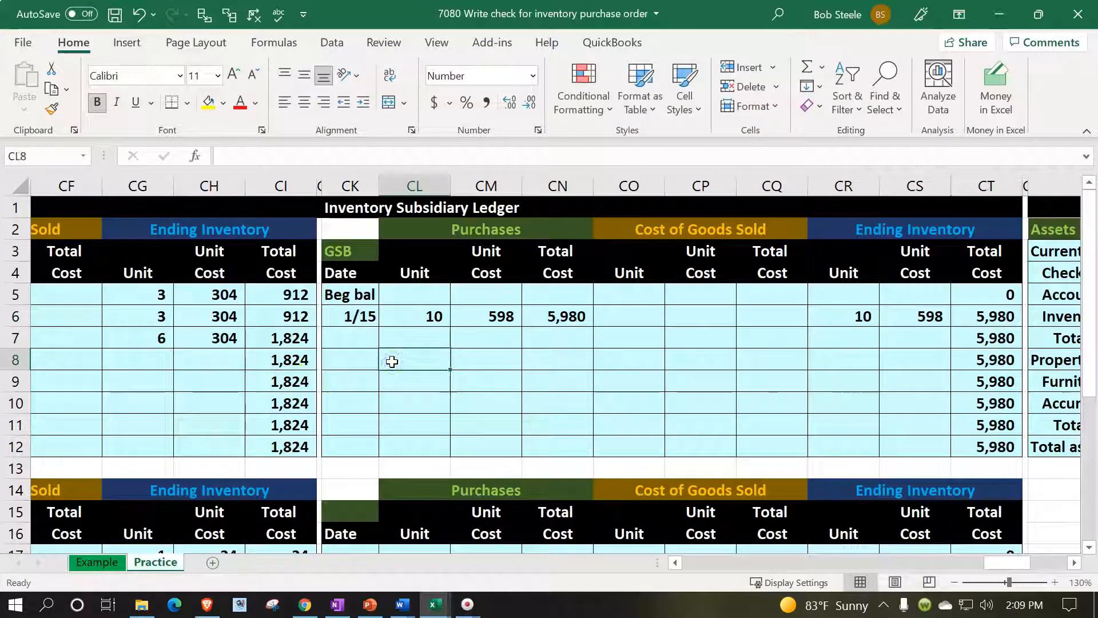
key(Left)
key(Left)
key(Left)
key(Left)
key(Left)
key(Left)
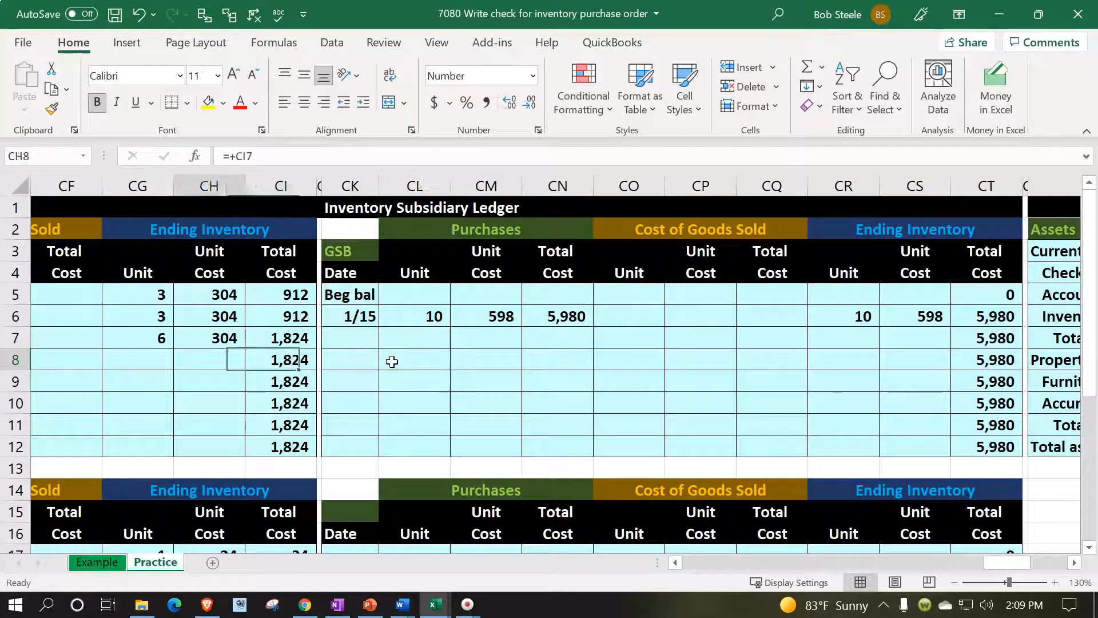
key(Left)
key(Left)
key(Left)
key(Left)
key(Left)
key(Left)
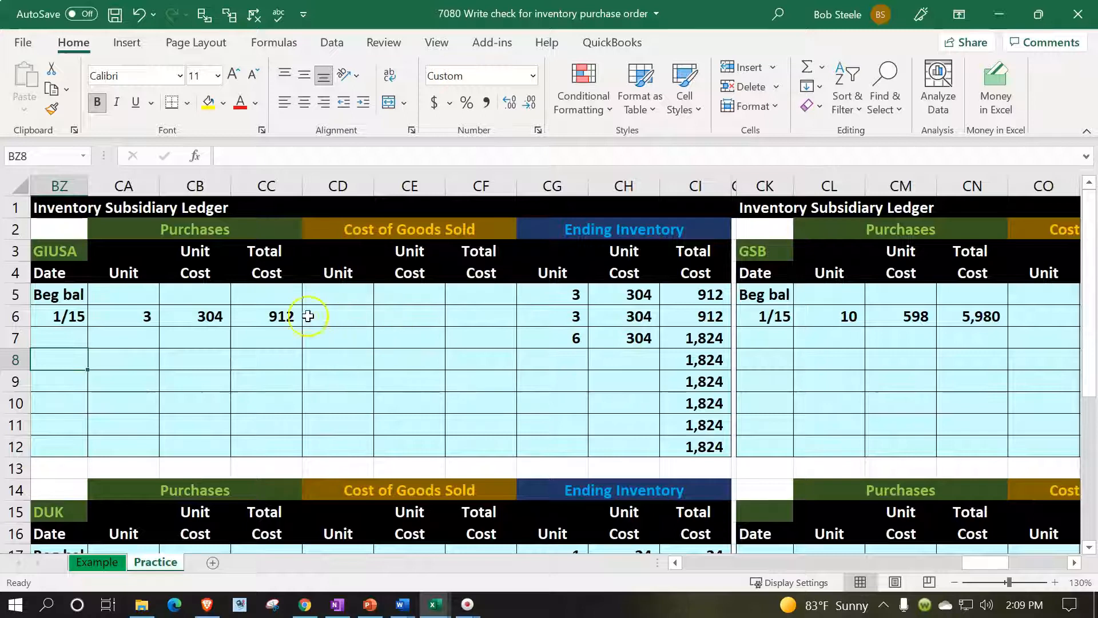
click(286, 317)
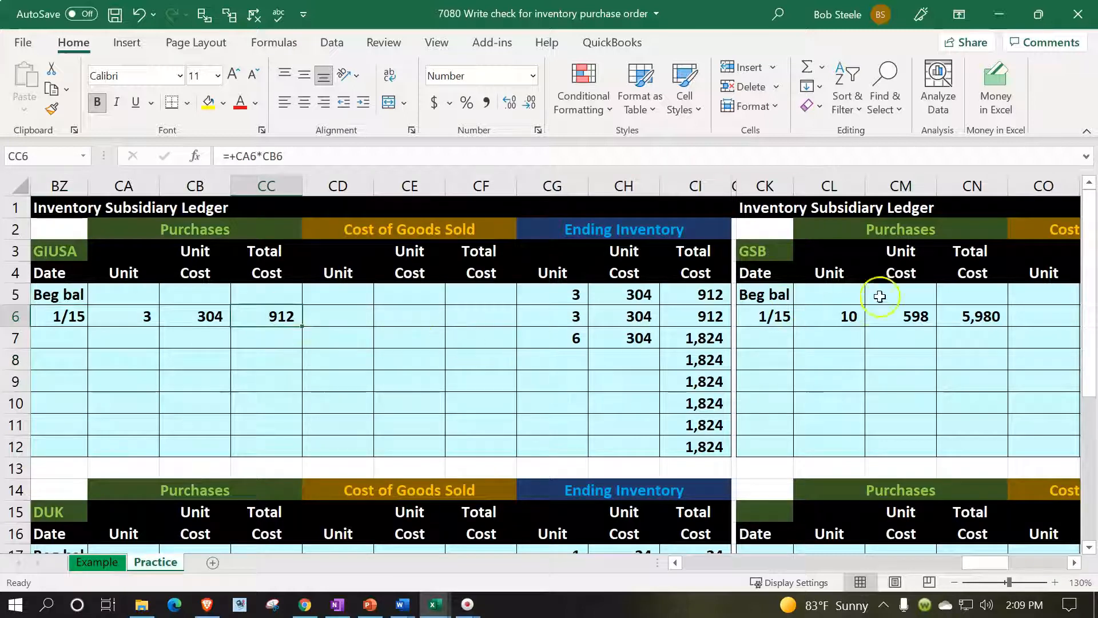
ctrl+click(981, 319)
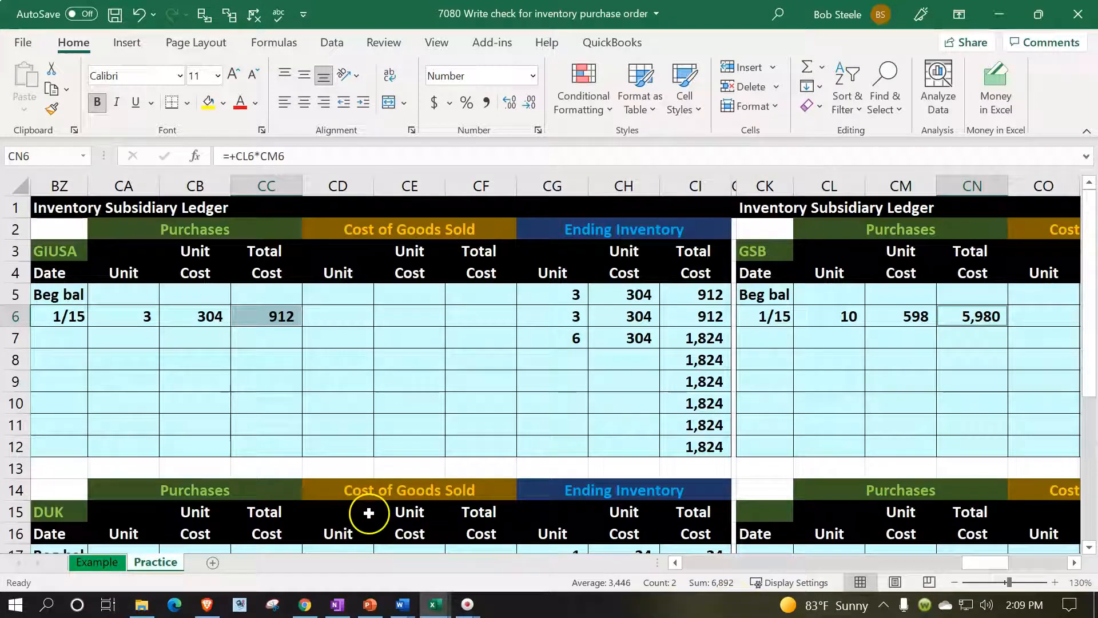
Add the GSB ending inventory total CT12 to the subsidiary ledger total formula in BD1
click(247, 384)
click(121, 331)
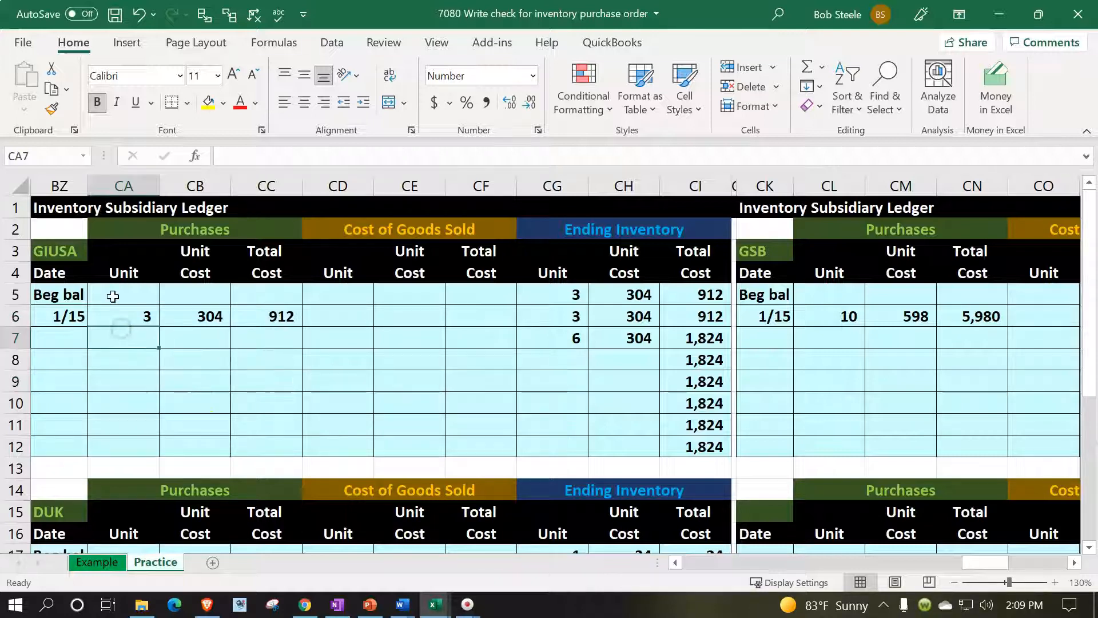
key(Left)
key(Left)
key(Left)
key(Left)
key(Left)
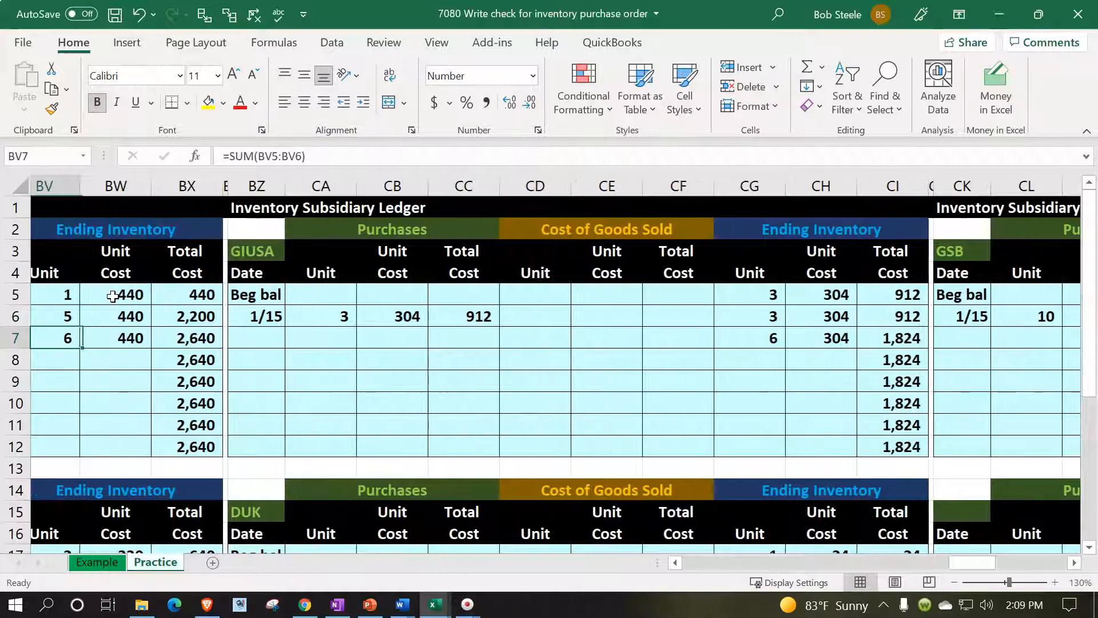
key(Left)
key(Left)
key(Left)
key(Left)
key(Left)
key(Left)
key(Left)
key(Left)
key(Left)
key(Left)
key(Left)
key(Left)
key(Left)
key(Left)
key(Left)
key(Left)
key(Left)
key(Left)
key(Left)
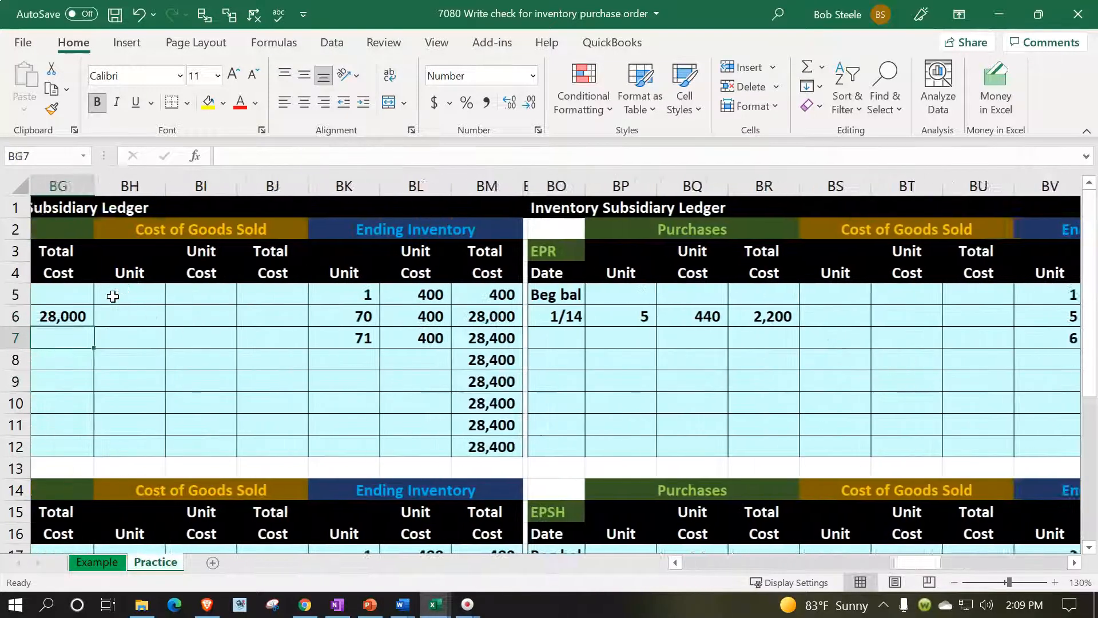
click(61, 206)
double_click(61, 204)
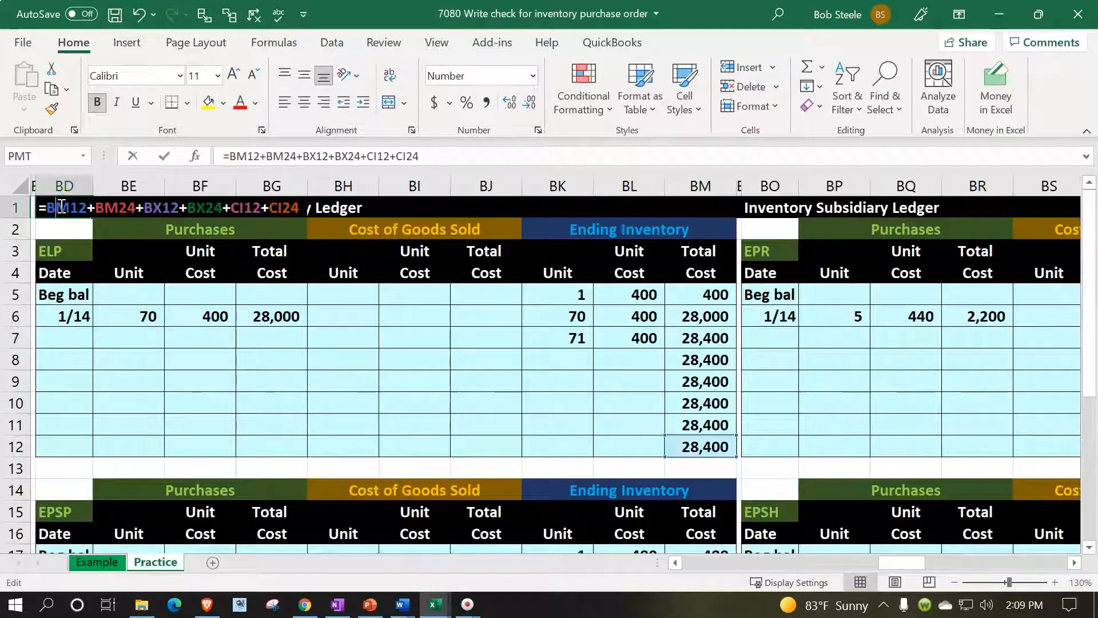
click(306, 208)
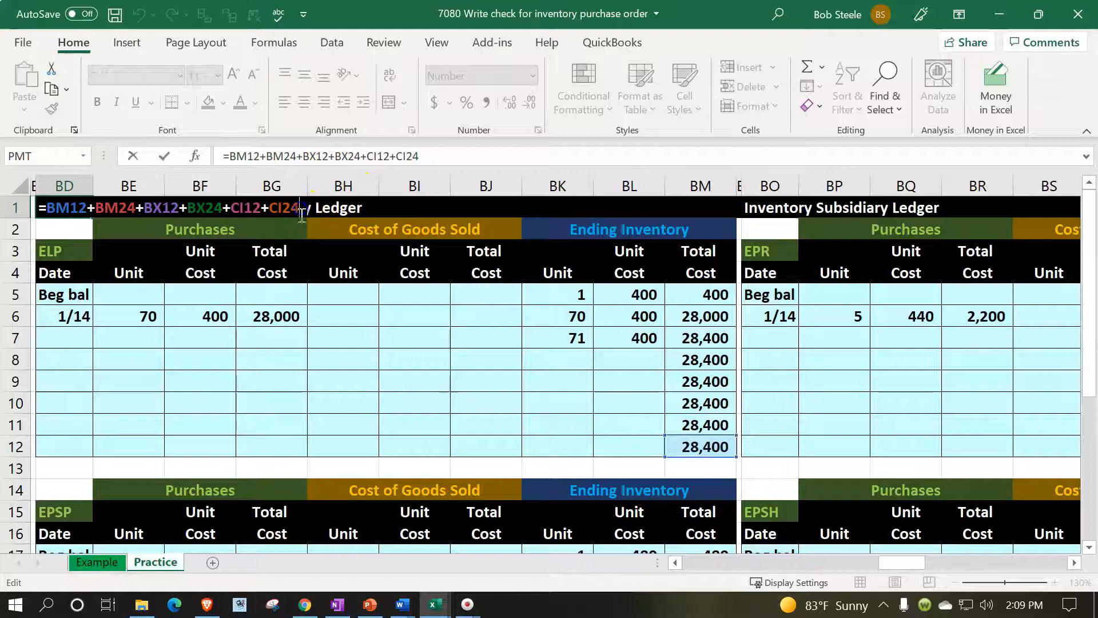
text(+)
click(444, 426)
key(Right)
key(Right)
key(Right)
key(Right)
key(Right)
key(Right)
key(Right)
key(Right)
key(Right)
key(Right)
key(Right)
key(Right)
key(Right)
key(Right)
key(Right)
key(Right)
key(Right)
key(Right)
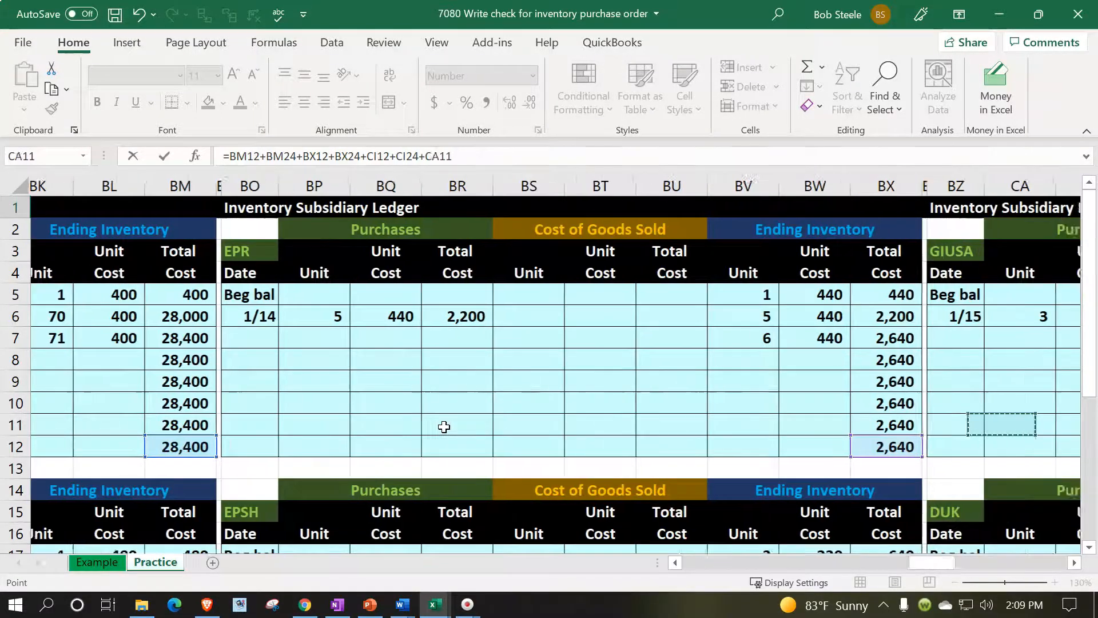
key(Right)
key(Right)
key(Right)
key(Right)
key(Right)
key(Right)
key(Right)
key(Right)
key(Right)
key(Right)
key(Right)
key(Right)
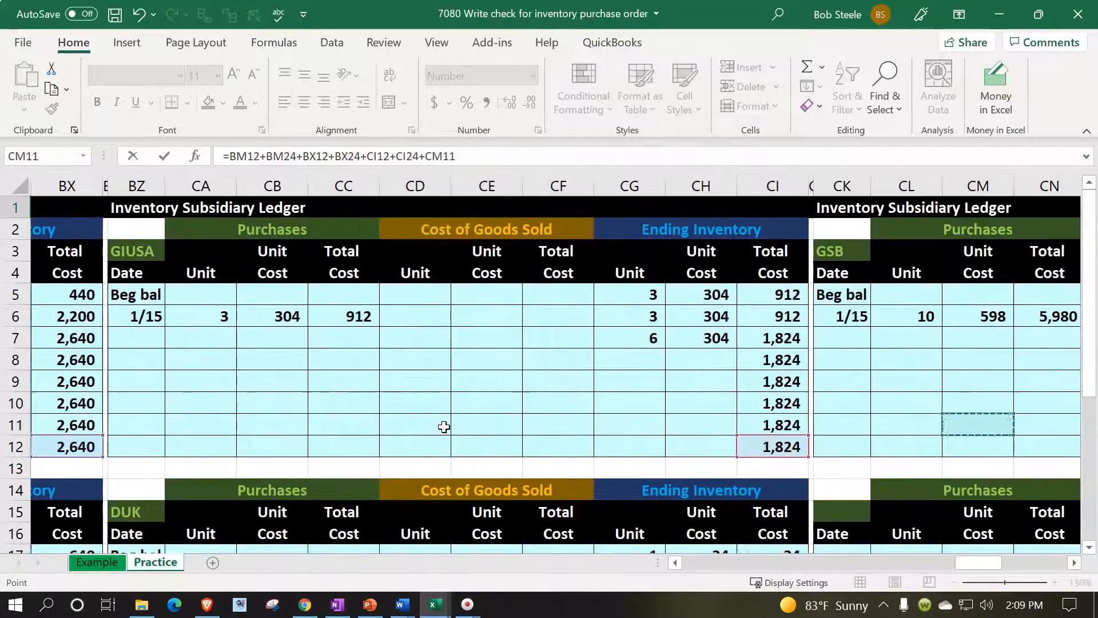
key(Right)
key(Right)
key(Right)
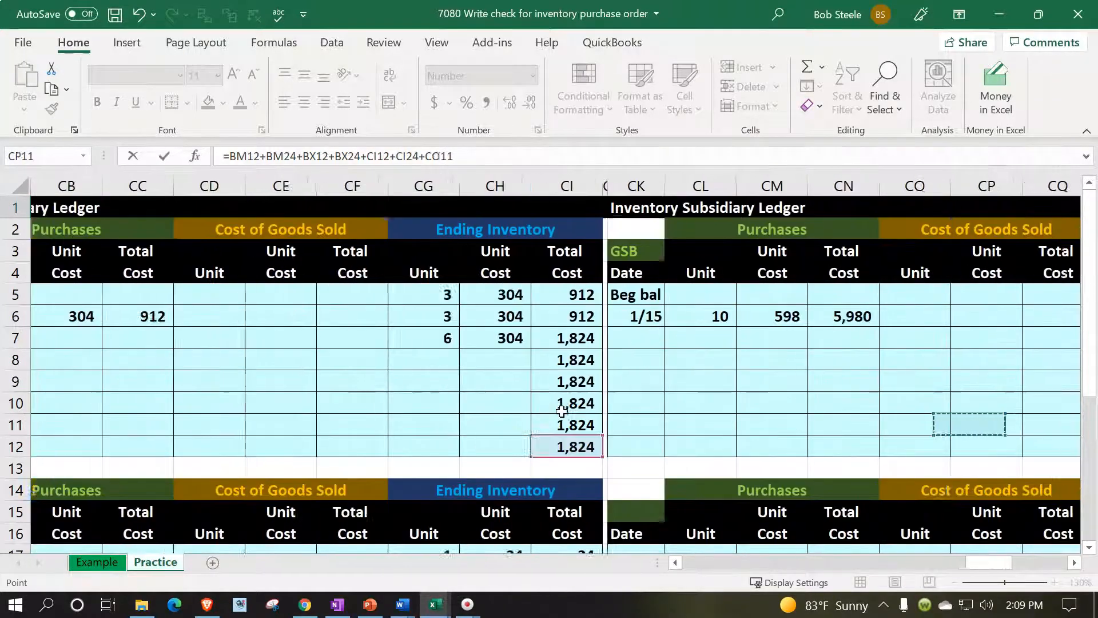
key(Right)
key(Right)
key(Right)
key(Right)
key(Right)
key(Right)
key(Right)
key(Right)
key(Right)
scroll(592, 403, down, 1)
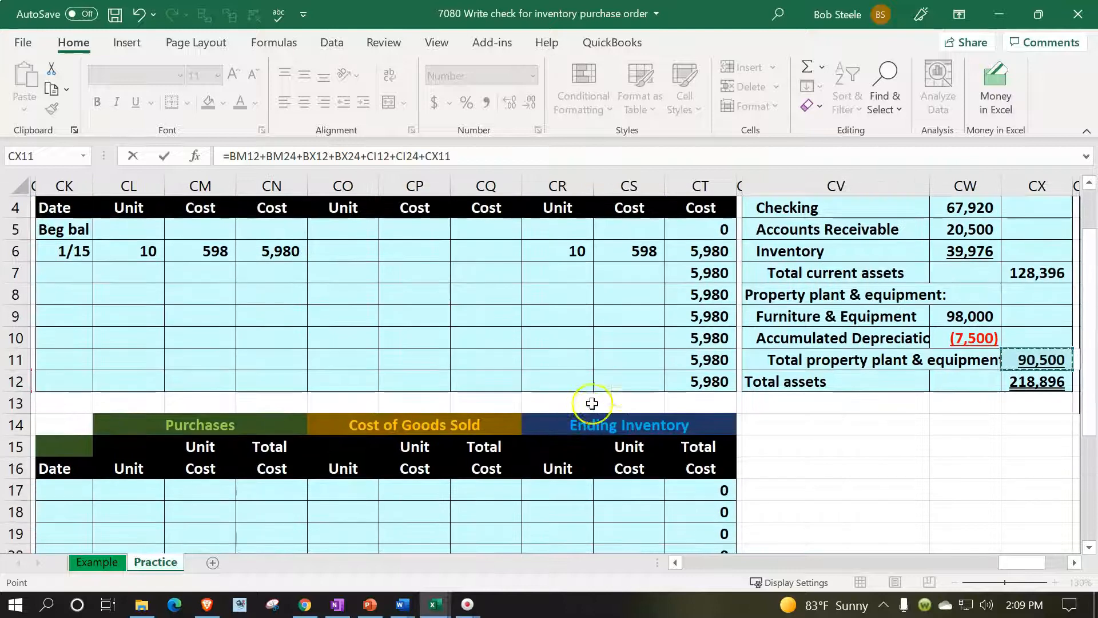
click(676, 378)
Append the lower ledger block's ending total CT24 to the BD1 formula and complete it
text(+)
scroll(677, 378, down, 3)
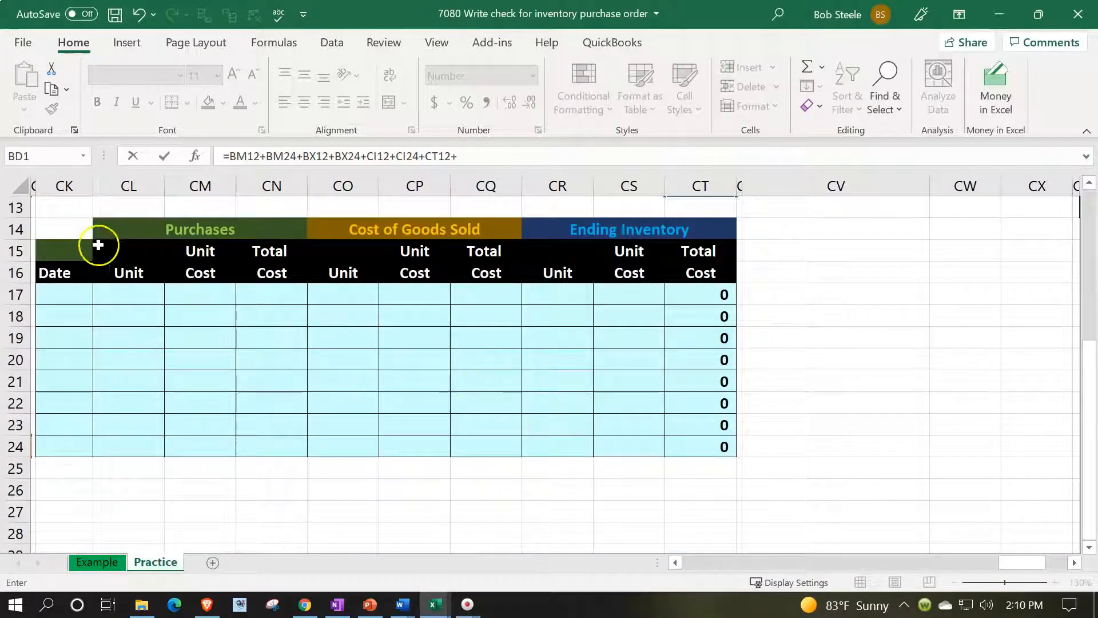
click(695, 445)
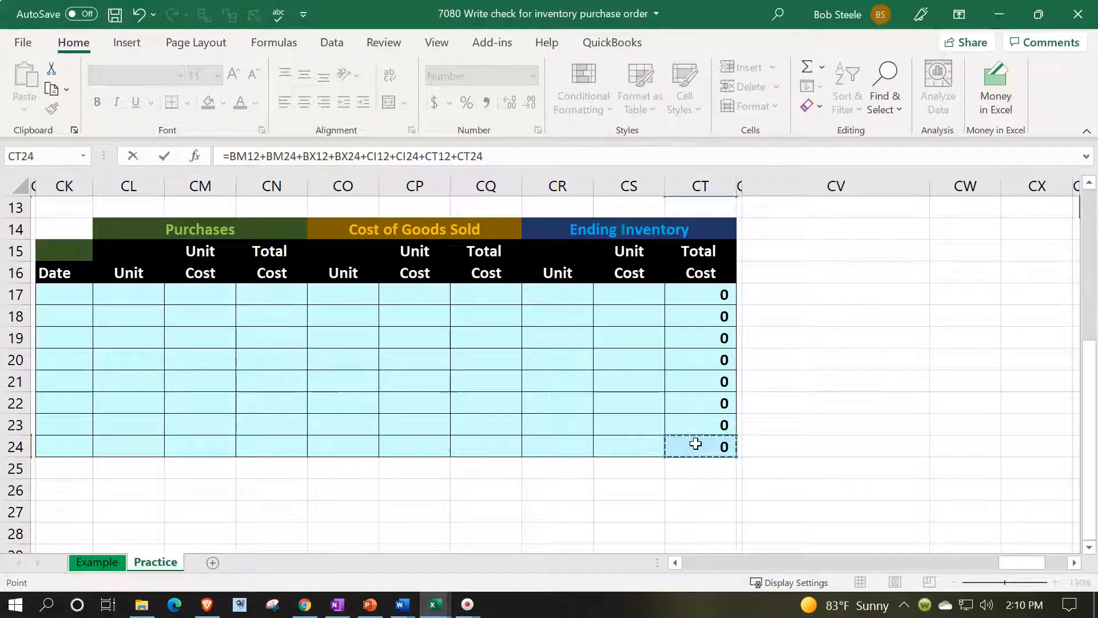
key(Return)
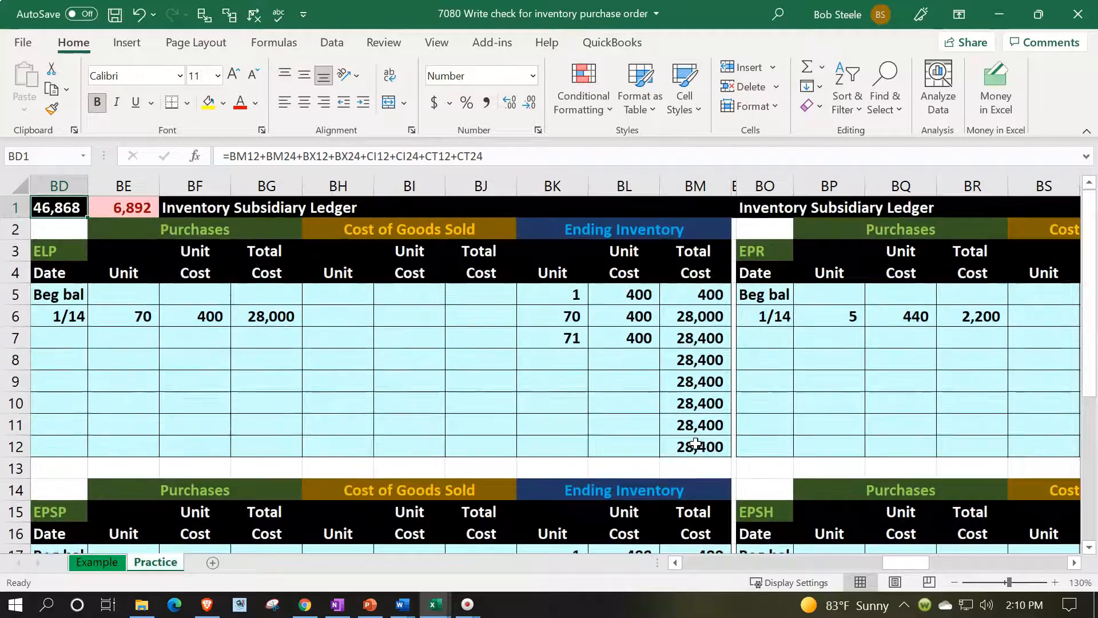
Examine the difference in BE1 between the subsidiary ledger total in BD1 and the balance in N6
scroll(695, 443, left, 3)
key(Right)
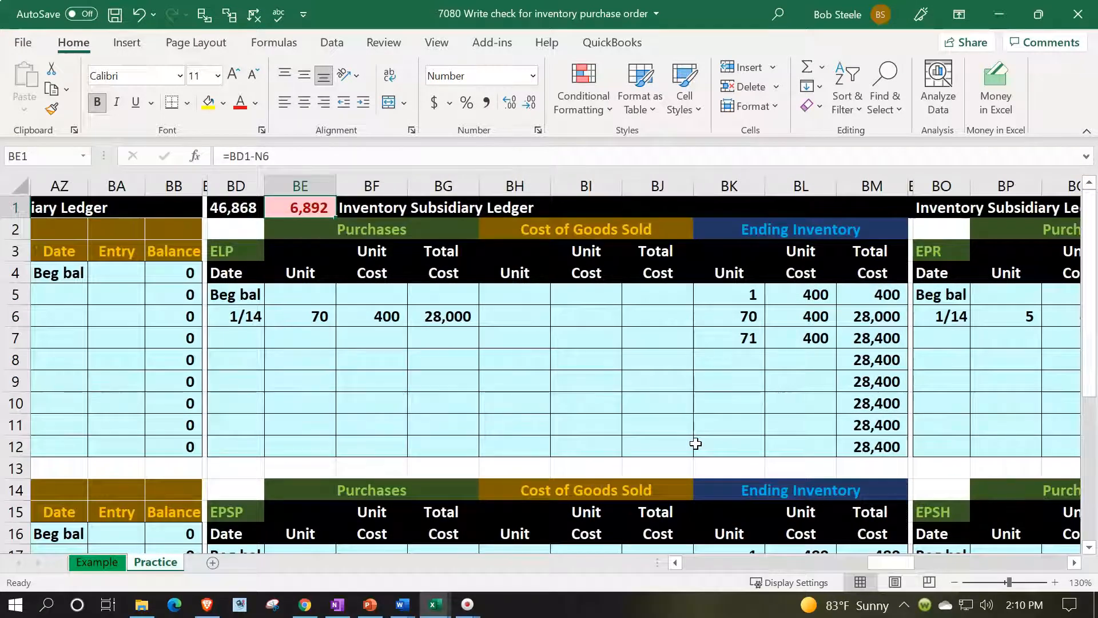
key(Down)
key(Down)
key(Down)
key(Down)
key(Down)
key(Down)
key(Down)
key(Down)
key(Down)
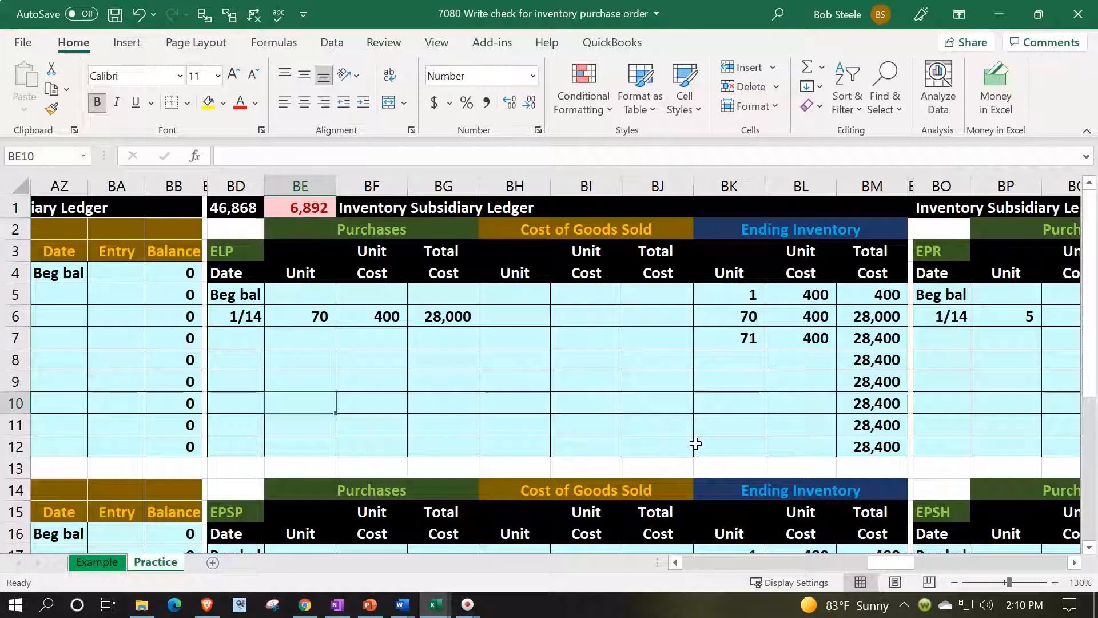
Enter the date 1/15 in F20 to begin a new journal entry below the 1/14 inventory purchase
key(Left)
key(Left)
key(Left)
key(Left)
key(Left)
key(Left)
key(Left)
key(Left)
key(Left)
key(Left)
key(Left)
key(Left)
key(Left)
key(Left)
key(Left)
key(Left)
key(Left)
key(Left)
key(Left)
key(Left)
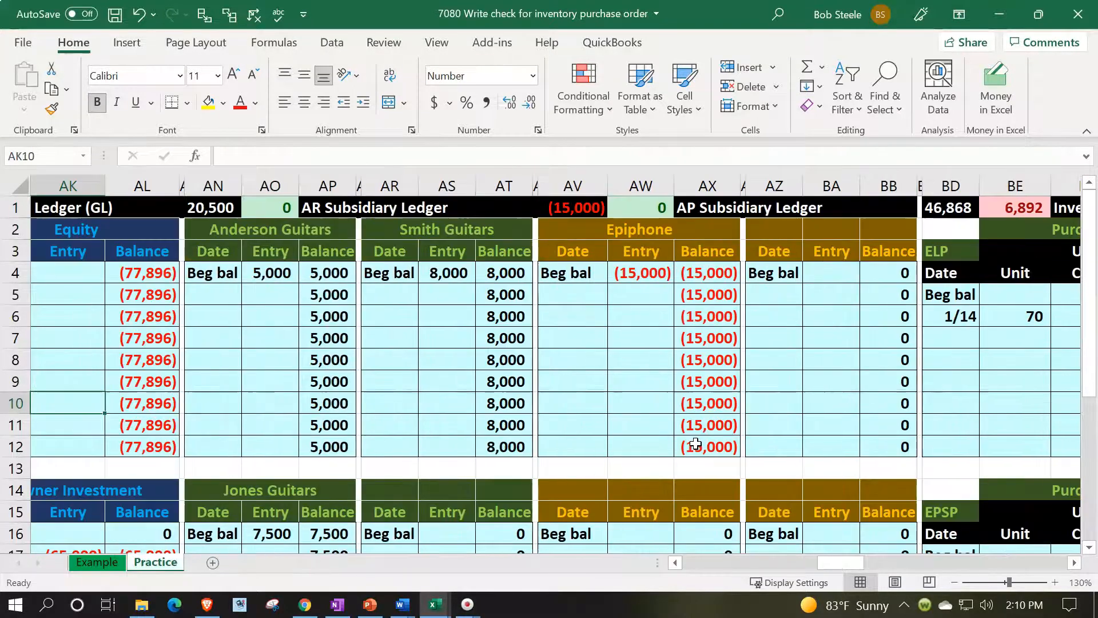
key(Left)
key(Left)
key(Left)
key(Left)
key(Left)
key(Left)
key(Left)
key(Left)
key(Left)
key(Left)
key(Left)
key(Left)
key(Left)
key(Left)
key(Left)
key(Left)
key(Left)
key(Down)
key(Down)
key(Down)
key(Down)
key(Down)
key(Down)
key(Down)
key(Down)
key(Down)
key(Down)
key(Down)
key(Down)
key(Down)
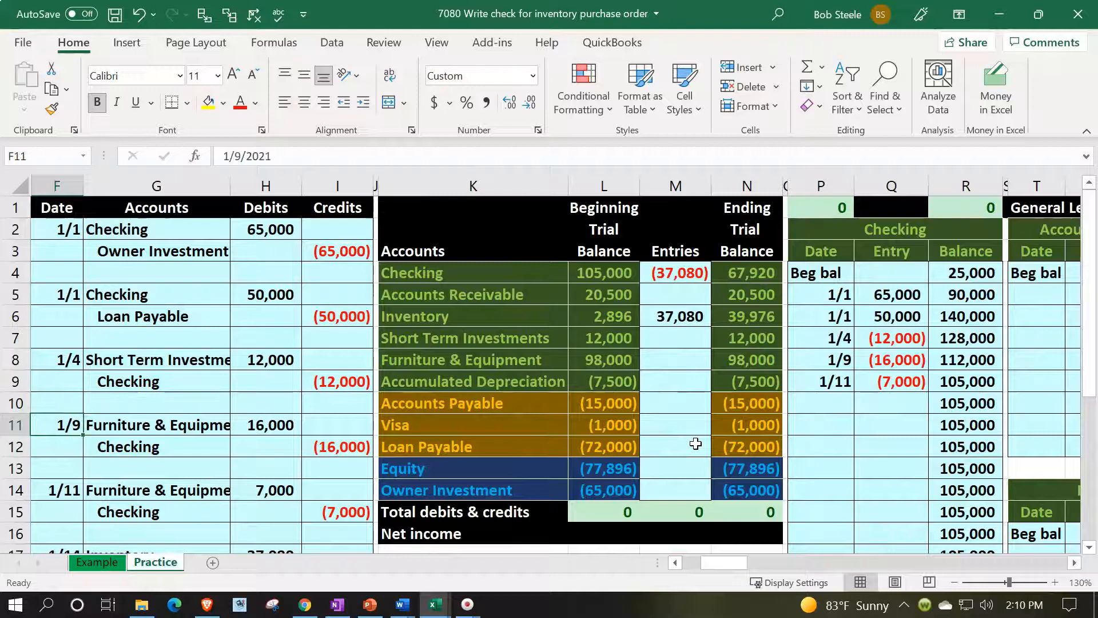
key(Down)
key(Down)
key(Down)
key(Up)
key(Up)
key(Up)
key(Up)
key(Up)
key(Up)
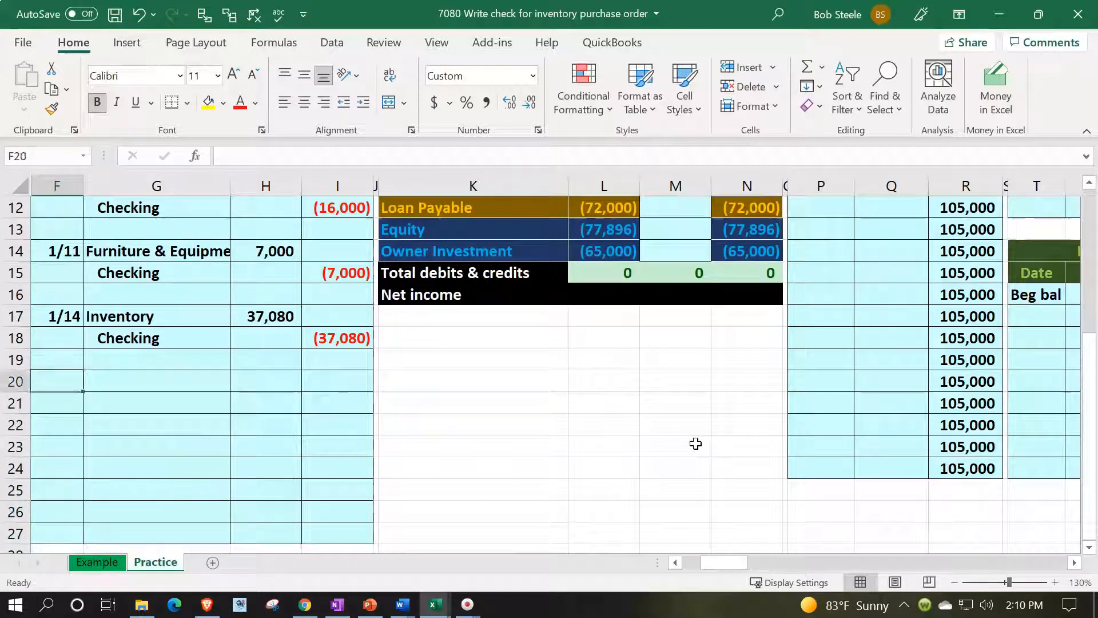
text(1/15)
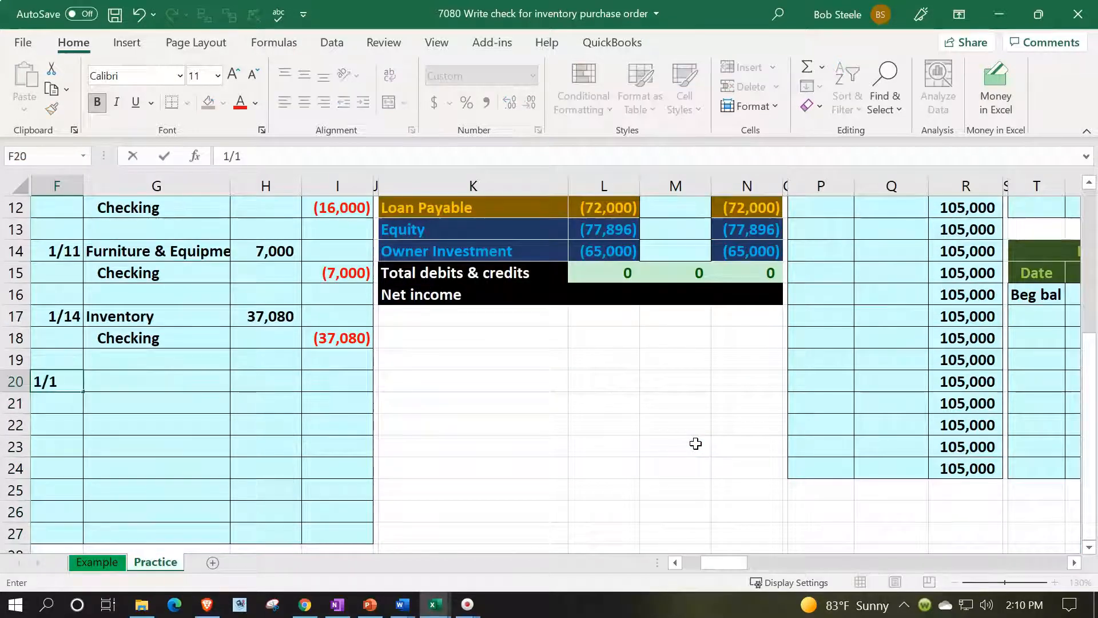
key(Return)
Link G20 to the Inventory account name in K6 as the debit account of the 1/15 entry
key(Up)
key(Right)
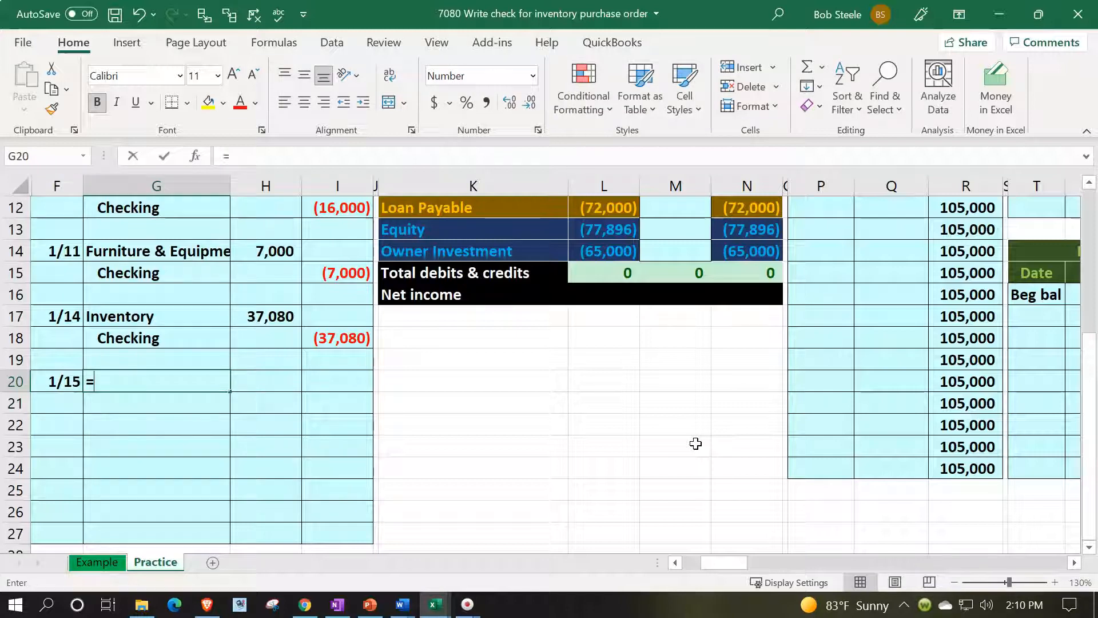
text(=)
key(Up)
key(Up)
key(Up)
key(Up)
key(Up)
key(Up)
key(Up)
key(Up)
key(Up)
key(Up)
key(Up)
key(Up)
key(Up)
key(Up)
key(Up)
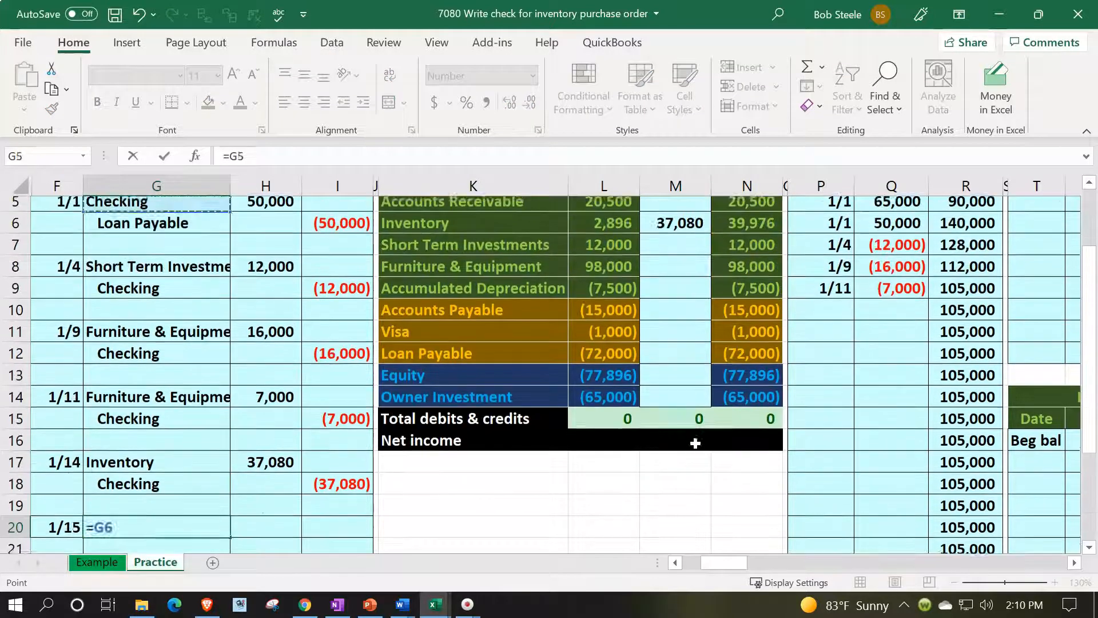
key(Down)
key(Down)
key(Right)
key(Right)
key(Right)
key(Right)
key(Up)
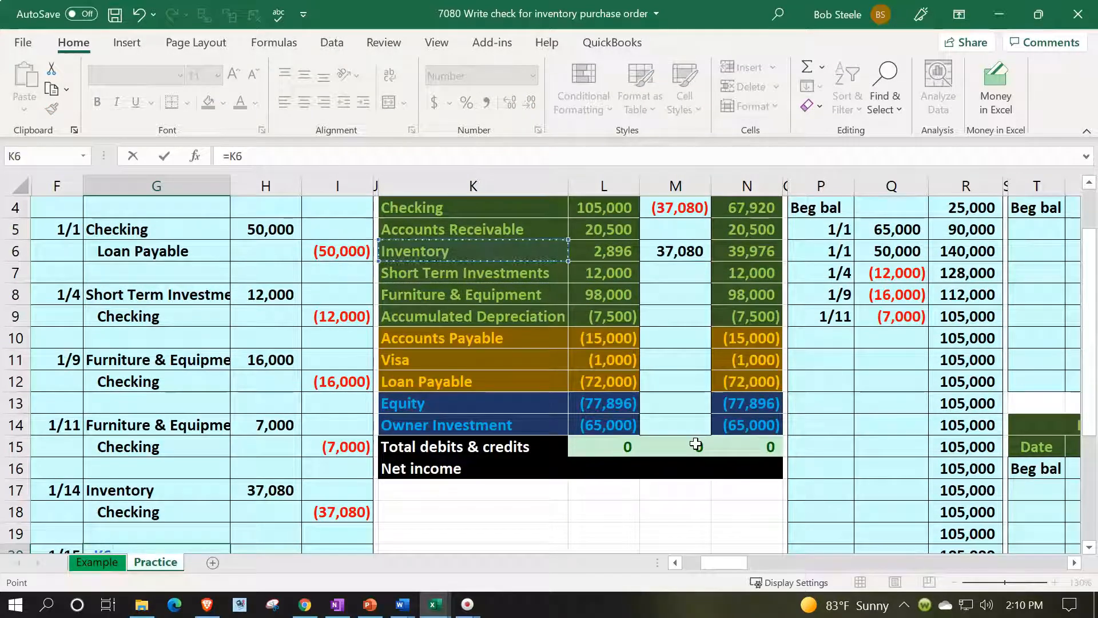
key(Return)
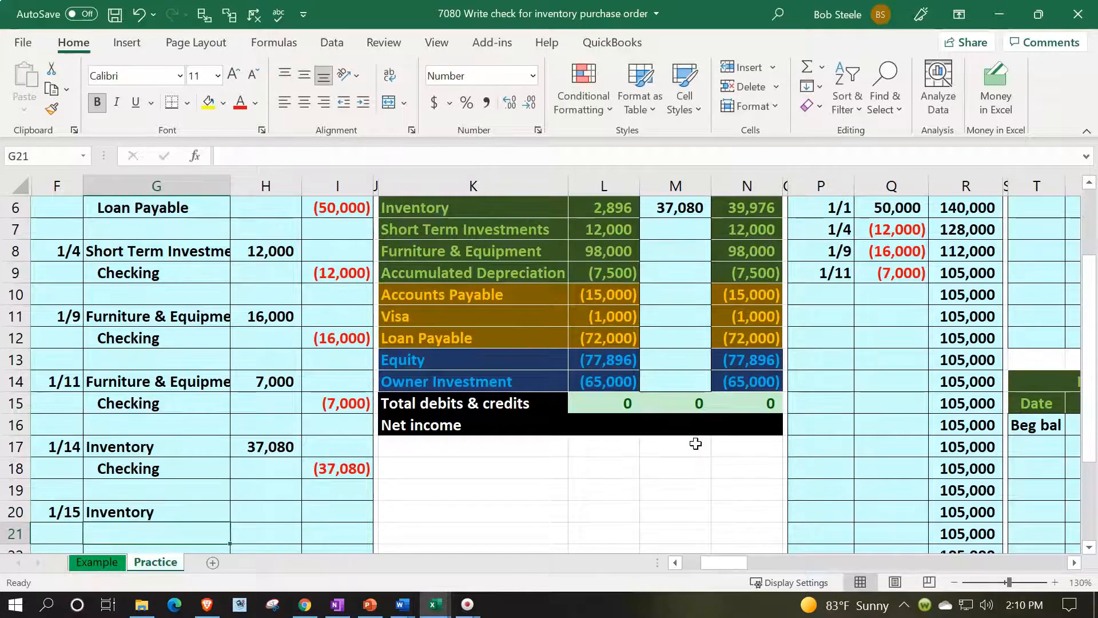
Link G21 to the Checking account name in K4 as the credit account of the 1/15 entry
text(=)
key(Right)
key(Right)
key(Right)
key(Right)
key(Up)
key(Up)
key(Up)
key(Up)
key(Up)
key(Up)
key(Up)
key(Up)
key(Up)
key(Up)
key(Up)
key(Up)
key(Up)
key(Up)
key(Up)
key(Up)
key(Up)
key(Up)
key(Up)
key(Down)
key(Down)
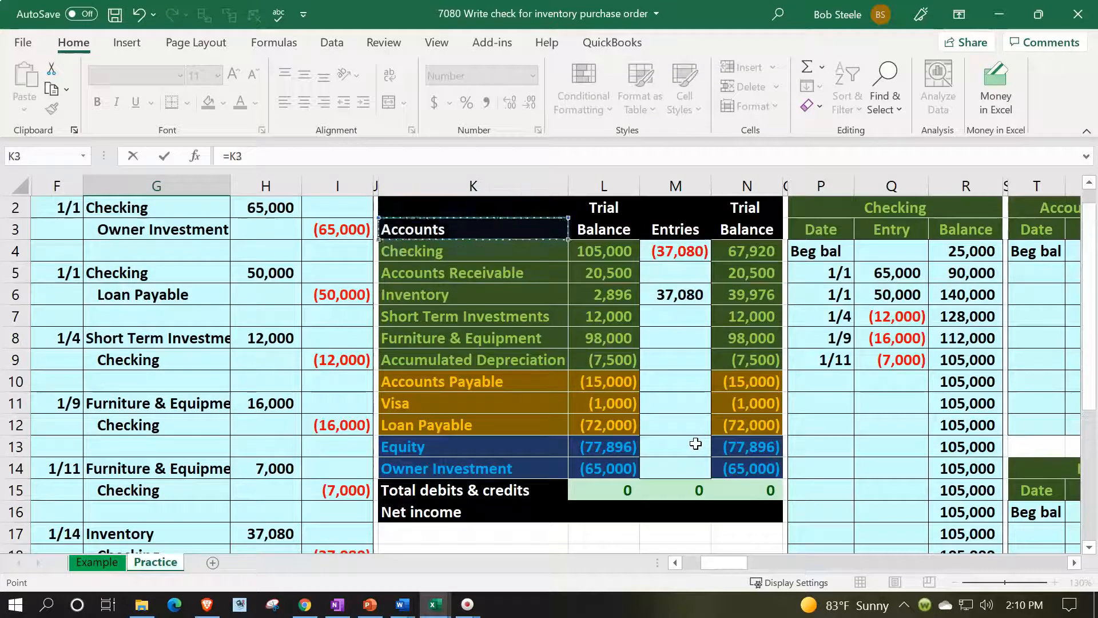
key(Return)
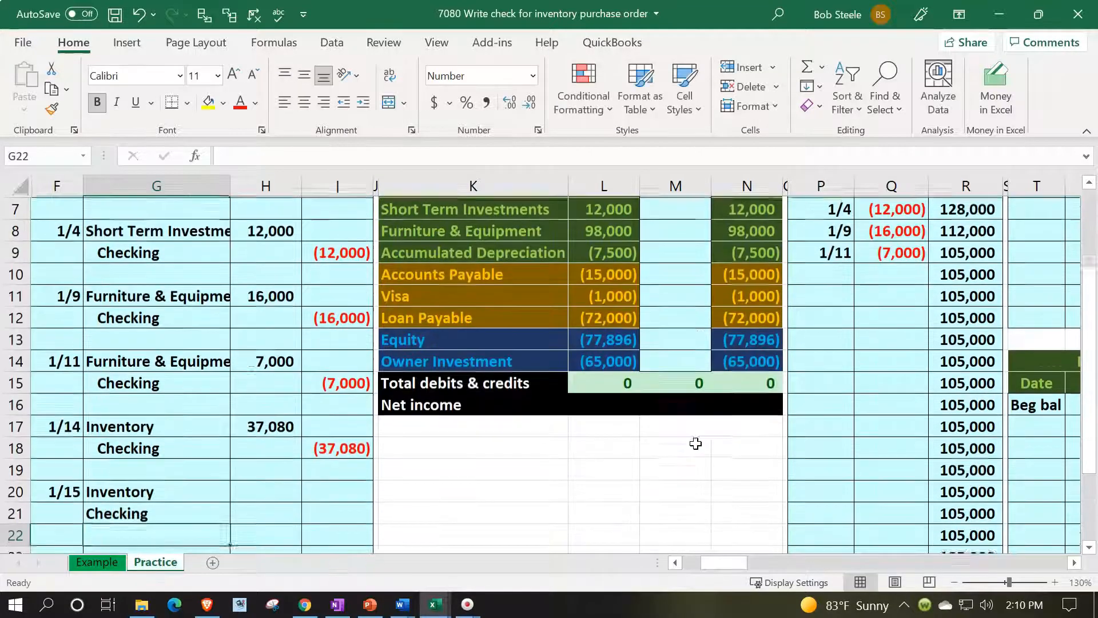
Begin the Inventory debit formula in H20 of the 1/15 entry with the GIUSA purchase's total cost in CC6
key(Right)
key(Up)
key(Up)
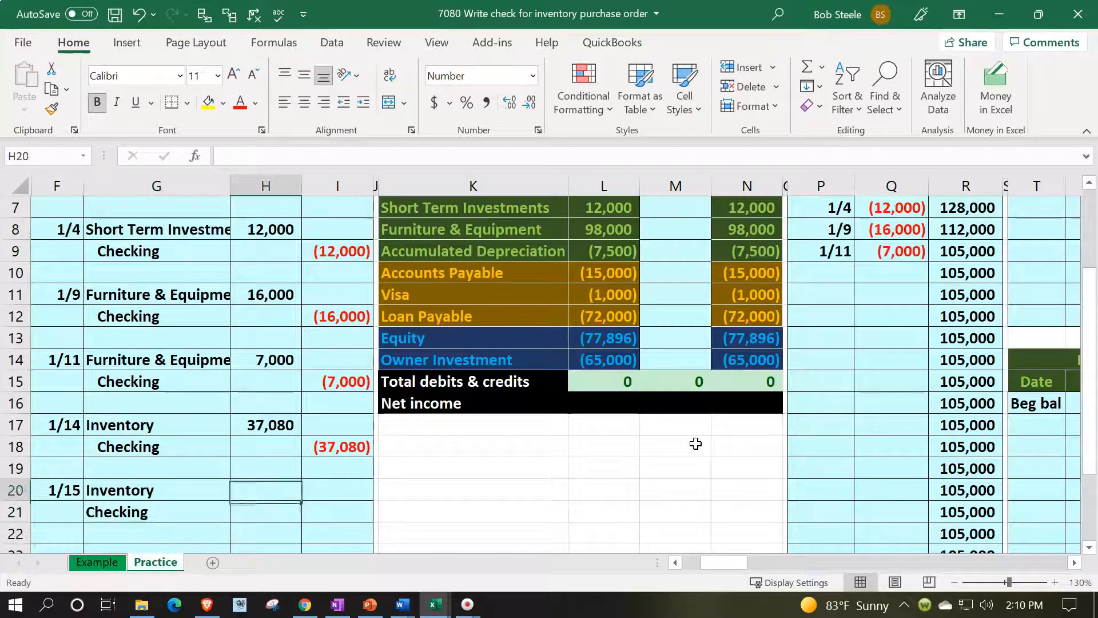
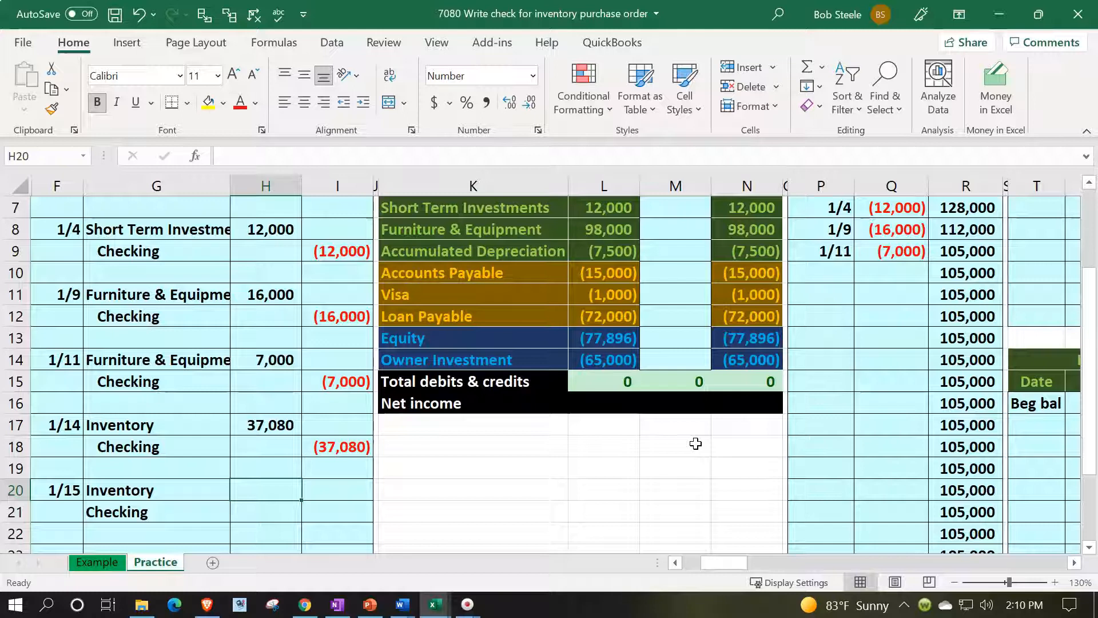
text(=)
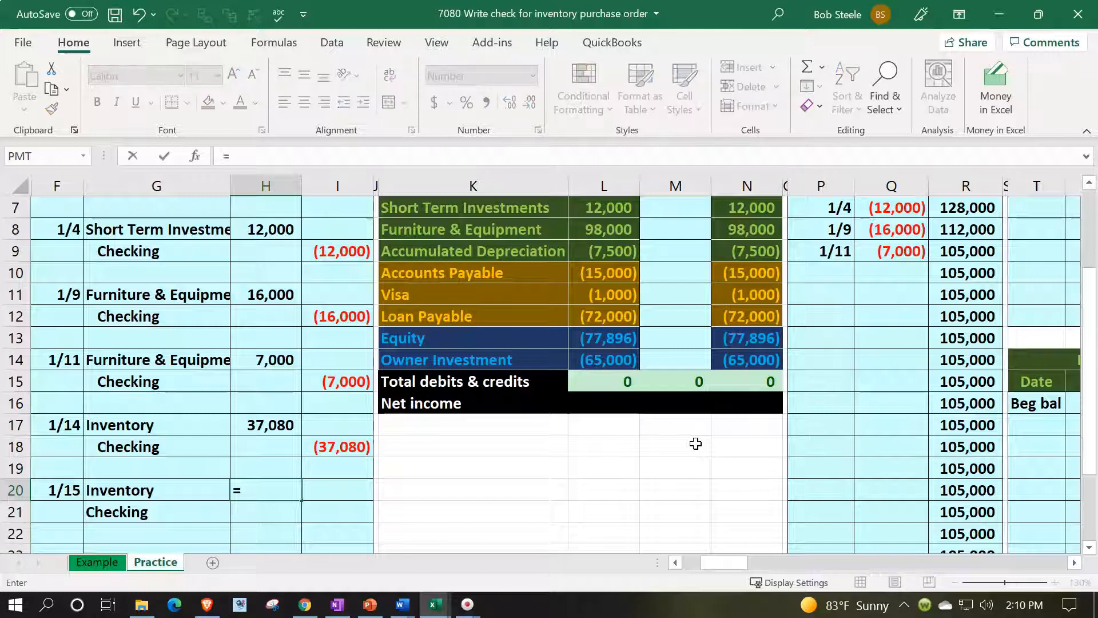
key(Right)
key(Right)
key(Right)
key(Right)
key(Right)
key(Right)
key(Right)
key(Right)
key(Right)
key(Right)
key(Right)
key(Right)
key(Right)
key(Right)
key(Right)
key(Right)
key(Right)
key(Right)
key(Right)
key(Right)
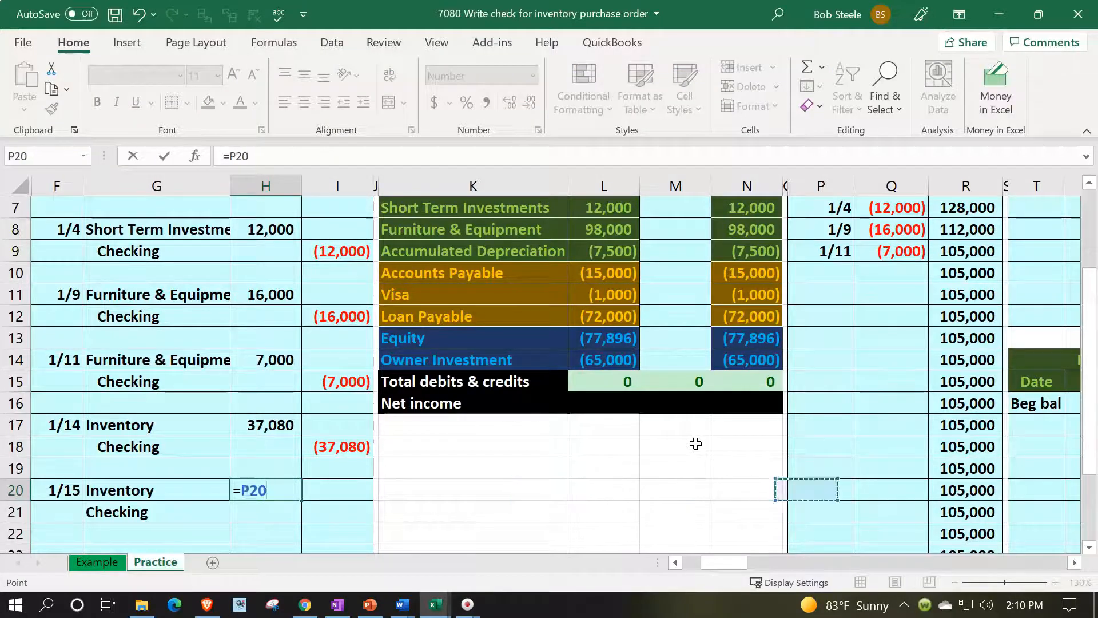
key(Right)
key(Right)
key(Right)
key(Right)
key(Right)
key(Right)
key(Right)
key(Right)
key(Right)
key(Right)
key(Right)
key(Right)
key(Right)
key(Right)
key(Right)
key(Right)
key(Right)
key(Right)
key(Right)
key(Right)
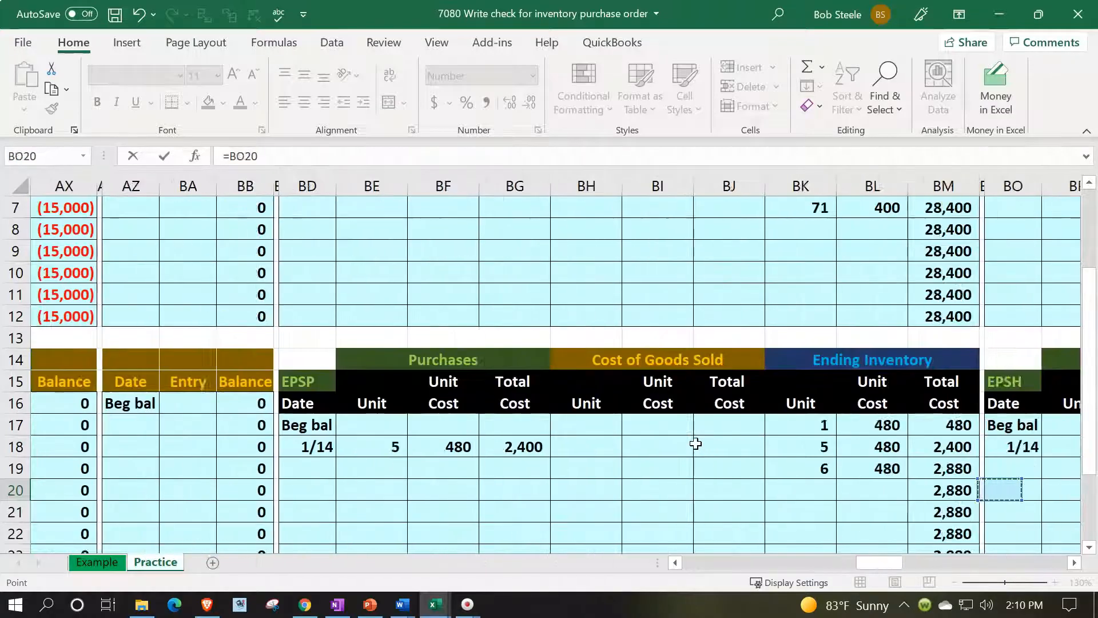
scroll(696, 442, up, 2)
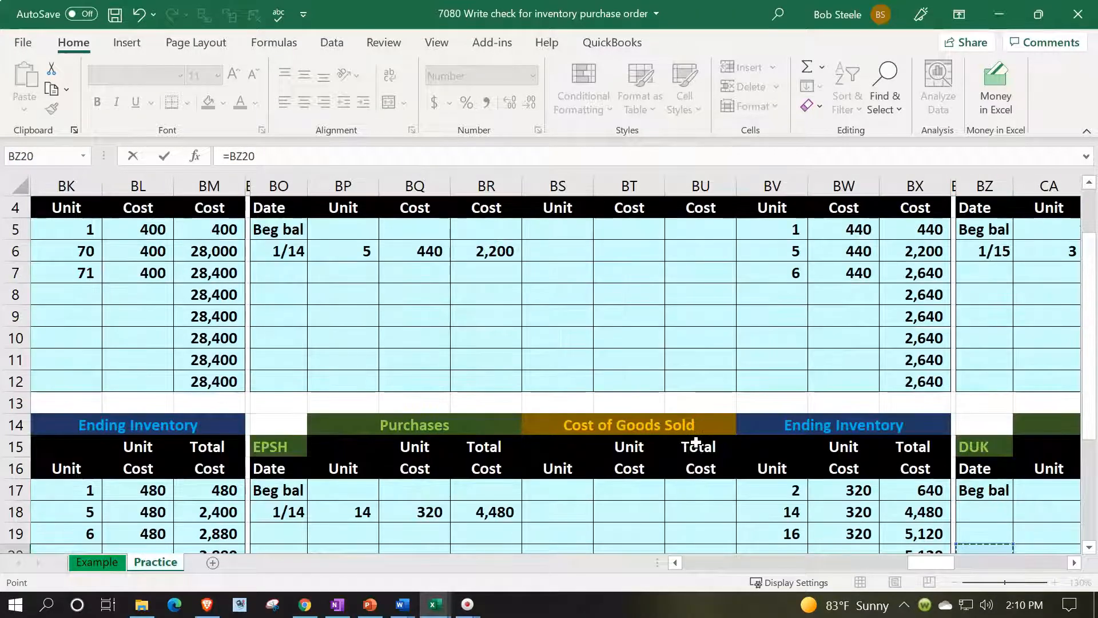
click(773, 342)
key(Right)
key(Right)
key(Right)
key(Right)
key(Right)
key(Right)
key(Right)
key(Right)
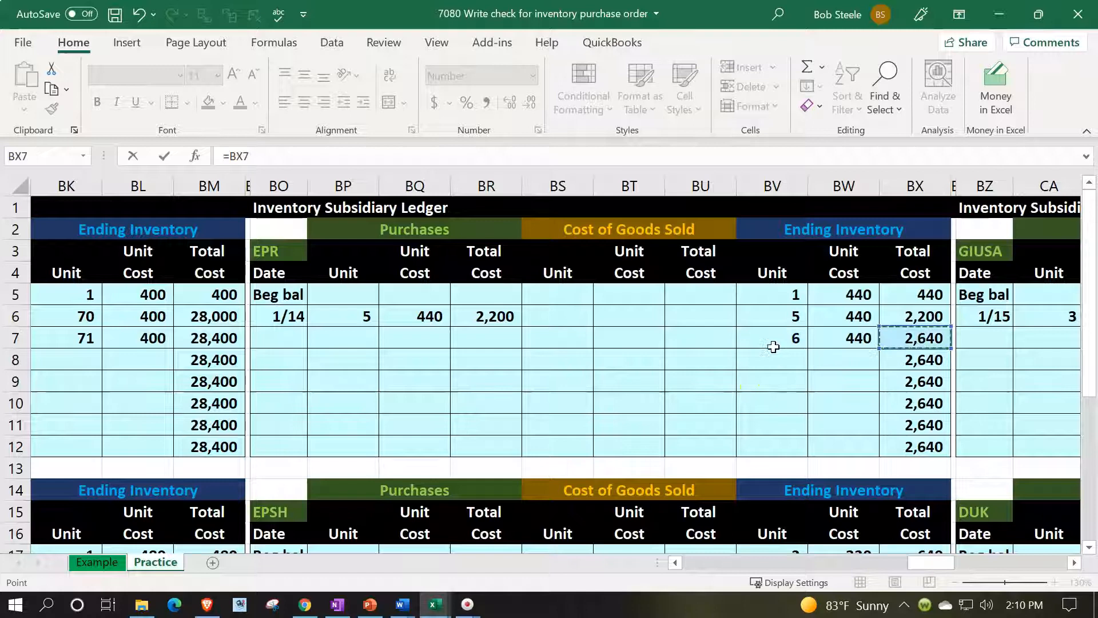
key(Right)
key(Left)
key(Left)
key(Up)
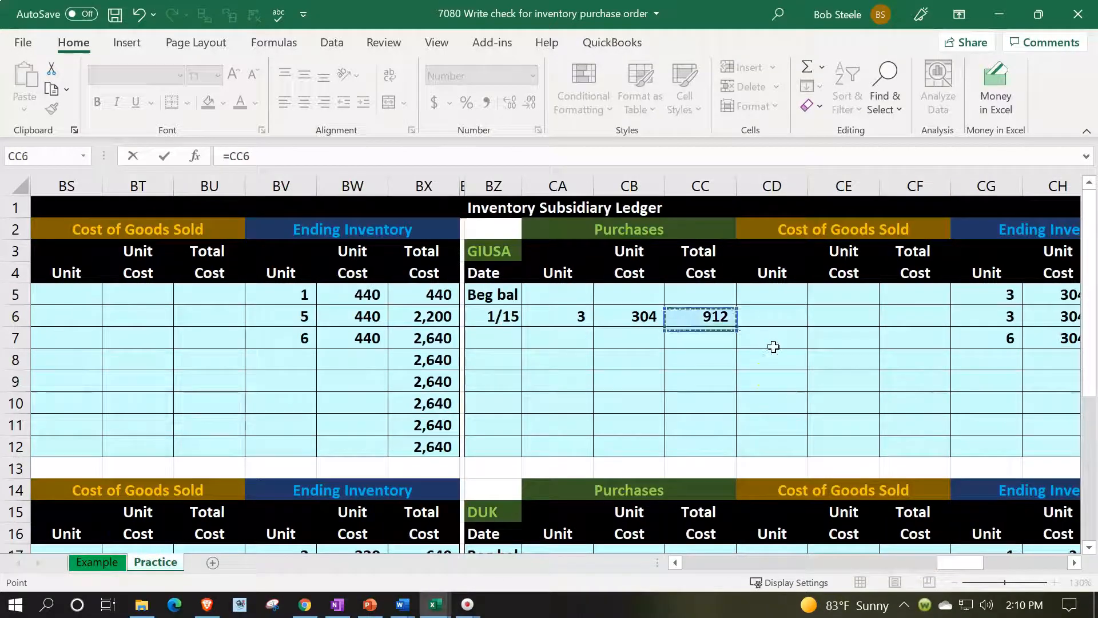
Add the GSB 1/15 purchase's total cost in CN6 to the H20 debit, completing the formula =CC6+CN6
text(+)
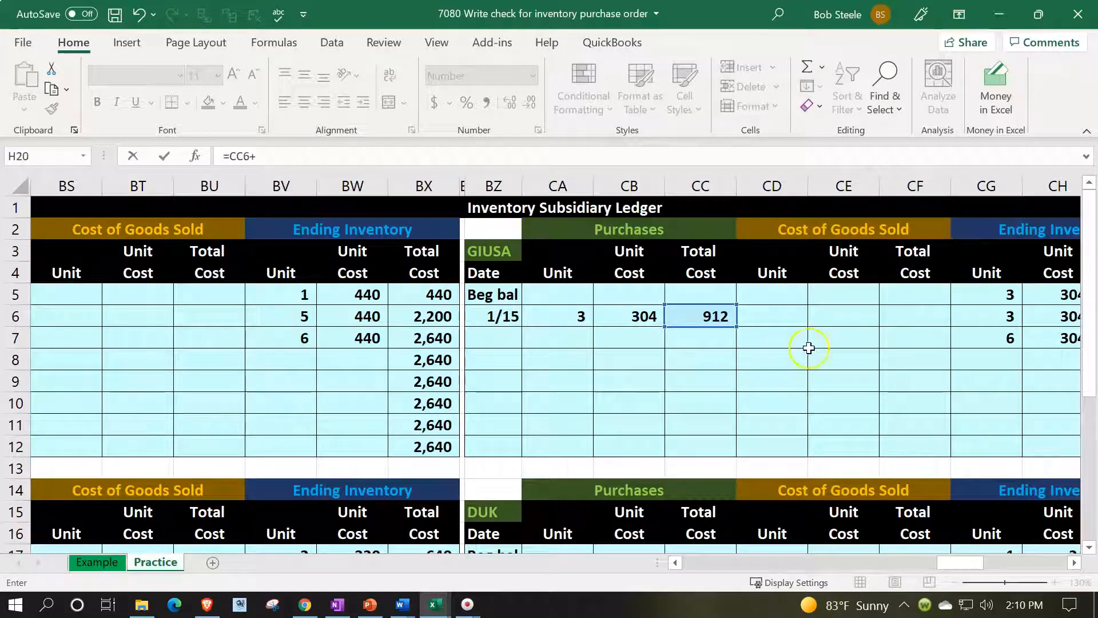
click(851, 331)
key(Right)
key(Right)
key(Right)
key(Right)
key(Right)
key(Right)
key(Right)
key(Right)
key(Right)
key(Right)
key(Left)
key(Left)
key(Up)
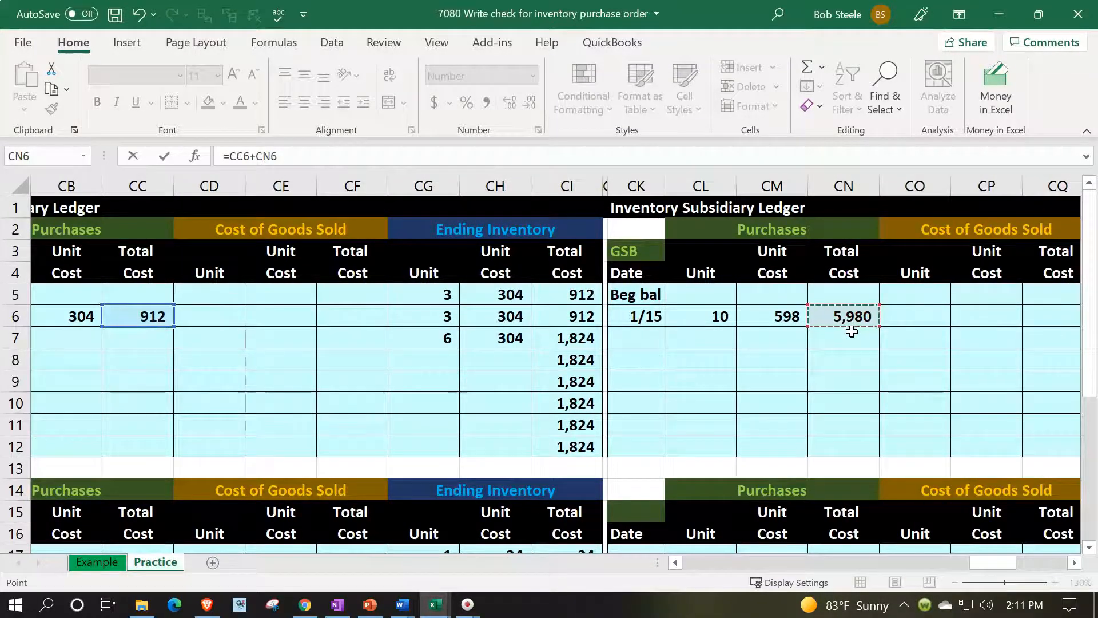
key(Return)
Set the Checking credit in I21 to the negative of the 1/15 Inventory debit in H20
key(Left)
key(Left)
key(Down)
key(Down)
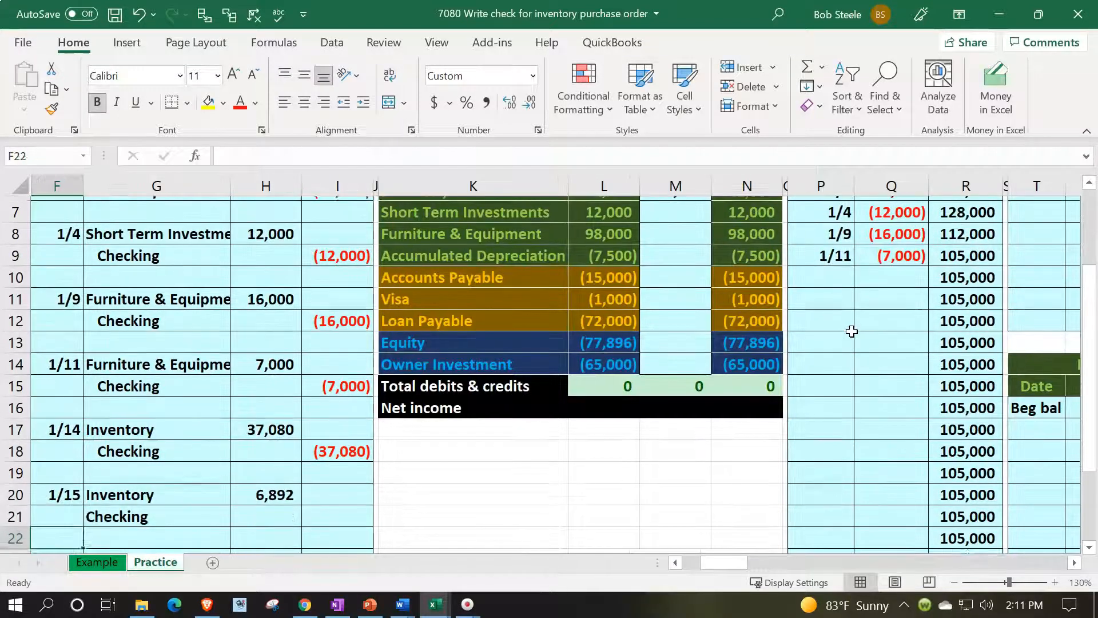
key(Down)
key(Right)
key(Right)
key(Right)
key(Up)
key(Up)
key(Up)
text(-)
key(Left)
key(Return)
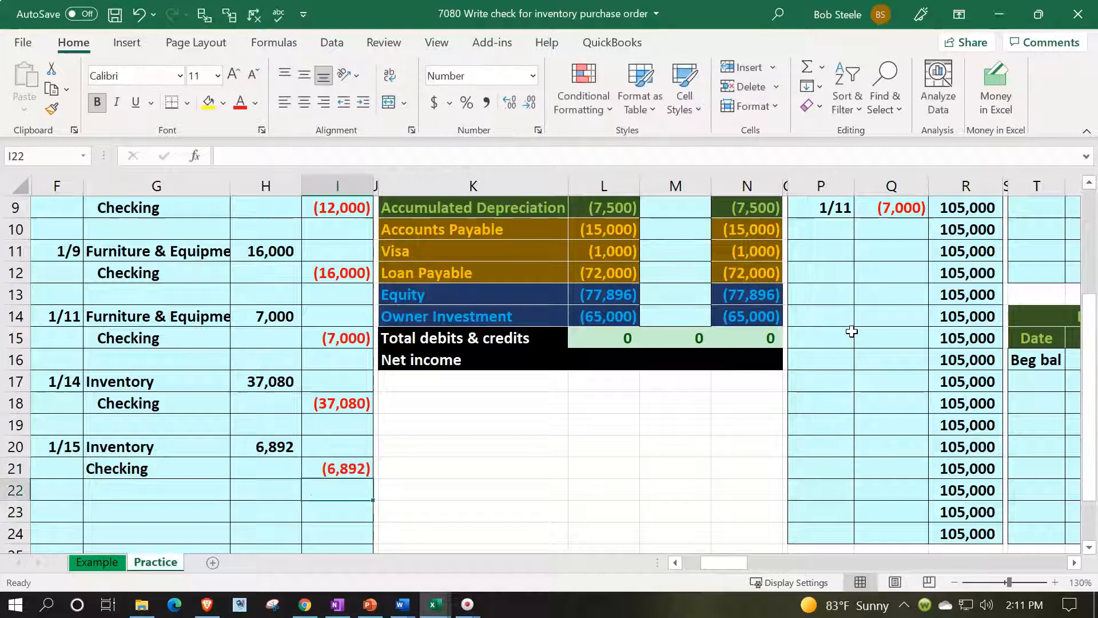
Indent the Checking account name in G21 to mark it as the credit account
key(Left)
key(Left)
key(Up)
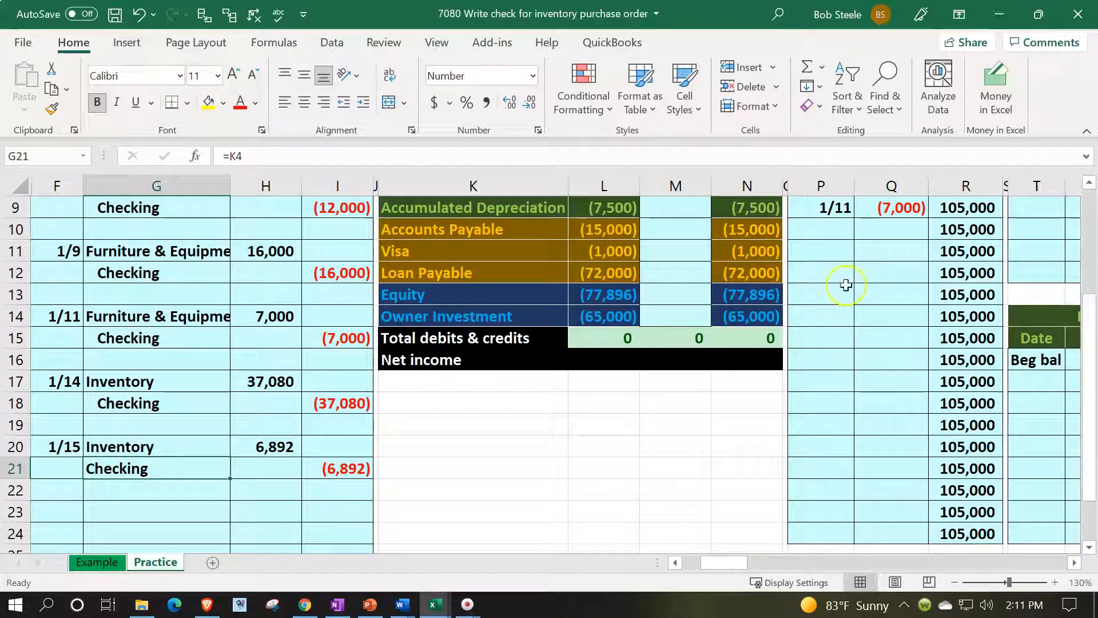
click(364, 103)
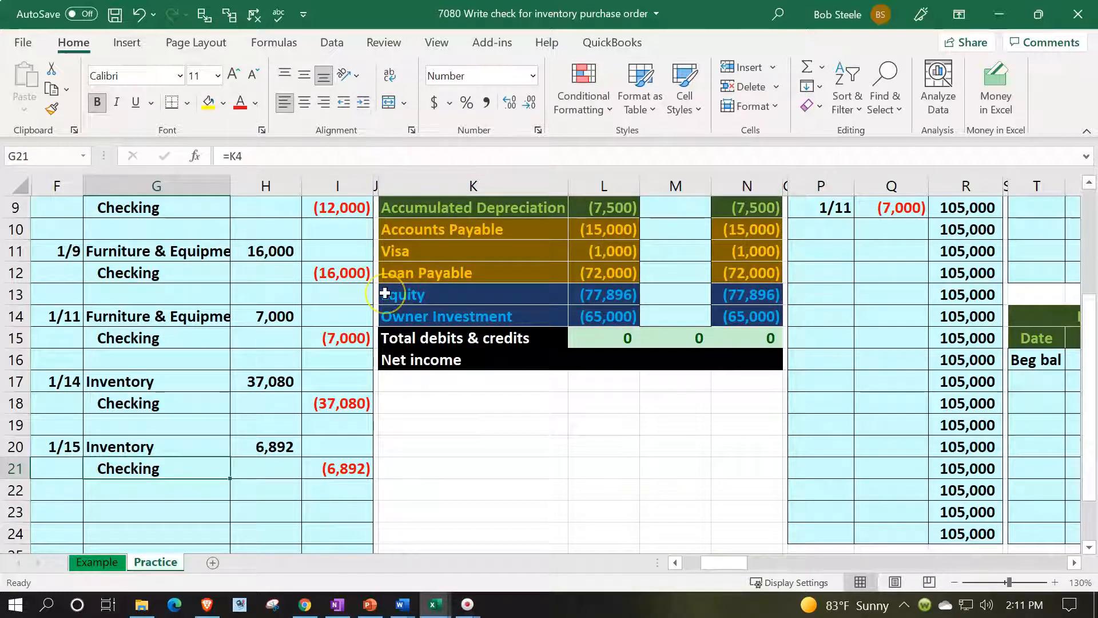
Enter the date 1/15 in F23 to start another journal entry below the GIUSA and GSB purchase
scroll(366, 326, down, 1)
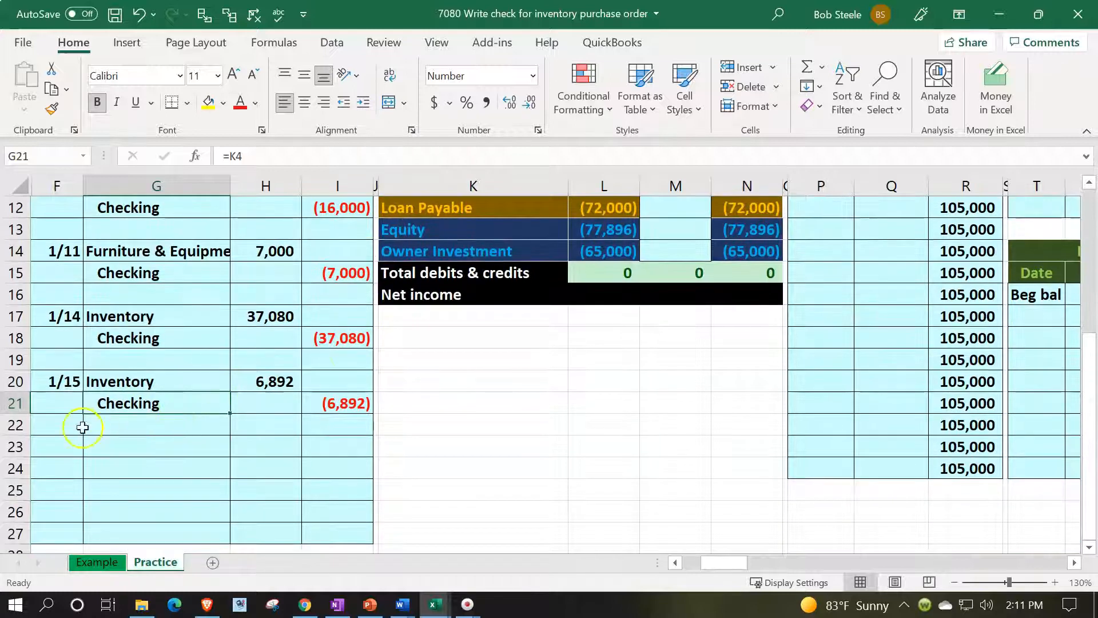
click(56, 443)
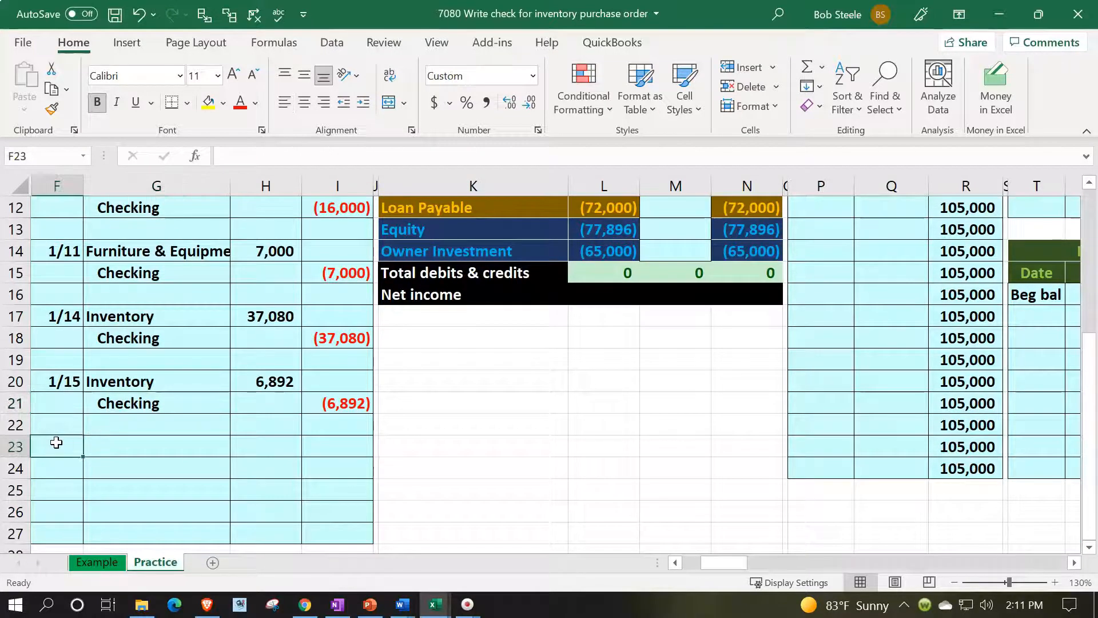
text(1)
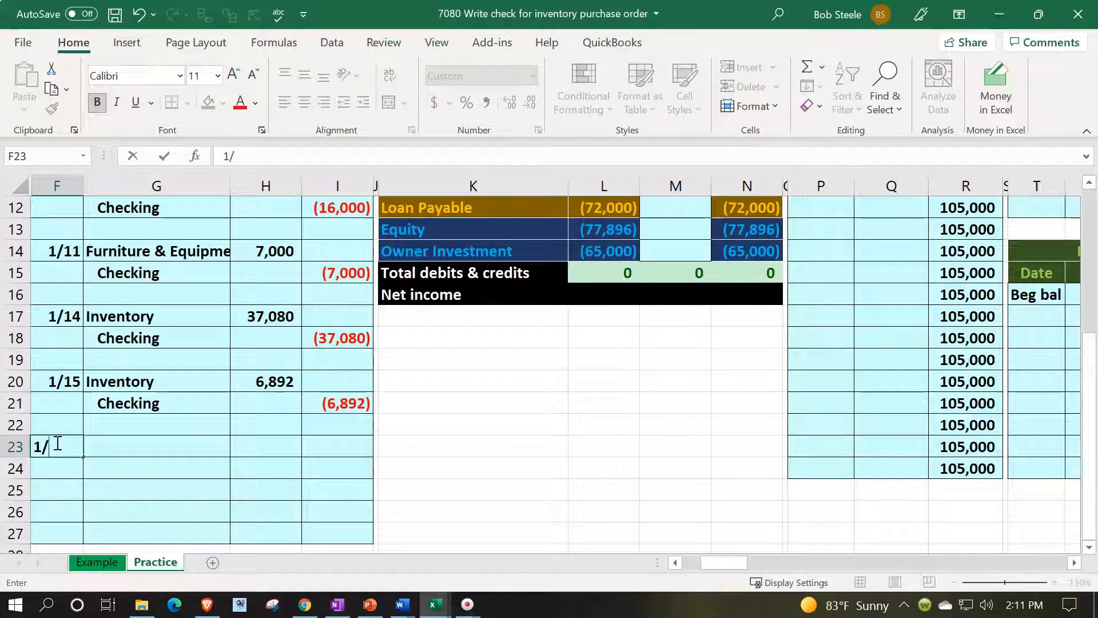
text(/15)
key(Return)
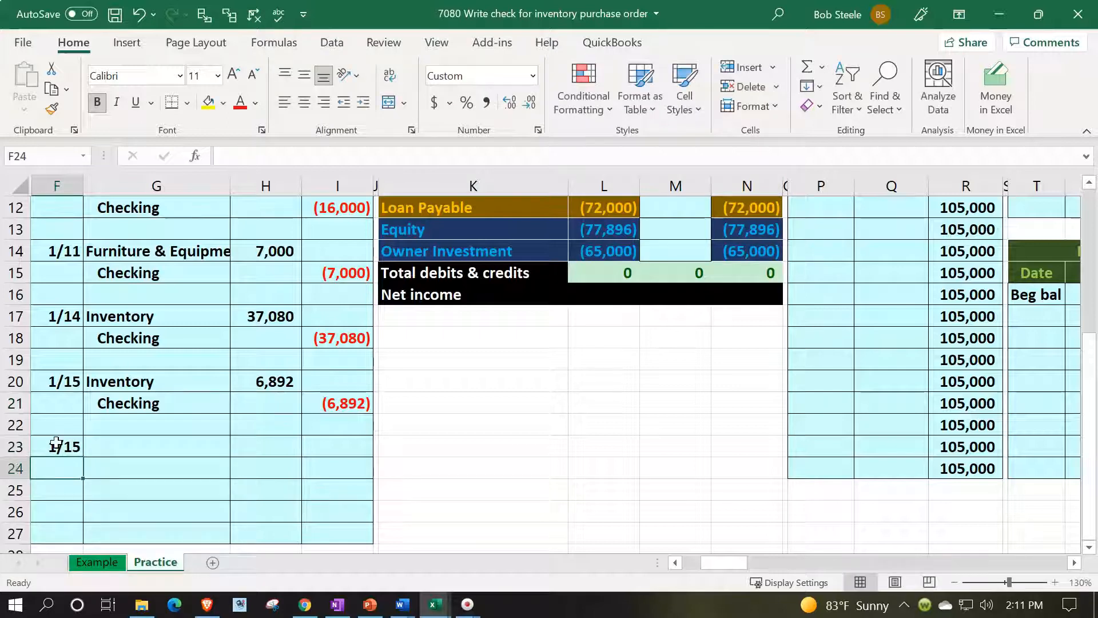
Examine the Inventory Subsidiary Ledger's total in BD1 and its difference from the trial balance's ending Inventory in BE1
key(Right)
key(Right)
key(Right)
key(Right)
key(Right)
key(Up)
key(Up)
key(Up)
key(Up)
key(Up)
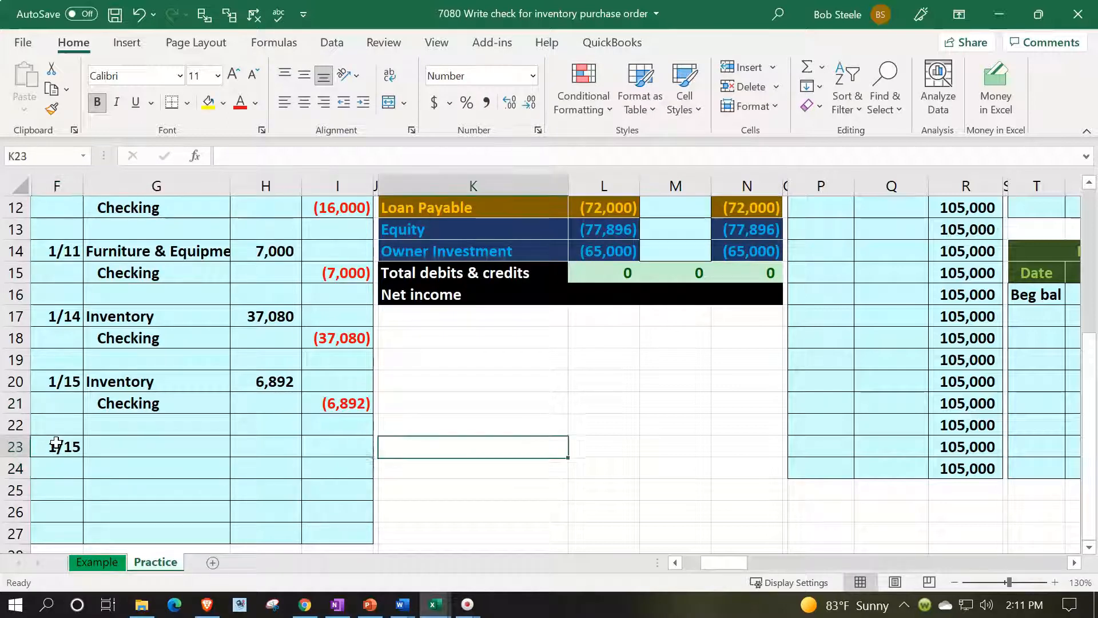
key(Up)
key(Up)
key(Up)
key(Up)
key(Up)
key(Up)
key(Up)
key(Up)
key(Up)
key(Up)
key(Up)
key(Up)
key(Up)
key(Up)
key(Up)
key(Up)
key(Up)
key(Up)
key(Right)
key(Right)
key(Right)
key(Right)
key(Right)
key(Right)
key(Right)
key(Right)
key(Right)
key(Right)
key(Right)
key(Right)
key(Right)
key(Right)
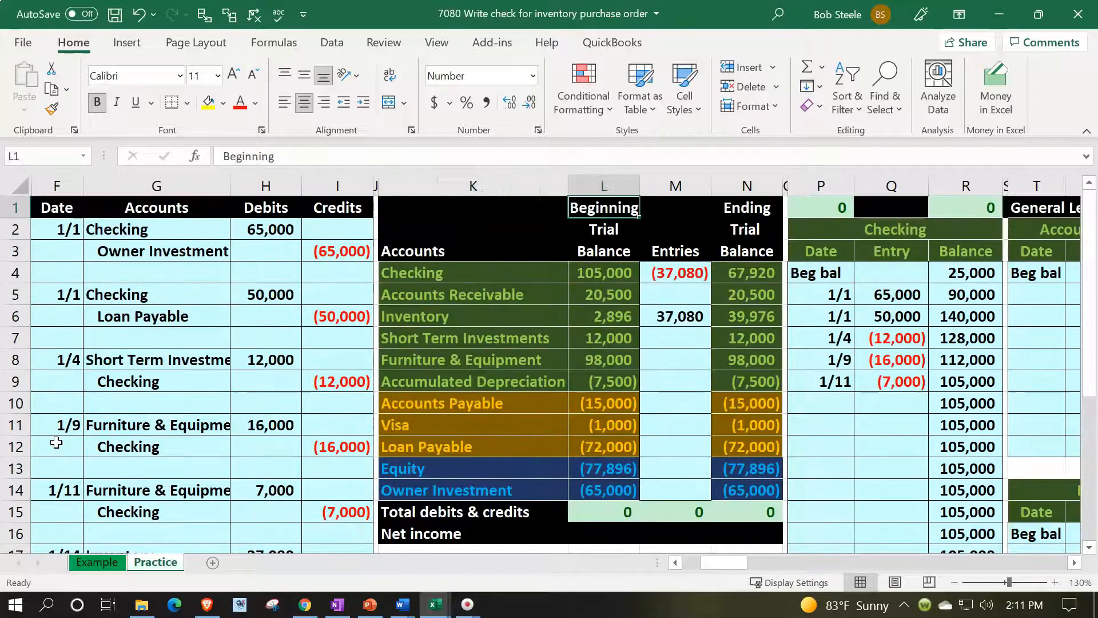
key(Right)
key(Right)
key(Right)
key(Right)
key(Right)
key(Right)
key(Right)
key(Right)
key(Right)
key(Right)
key(Right)
key(Right)
key(Right)
key(Right)
key(Right)
key(Right)
key(Right)
key(Right)
key(Right)
key(Right)
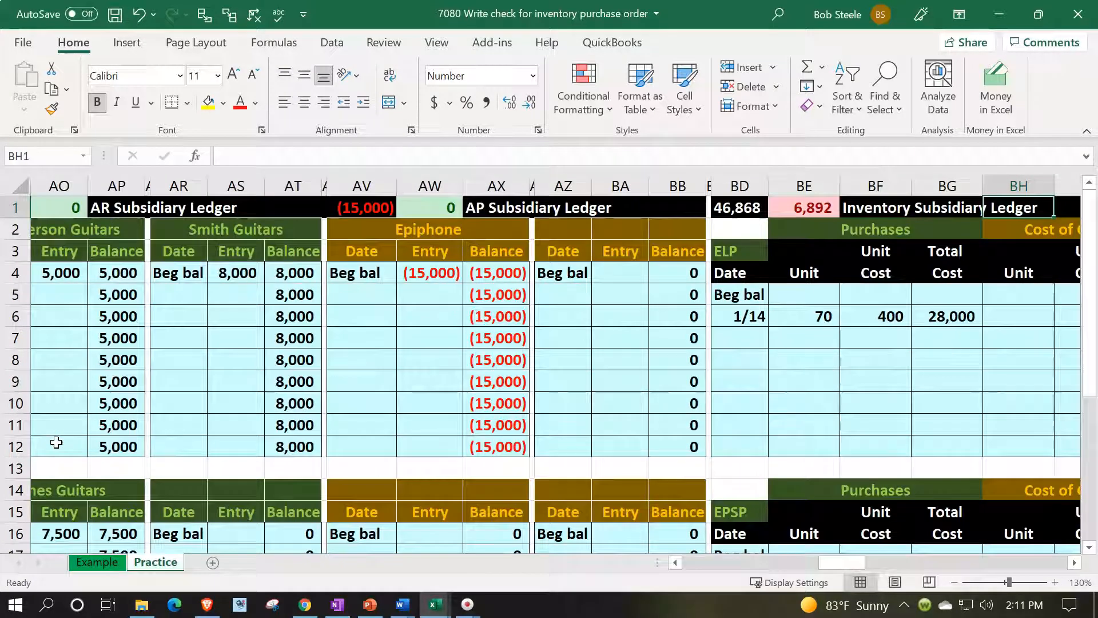
key(Right)
key(Right)
key(Right)
key(Right)
key(Right)
key(Right)
key(Right)
key(Left)
key(Left)
key(Left)
key(Left)
key(Left)
key(Left)
key(Left)
key(Left)
key(Left)
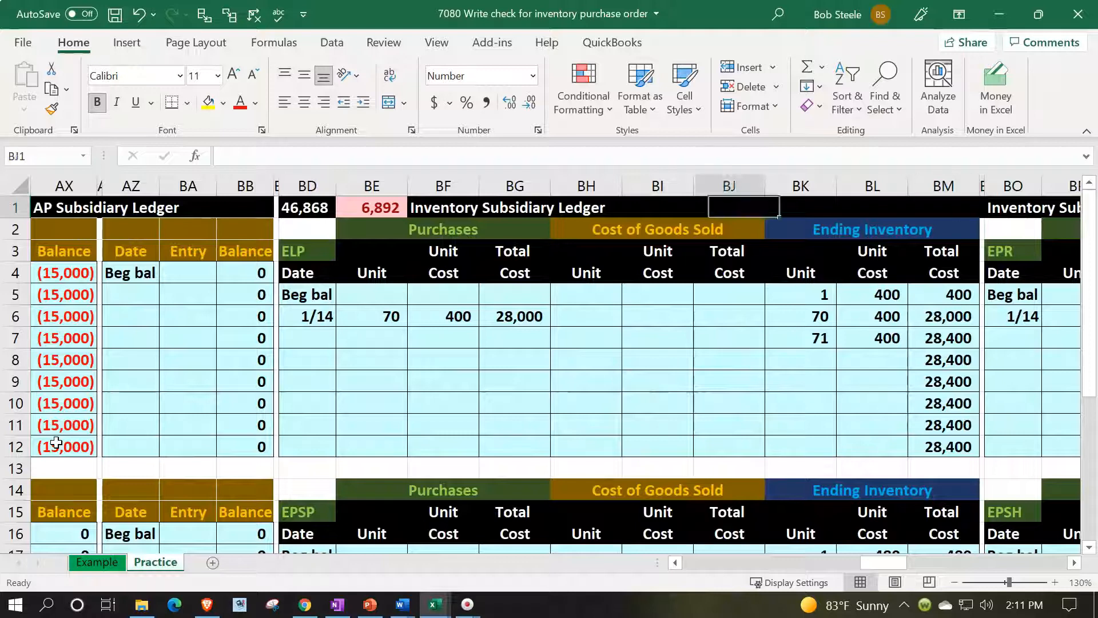
key(Left)
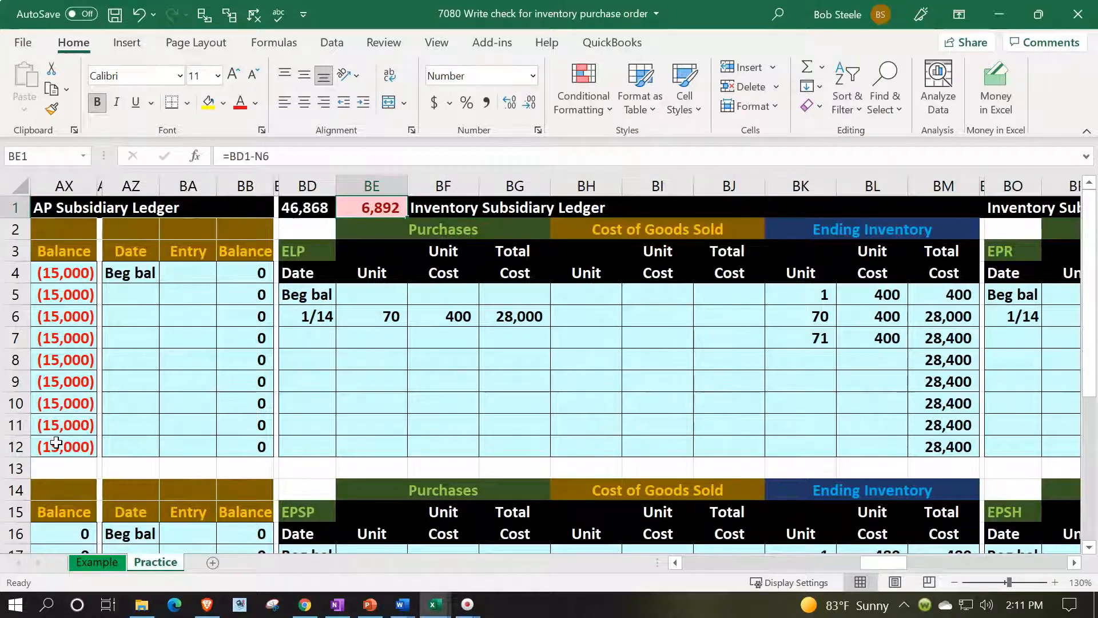
key(Left)
key(Left)
key(Left)
key(Left)
key(Left)
key(Left)
key(Left)
key(Left)
key(Left)
key(Left)
key(Left)
key(Left)
key(Left)
key(Left)
key(Left)
key(Left)
key(Left)
key(Left)
key(Left)
key(Left)
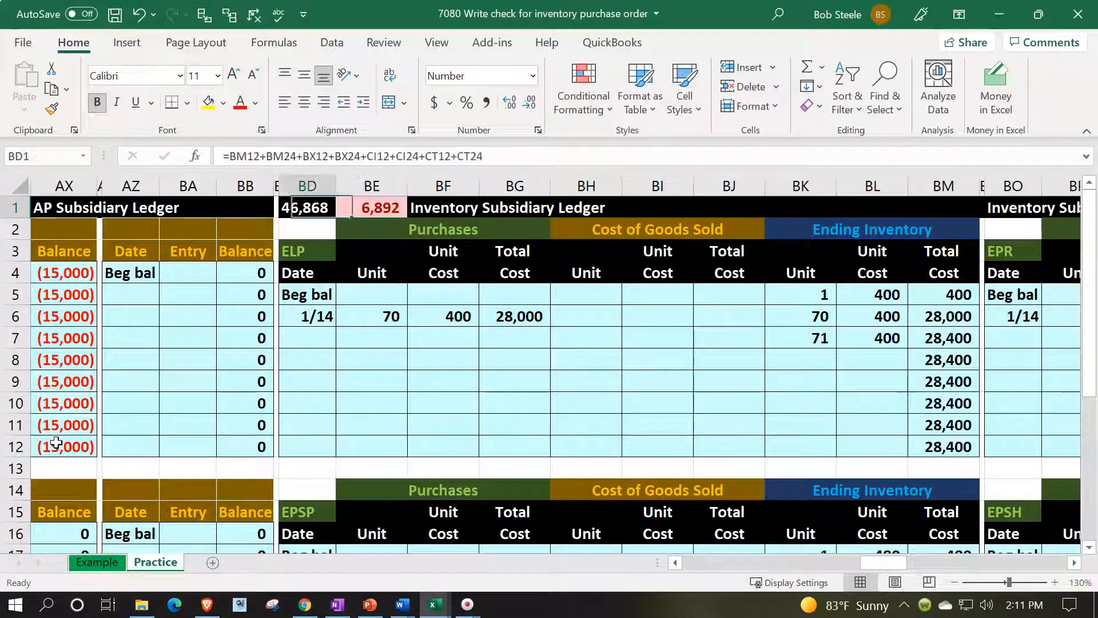
Add the 1/15 Inventory debit in H20 to the trial balance's Inventory entry in M6, making the formula =H17+H20
key(Left)
key(Left)
key(Left)
key(Left)
key(Left)
key(Left)
key(Left)
key(Left)
key(Left)
key(Left)
key(Left)
key(Left)
key(Left)
key(Left)
key(Left)
key(Left)
key(Left)
key(Left)
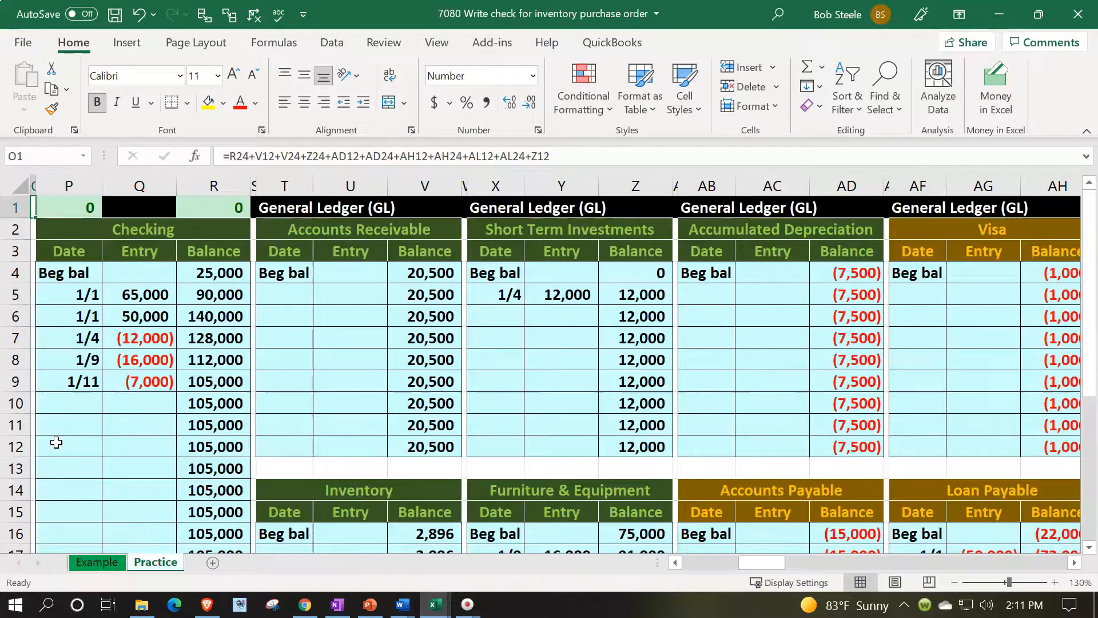
scroll(252, 443, down, 2)
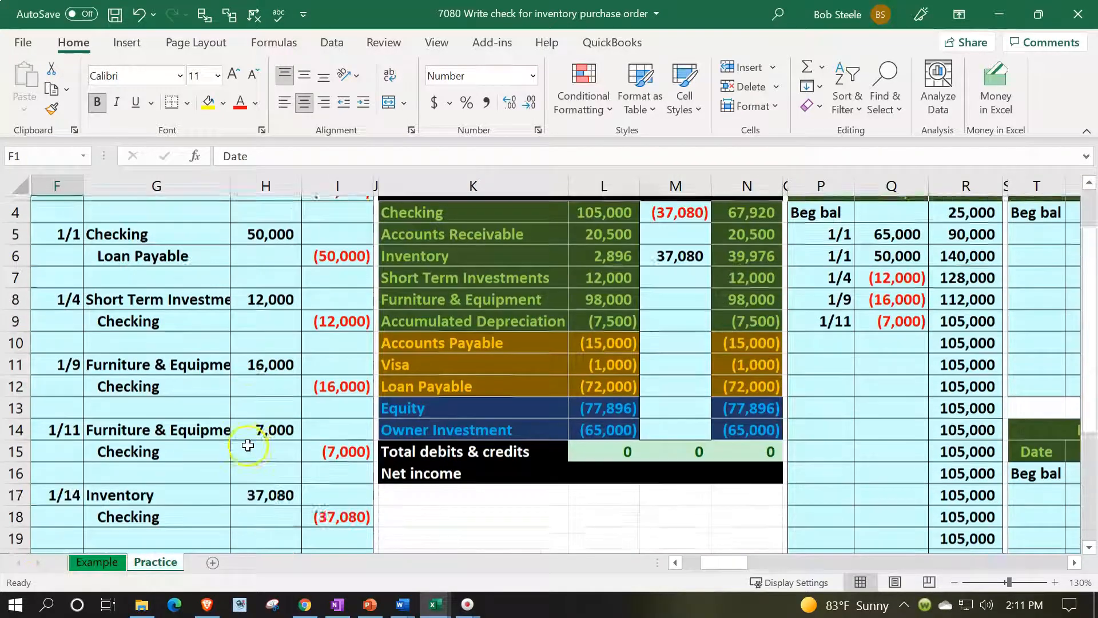
scroll(237, 479, down, 1)
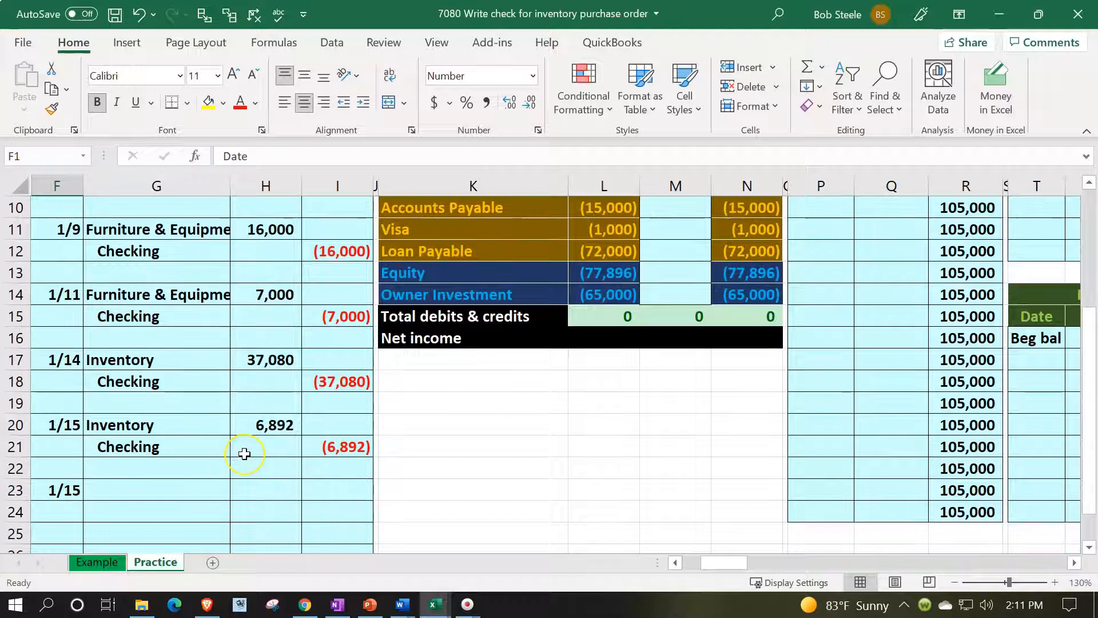
drag(195, 426, 246, 424)
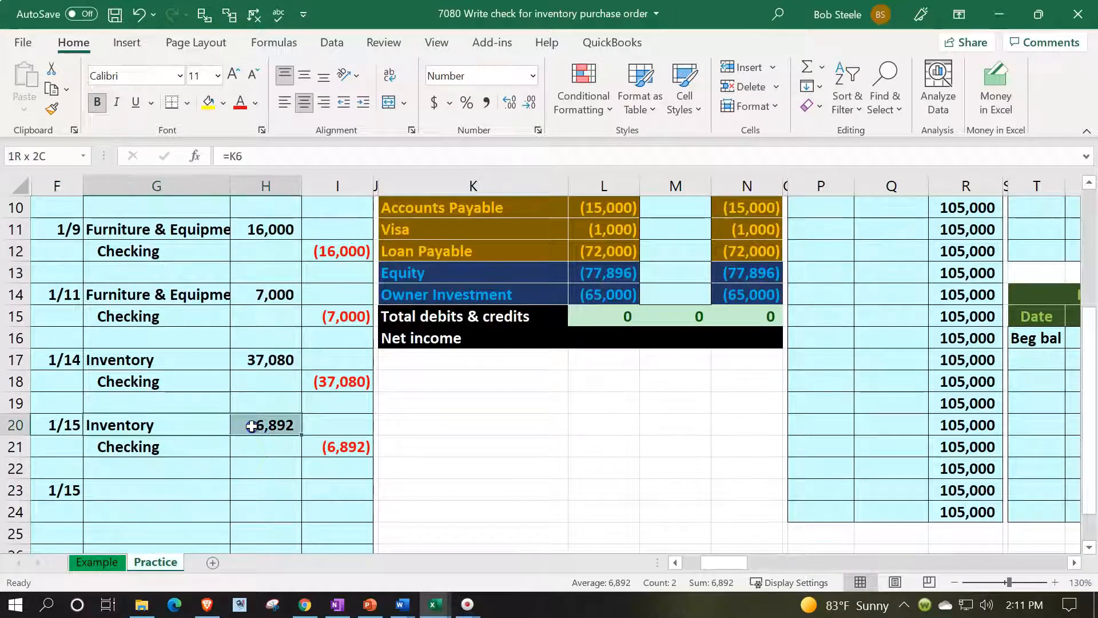
scroll(411, 518, up, 3)
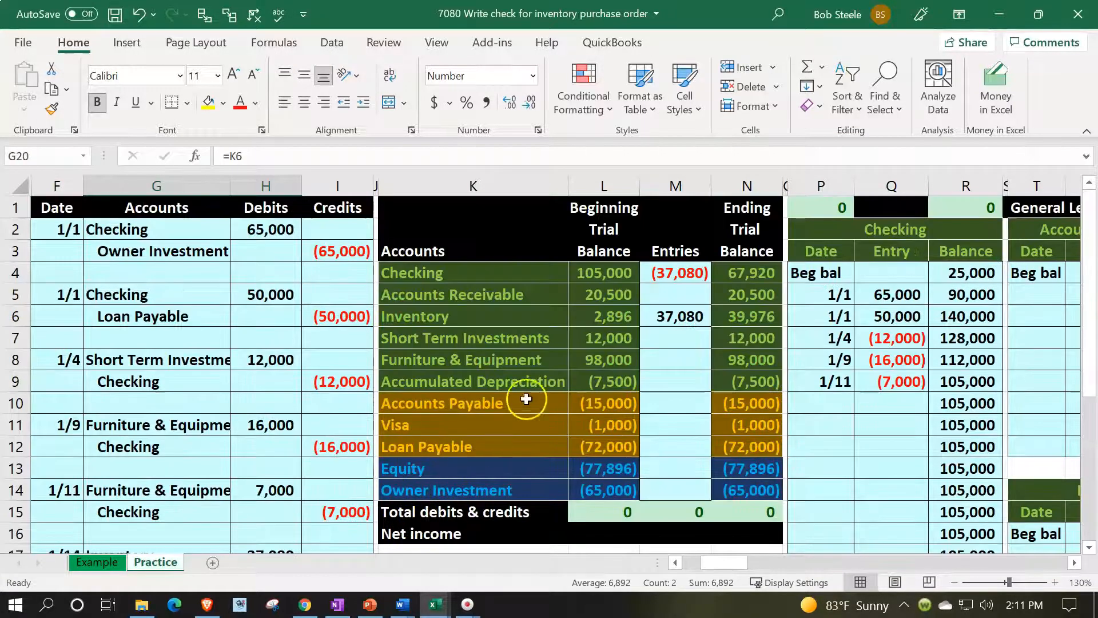
click(681, 315)
double_click(681, 315)
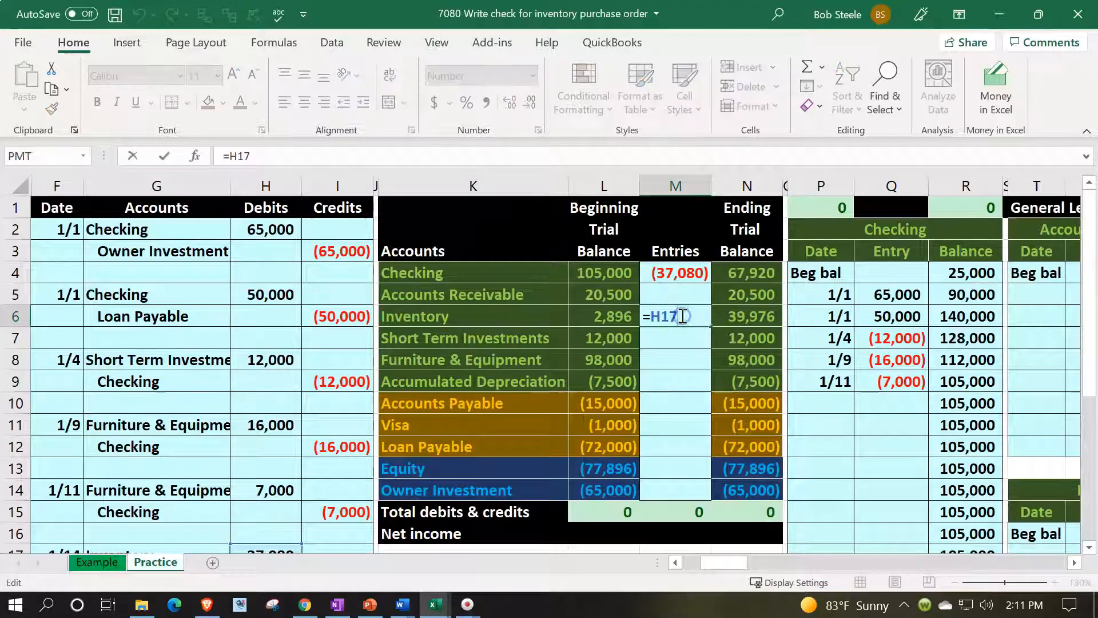
scroll(330, 429, down, 3)
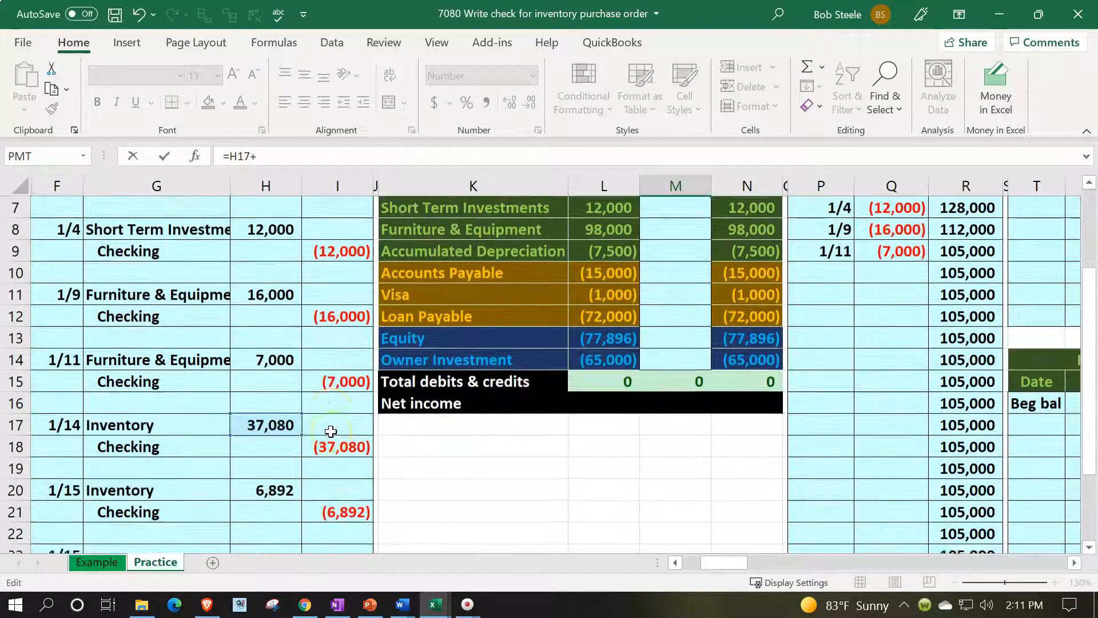
click(278, 428)
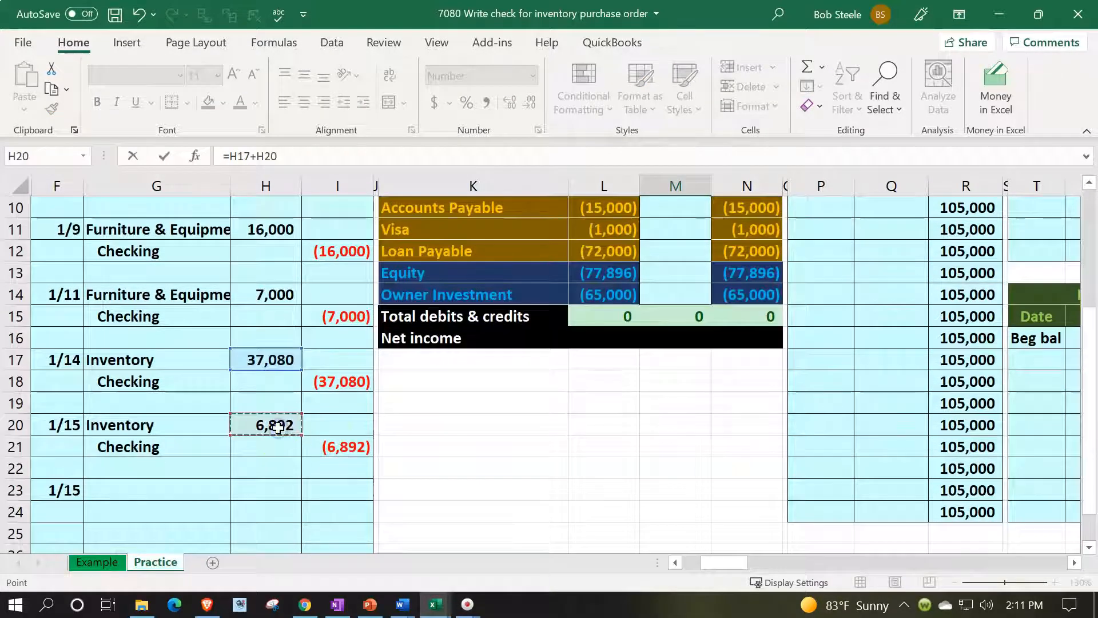
key(Return)
Add the 1/15 Checking credit in I21 to the trial balance's Checking entry in M4, making the formula =I18+I21
scroll(274, 423, up, 3)
click(679, 273)
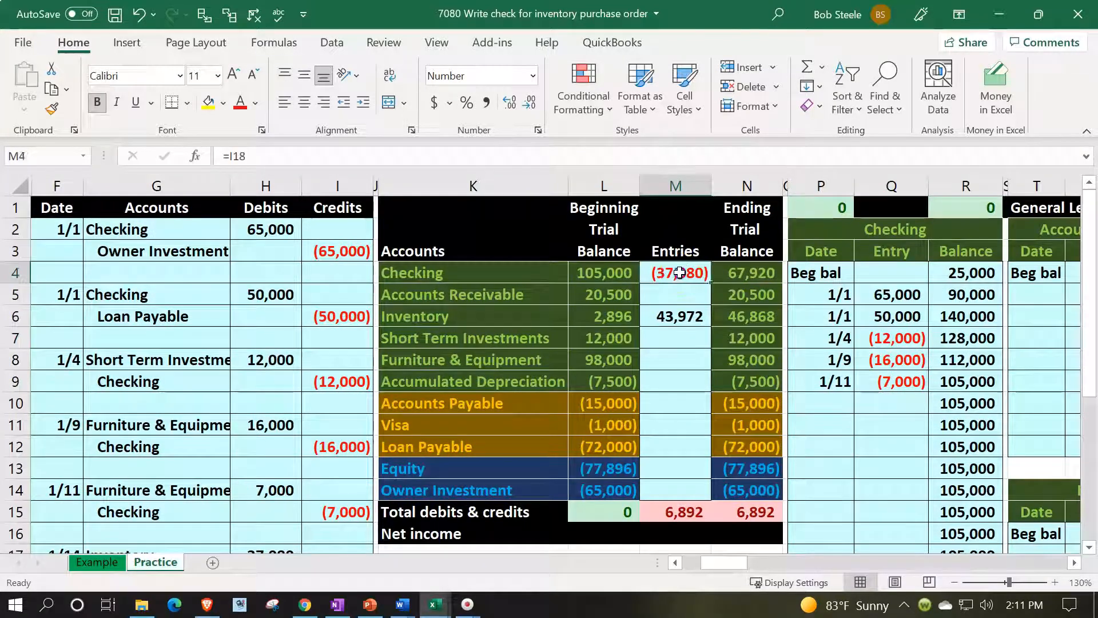
double_click(681, 273)
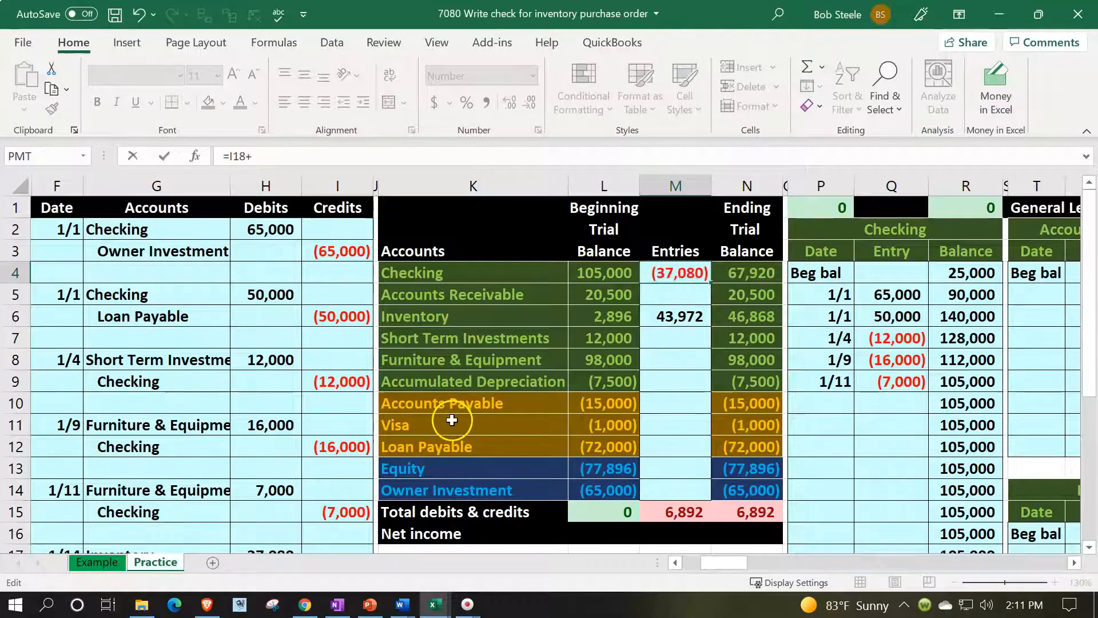
scroll(446, 423, down, 3)
click(357, 450)
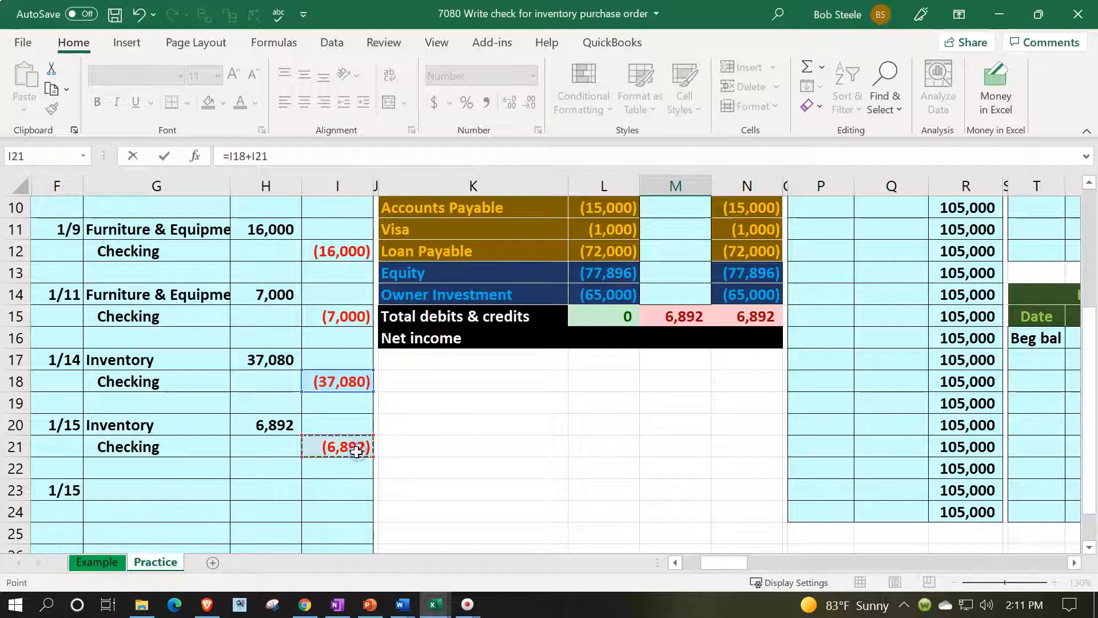
key(Return)
Review the 1/15 journal entry and the trial balance, including the ending Inventory balance in N6
scroll(655, 439, up, 1)
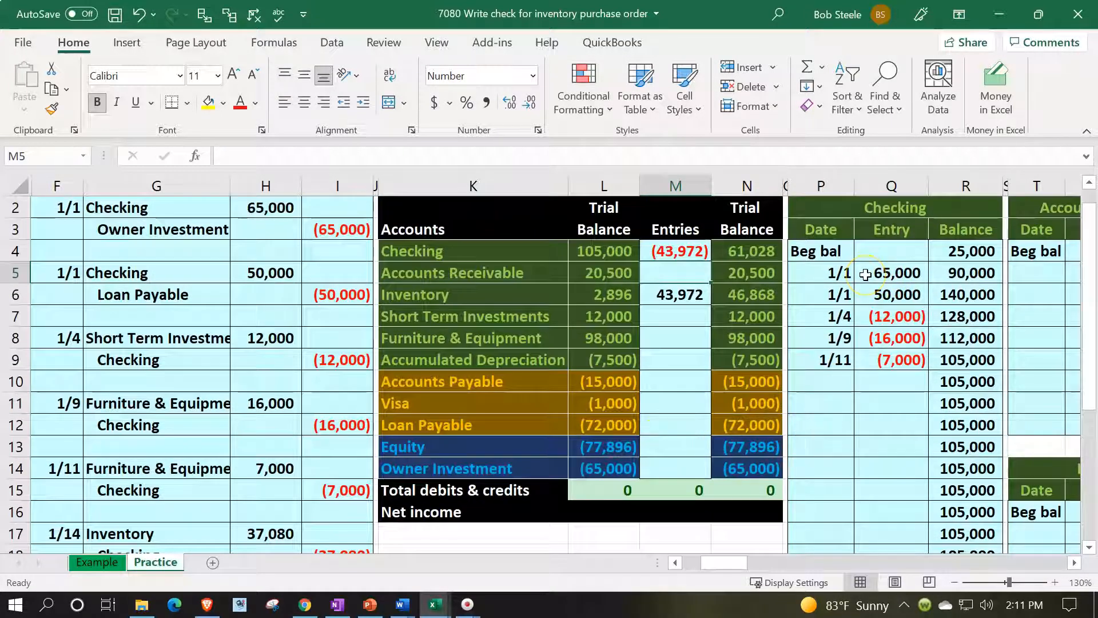
click(238, 447)
scroll(229, 446, down, 3)
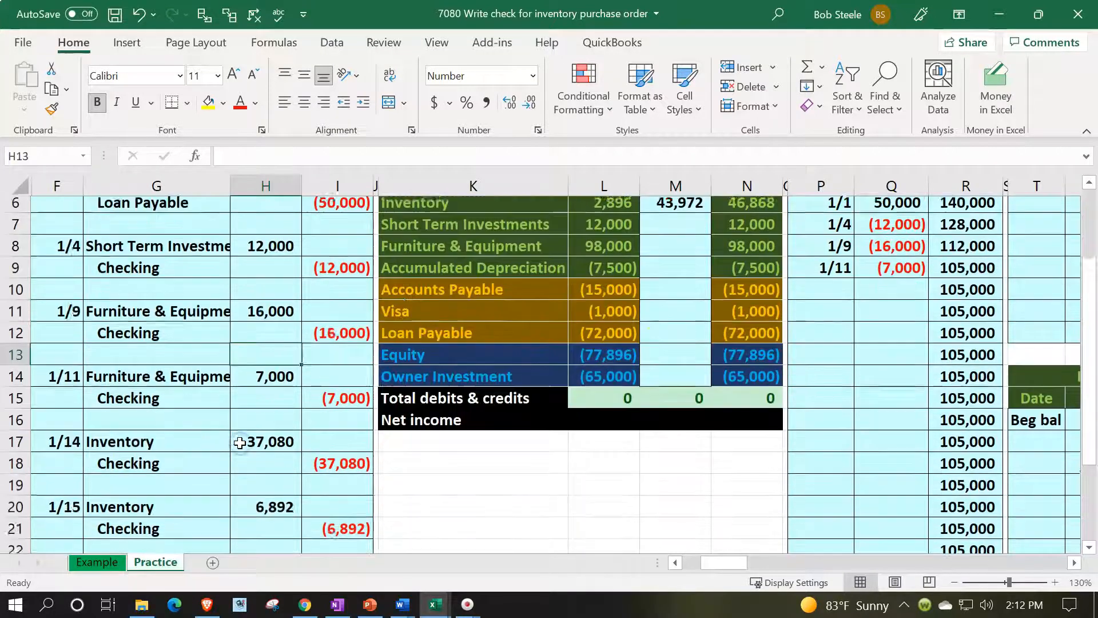
click(140, 474)
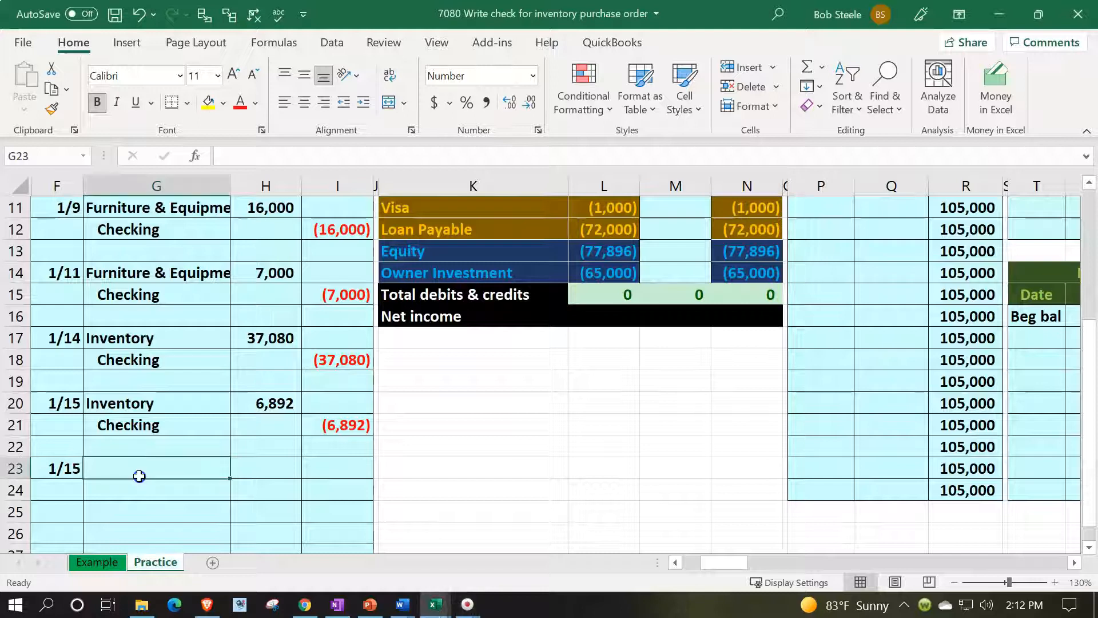
scroll(692, 393, up, 4)
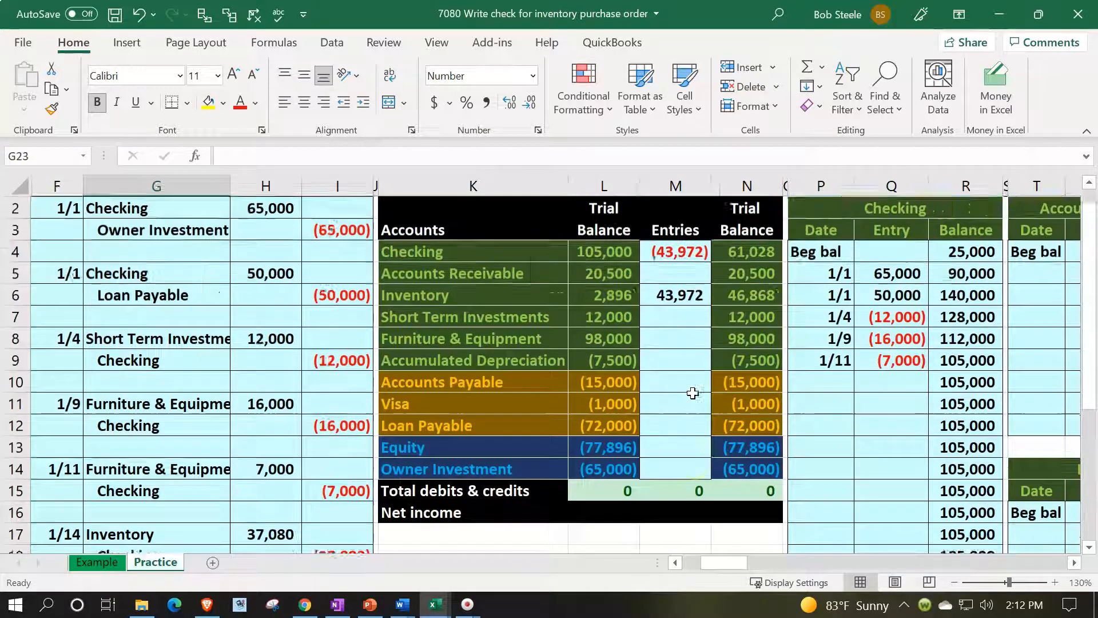
click(695, 354)
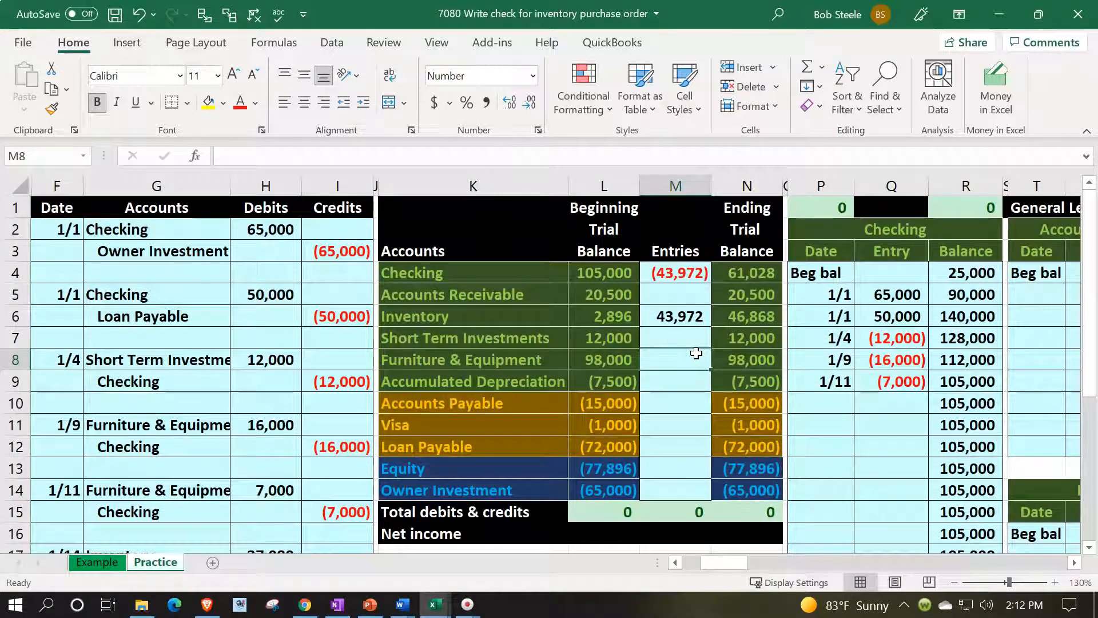
key(Right)
key(Up)
key(Up)
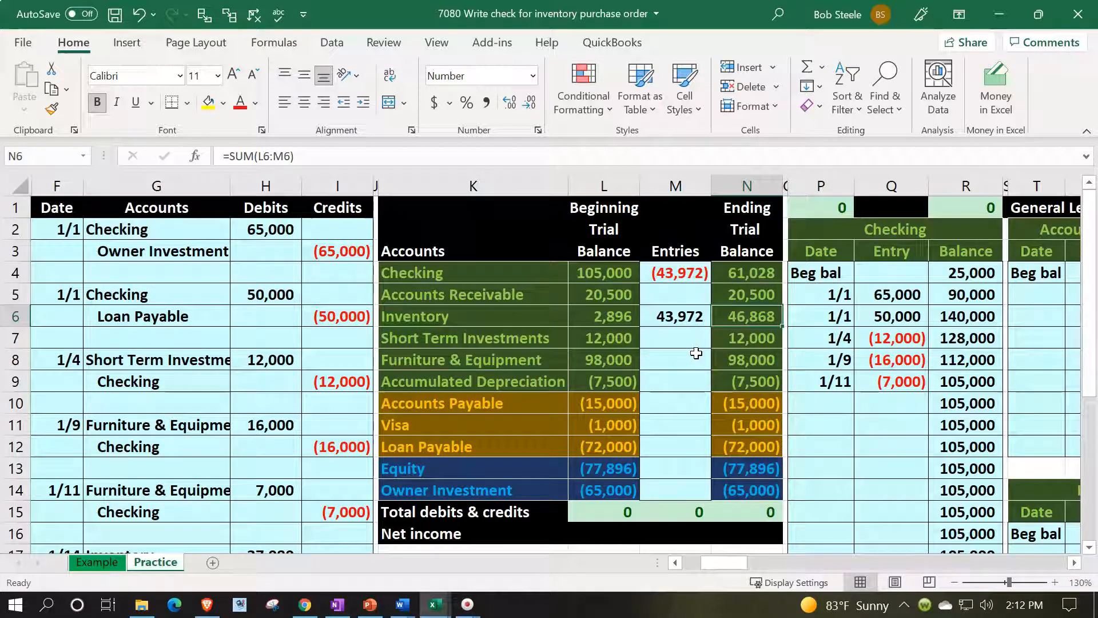
Examine the Inventory Subsidiary Ledger's difference from the trial balance's ending Inventory in BE1
key(Right)
key(Right)
key(Right)
key(Right)
key(Right)
key(Right)
key(Right)
key(Right)
key(Right)
key(Right)
key(Right)
key(Right)
key(Right)
key(Right)
key(Right)
key(Right)
key(Right)
key(Right)
key(Right)
key(Right)
key(Right)
key(Right)
key(Right)
key(Right)
key(Right)
key(Right)
key(Right)
key(Right)
key(Right)
key(Right)
key(Right)
key(Right)
key(Right)
key(Right)
key(Right)
key(Right)
key(Right)
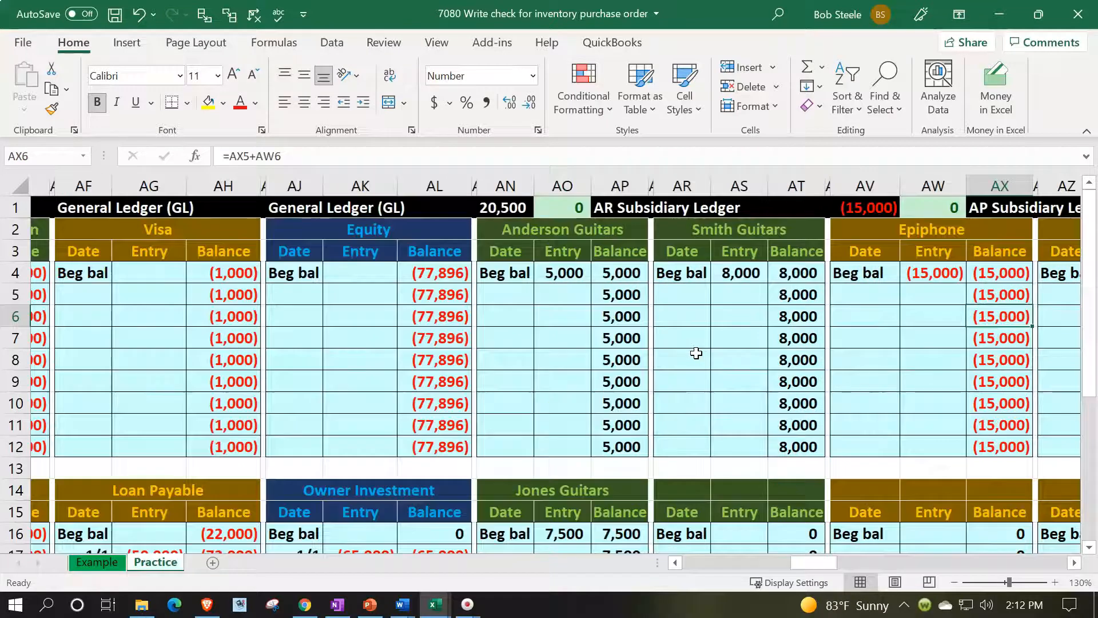
key(Right)
key(Right)
key(Right)
key(Right)
key(Right)
key(Right)
key(Right)
key(Right)
key(Right)
key(Right)
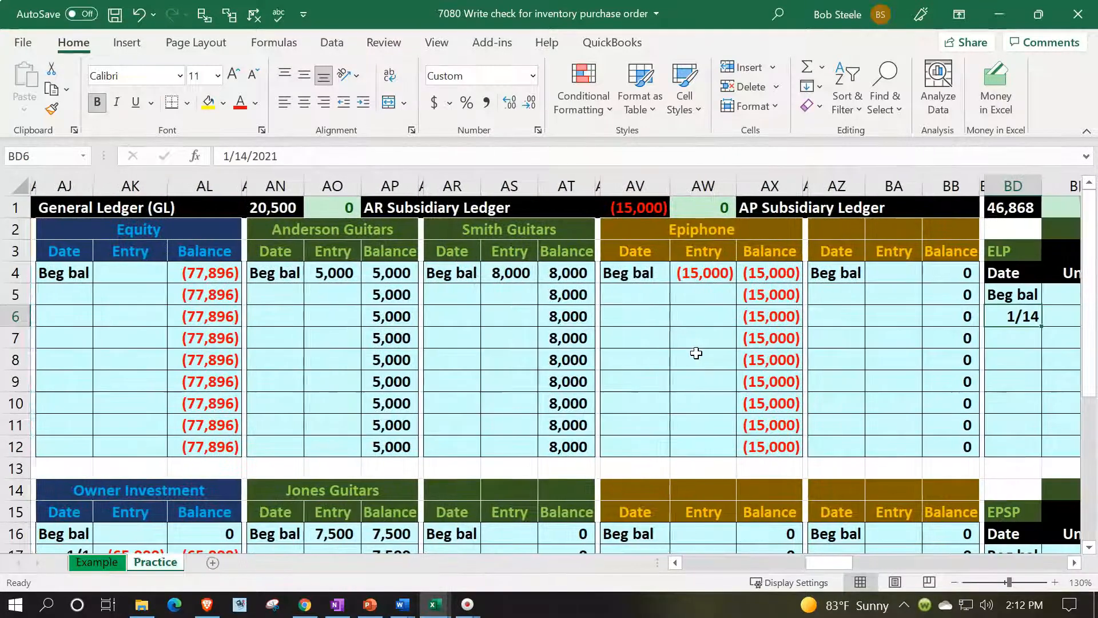
scroll(696, 353, right, 3)
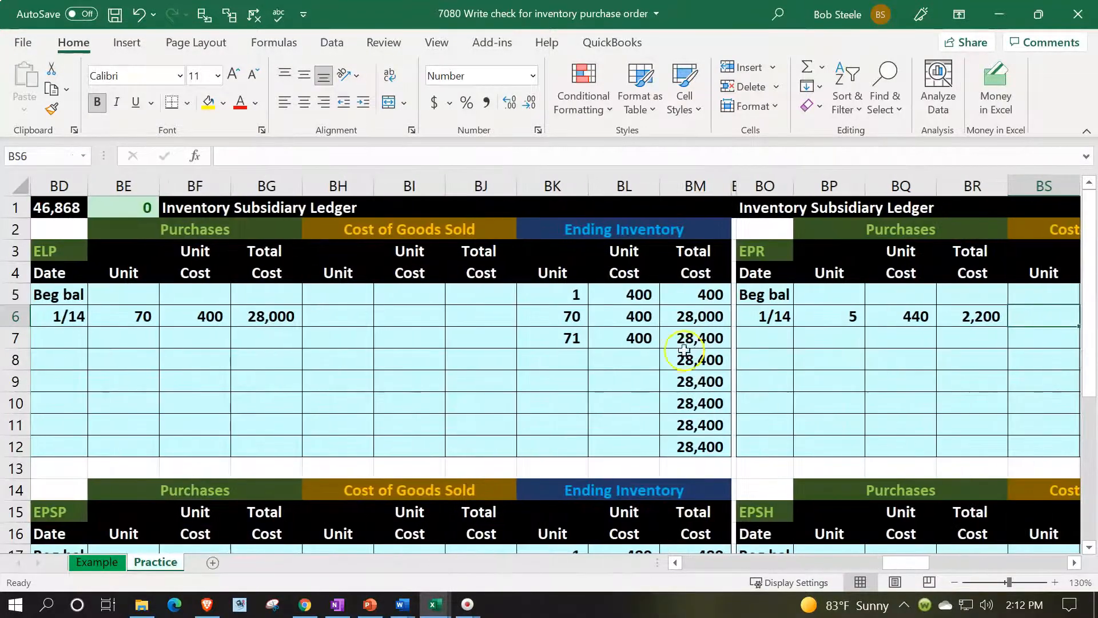
click(137, 203)
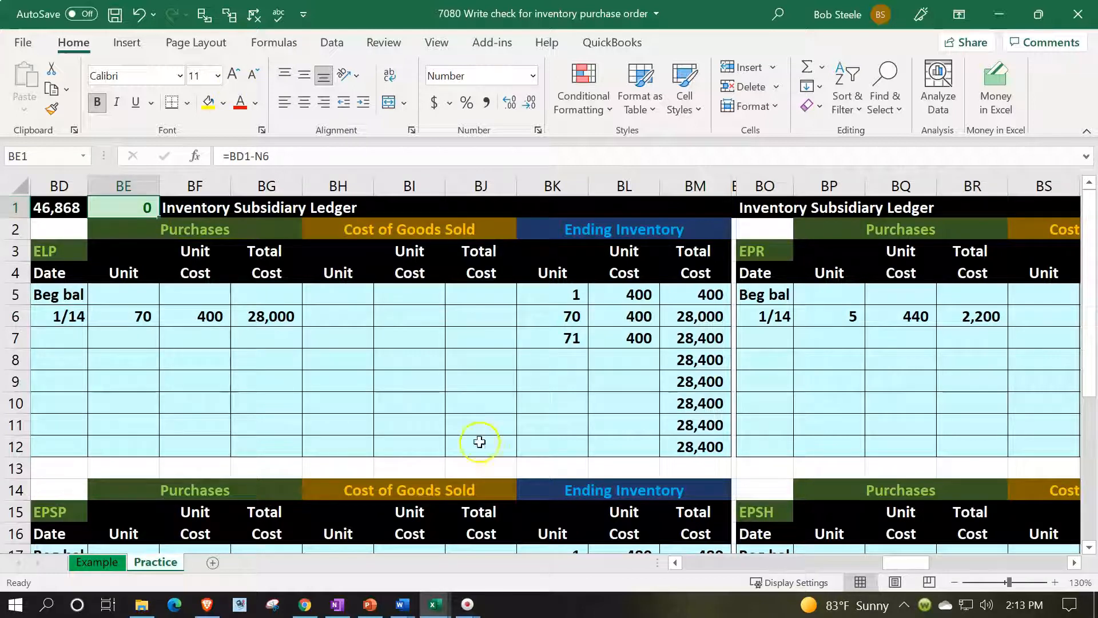
Enter the date 1/15 in BZ18 and 3 purchased units in CA18 of the DUK inventory ledger
click(509, 428)
key(Right)
key(Right)
key(Right)
key(Right)
key(Right)
key(Right)
key(Right)
key(Right)
key(Right)
key(Right)
key(Right)
key(Right)
key(Right)
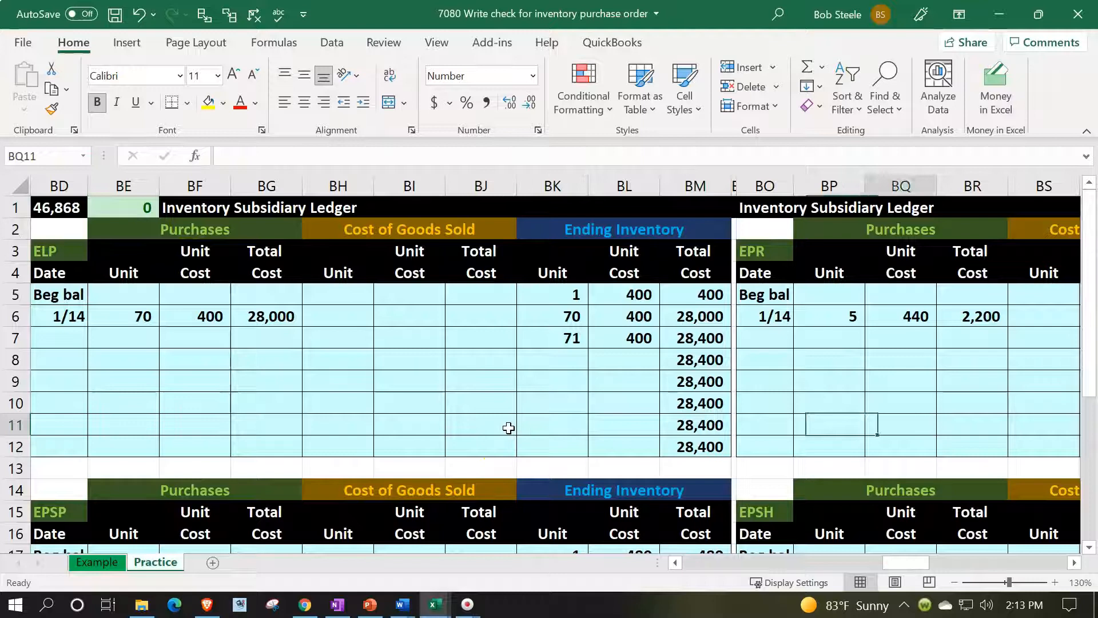
key(Right)
key(Right)
key(Right)
key(Right)
key(Right)
key(Right)
key(Right)
key(Right)
key(Right)
key(Right)
key(Right)
key(Right)
key(Right)
key(Right)
key(Right)
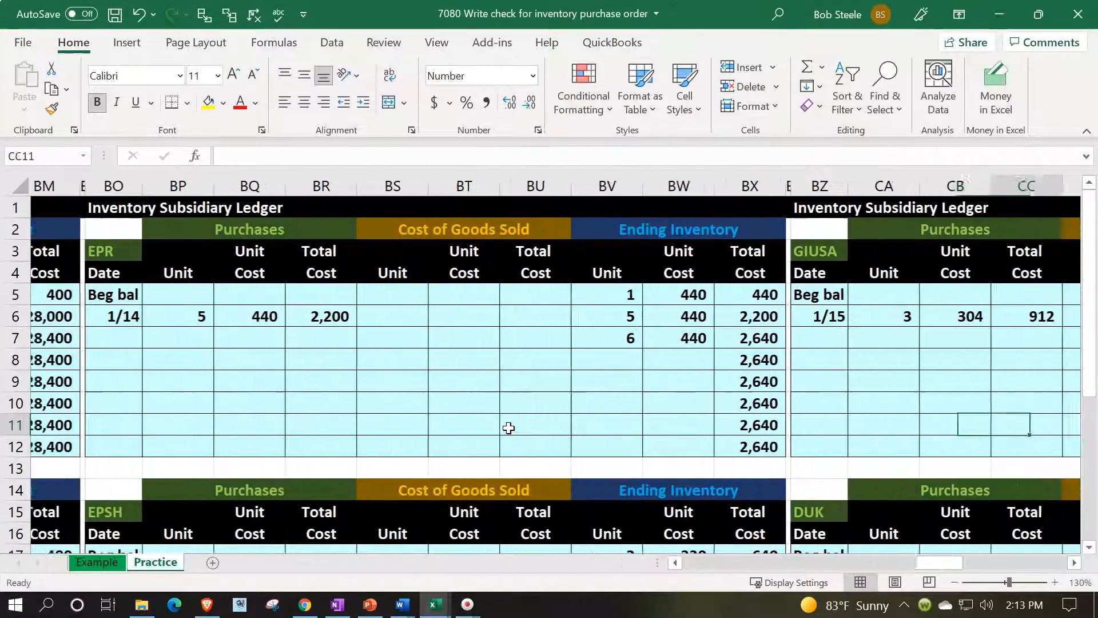
key(Right)
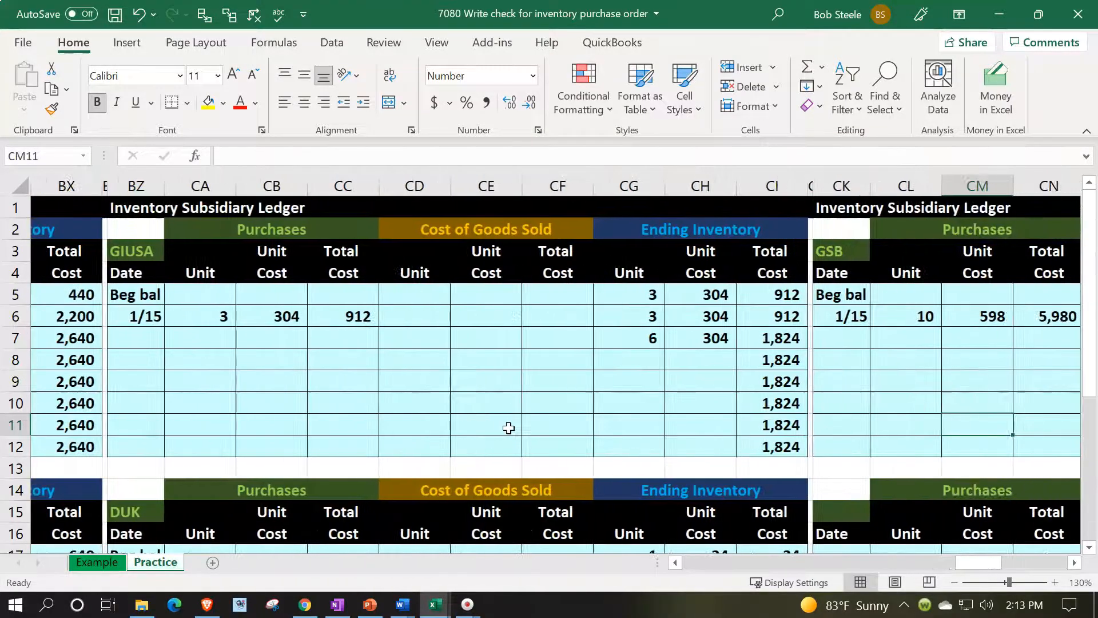
scroll(421, 405, down, 2)
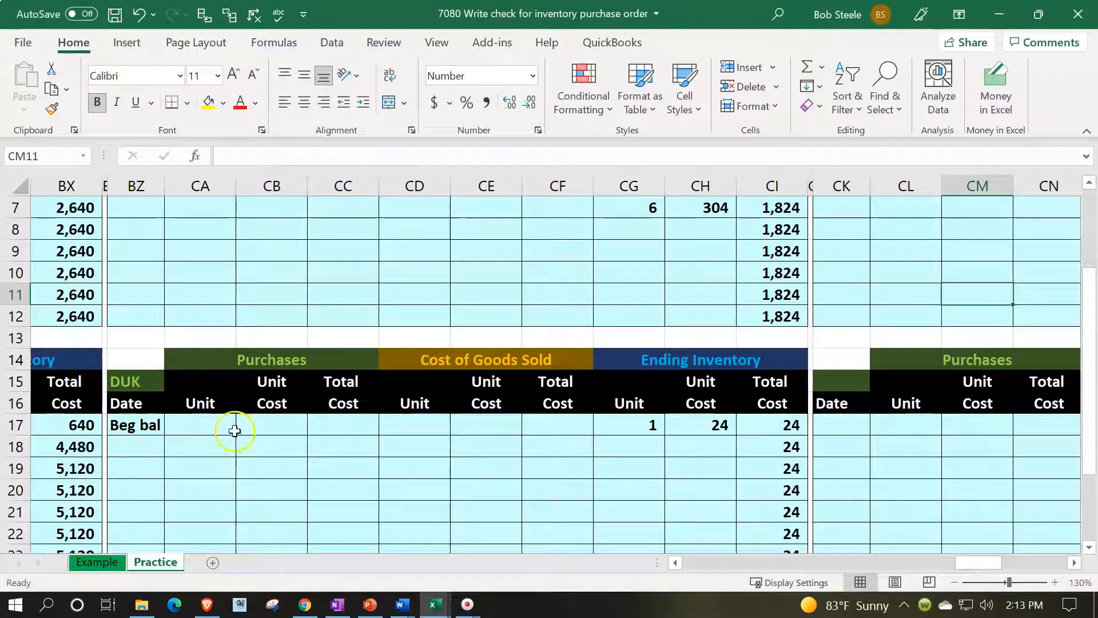
click(146, 447)
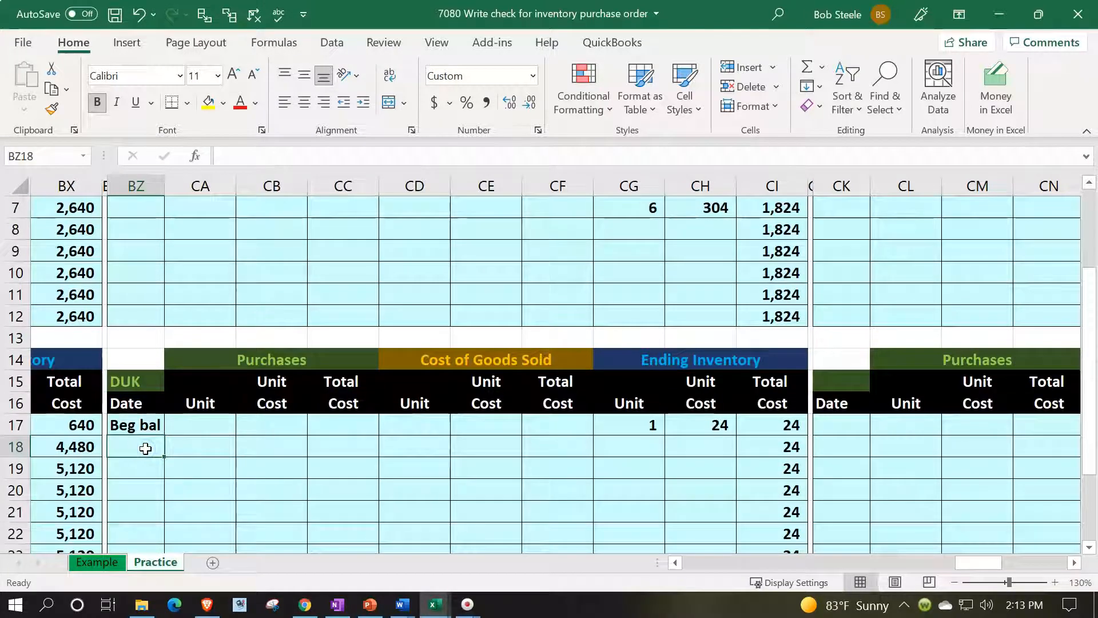
text(1/)
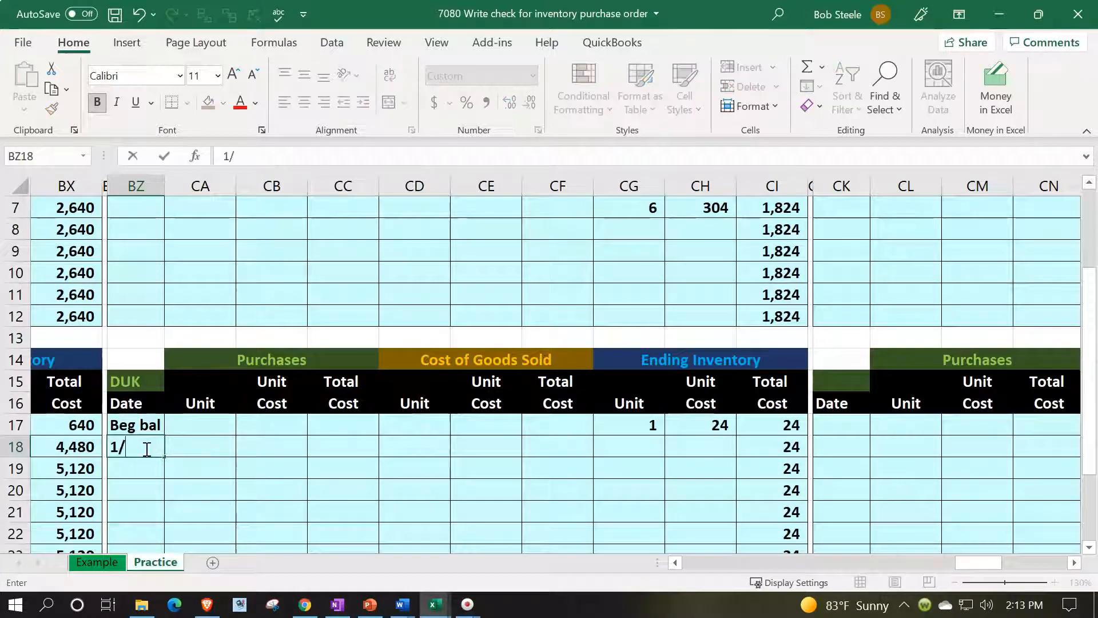
key(Return)
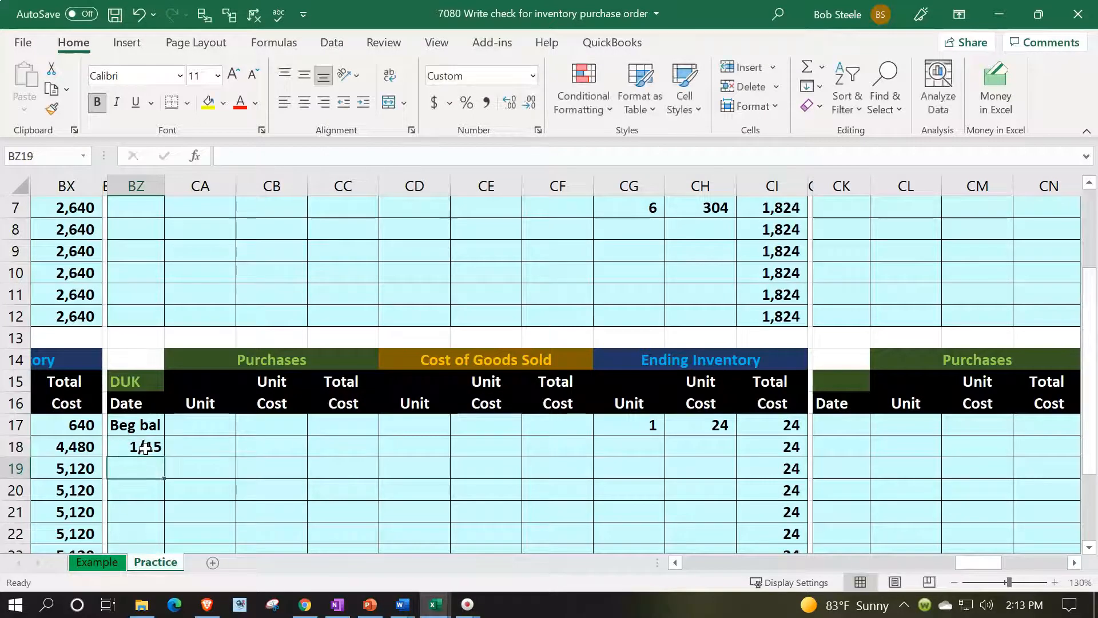
key(Right)
key(Up)
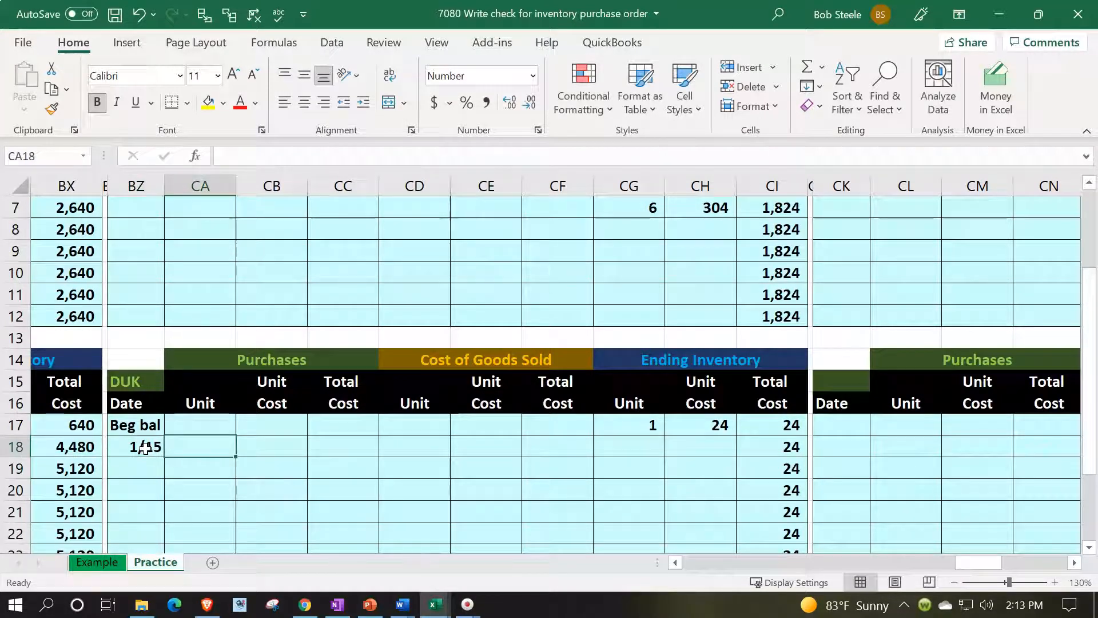
text(3)
key(Return)
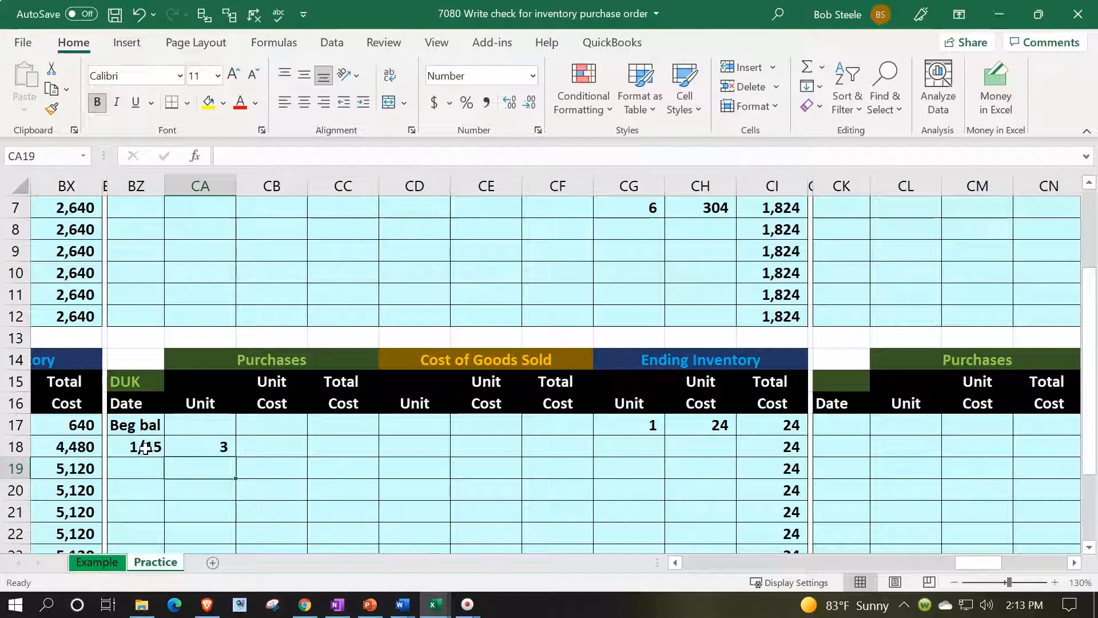
Link the DUK purchase's unit cost in CB18 to CH17 and calculate its total cost in CC18 as CA18*CB18
key(Right)
key(Up)
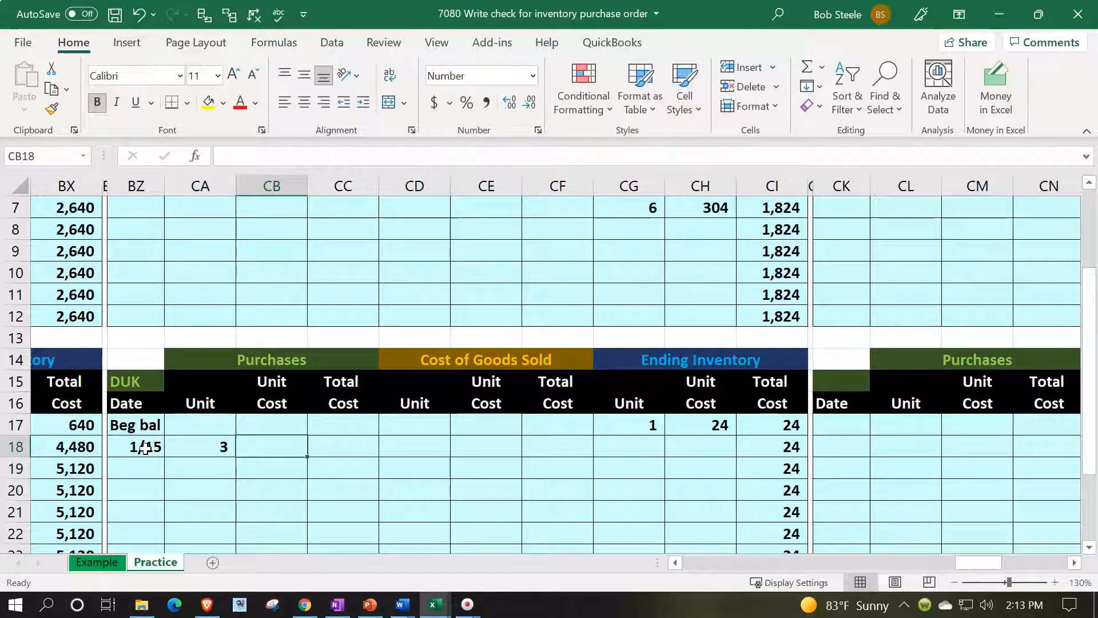
text(+)
key(Right)
key(Right)
key(Right)
key(Right)
key(Right)
key(Right)
key(Up)
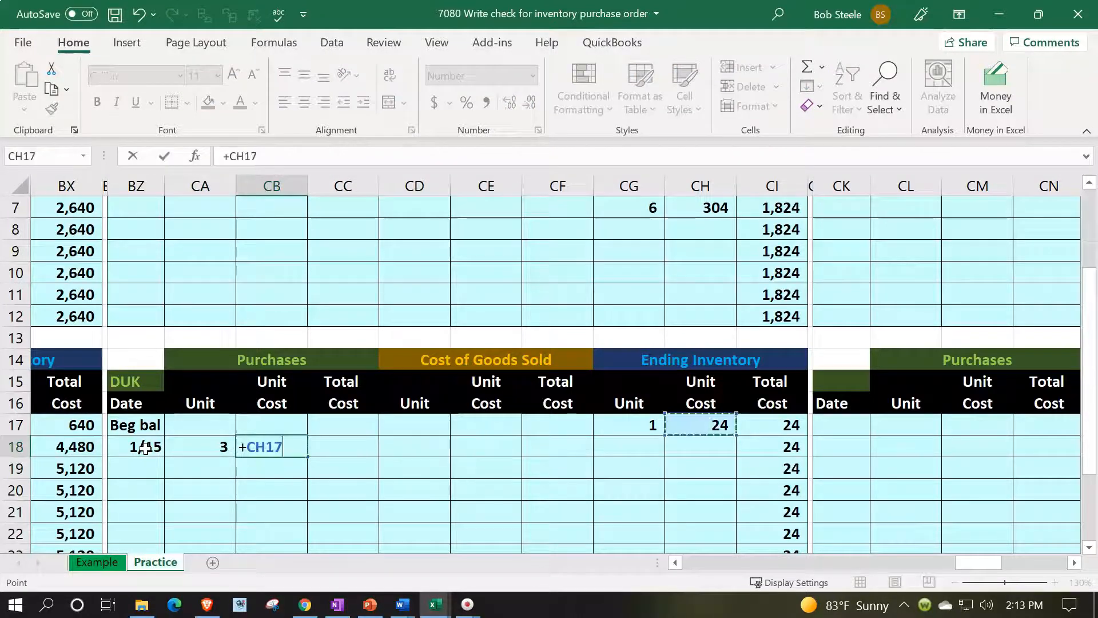
key(Tab)
text(+)
key(Left)
key(Left)
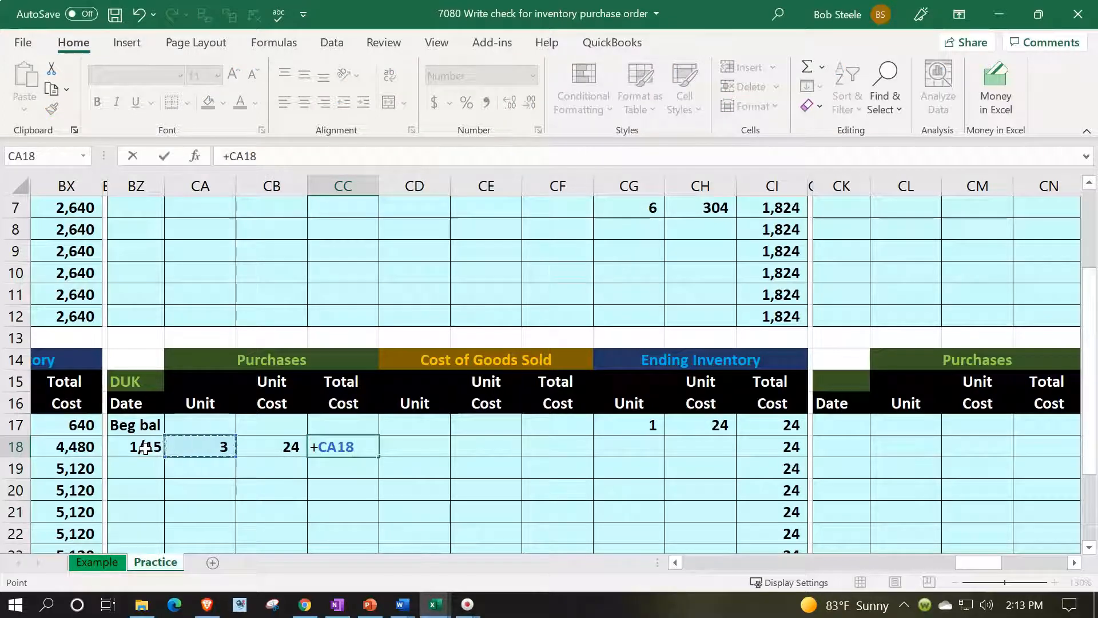
text(*)
key(Left)
key(Return)
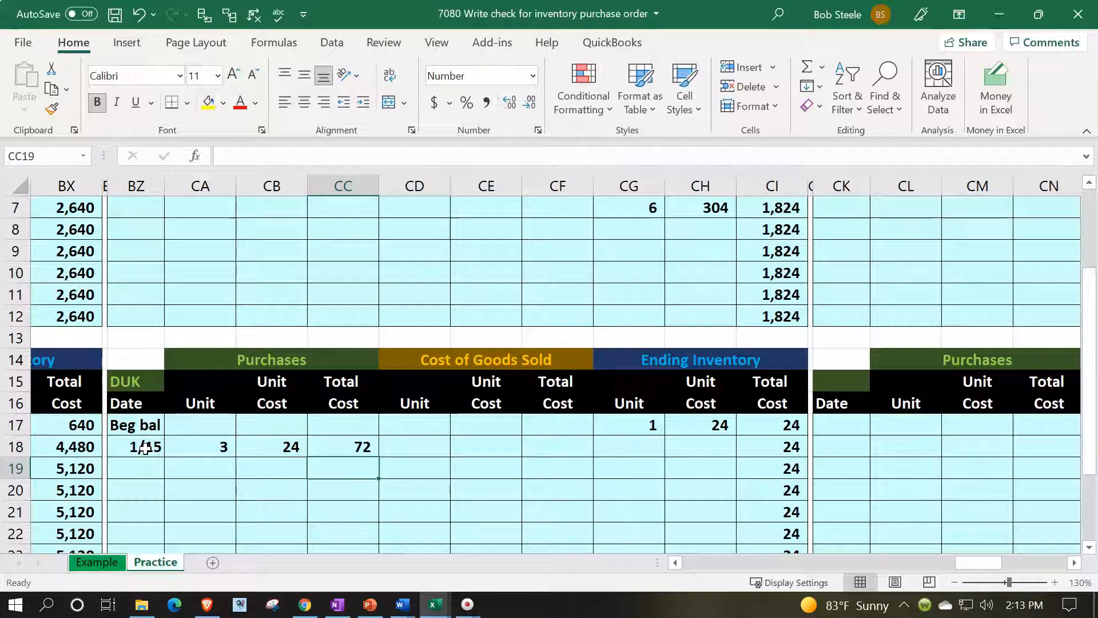
Bring the DUK purchase into Ending Inventory by linking CG18 to the units in CA18 and CH18 to the unit cost in CB18
key(Right)
key(Right)
key(Right)
key(Right)
key(Up)
text(+)
key(Left)
key(Left)
key(Left)
key(Left)
key(Left)
key(Left)
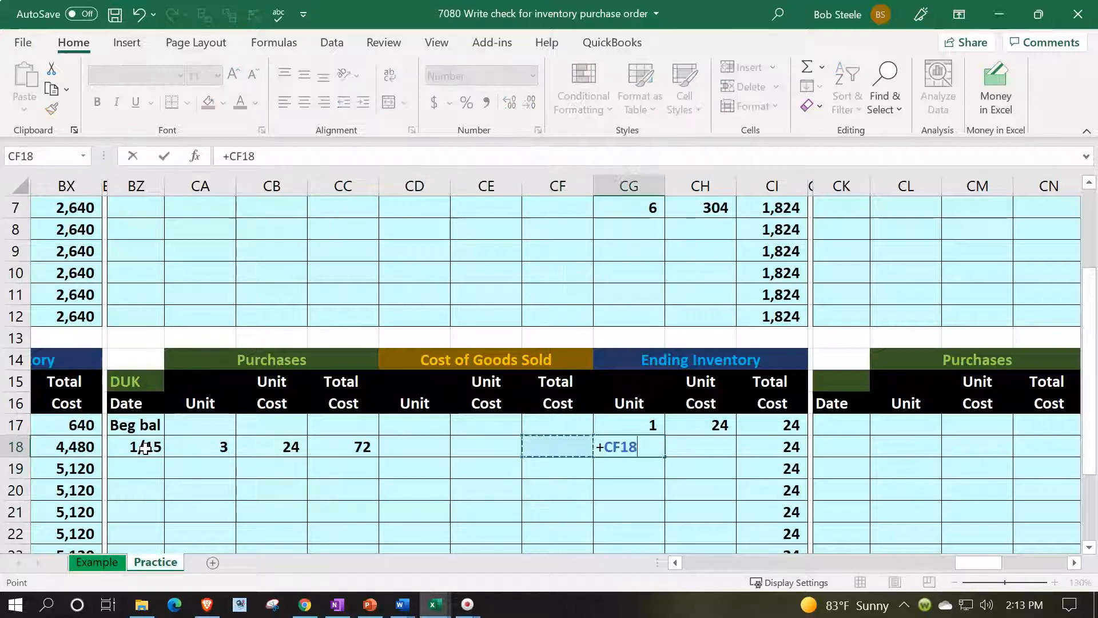
key(Tab)
text(+)
key(Left)
key(Left)
key(Left)
key(Left)
key(Left)
key(Left)
key(Tab)
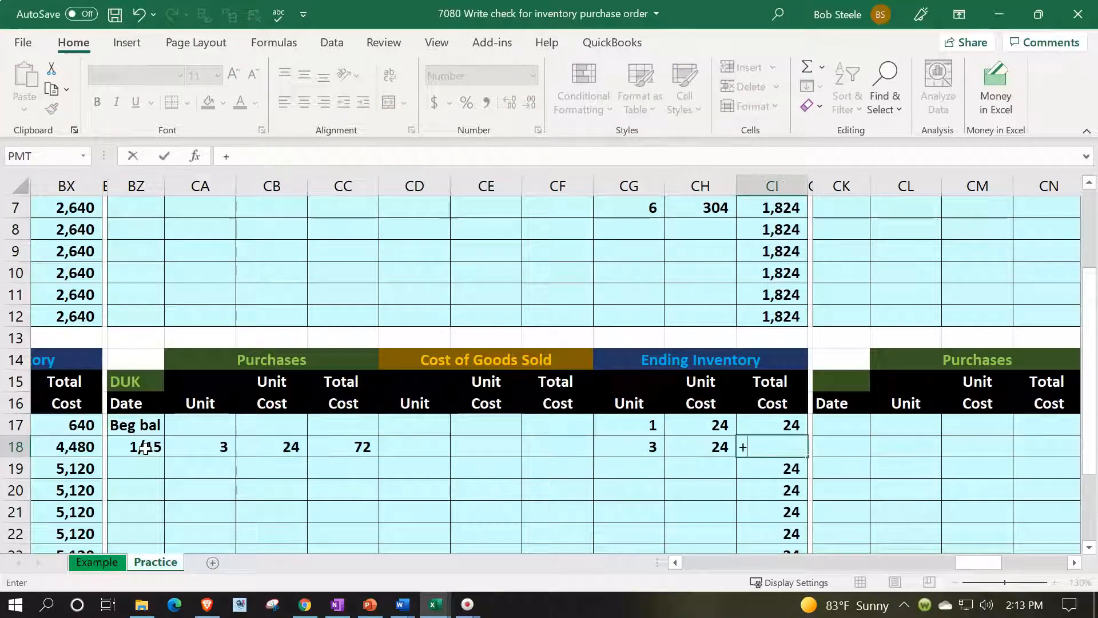
Calculate the purchase layer's total cost in CI18 of DUK's Ending Inventory as CG18*CH18
text(+)
key(Left)
key(Left)
text(*)
key(Left)
key(Return)
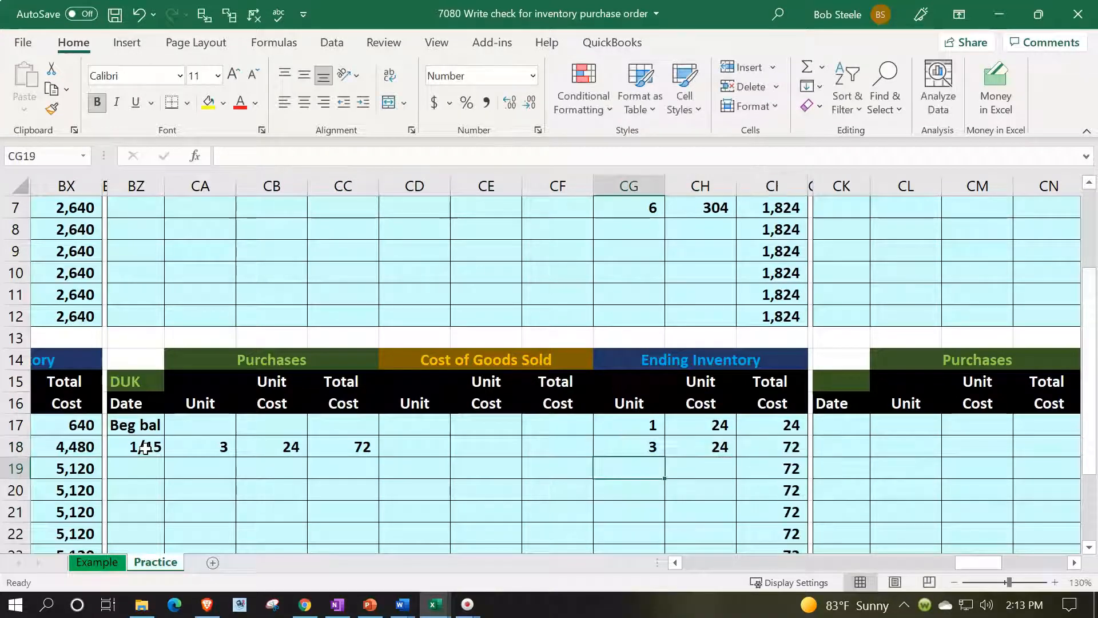
Total DUK's ending units in CG19 with =SUM(CG17:CG18) and link the unit cost in CH19 to CH18
text(=sum()
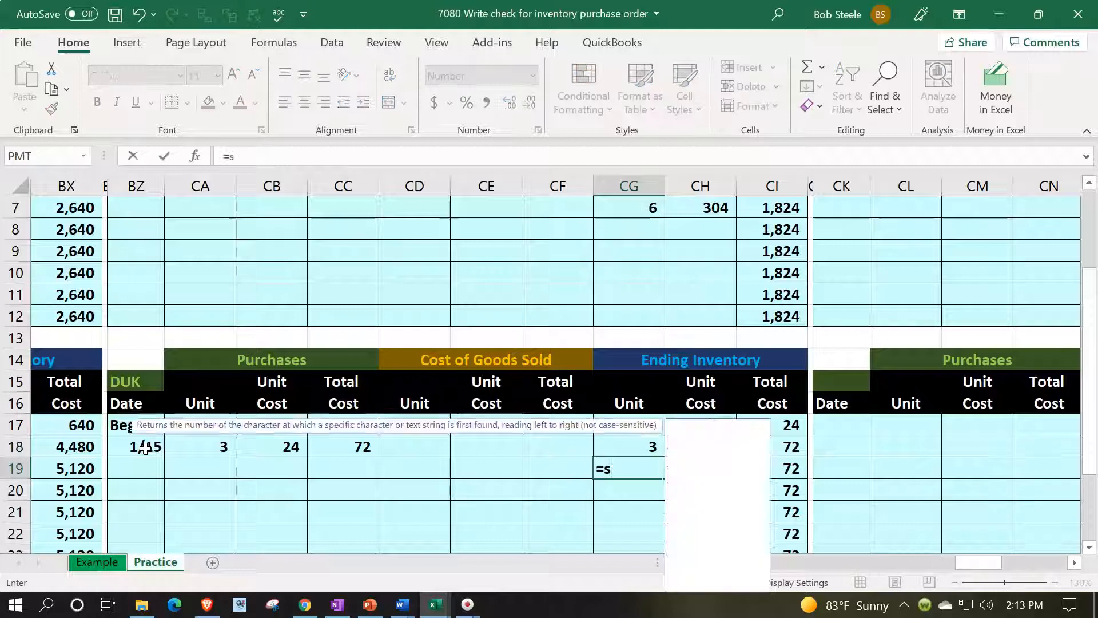
key(Up)
key(shift+Up)
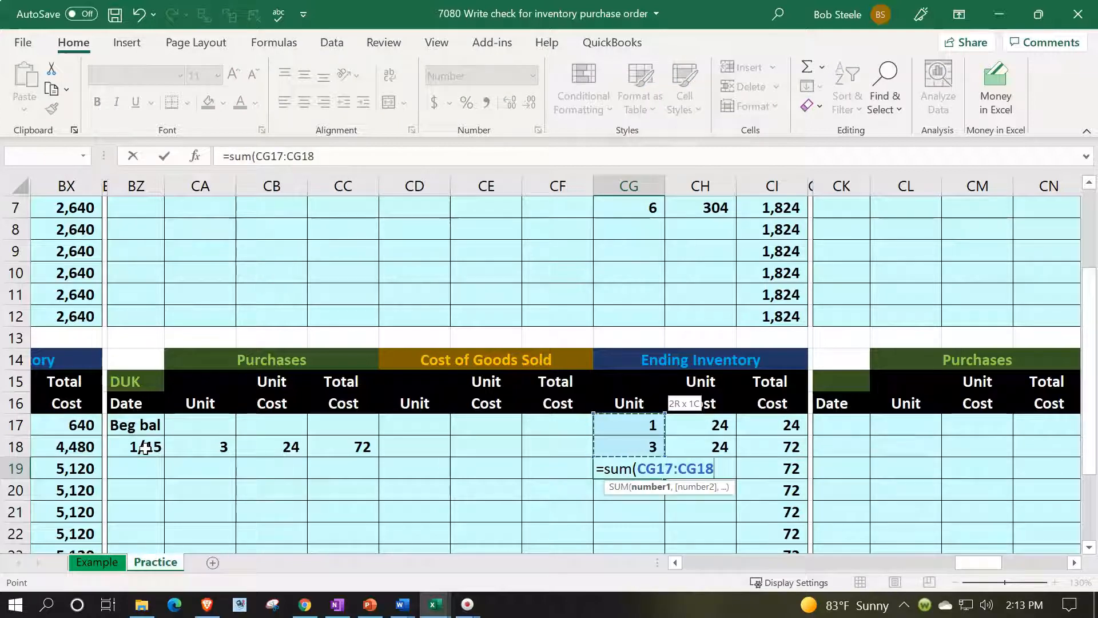
key(Return)
key(Right)
key(Up)
text(=)
key(Up)
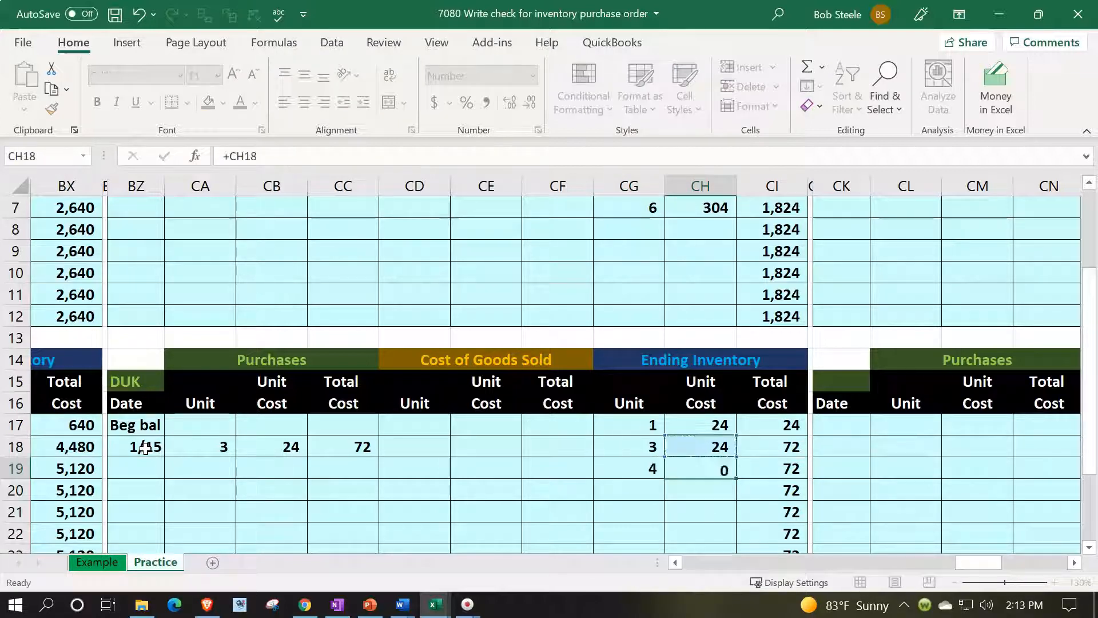
key(Return)
Calculate DUK's ending inventory total cost in CI19 as CG19*CH19, and check the formulas in CI19 and CH19
key(Right)
key(Up)
text(+)
key(Left)
key(Left)
text(*)
key(Left)
key(Return)
key(Up)
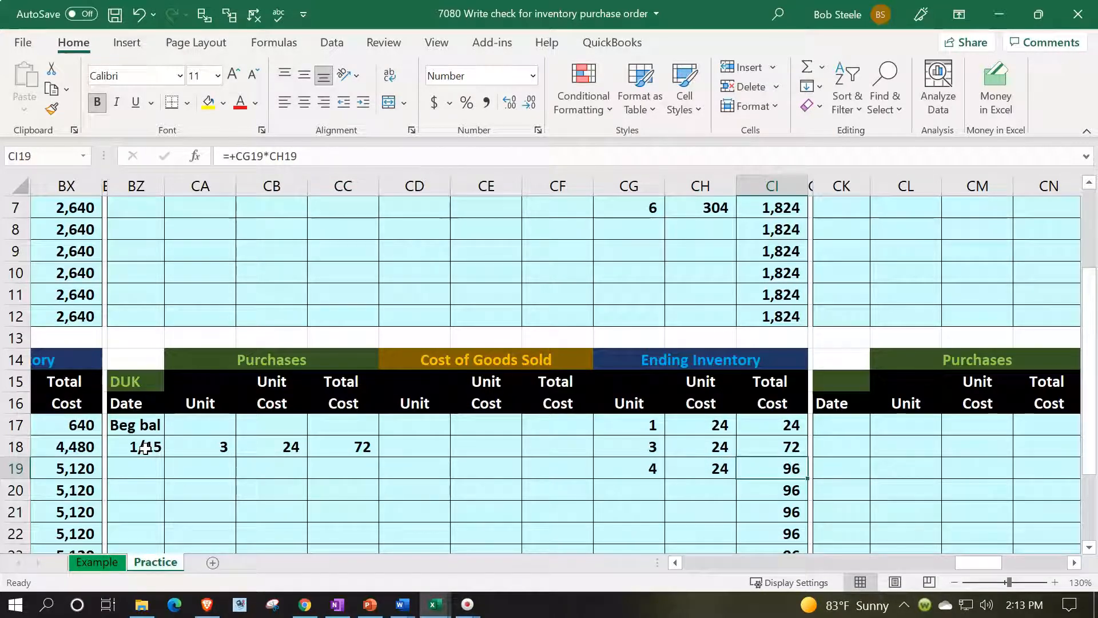
key(Left)
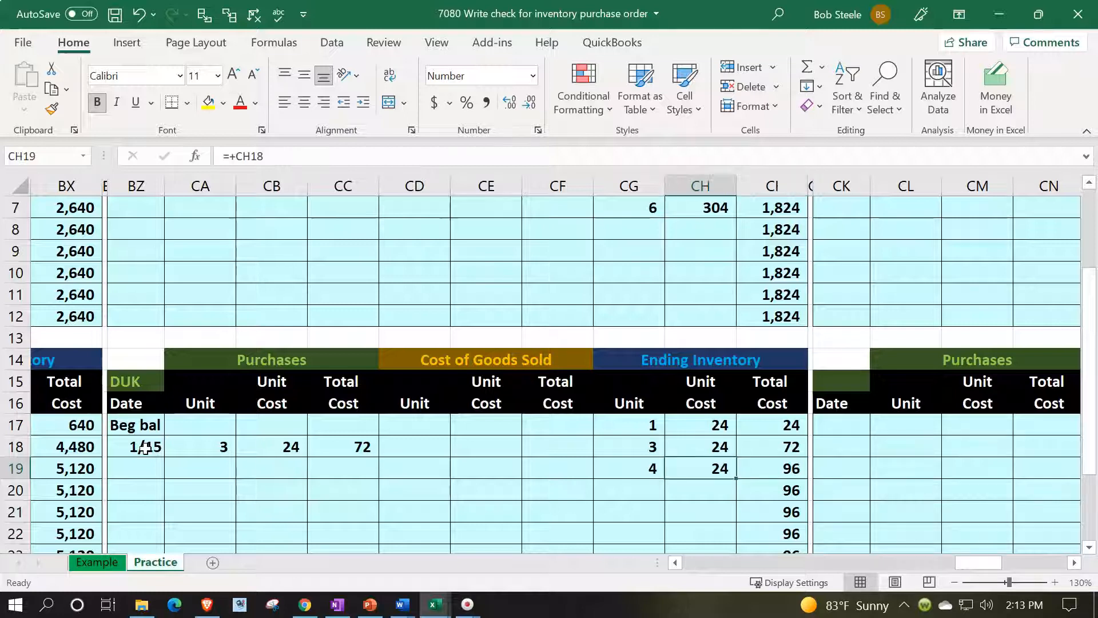
Check in BE1 the difference between the inventory subsidiary ledger total and the trial balance's Inventory
key(Left)
key(Left)
key(Left)
key(Left)
key(Left)
key(Left)
key(Up)
key(Right)
key(Up)
key(Up)
key(Up)
key(Up)
key(Up)
key(Up)
key(Up)
key(Up)
key(Up)
key(Up)
key(Up)
key(Up)
key(Up)
key(Up)
key(Up)
key(Up)
key(Up)
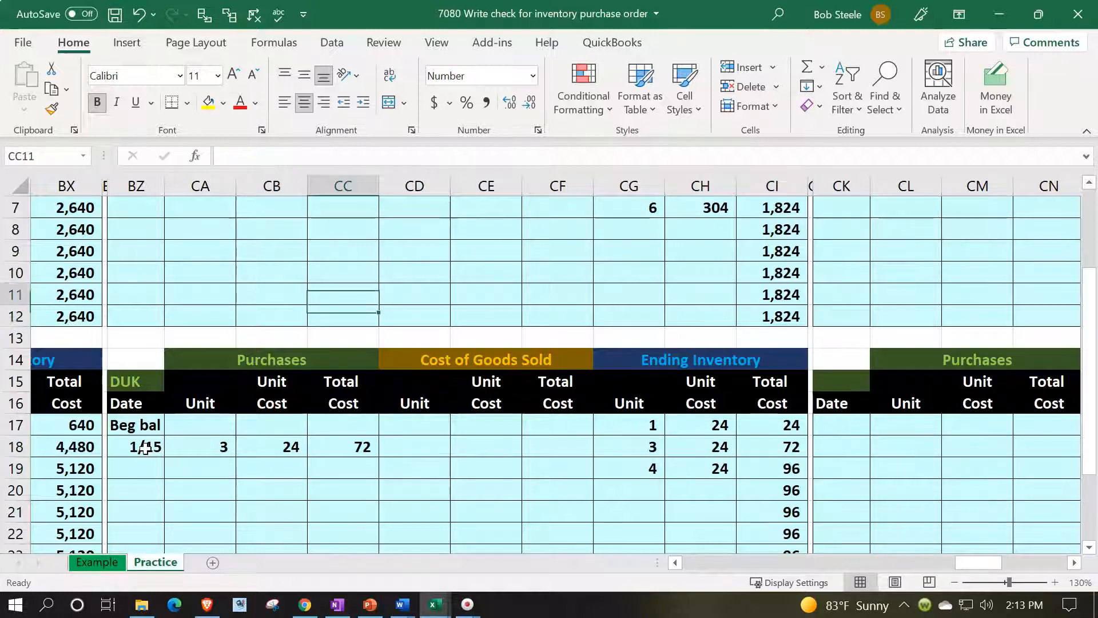
key(Left)
key(Left)
key(Left)
key(Left)
key(Left)
key(Left)
key(Left)
key(Left)
key(Left)
key(Left)
key(Left)
key(Left)
key(Left)
key(Left)
key(Left)
key(Left)
key(Left)
key(Left)
key(Left)
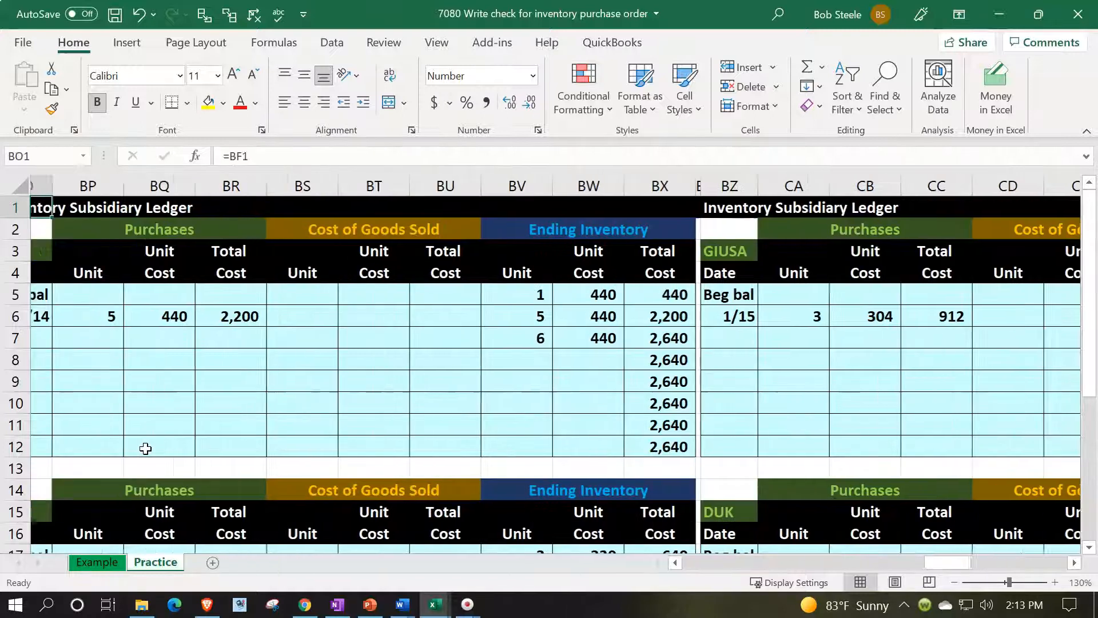
key(Left)
key(Left)
key(Left)
key(Left)
key(Left)
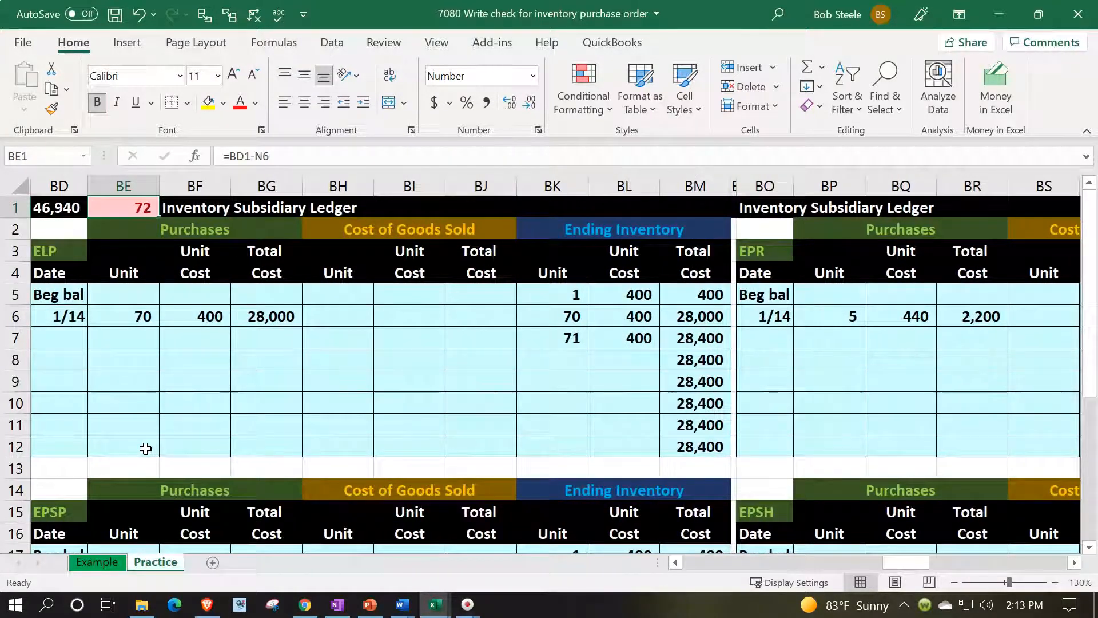
Enter the debit account of the second 1/15 journal entry in G23 as a link to Inventory in the trial balance
key(Left)
key(Left)
key(Left)
key(Left)
key(Left)
key(Left)
key(Left)
key(Left)
key(Left)
key(Left)
key(Left)
key(Left)
key(Left)
key(Left)
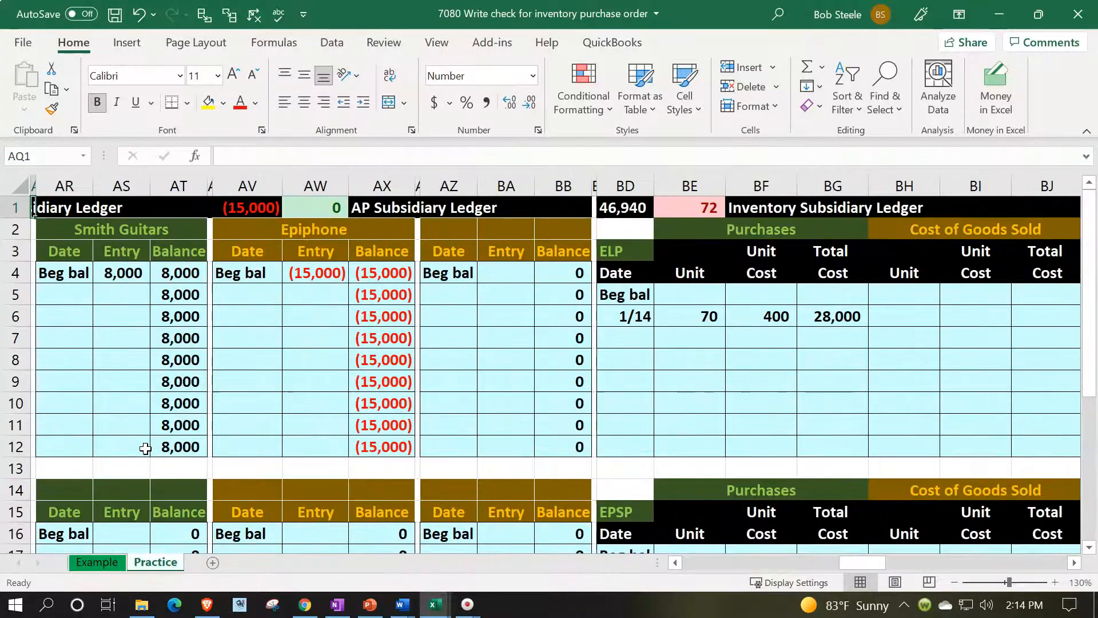
key(Left)
key(Left)
key(Left)
key(Left)
key(Left)
key(Left)
key(Left)
key(Left)
key(Left)
key(Left)
key(Left)
key(Left)
key(Left)
key(Left)
key(Left)
key(Left)
key(Left)
key(Left)
key(Left)
key(Left)
scroll(146, 448, down, 4)
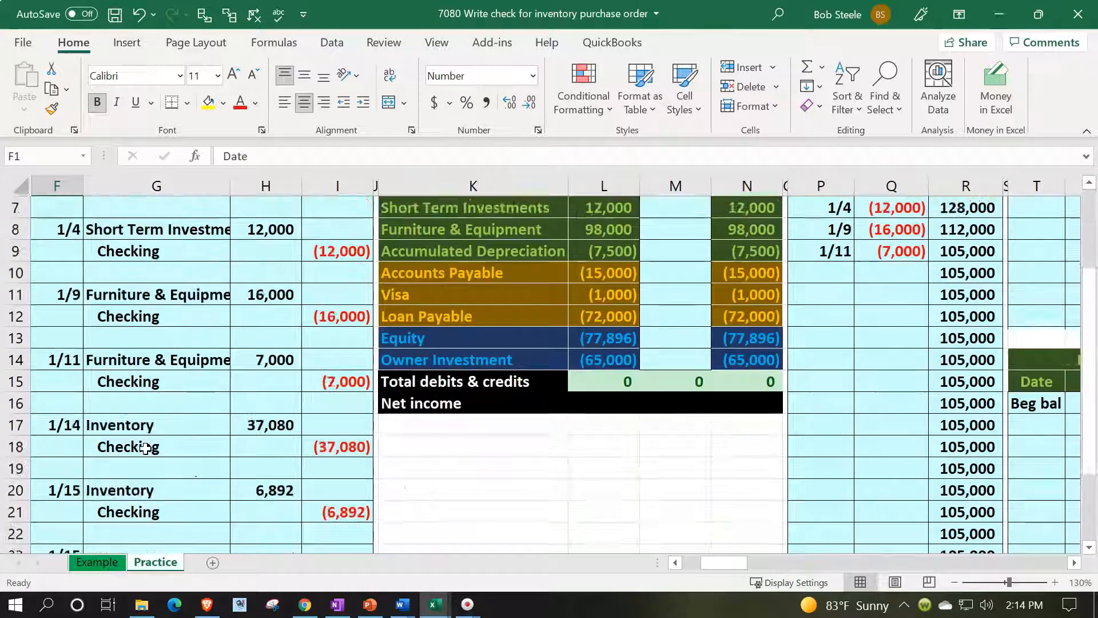
click(124, 429)
text(=)
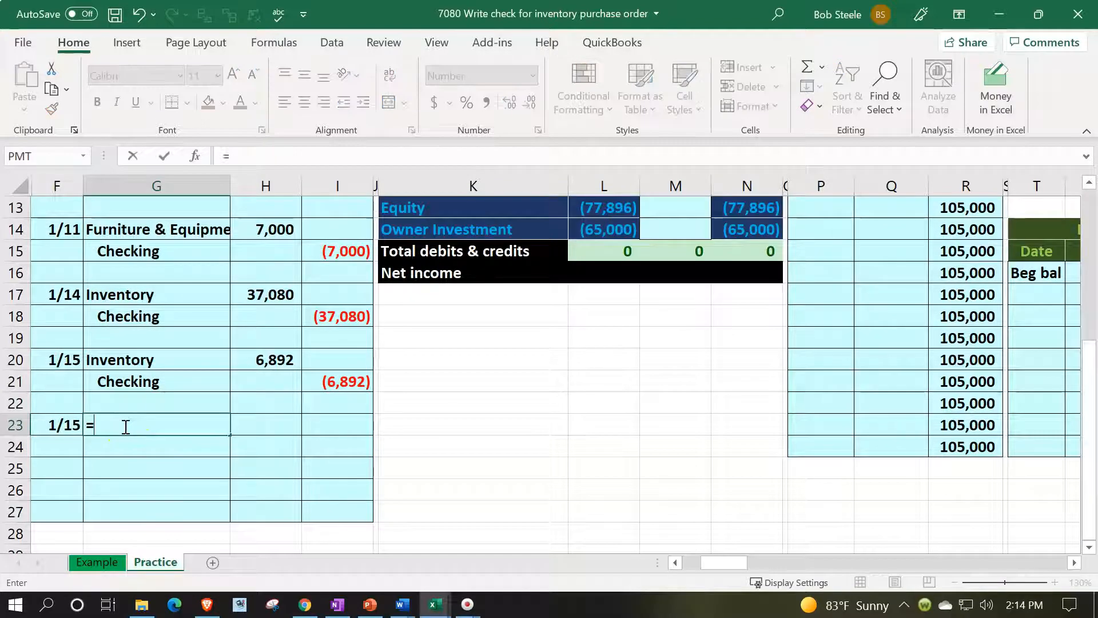
scroll(429, 426, up, 4)
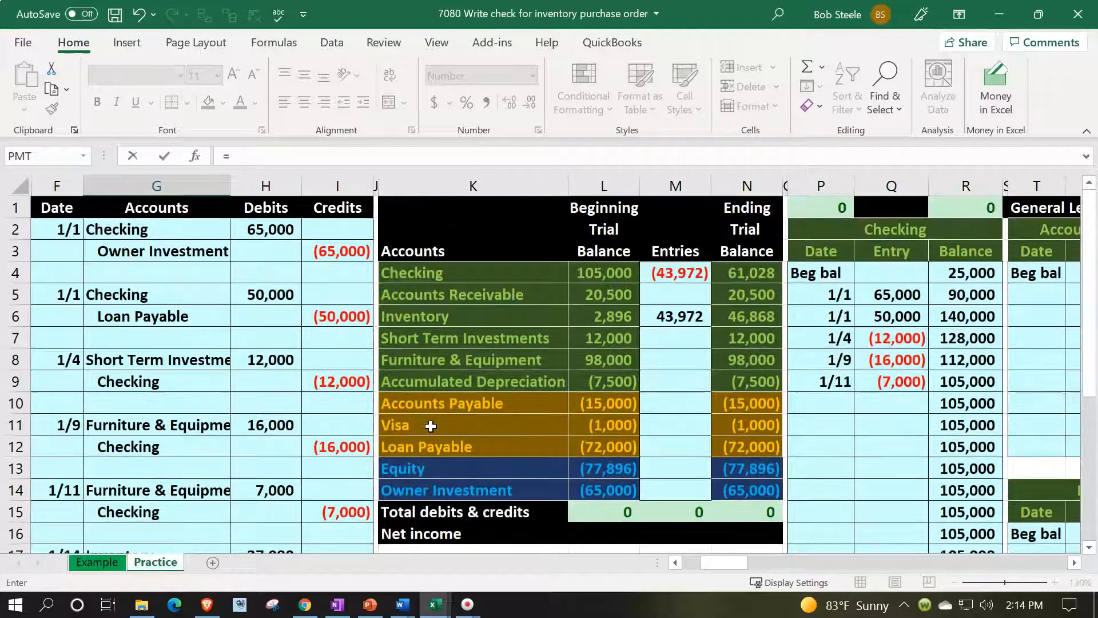
click(428, 318)
key(Return)
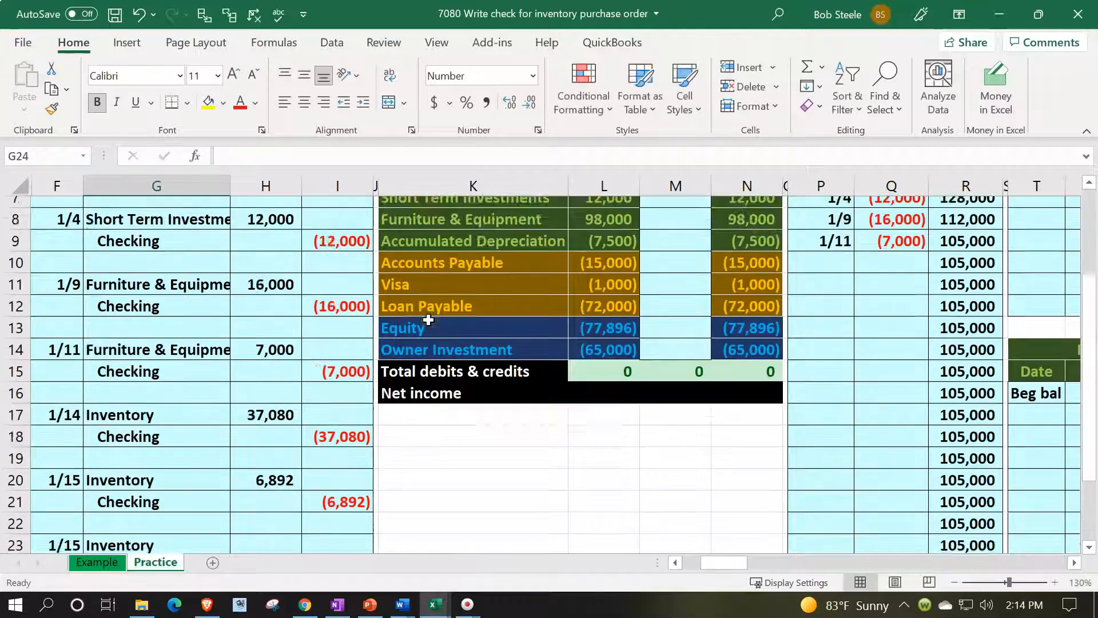
Enter the credit account of that 1/15 entry in G24 as a link to Checking in the trial balance
text(=)
key(Right)
key(Right)
key(Up)
key(Right)
key(Up)
key(Up)
key(Up)
key(Up)
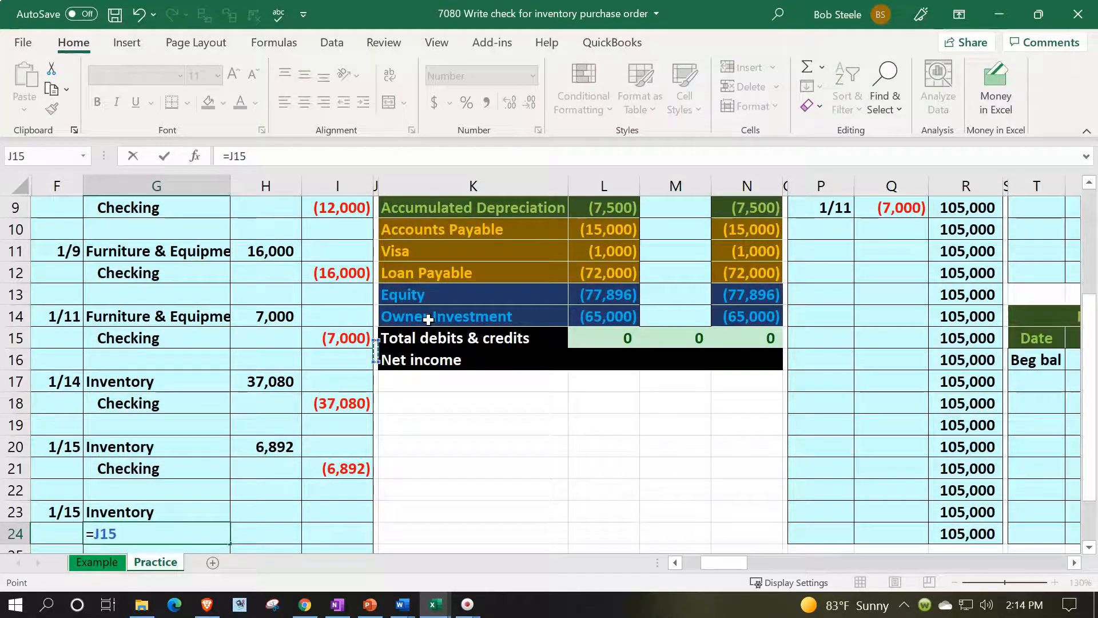
key(ctrl+Up)
key(Down)
key(Down)
key(Down)
key(Right)
key(Return)
Enter the debit amount of the second 1/15 journal entry in H23 as a link to DUK's 1/15 purchase total cost in CC18
key(Right)
key(Up)
key(Up)
text(=)
key(Right)
key(Right)
key(Right)
key(Right)
key(Right)
key(Right)
key(Right)
key(Right)
key(Right)
key(Right)
key(Right)
key(Right)
key(Right)
key(Right)
key(Right)
key(Right)
key(Right)
key(Right)
key(Right)
key(Right)
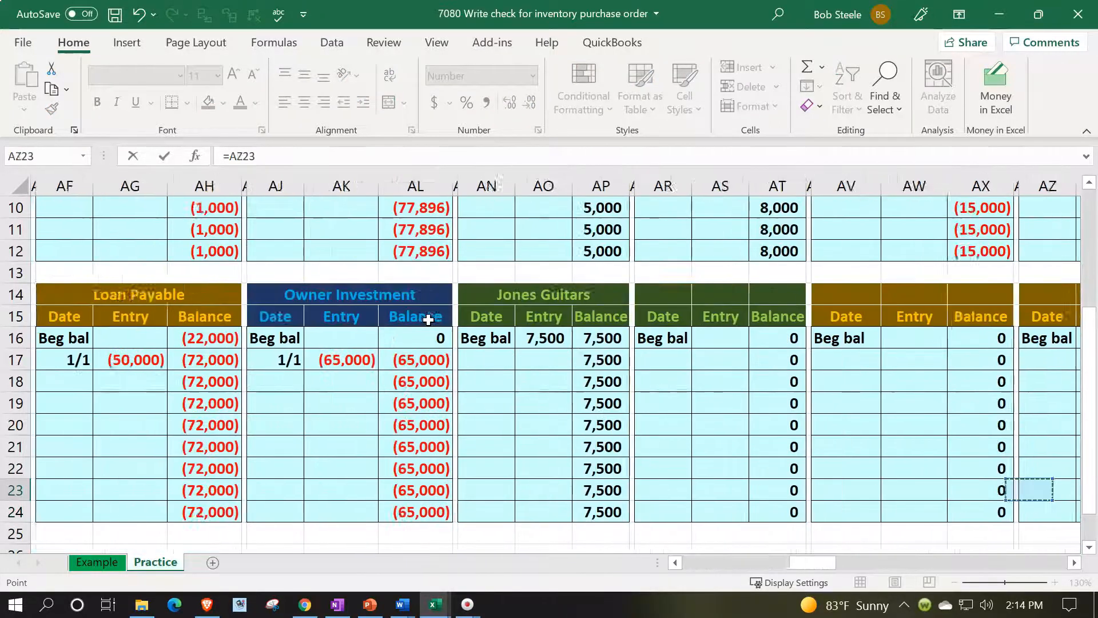
key(Right)
key(Right)
key(Right)
key(Right)
key(Right)
key(Right)
key(Right)
key(Right)
key(Right)
key(Right)
key(Right)
key(Right)
key(Right)
key(Right)
key(Right)
key(Right)
key(Right)
key(Right)
key(Right)
key(Right)
key(Right)
key(Right)
key(Right)
key(Right)
key(Right)
key(Right)
key(Right)
key(Right)
key(Right)
key(Right)
key(Up)
key(Up)
key(Up)
key(Up)
key(Up)
key(Left)
key(Return)
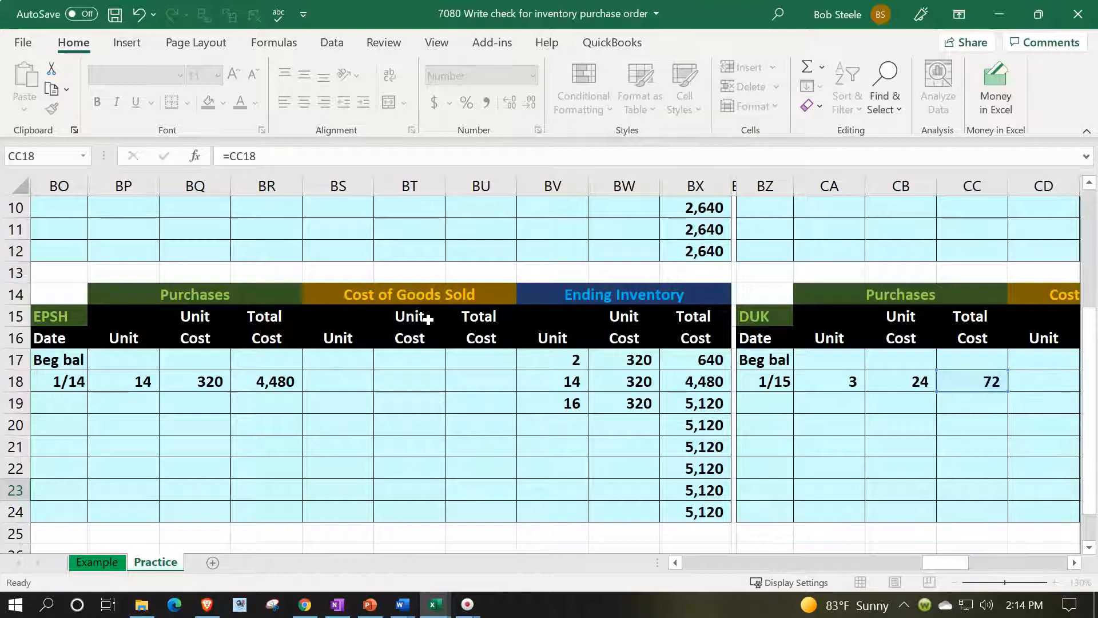
Enter the Checking credit of that 1/15 entry in I24 as =-H23 and indent the Checking account name in G24
key(Left)
key(Left)
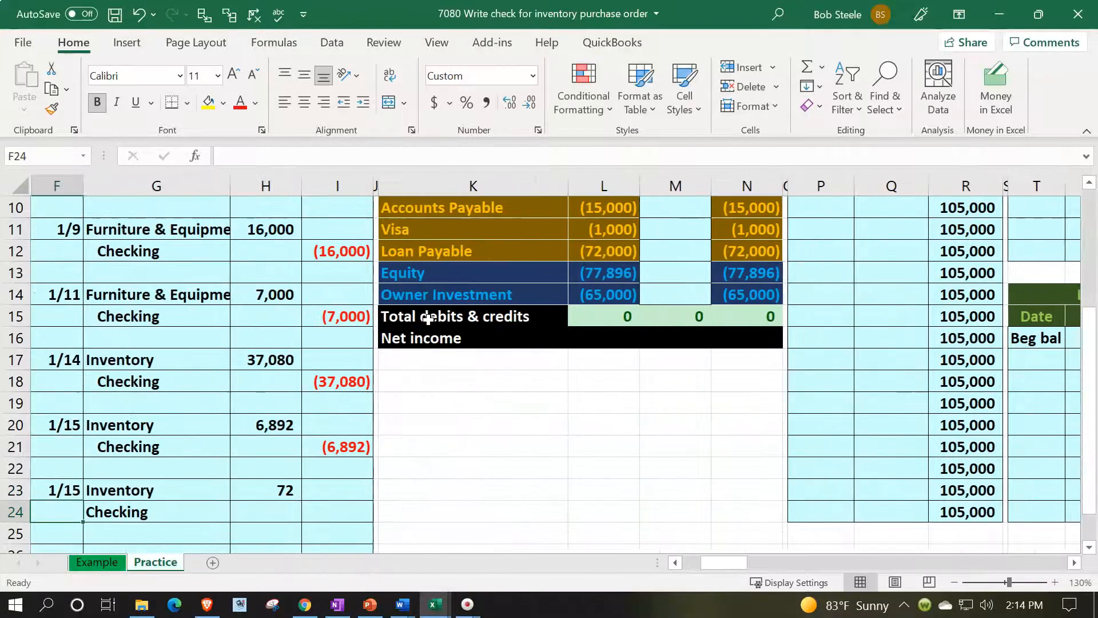
key(Right)
key(Right)
key(Right)
text(=-)
key(Left)
key(Up)
key(Return)
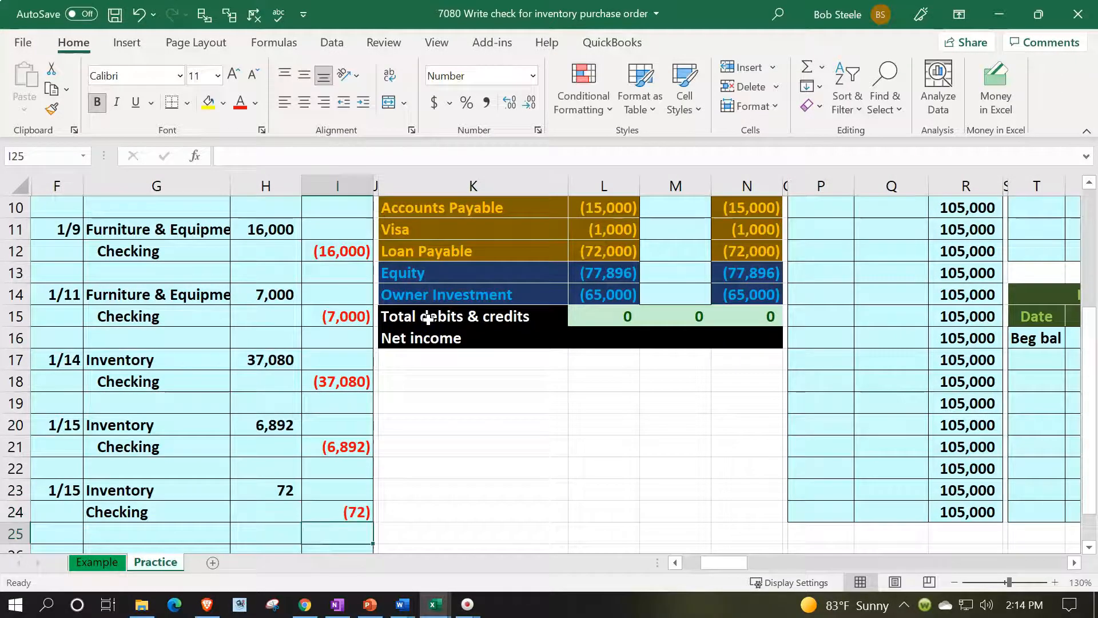
click(117, 514)
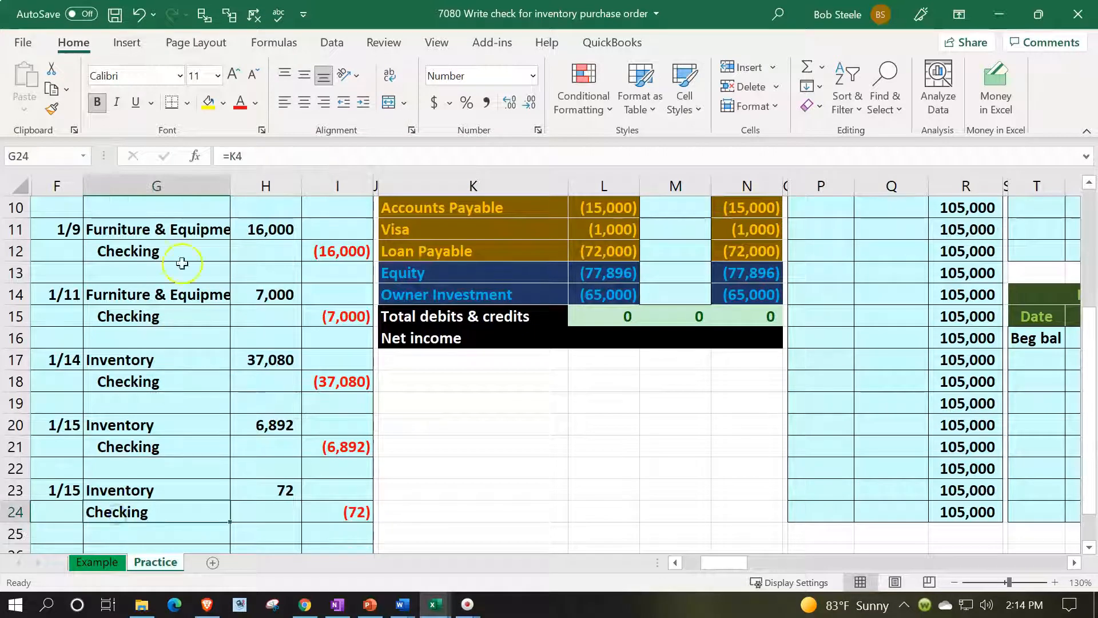
click(364, 102)
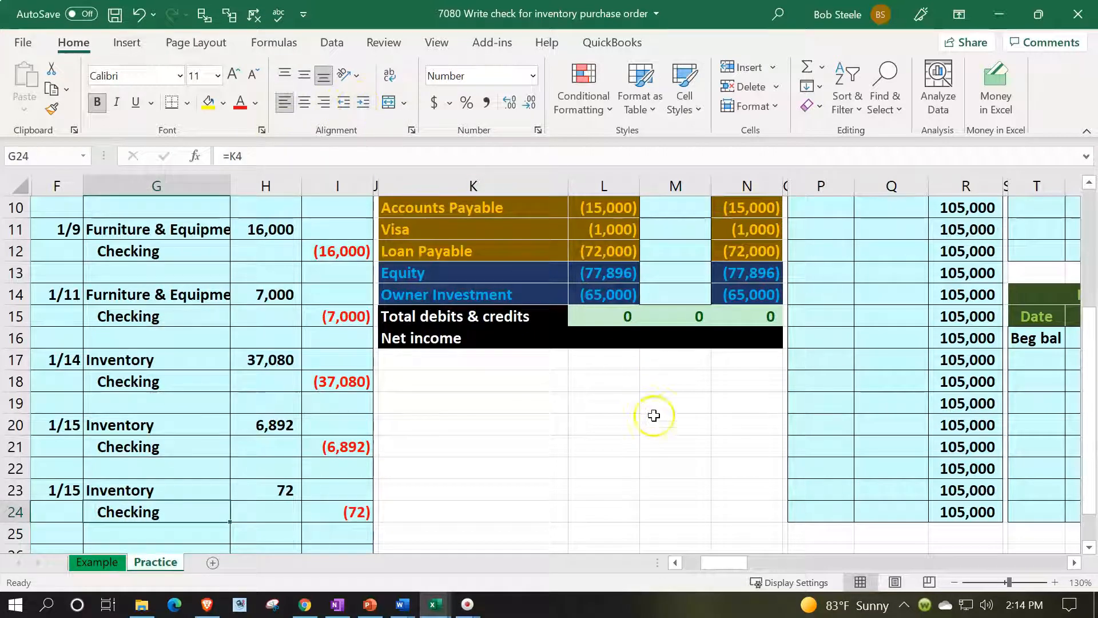
Add the new debit in H23 to the trial balance's Inventory entries formula in M6, making it =H17+H20+H23
scroll(664, 429, up, 3)
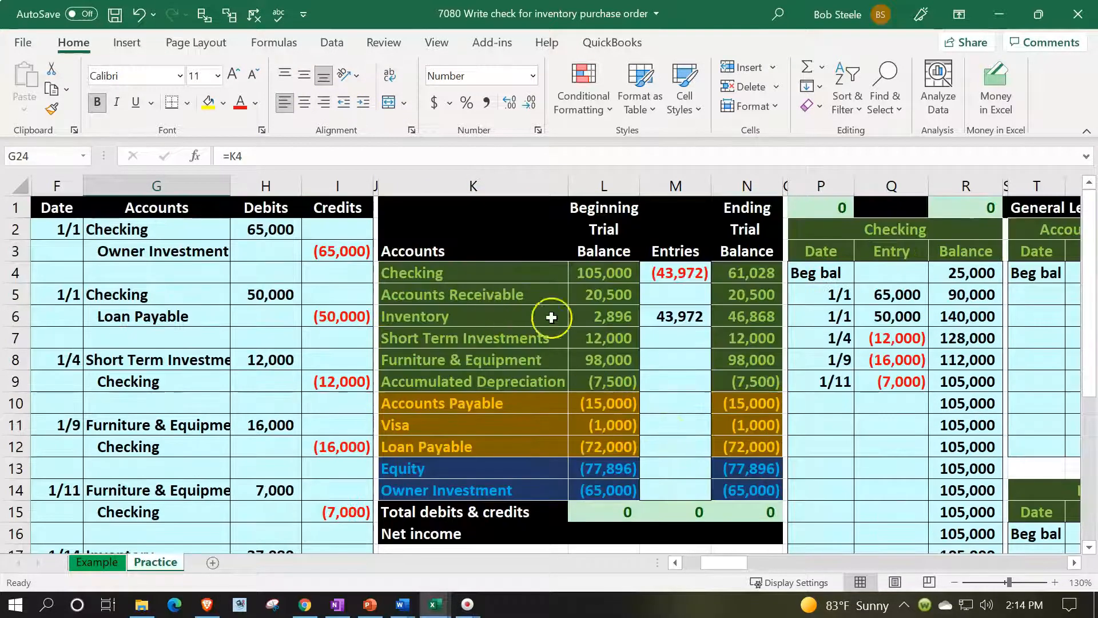
double_click(692, 315)
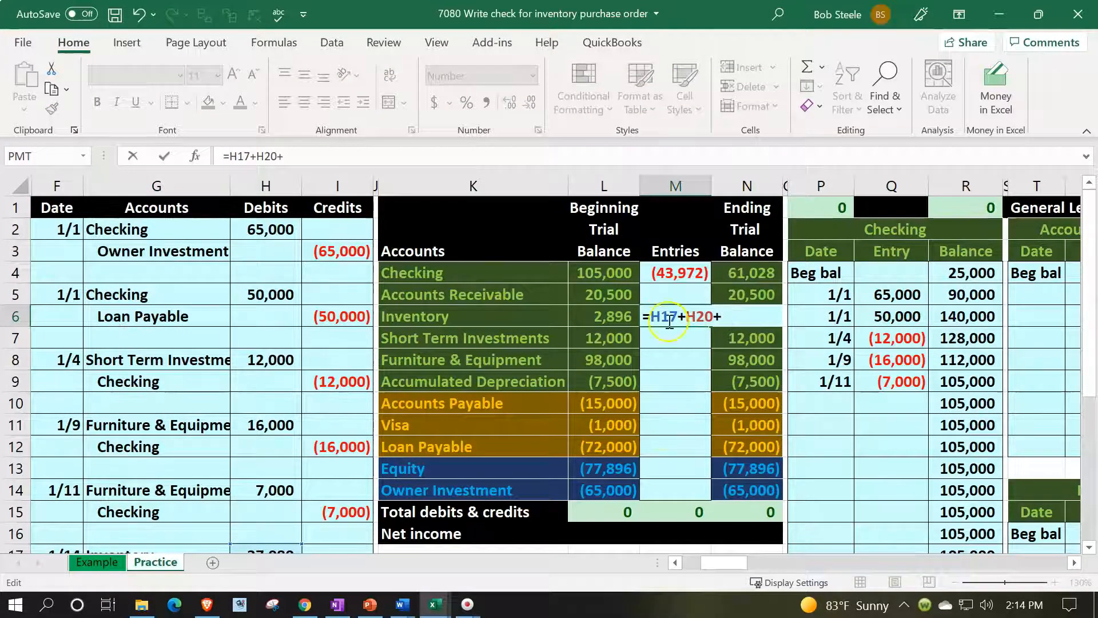
scroll(398, 385, down, 3)
click(253, 490)
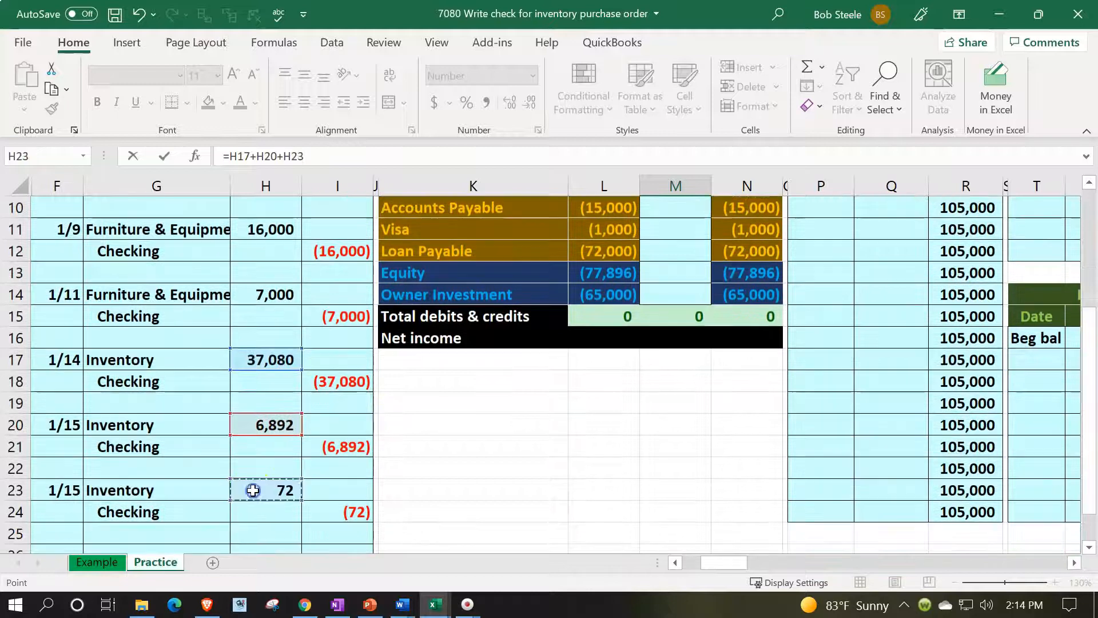
key(Return)
Add the new credit in I24 to the trial balance's Checking entries formula in M4, making it =I18+I21+I24
scroll(265, 532, up, 3)
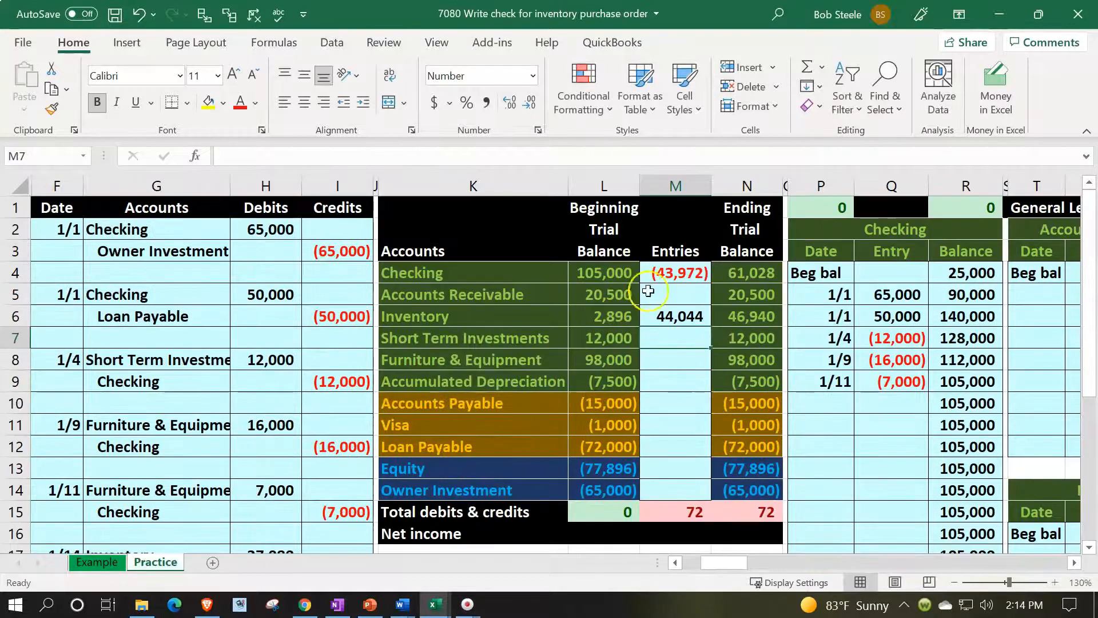
double_click(674, 271)
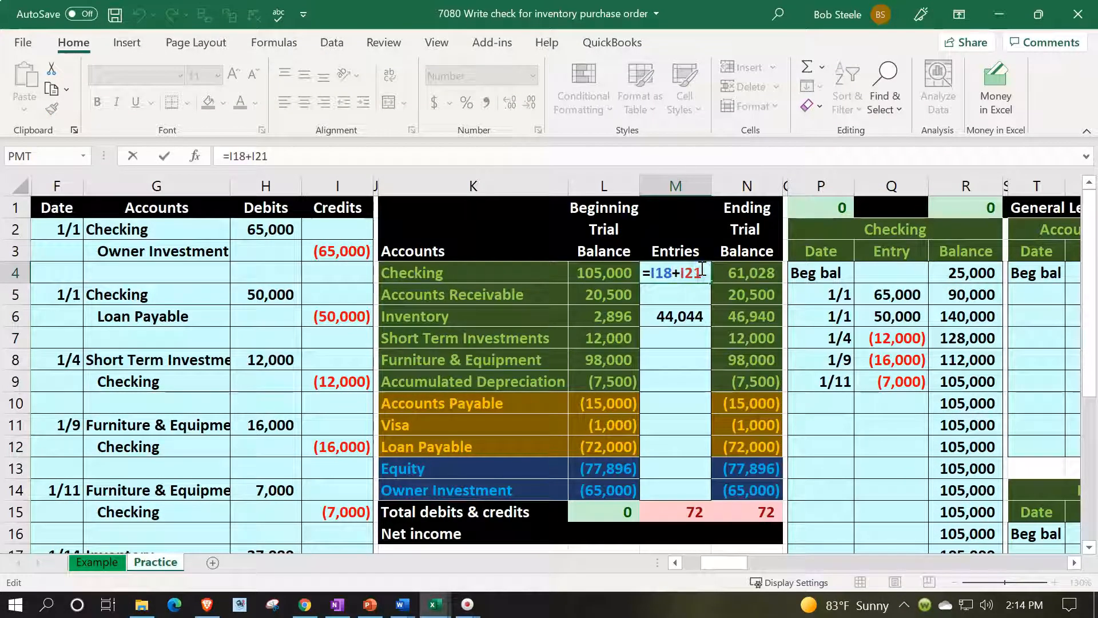
text(+)
scroll(520, 329, down, 3)
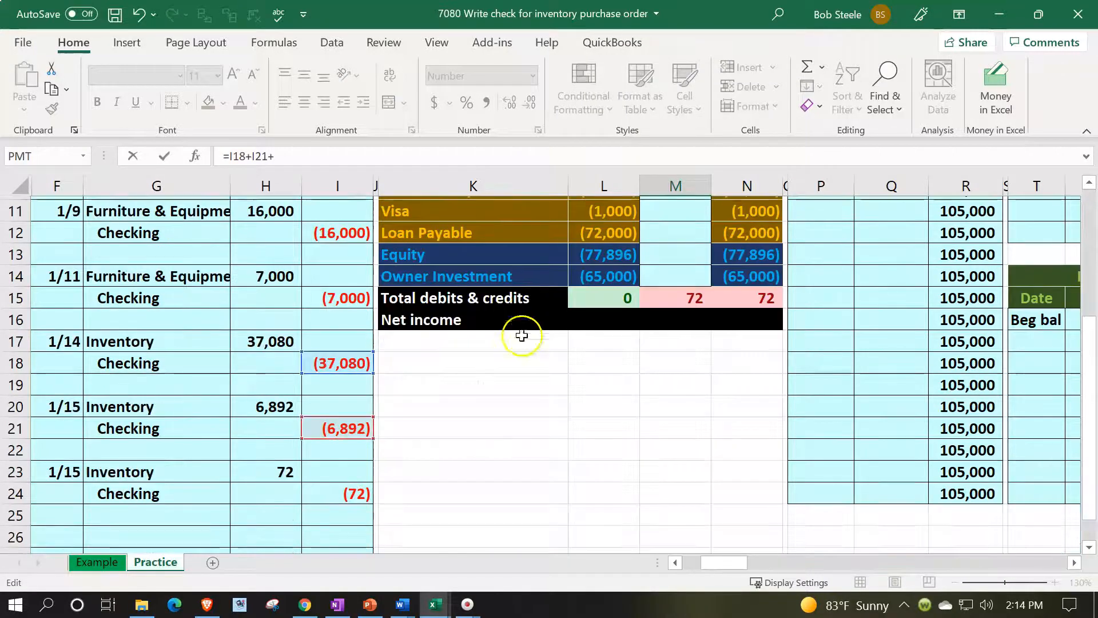
scroll(404, 382, down, 2)
click(360, 381)
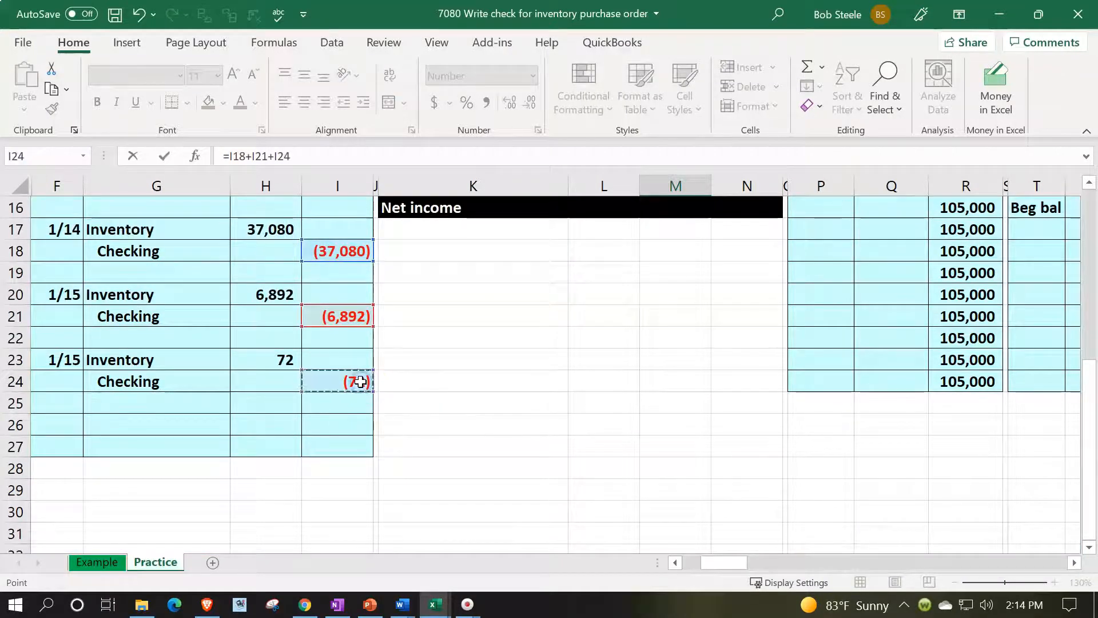
key(Return)
Compare Inventory's ending balance in N6 with the inventory subsidiary ledger total in BD1, using the difference formula in BE1
scroll(458, 401, up, 2)
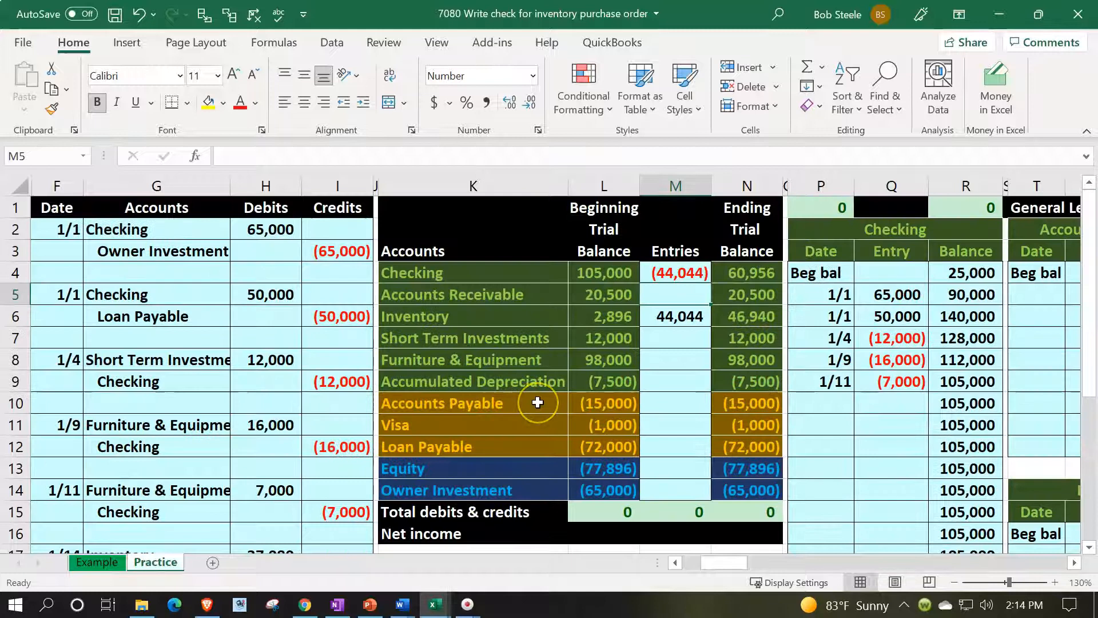
click(732, 318)
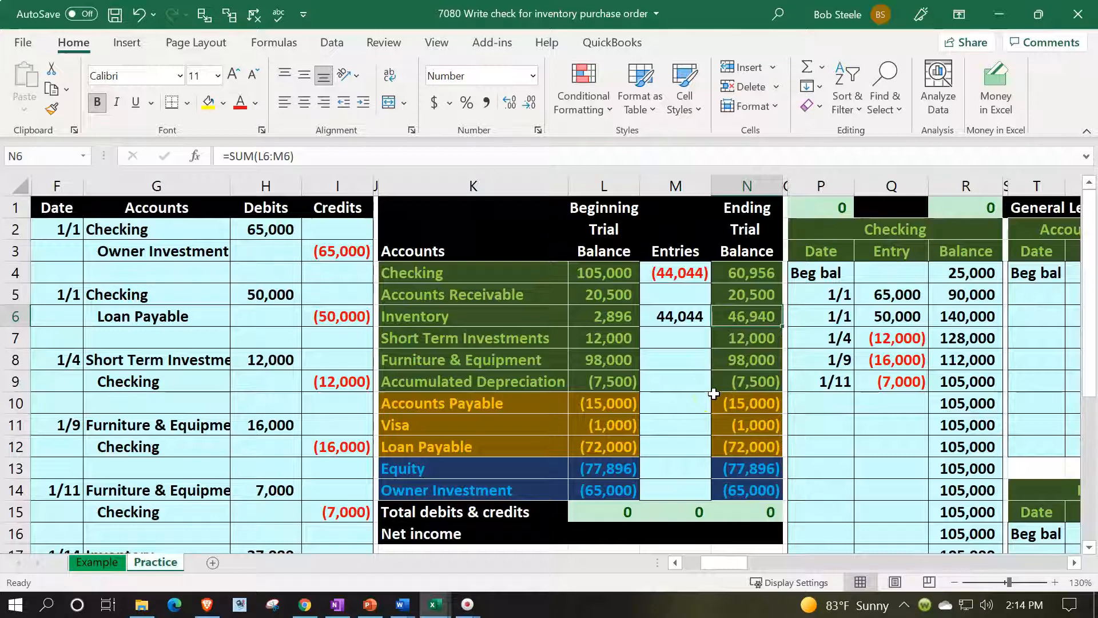
key(Right)
key(Right)
key(Right)
key(Right)
key(Right)
key(Right)
key(Right)
key(Right)
key(Right)
key(Right)
key(Right)
key(Right)
key(Right)
key(Right)
key(Right)
key(Right)
key(Right)
key(Right)
key(Right)
key(Right)
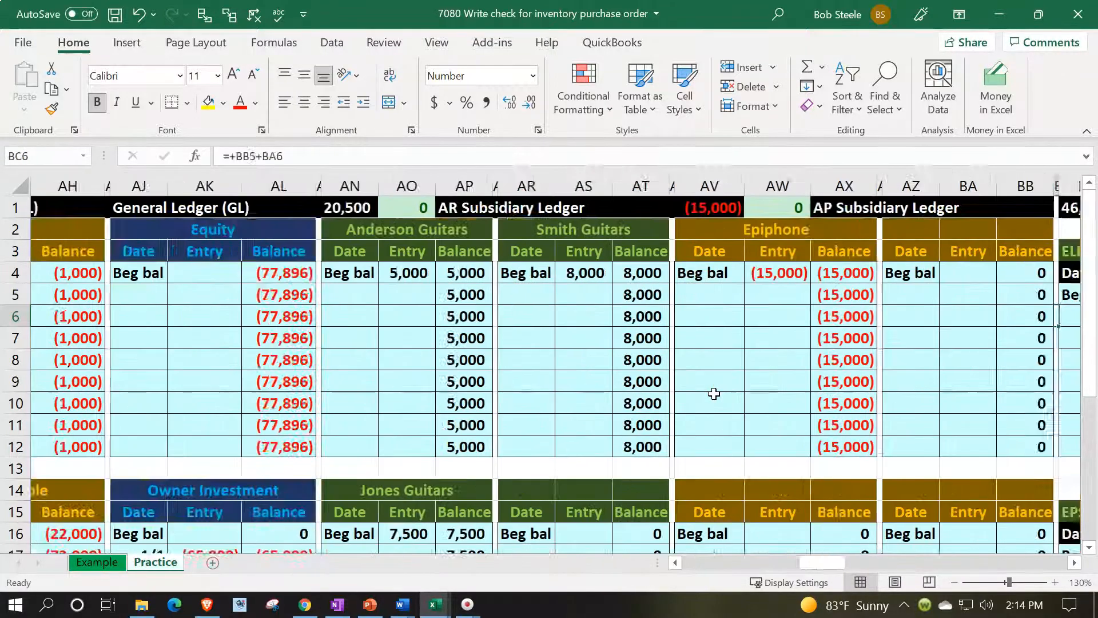
key(Right)
key(Right)
key(Right)
key(Right)
key(Right)
key(Right)
key(Right)
key(Right)
key(Right)
key(Right)
key(Right)
key(Right)
key(Right)
key(Right)
key(Right)
key(Right)
key(Right)
key(Right)
key(Right)
key(Left)
key(Left)
key(Left)
key(Left)
key(Left)
key(Left)
key(Left)
key(Left)
key(Left)
key(Left)
key(Left)
key(Left)
key(Left)
key(Left)
key(Left)
key(Left)
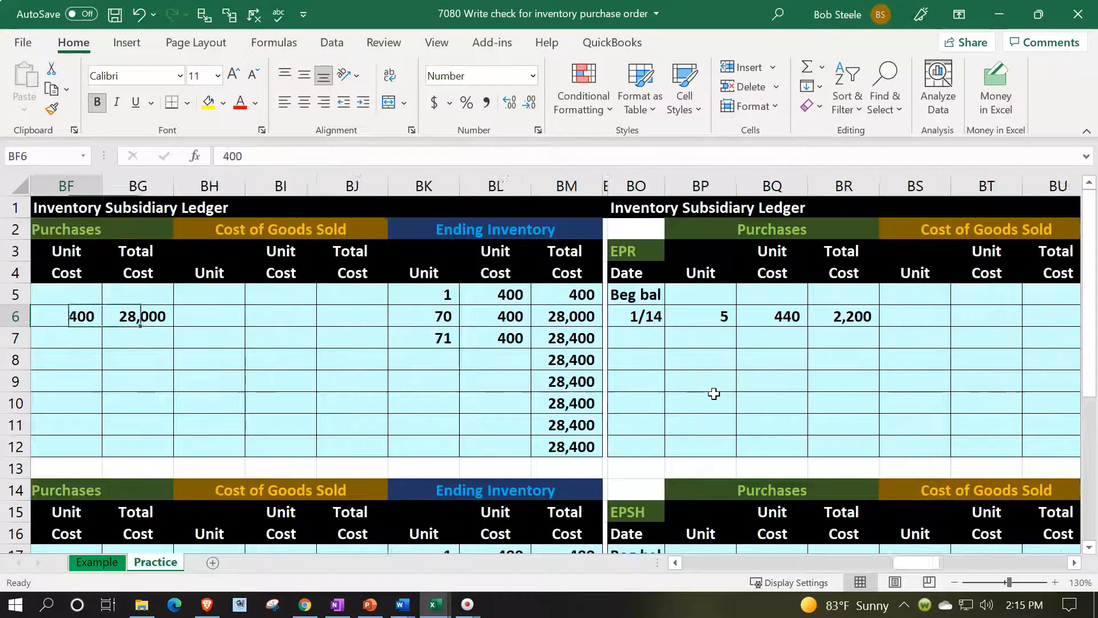
key(Left)
key(Left)
key(Left)
key(Left)
key(Up)
key(Up)
key(Up)
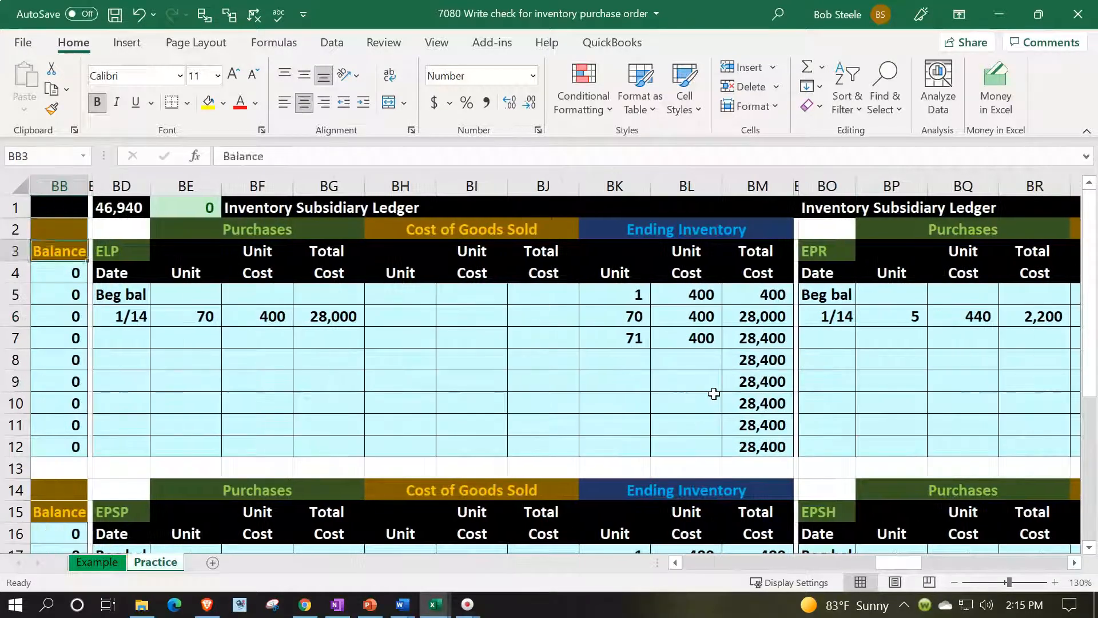
key(Up)
key(Up)
key(Right)
key(Right)
key(Right)
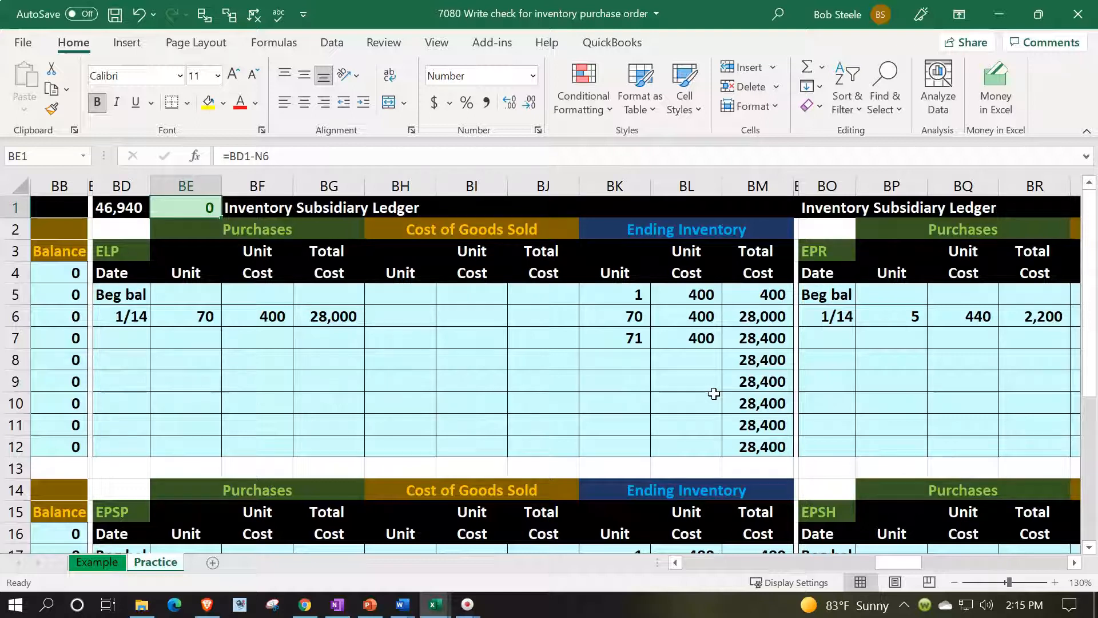
Review the 1/14 and 1/15 inventory purchase journal entries in F17:I24
key(Down)
key(Down)
key(Down)
key(Down)
key(Down)
key(Left)
key(Left)
key(Left)
key(Left)
key(Left)
key(Left)
key(Left)
key(Left)
key(Left)
key(Left)
key(Left)
key(Left)
key(Left)
key(Left)
key(Left)
key(Left)
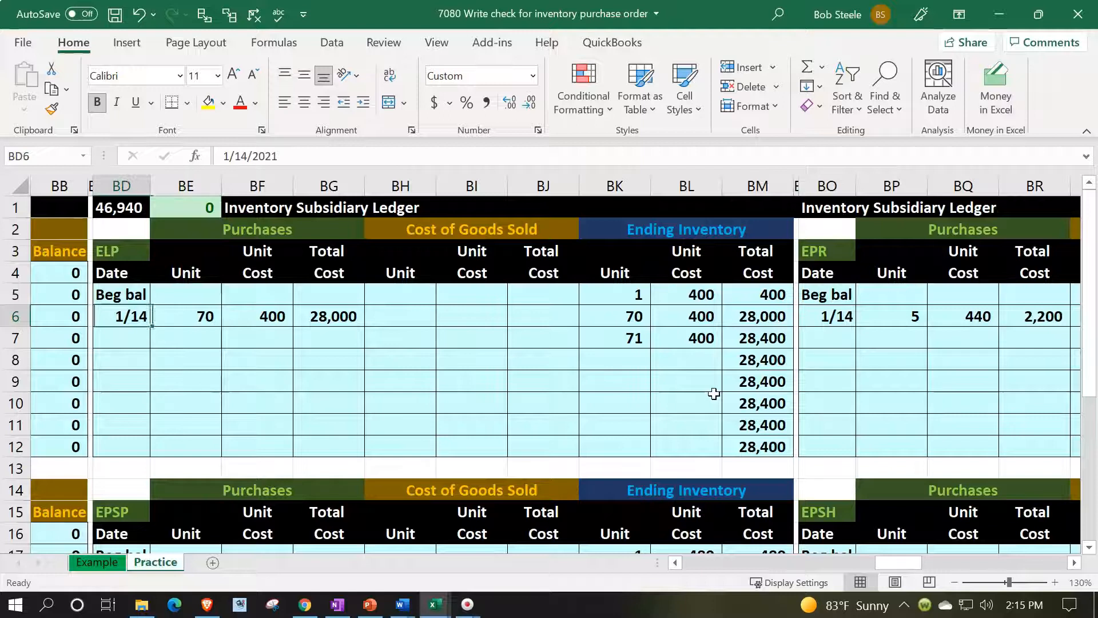
key(Left)
key(Left)
key(Left)
key(Left)
key(Left)
key(Left)
key(Left)
key(Left)
key(Left)
key(Left)
key(Left)
key(Left)
key(Left)
key(Left)
key(Left)
key(Left)
key(Left)
key(Left)
key(Left)
key(Left)
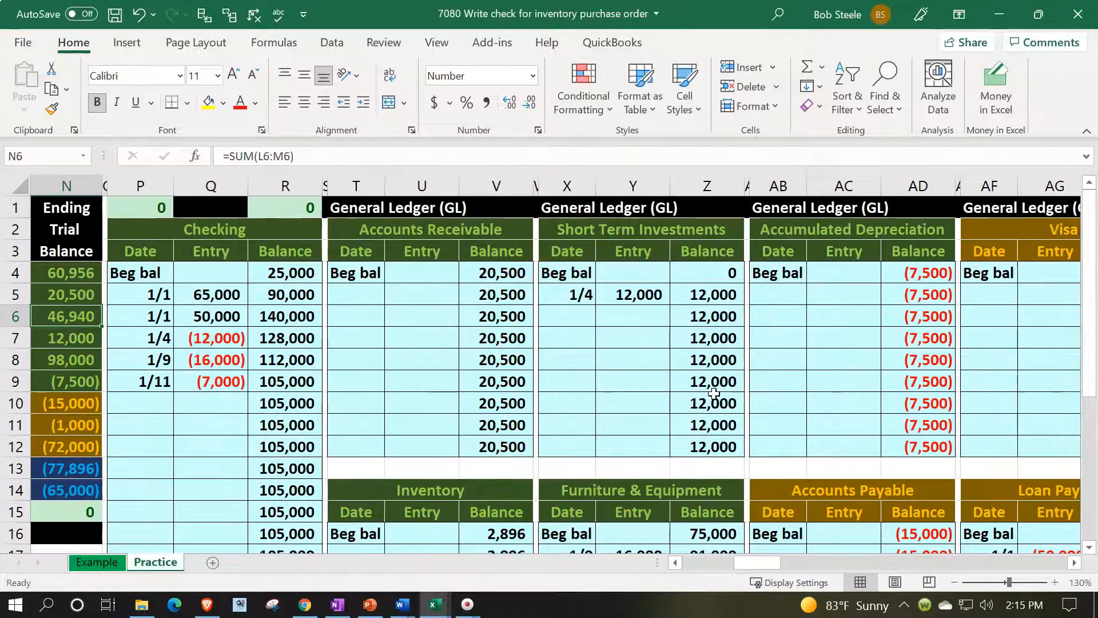
scroll(457, 482, down, 3)
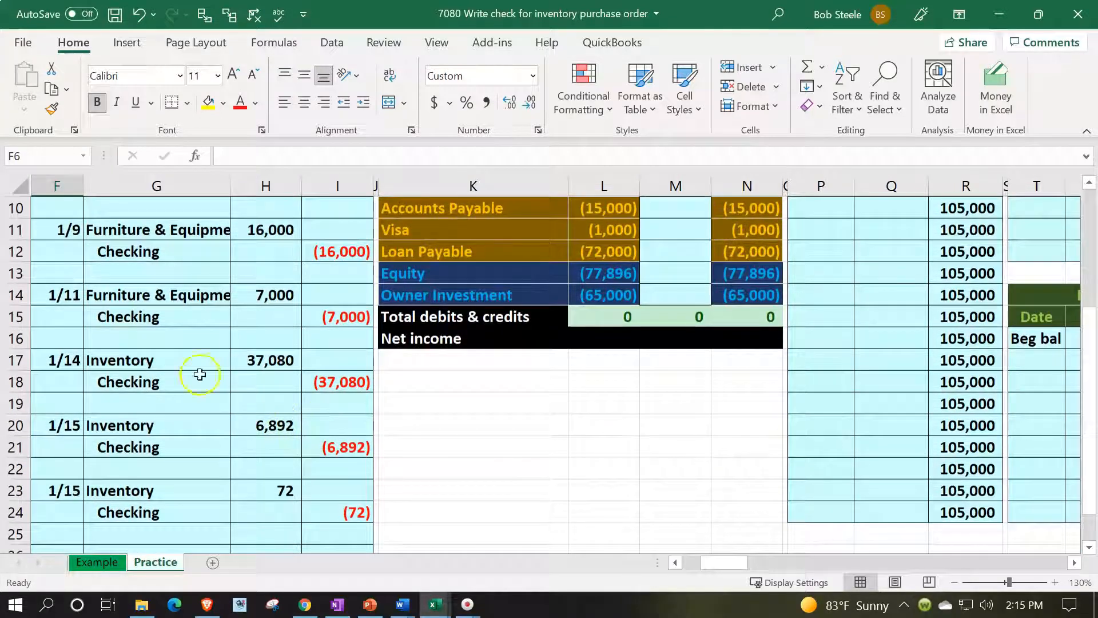
scroll(88, 309, down, 1)
drag(76, 298, 307, 439)
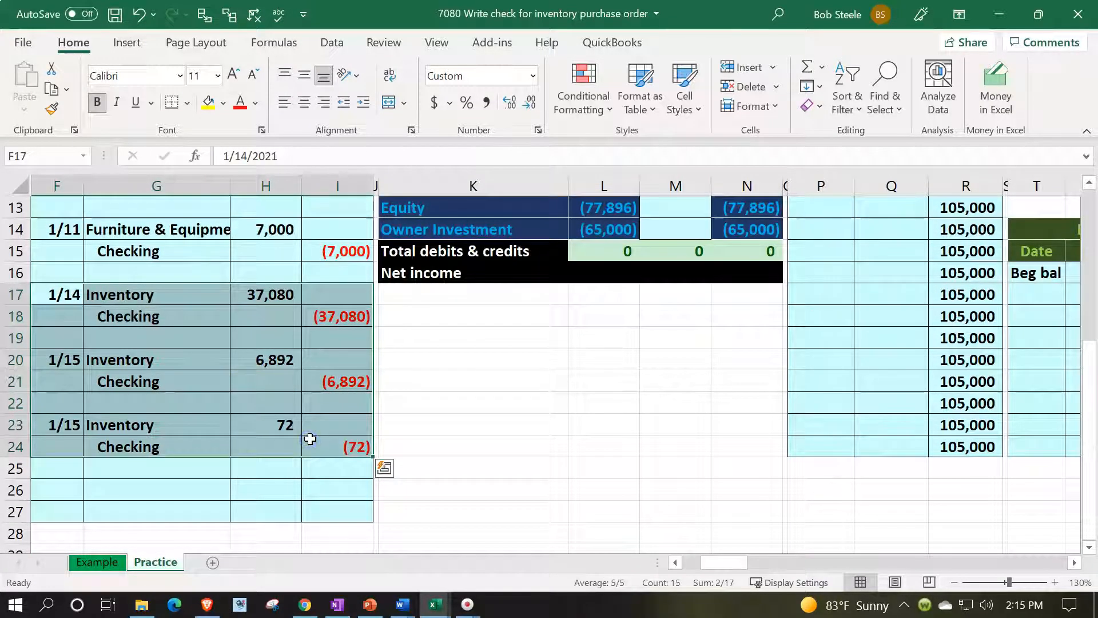
Link the first posting date in the general ledger's Inventory account, T17, to the 1/14 journal date with +F17
scroll(310, 439, up, 4)
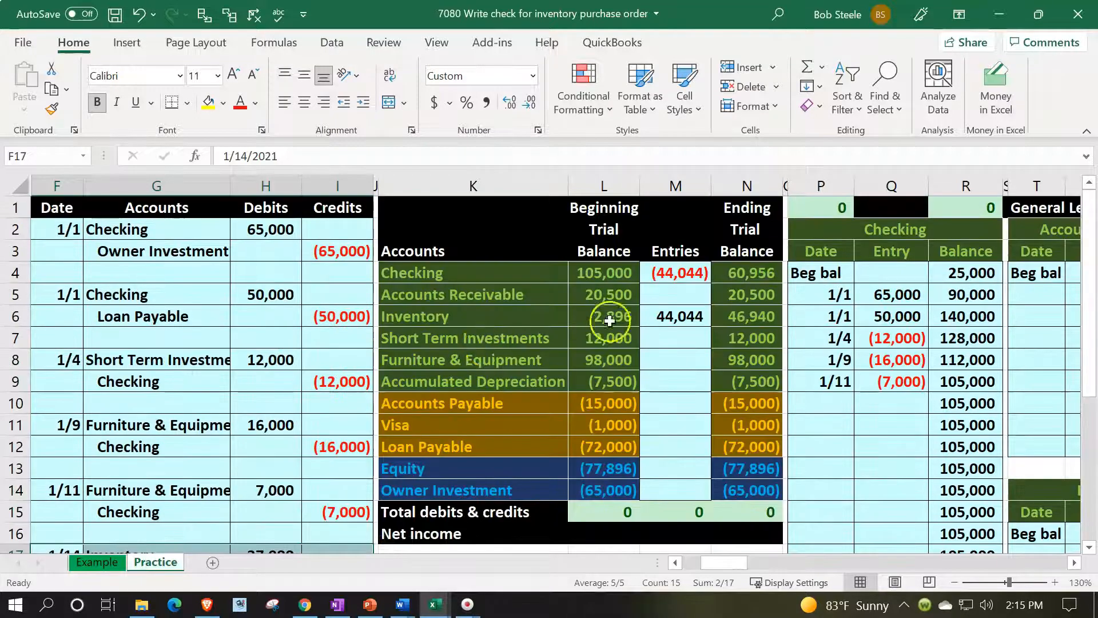
click(613, 320)
key(Right)
key(Right)
key(Right)
key(Right)
key(Right)
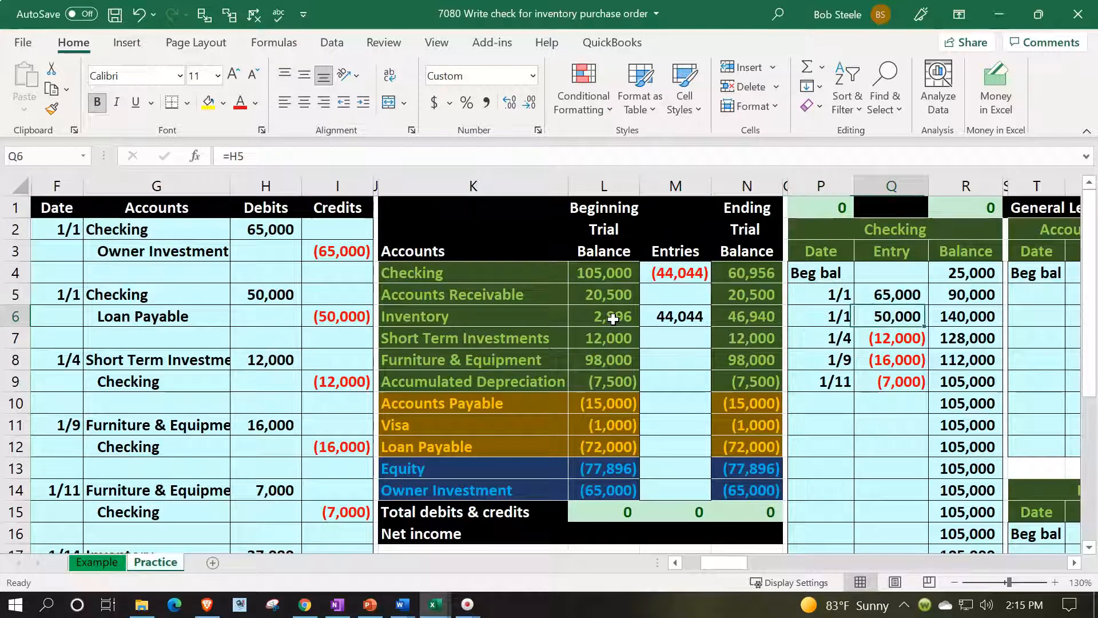
key(Right)
key(Right)
key(Right)
key(Right)
key(Right)
key(Right)
key(Right)
key(Right)
key(Right)
key(Right)
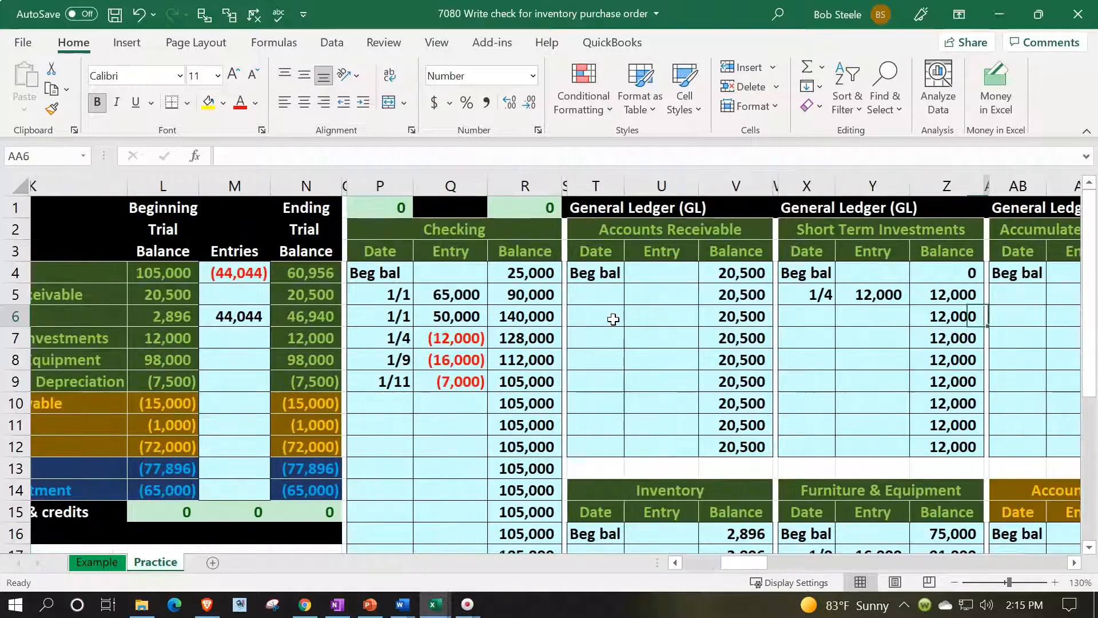
key(Down)
key(Down)
key(Down)
key(Down)
key(Down)
key(Down)
key(Down)
key(Down)
key(Down)
key(Down)
key(Down)
key(Down)
key(Left)
key(Left)
key(Left)
key(Left)
key(Left)
key(Left)
key(Left)
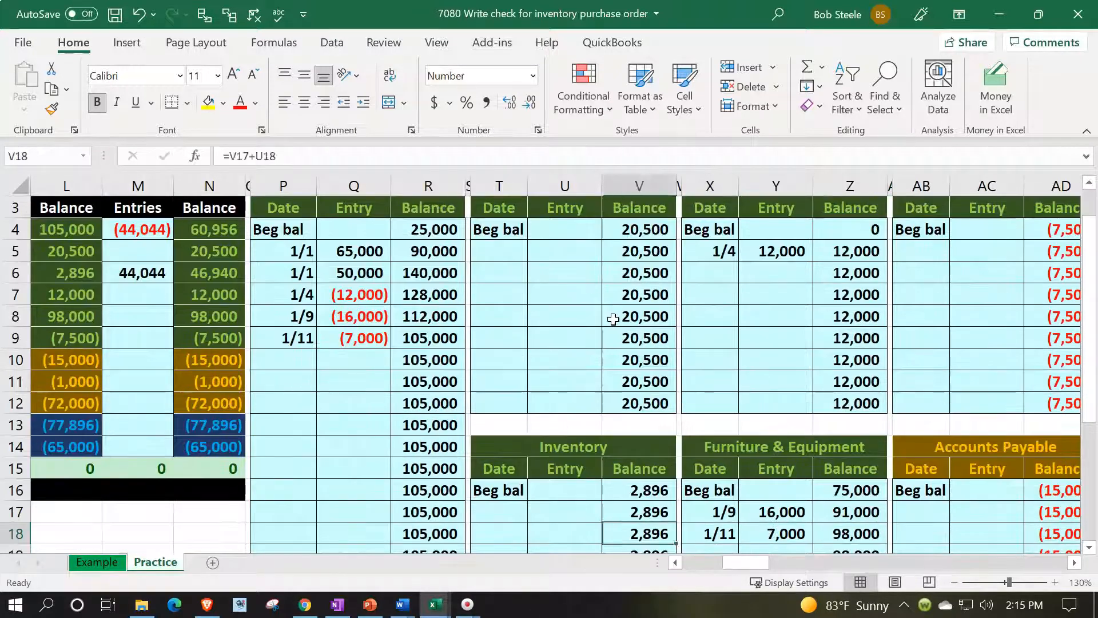
key(Up)
text(+)
key(Left)
key(Left)
key(Left)
key(Left)
key(Left)
key(Left)
key(Left)
key(Left)
key(Left)
key(Left)
key(Left)
key(Left)
key(Left)
key(Left)
key(Up)
key(Up)
key(Down)
key(Down)
key(Down)
key(Down)
key(Down)
key(Down)
key(Down)
key(Down)
key(Down)
key(Up)
key(Up)
key(Up)
key(Up)
key(Up)
key(Up)
key(Up)
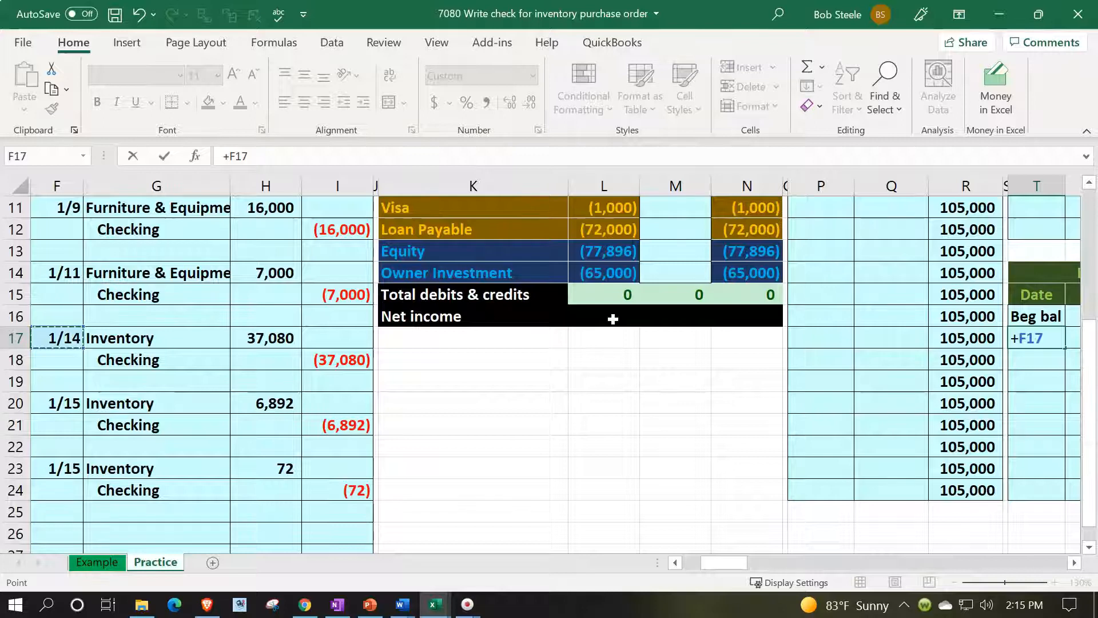
key(Return)
Enter 1/15 as the posting date in both T18 and T19 of the Inventory general ledger account
text(1/15)
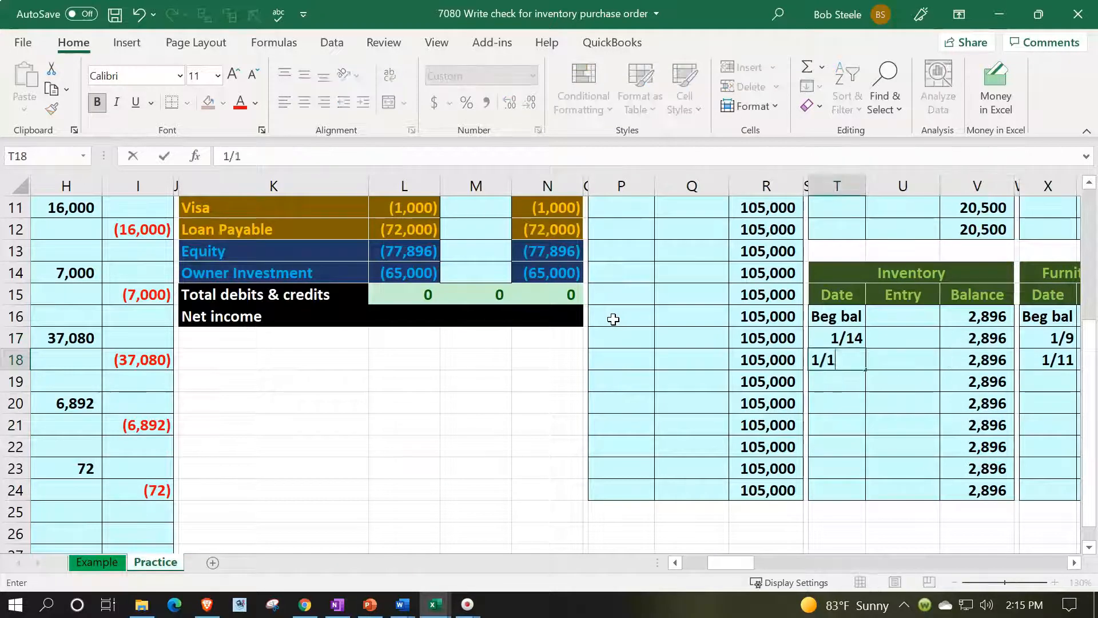
key(Return)
text(1/15)
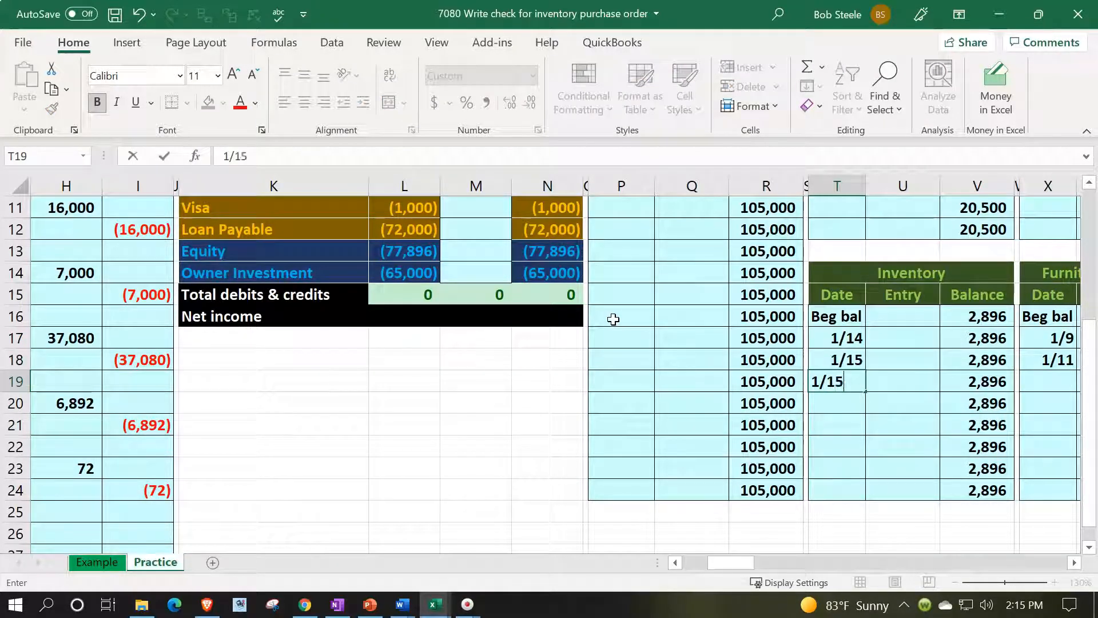
key(Return)
Post the 1/14 Inventory debit to ledger cell U17 as =H17 and check the running balance formula in V17
key(Right)
key(Up)
key(Up)
key(Up)
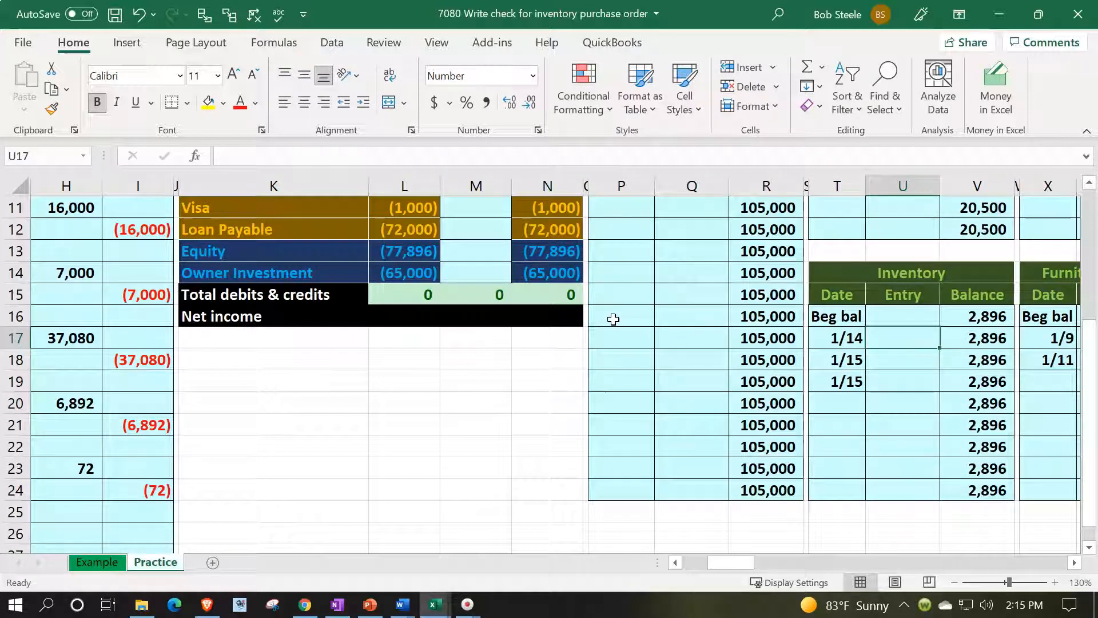
text(=)
key(Left)
key(Left)
key(Left)
key(Left)
key(Left)
key(Left)
key(Left)
key(Left)
key(Left)
key(Left)
key(Left)
key(Left)
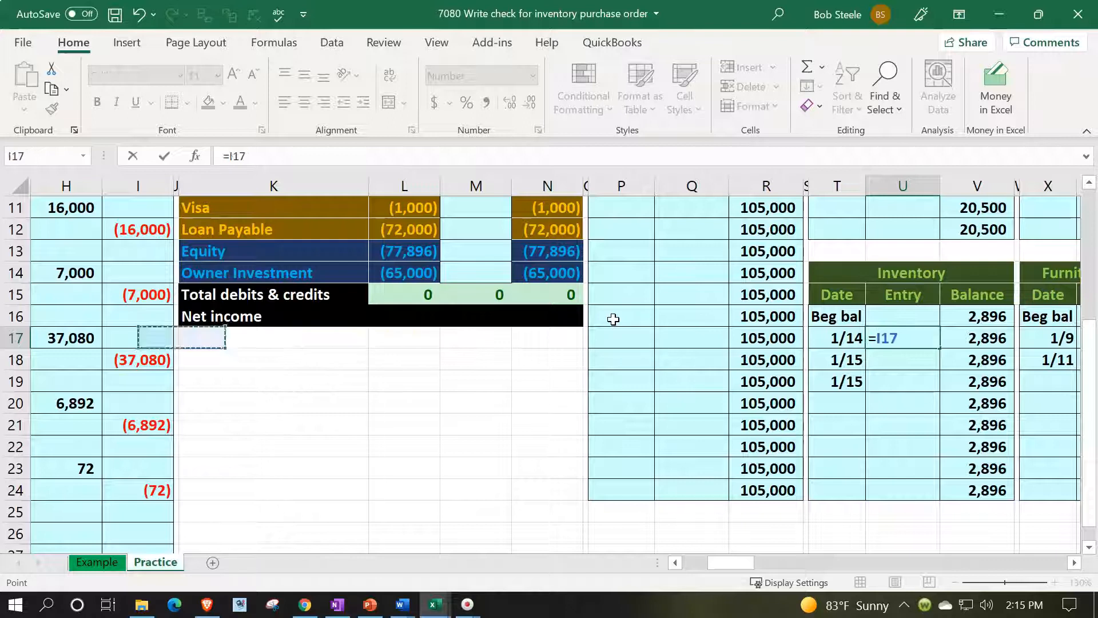
key(Left)
key(Left)
key(Left)
key(Right)
key(Right)
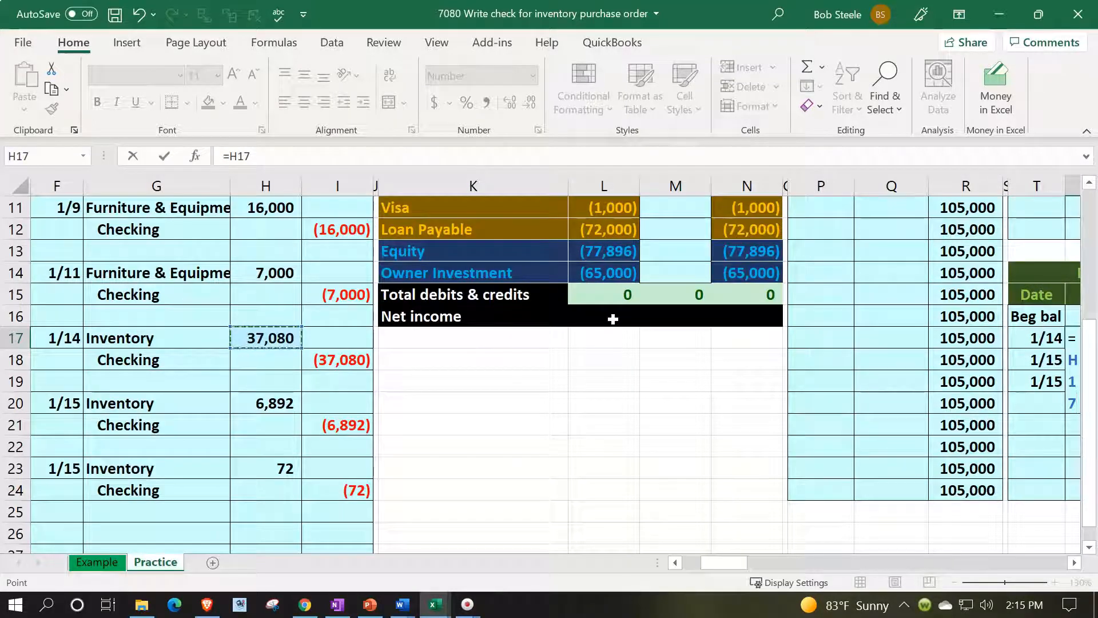
key(Return)
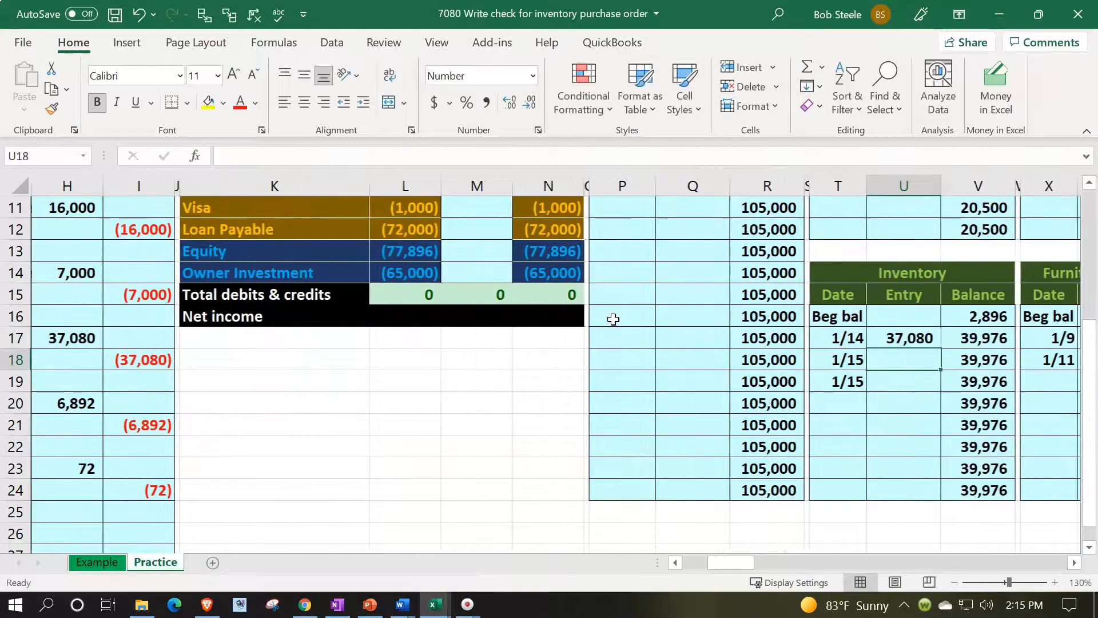
key(Up)
key(Right)
key(Up)
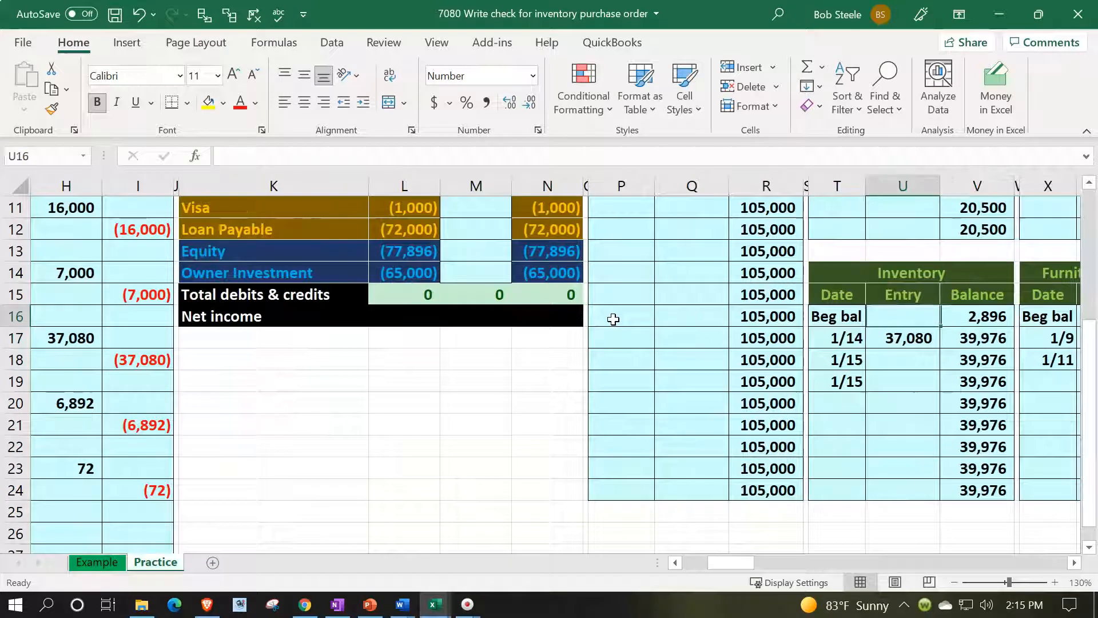
key(Down)
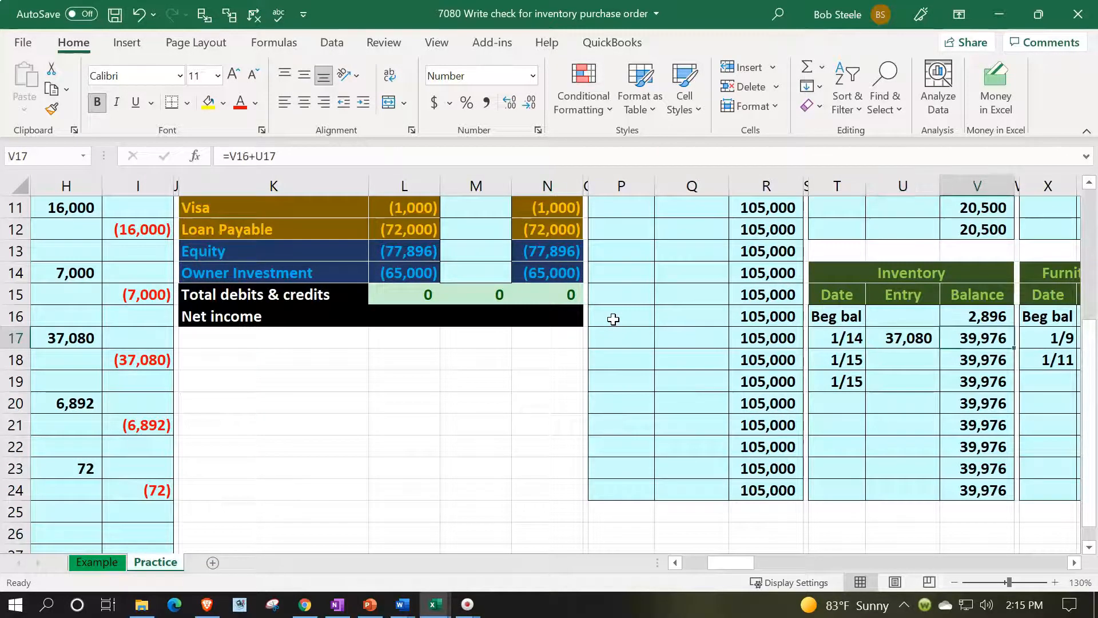
Post the first 1/15 Inventory debit to ledger cell U18 as =H20 and check the running balance formula in V18
key(Down)
key(Left)
text(=)
key(Left)
key(Left)
key(Left)
key(Left)
key(Left)
key(Left)
key(Left)
key(Left)
key(Left)
key(Left)
key(Left)
key(Left)
key(Left)
key(Left)
key(Left)
key(Down)
key(Down)
key(Right)
key(Right)
key(Return)
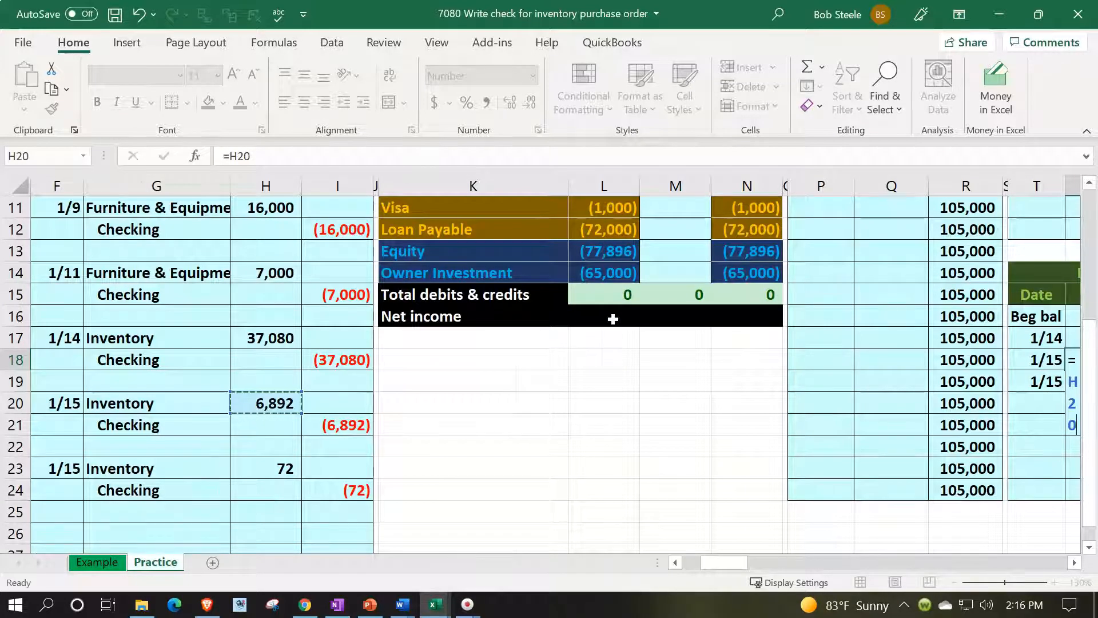
key(Up)
key(Right)
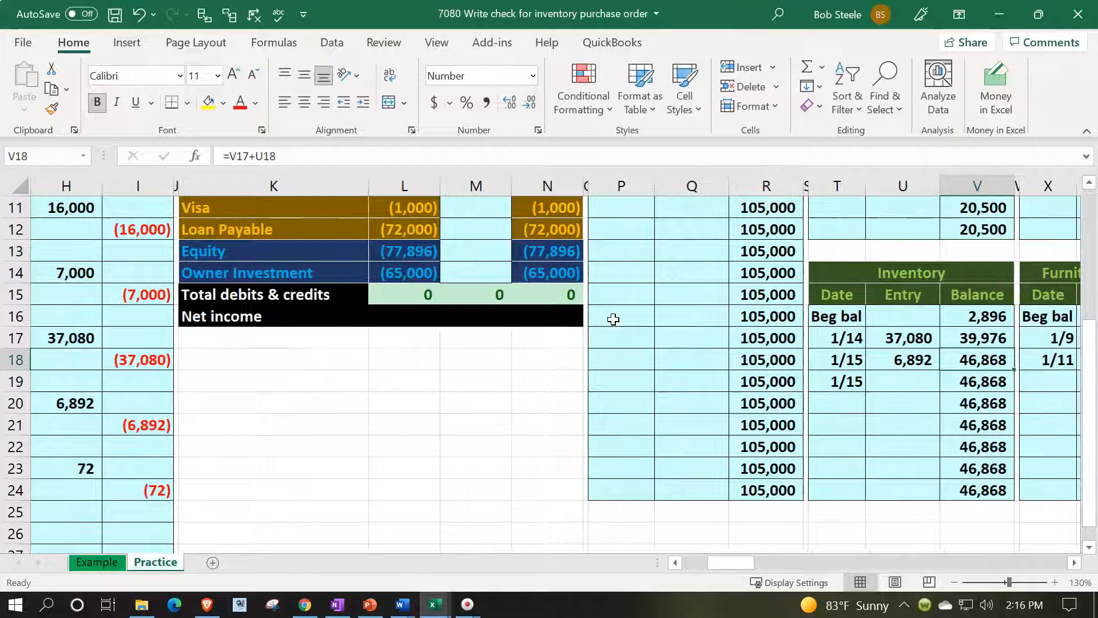
Post the second 1/15 Inventory debit to ledger cell U19 as =H23 and check the running balance in V19
key(Down)
key(Left)
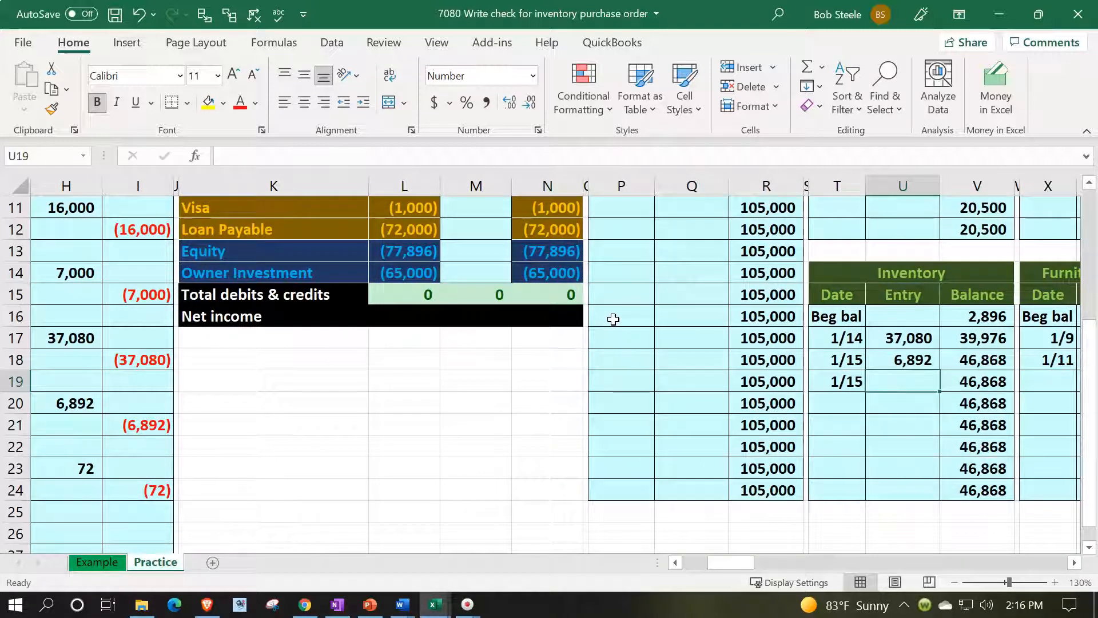
text(=)
key(Left)
key(Left)
key(Left)
key(Left)
key(Left)
key(Left)
key(Left)
key(Left)
key(Left)
key(Left)
key(Left)
key(Left)
key(Left)
key(Left)
key(Left)
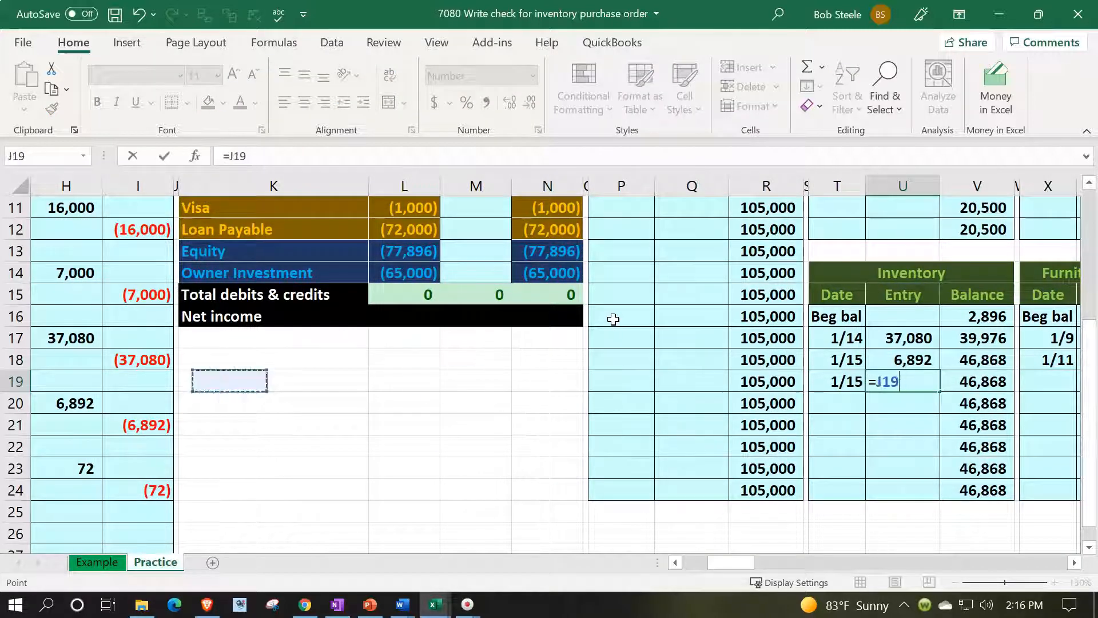
key(Down)
key(Down)
key(Down)
key(Down)
key(Right)
key(Right)
key(Return)
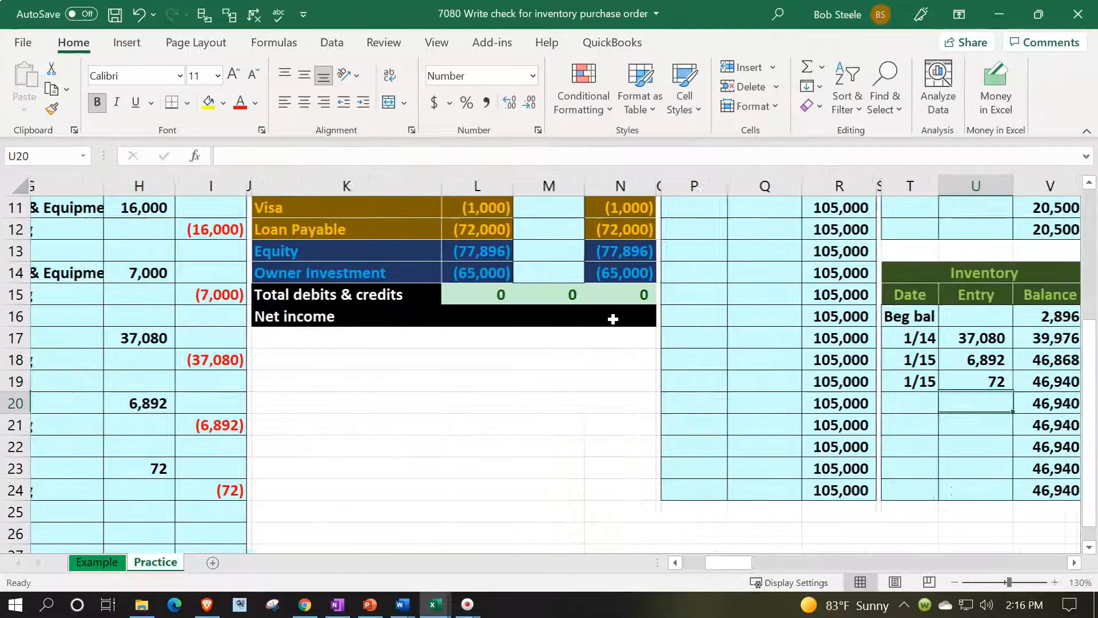
key(Right)
key(Up)
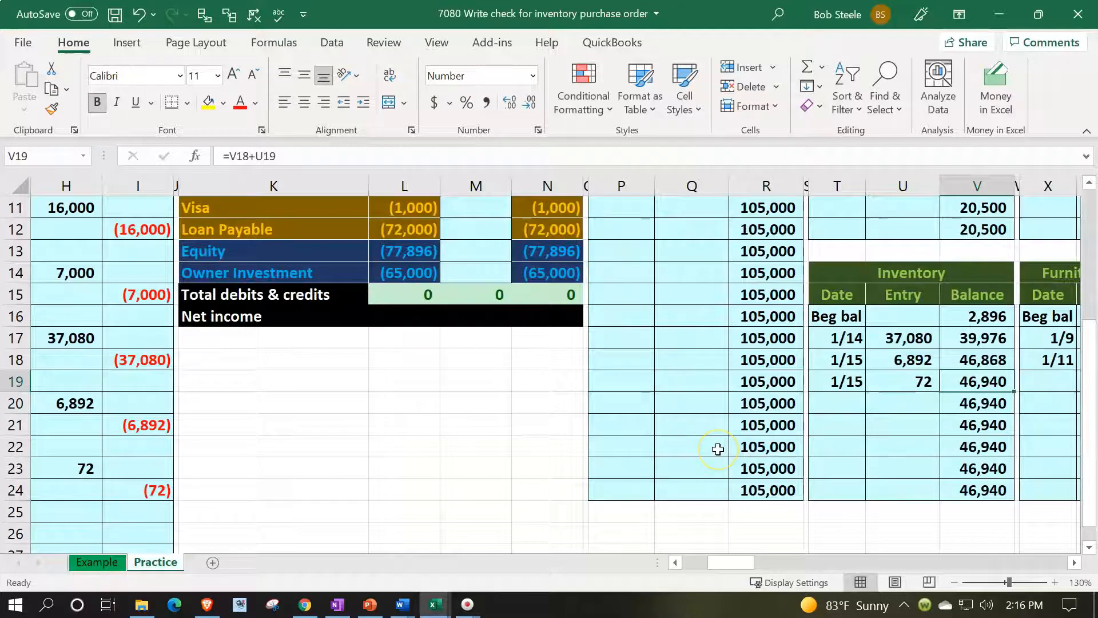
Compare Inventory's ending trial balance in N6 with its ledger balance and inspect the general ledger check formula in P1
scroll(718, 449, up, 2)
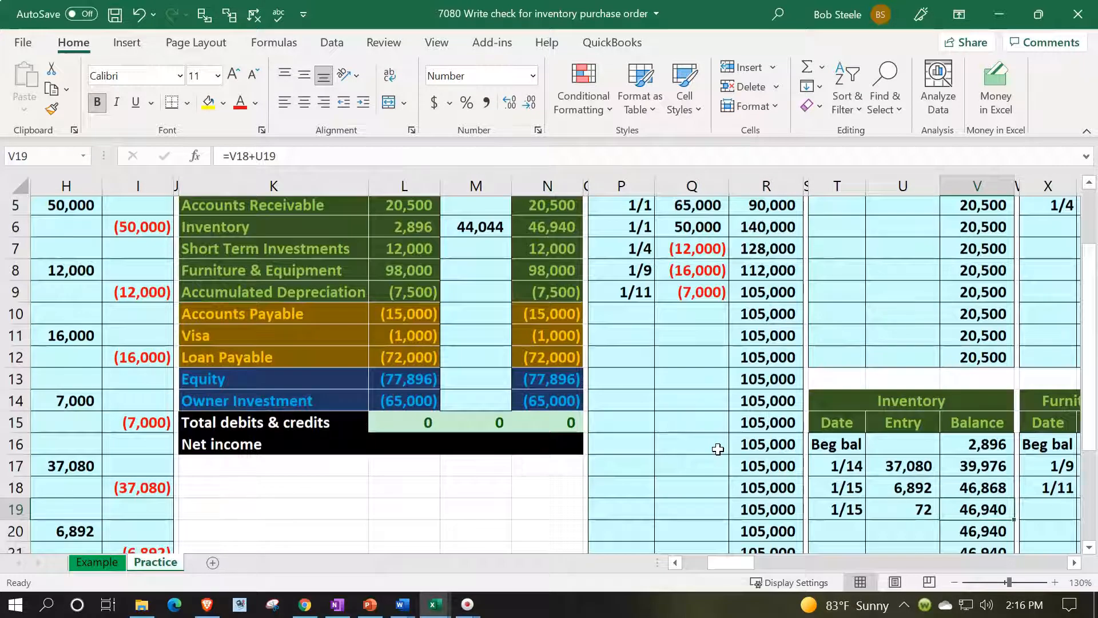
scroll(719, 449, up, 1)
click(551, 294)
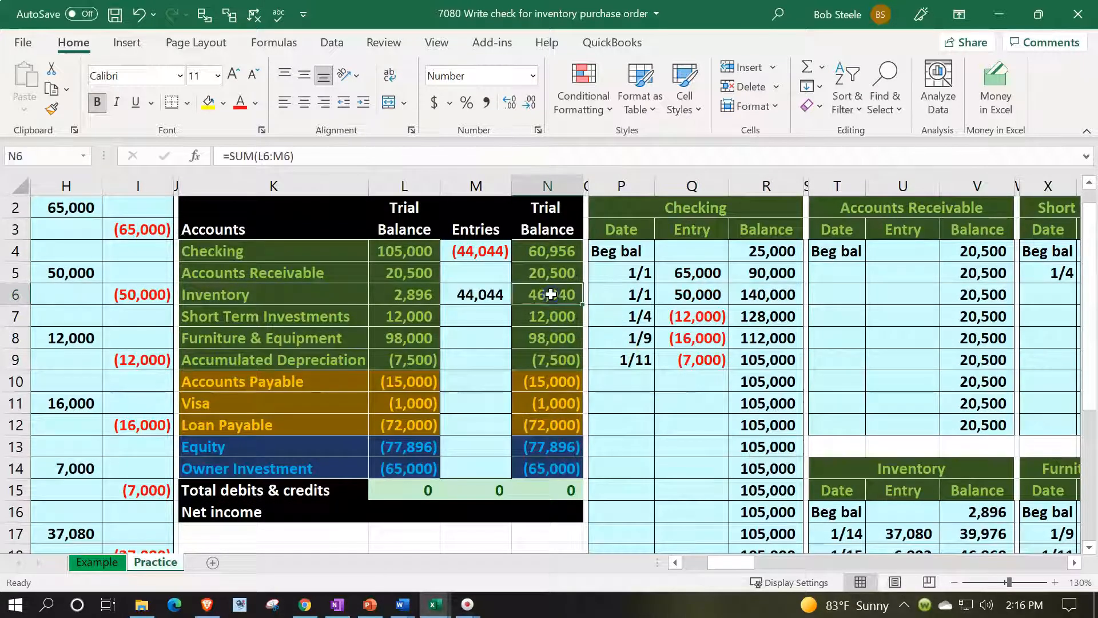
scroll(550, 294, up, 1)
click(619, 208)
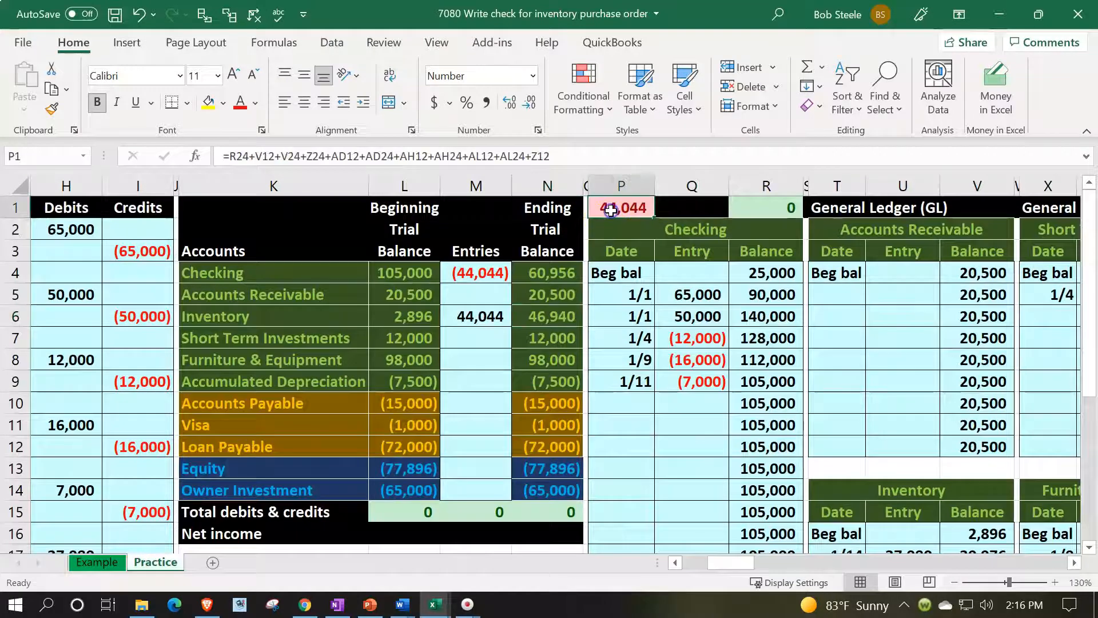
Review the 1/14 and 1/15 journal entries in F17:I24 for the Checking credits still missing from the Checking ledger
click(567, 484)
key(Left)
key(Left)
key(Left)
key(Left)
key(Left)
key(Left)
key(Left)
key(Left)
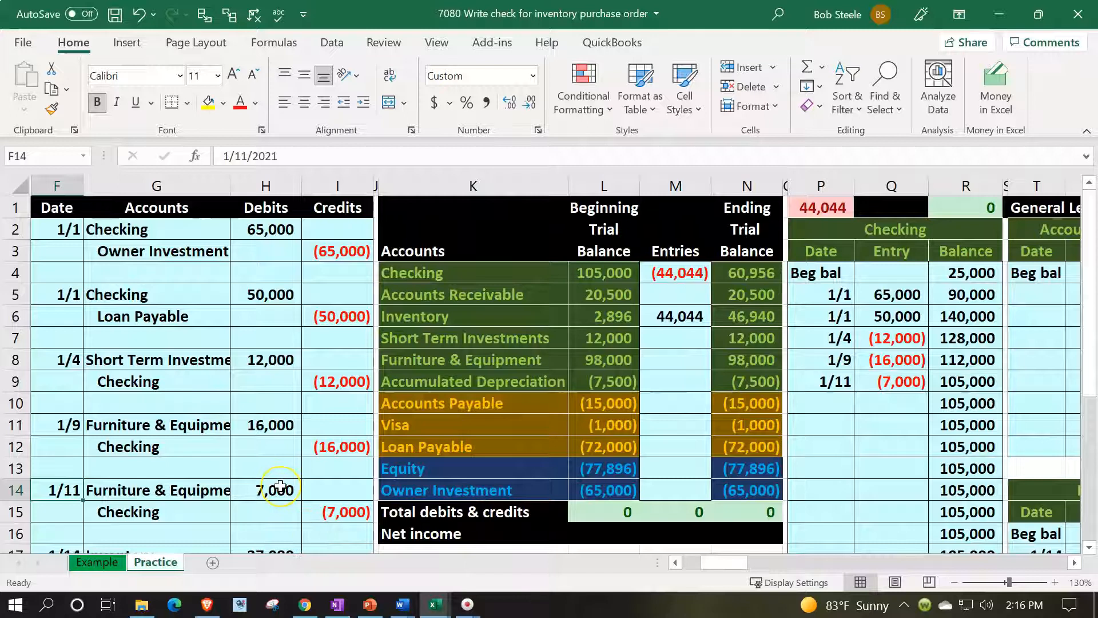
scroll(280, 487, down, 1)
scroll(281, 487, down, 1)
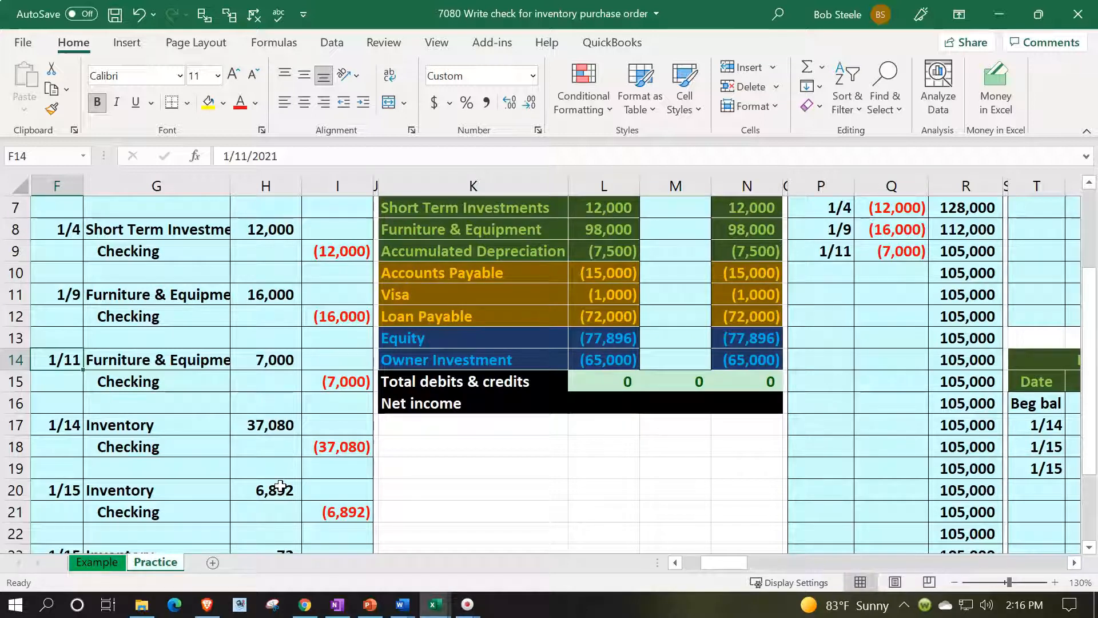
scroll(280, 487, down, 1)
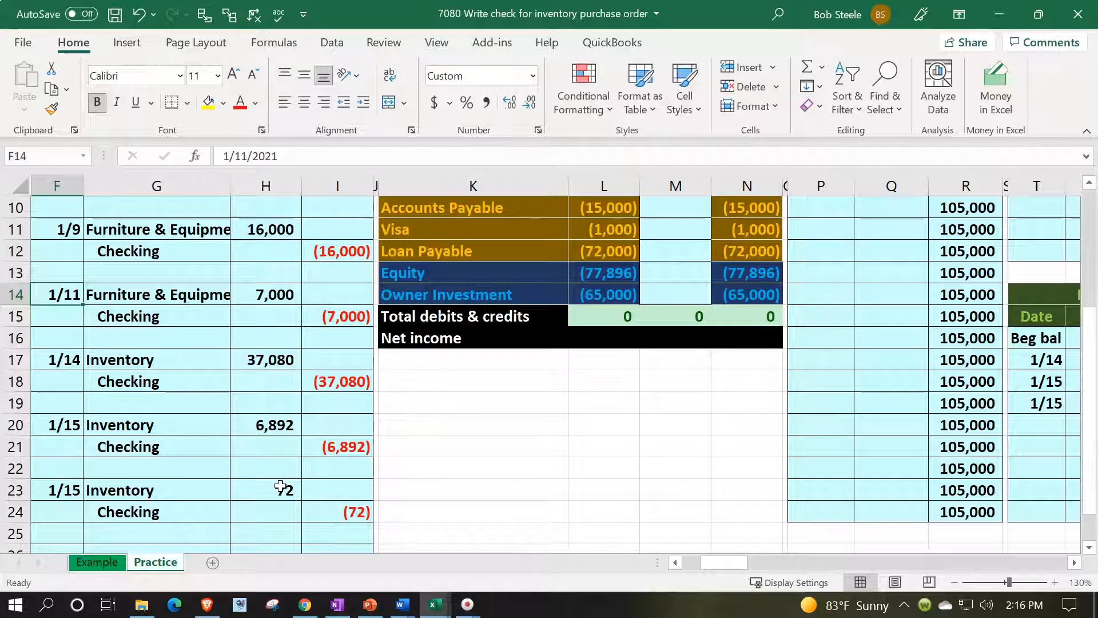
scroll(280, 487, down, 1)
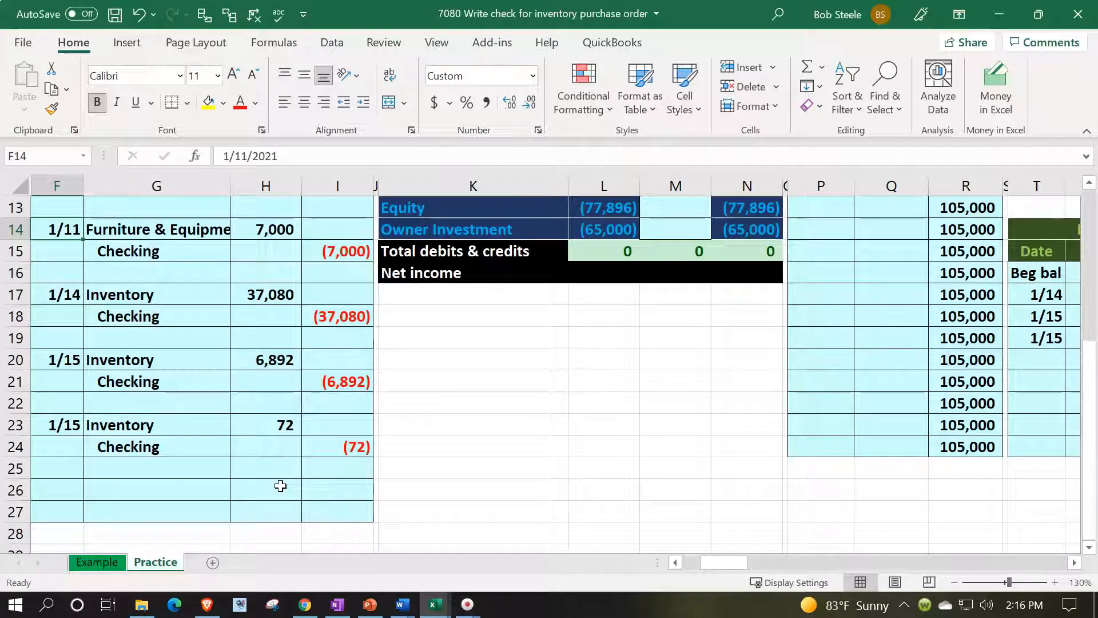
scroll(632, 380, up, 4)
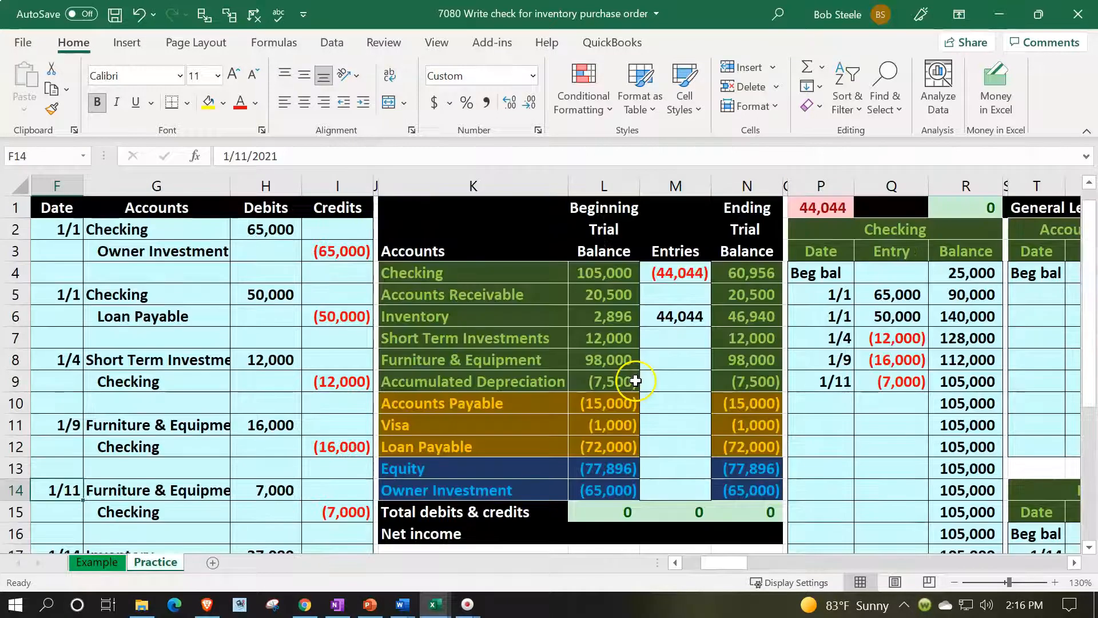
Enter the posting dates 1/14, 1/15 and 1/15 in P10:P12 of the Checking general ledger account
click(840, 401)
text(1/14)
key(Return)
text(1/15)
key(Return)
text(1)
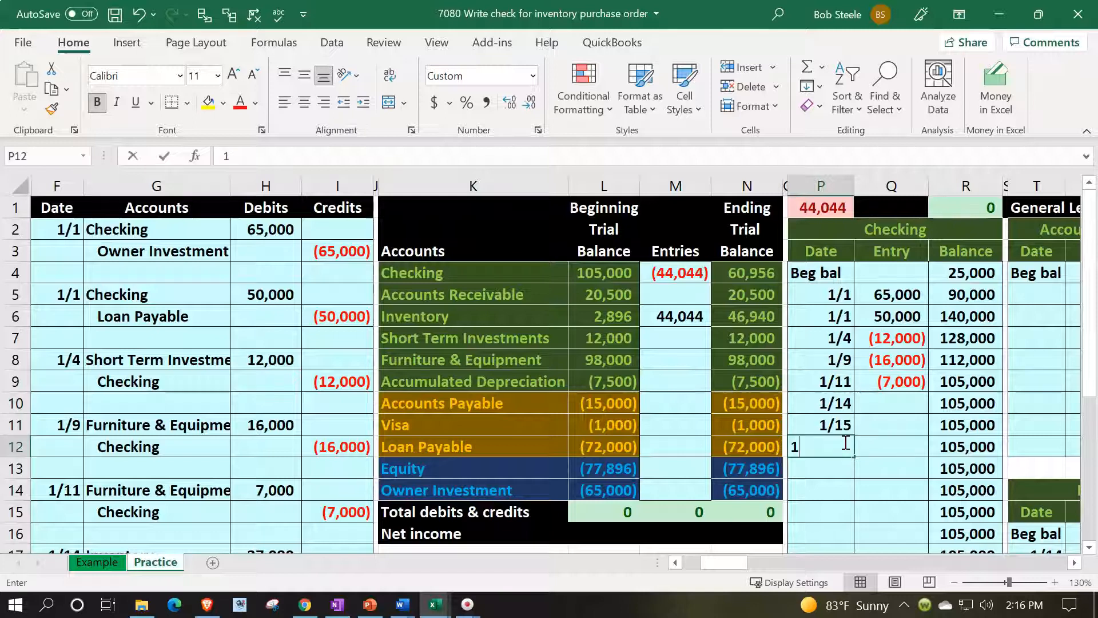
text(/15)
key(Return)
Post the 1/14 Checking credit to ledger cell Q10 as =I18 and check the running balance formula in R10
key(Right)
key(Up)
key(Up)
key(Up)
text(=)
key(Left)
key(Left)
key(Left)
key(Left)
key(Left)
key(Left)
key(Left)
key(Left)
key(Left)
key(Left)
key(Down)
key(Down)
key(Down)
key(Down)
key(Down)
key(Down)
key(Down)
key(Down)
key(Down)
key(Down)
key(Down)
key(Down)
key(Down)
key(Down)
key(Down)
key(Down)
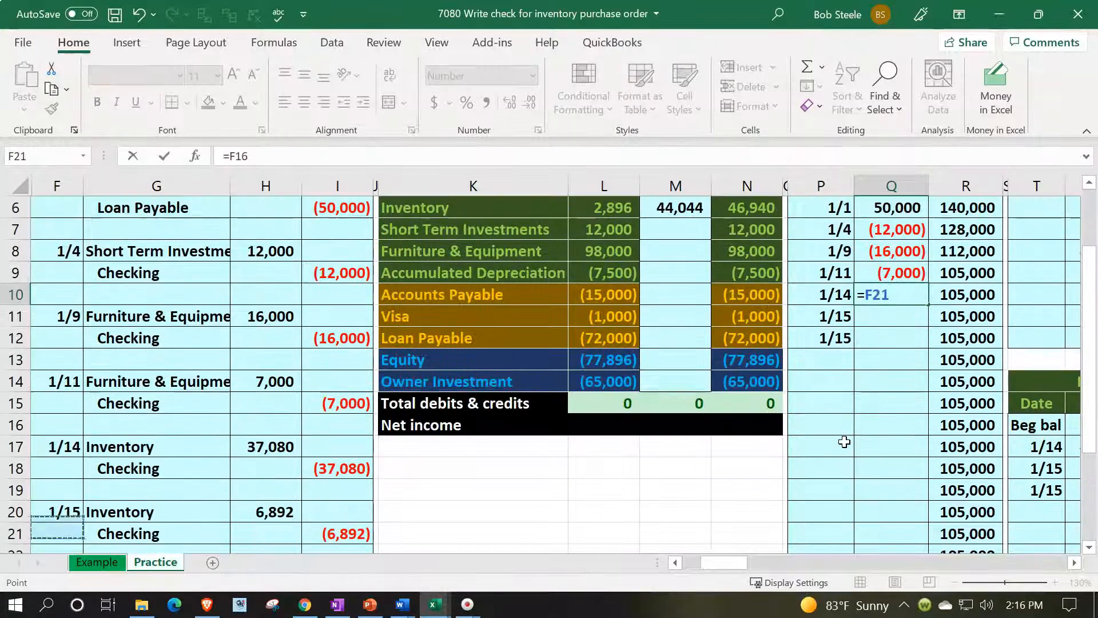
key(Up)
key(Up)
key(Up)
key(Up)
key(Up)
key(Up)
key(Up)
key(Up)
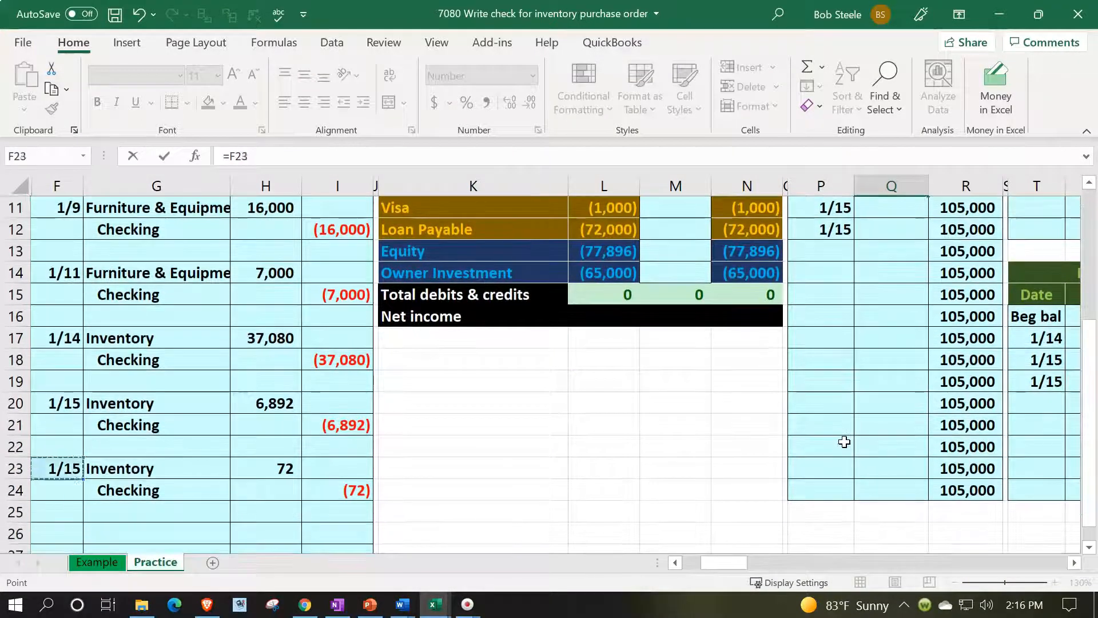
key(Right)
key(Right)
key(Right)
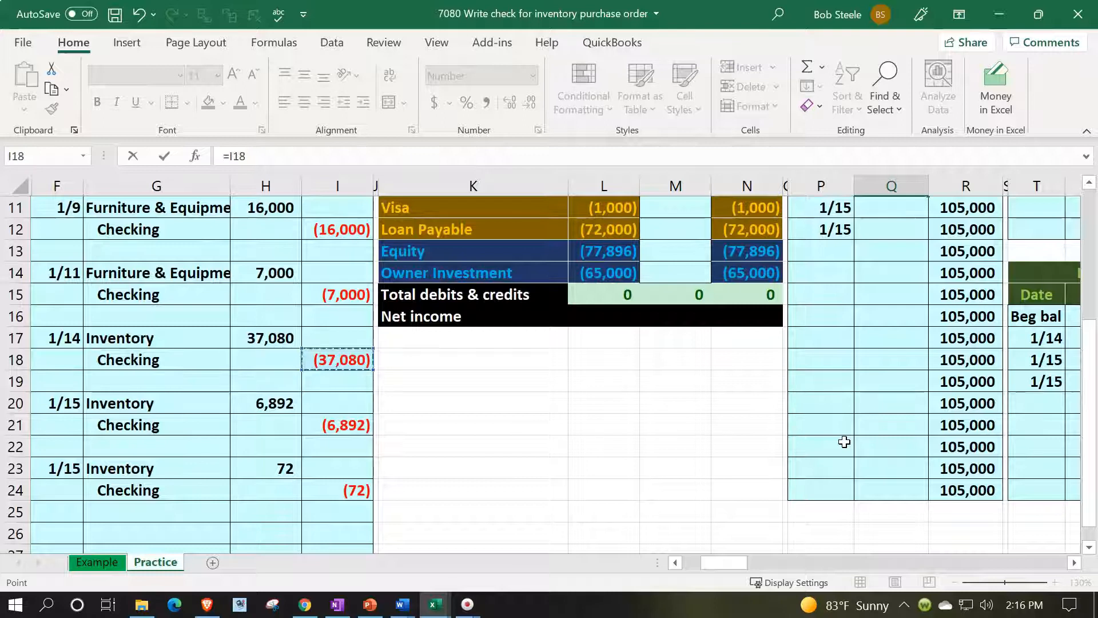
key(Return)
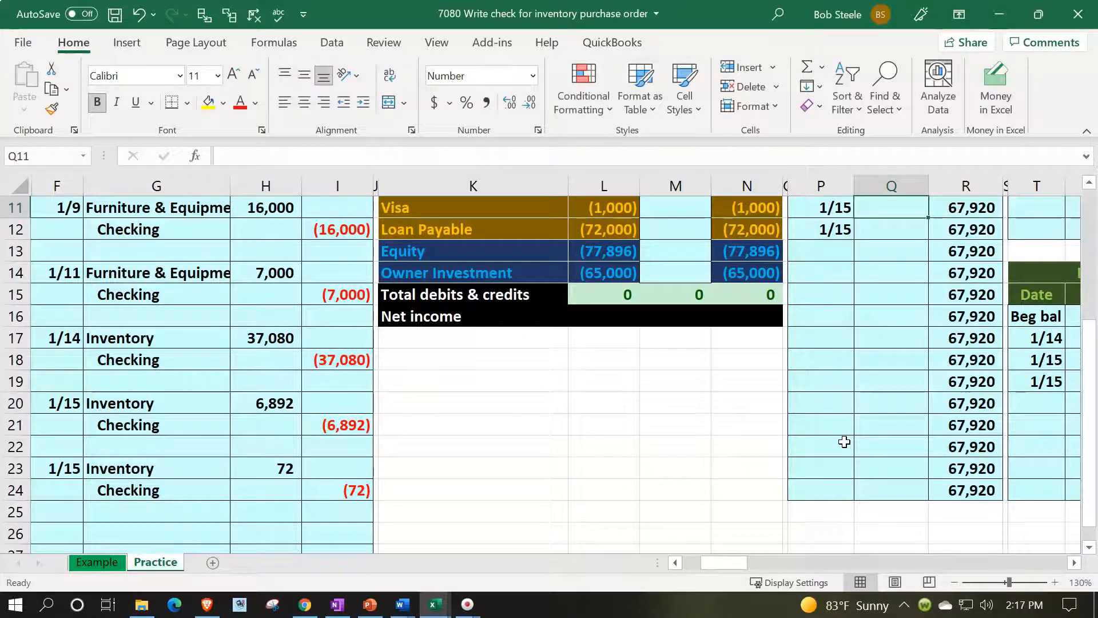
key(Up)
key(Up)
key(Right)
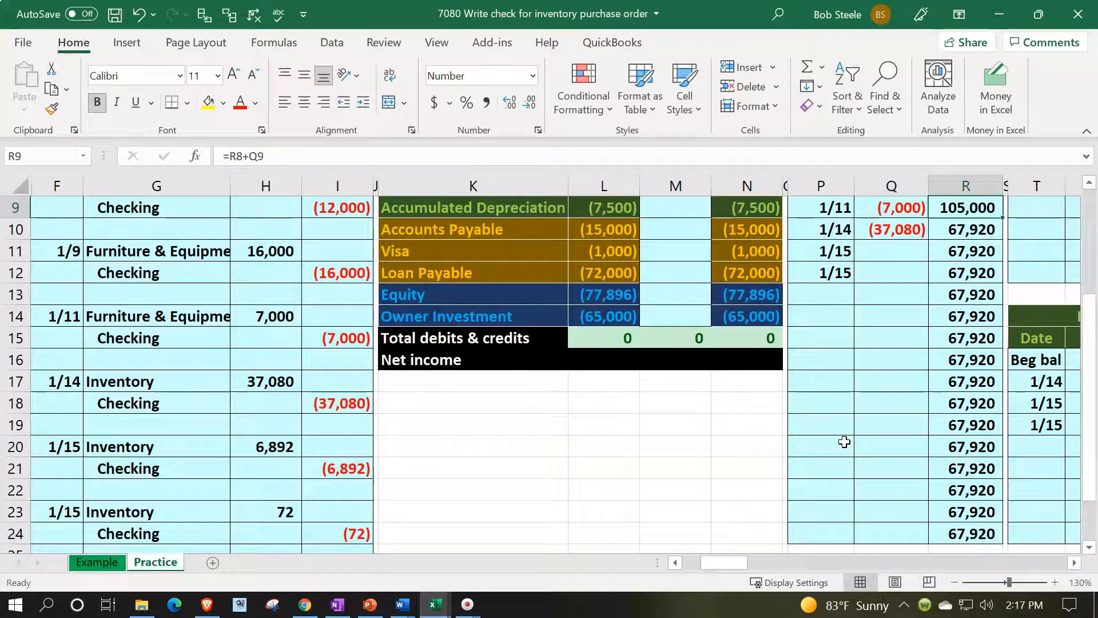
key(Down)
key(Left)
key(Right)
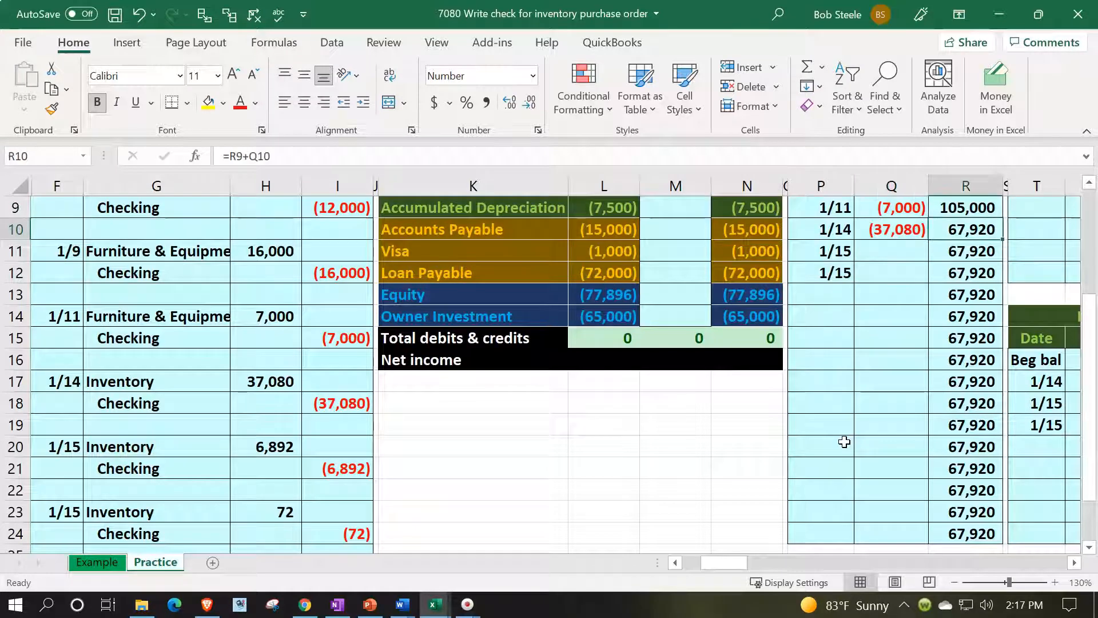
Post the first 1/15 Checking credit to ledger cell Q11 as =I21 and check the running balance formula in R11
key(Left)
key(Down)
text(=)
key(Left)
key(Left)
key(Down)
key(Down)
key(Down)
key(Down)
key(Down)
key(Down)
key(Down)
key(Down)
key(Down)
key(Down)
key(Left)
key(Left)
key(Left)
key(Left)
key(Left)
key(Left)
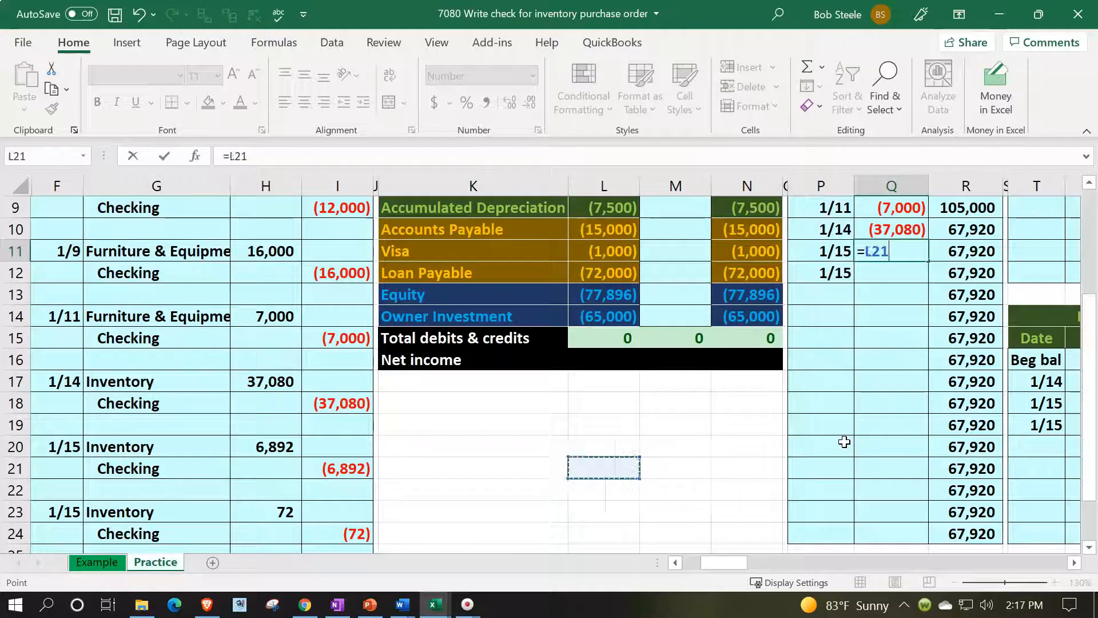
key(Return)
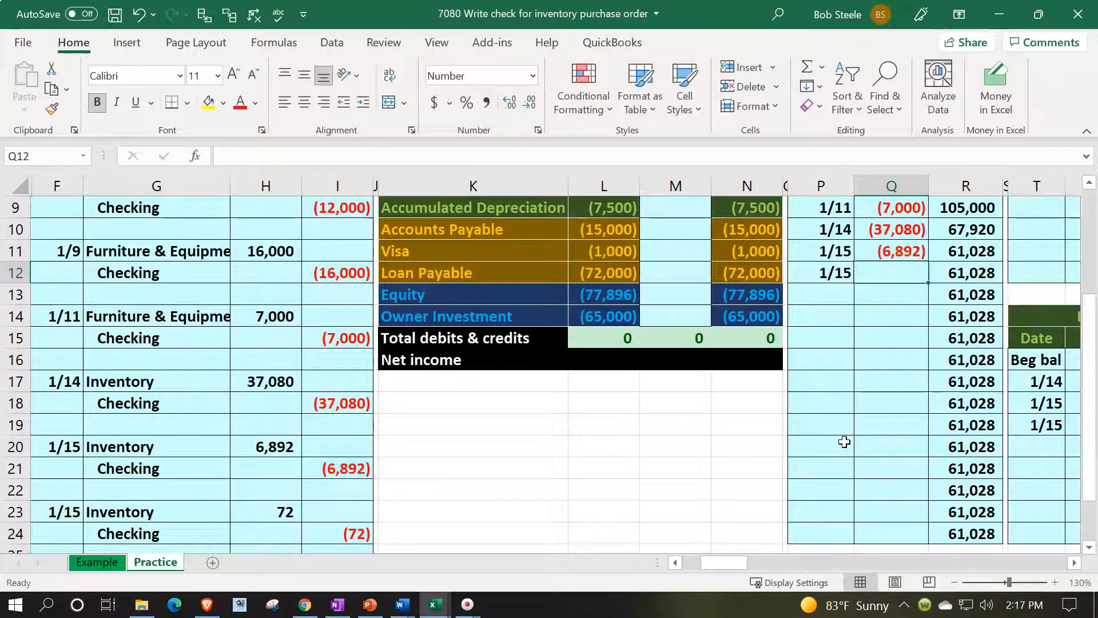
key(Up)
key(Right)
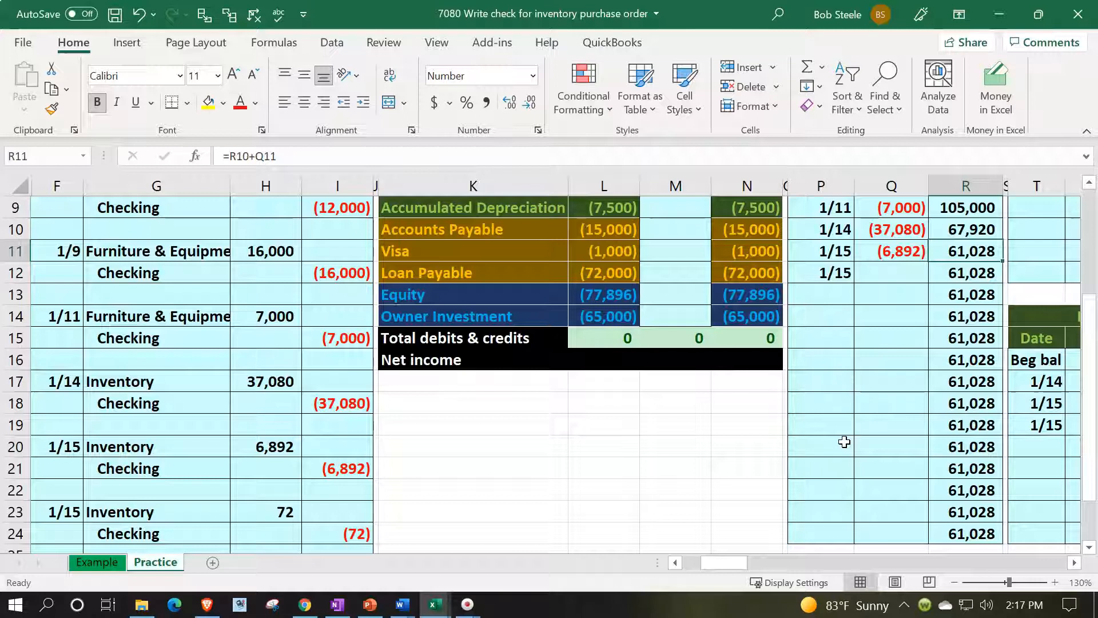
Post the second 1/15 Checking credit to ledger cell Q12 as =I24 and check the running balance formula in R12
key(Down)
key(Left)
text(=)
key(Down)
key(Down)
key(Down)
key(Down)
key(Down)
key(Down)
key(Down)
key(Down)
key(Down)
key(Down)
key(Down)
key(Down)
key(Down)
key(Down)
key(Down)
key(Down)
key(Left)
key(Left)
key(Left)
key(Left)
key(Left)
key(Left)
key(Left)
key(Left)
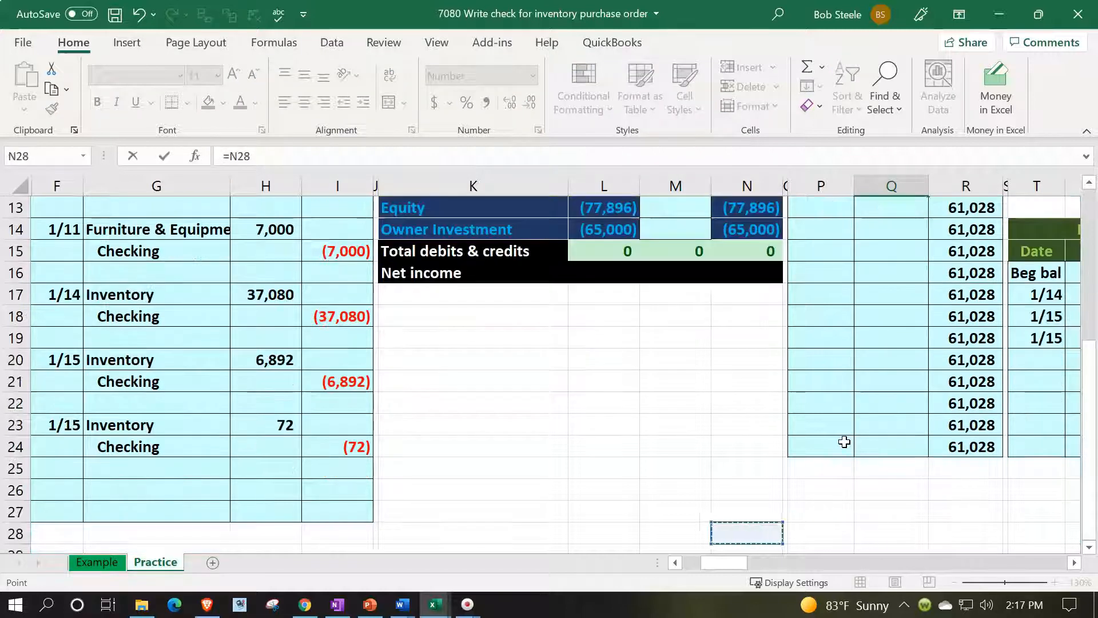
key(Up)
key(Up)
key(Up)
key(Up)
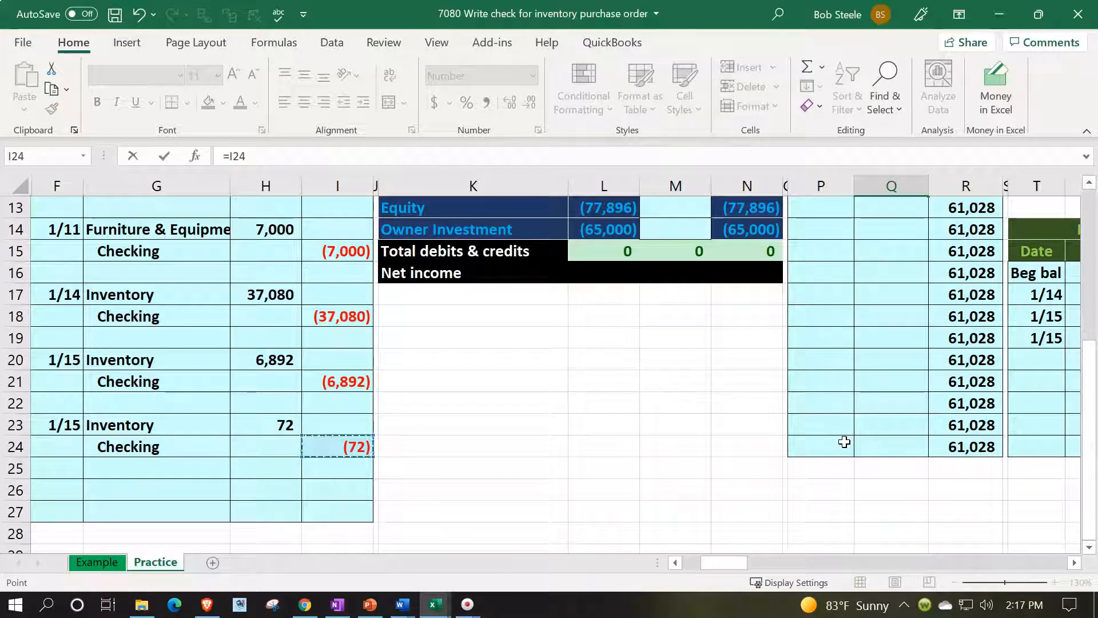
key(Return)
key(Up)
key(Up)
key(Right)
key(Down)
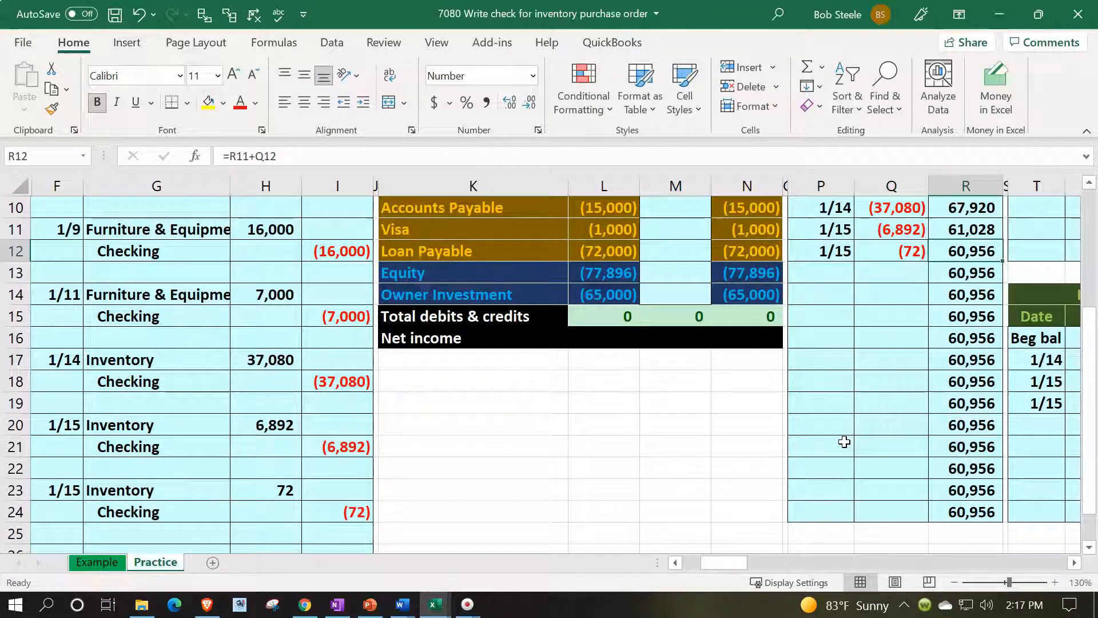
Check the ledger balancing formula in P1 and the Checking ending trial balance in N4 against the Checking ledger
scroll(844, 441, up, 3)
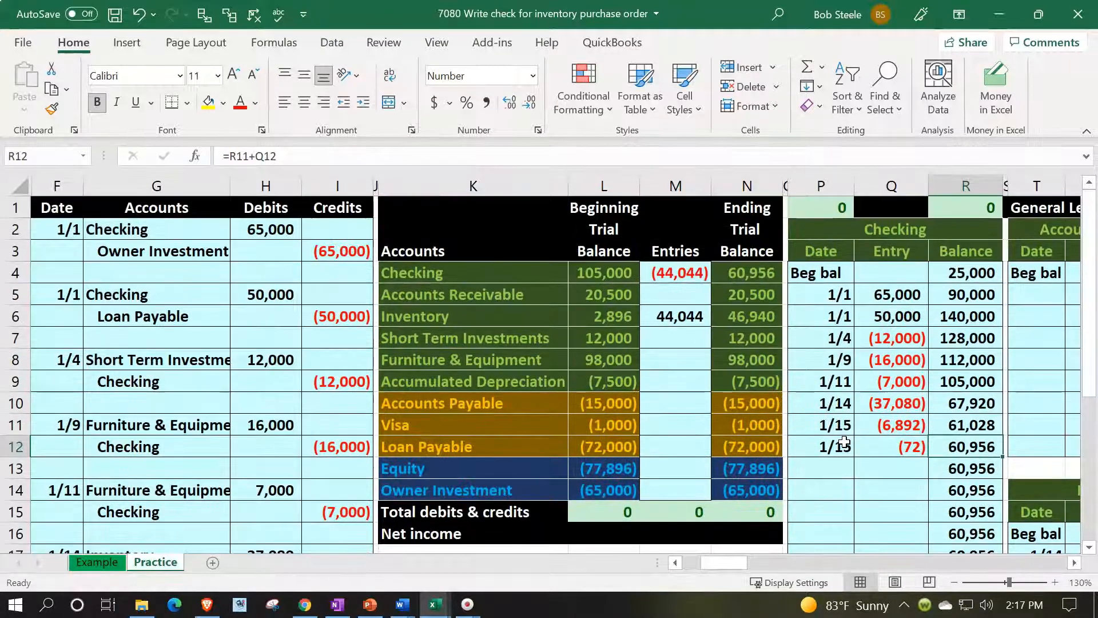
click(823, 214)
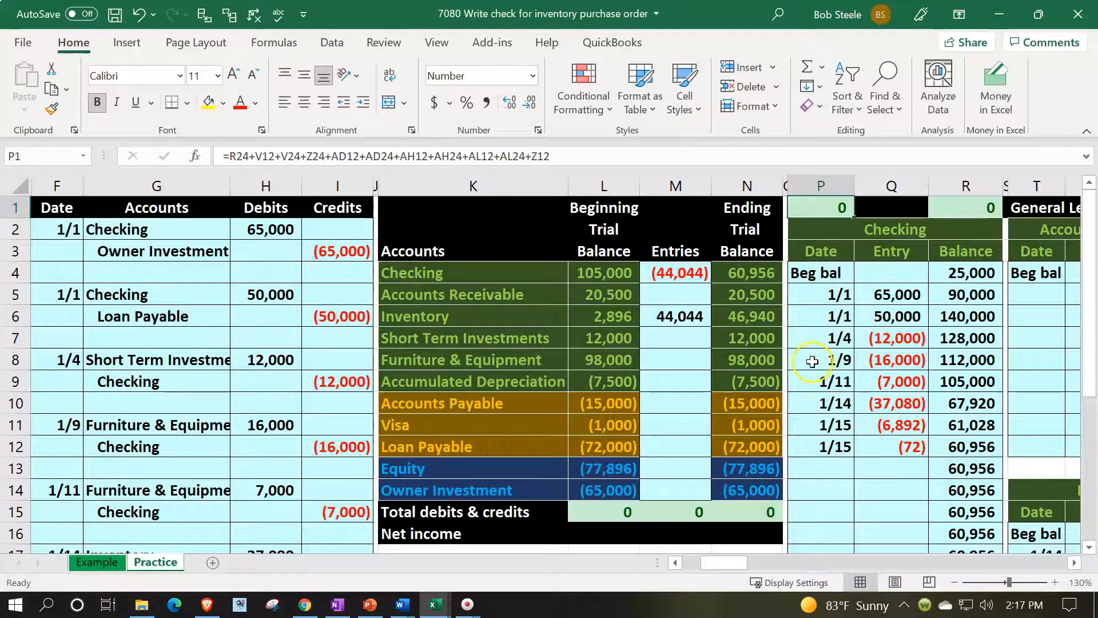
click(754, 282)
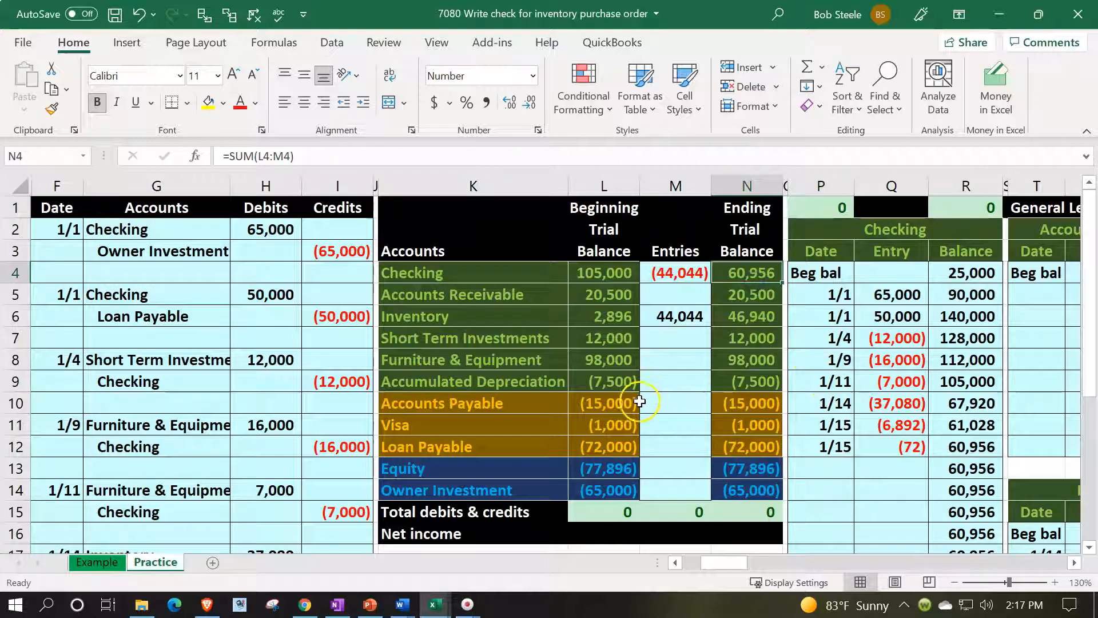